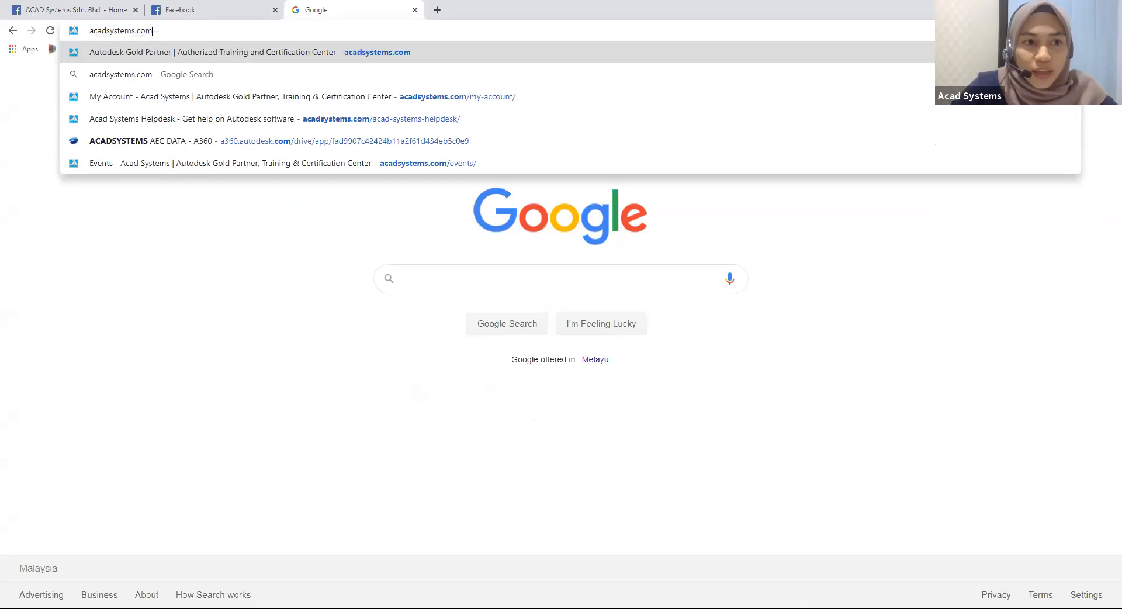
Open the acadsystems.com website and look through its company introduction, contact details and latest promotions.
key(Return)
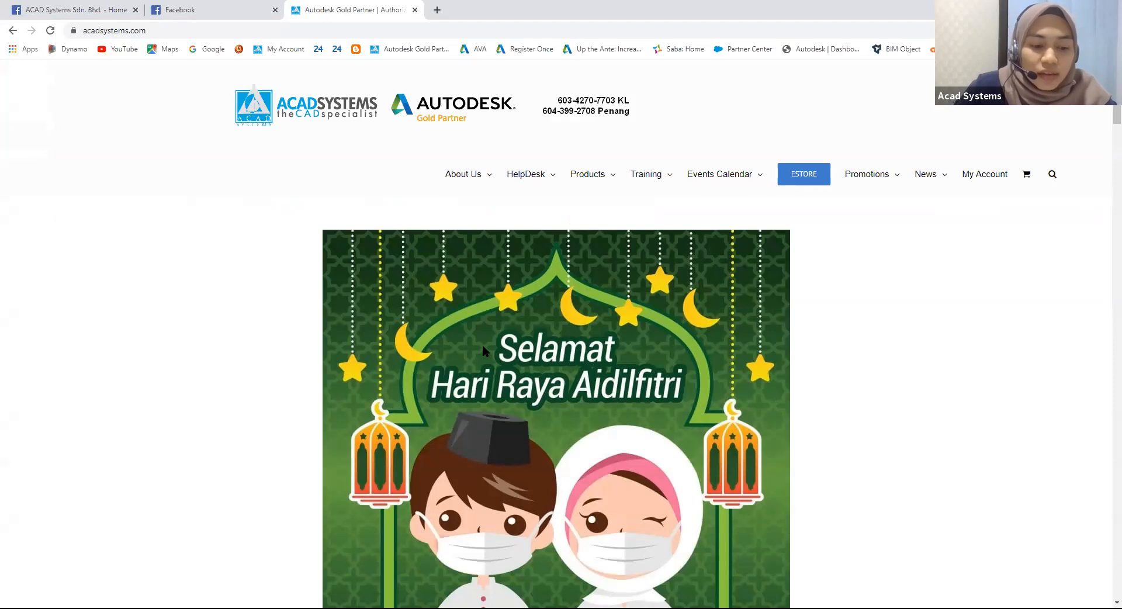
scroll(483, 350, down, 5)
scroll(448, 373, down, 5)
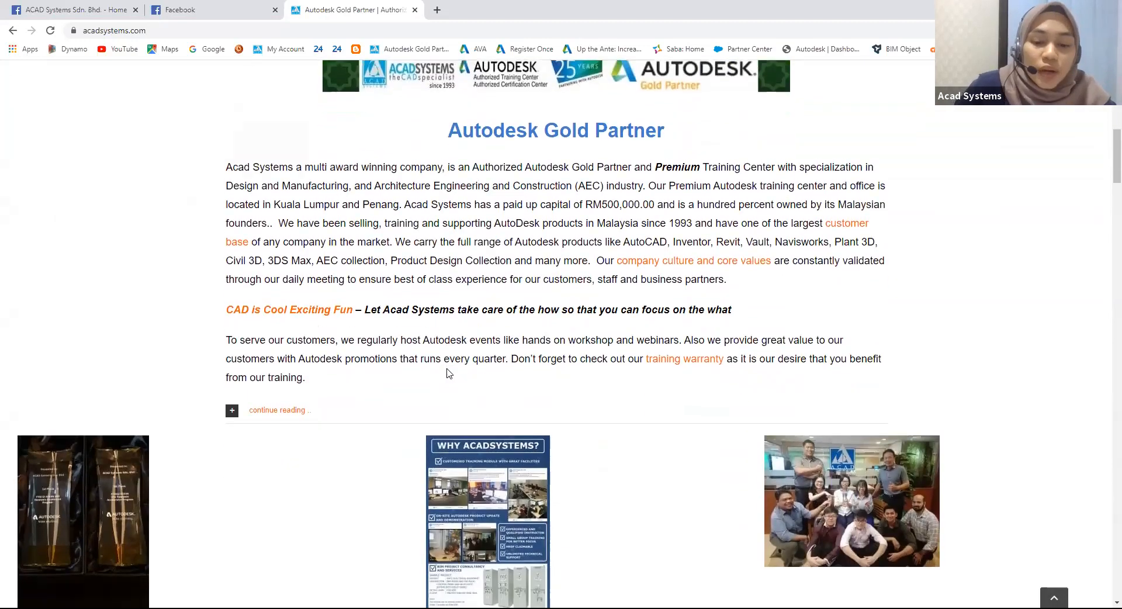
scroll(448, 373, down, 10)
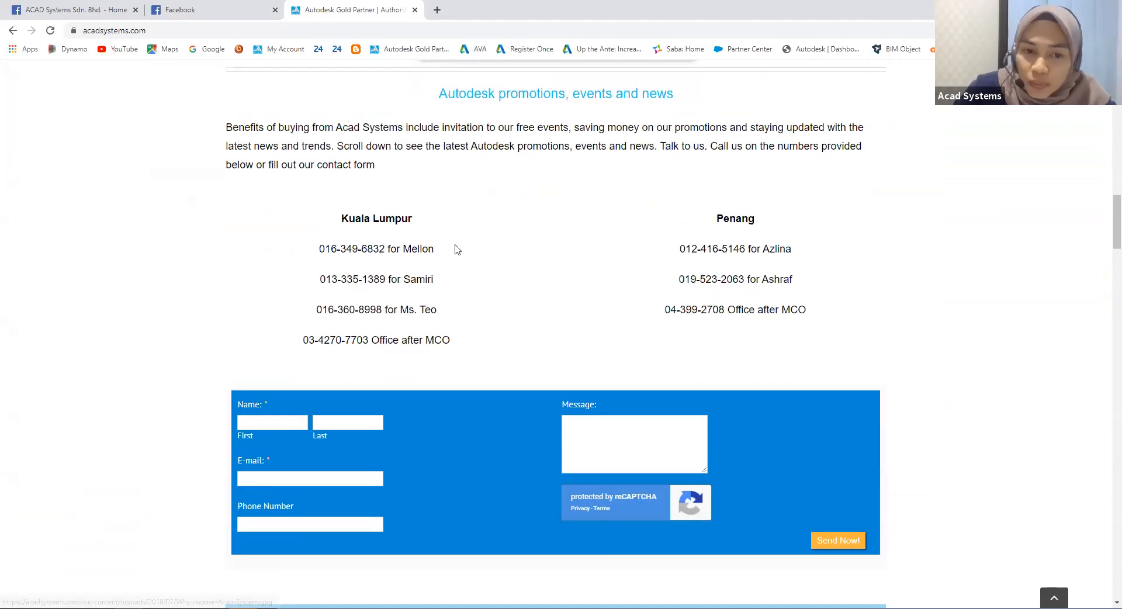
scroll(431, 248, down, 5)
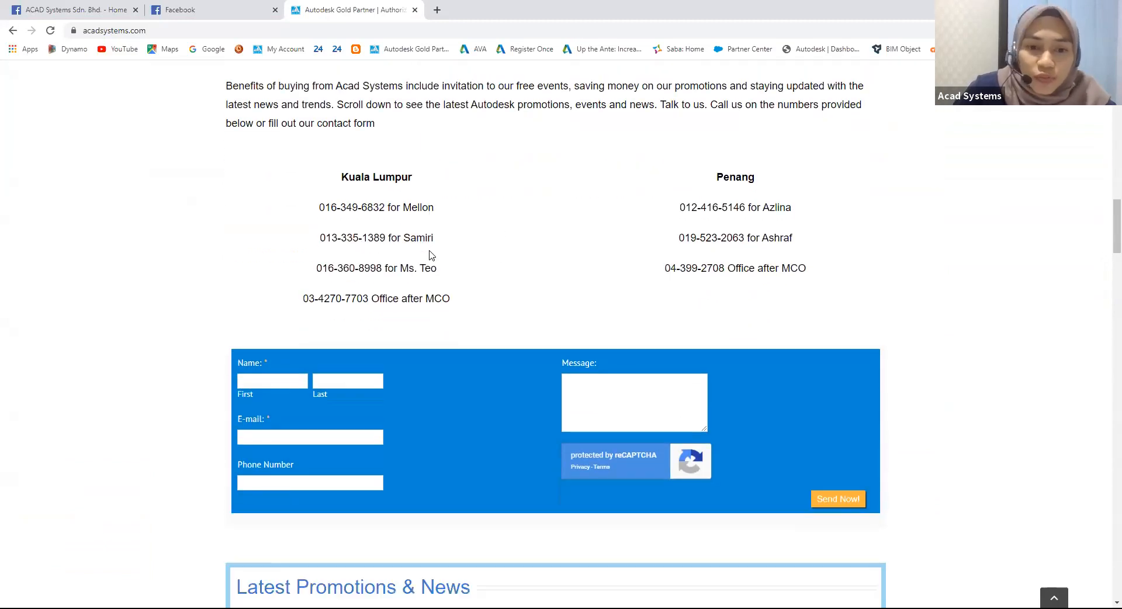
scroll(240, 363, down, 7)
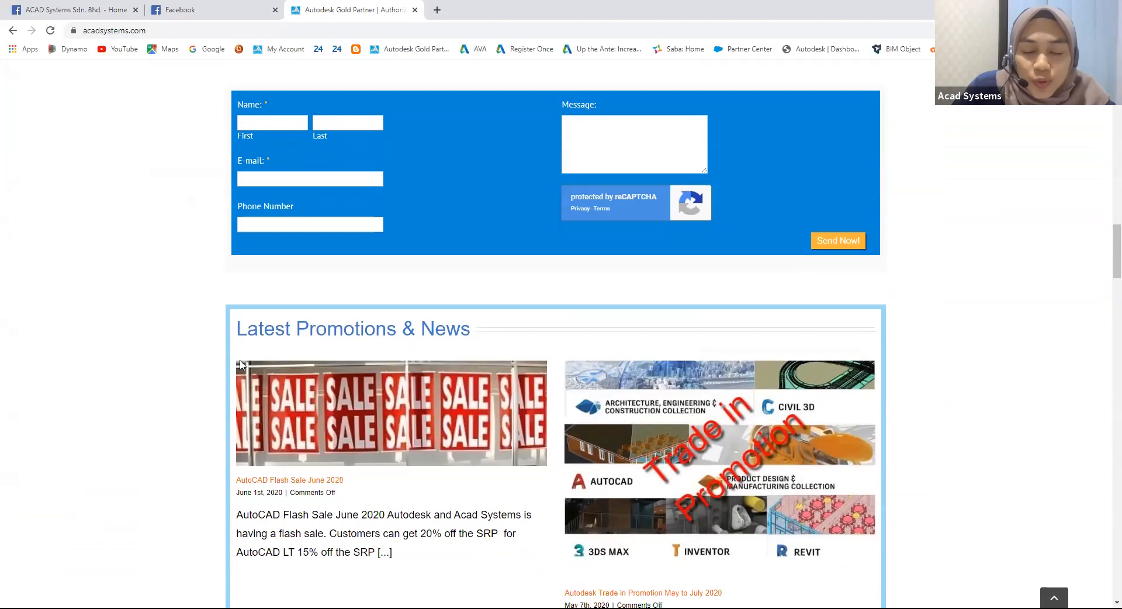
scroll(233, 363, down, 2)
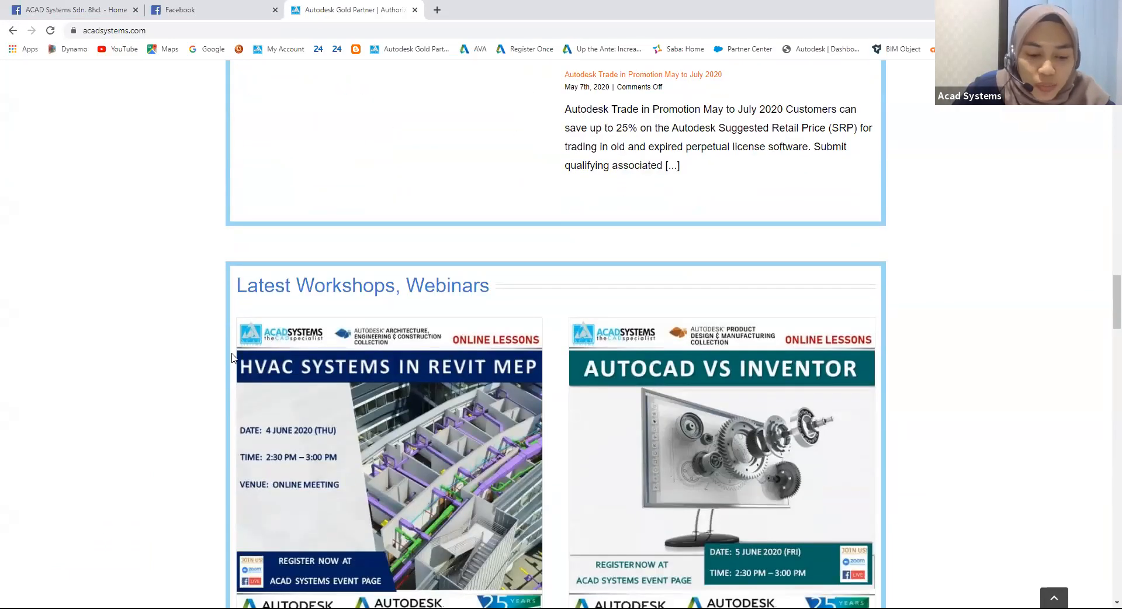
Review the homepage's list of latest workshops and webinars and return to the start of the page.
scroll(240, 369, down, 3)
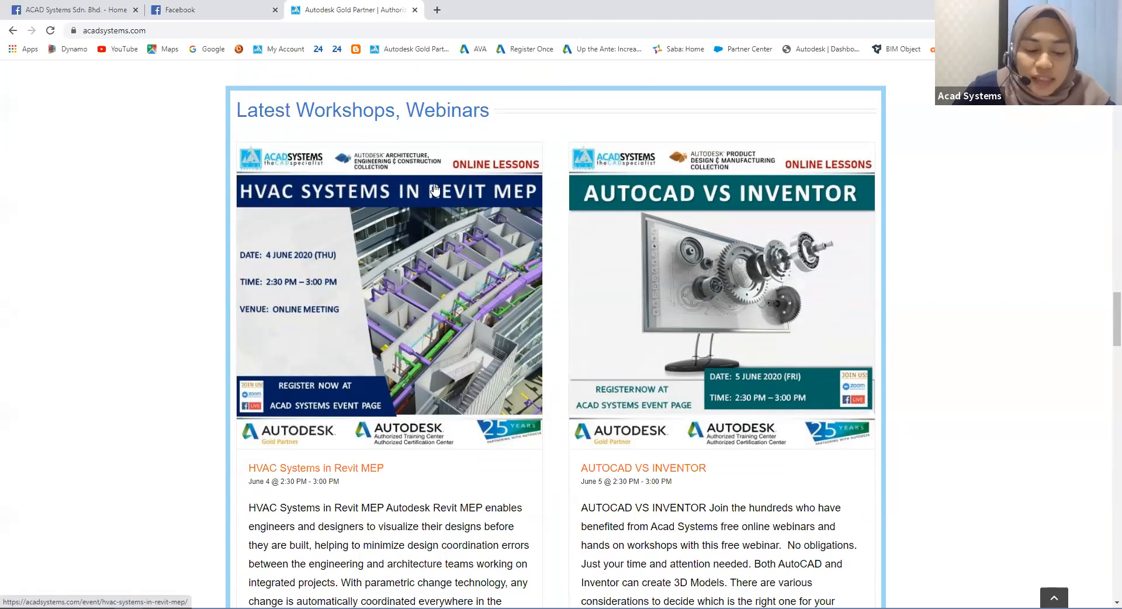
scroll(409, 234, down, 1)
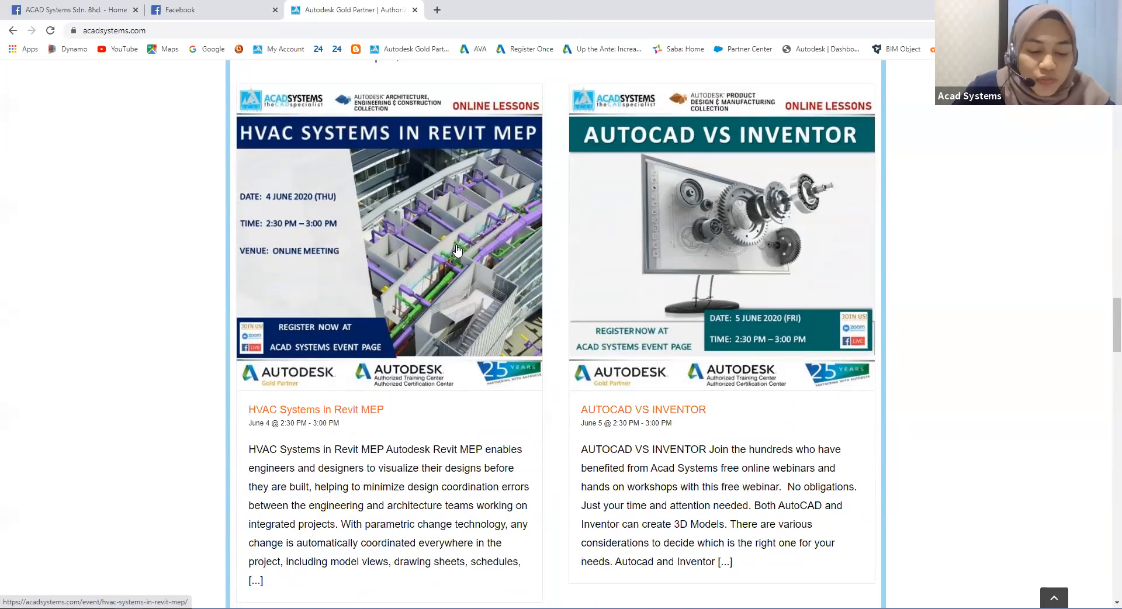
scroll(544, 286, down, 1)
scroll(558, 304, down, 3)
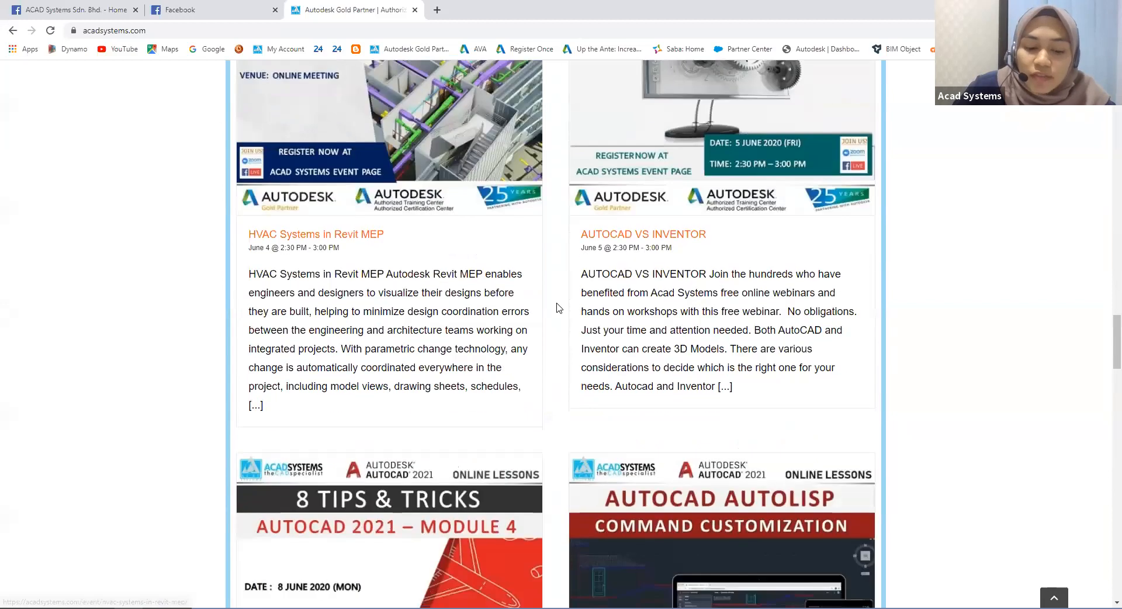
scroll(544, 328, down, 2)
scroll(542, 344, down, 1)
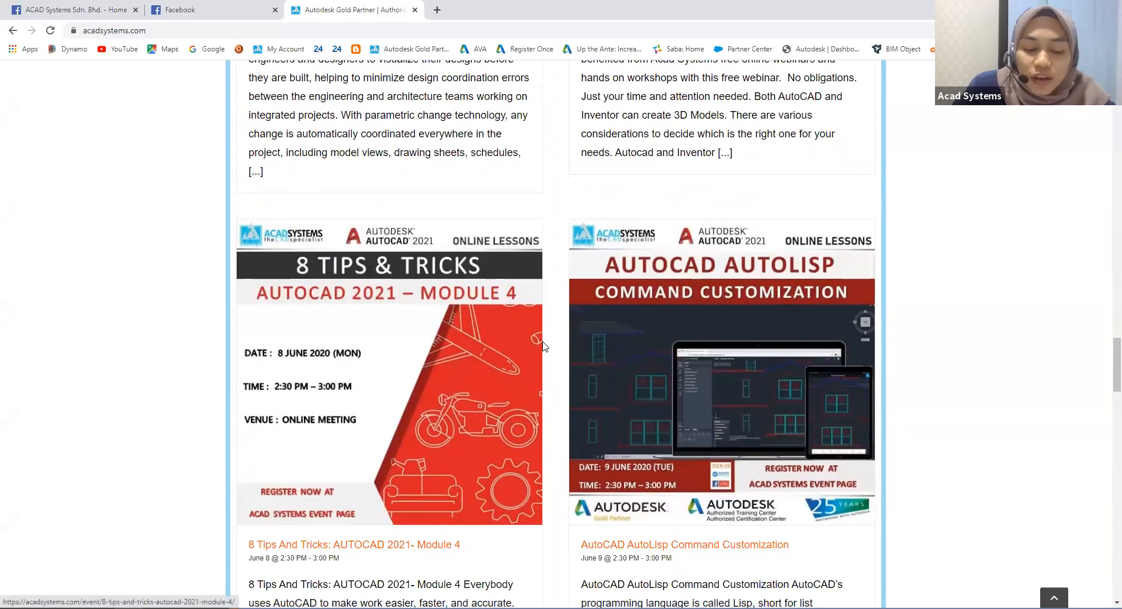
scroll(543, 345, down, 1)
scroll(543, 346, down, 2)
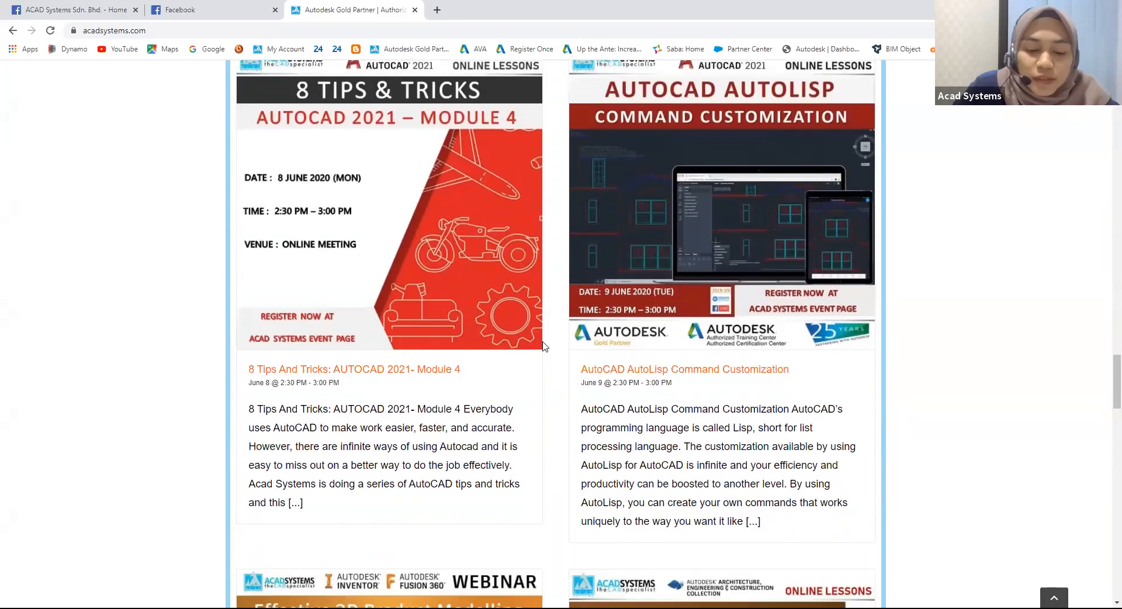
scroll(543, 346, down, 1)
scroll(544, 346, down, 7)
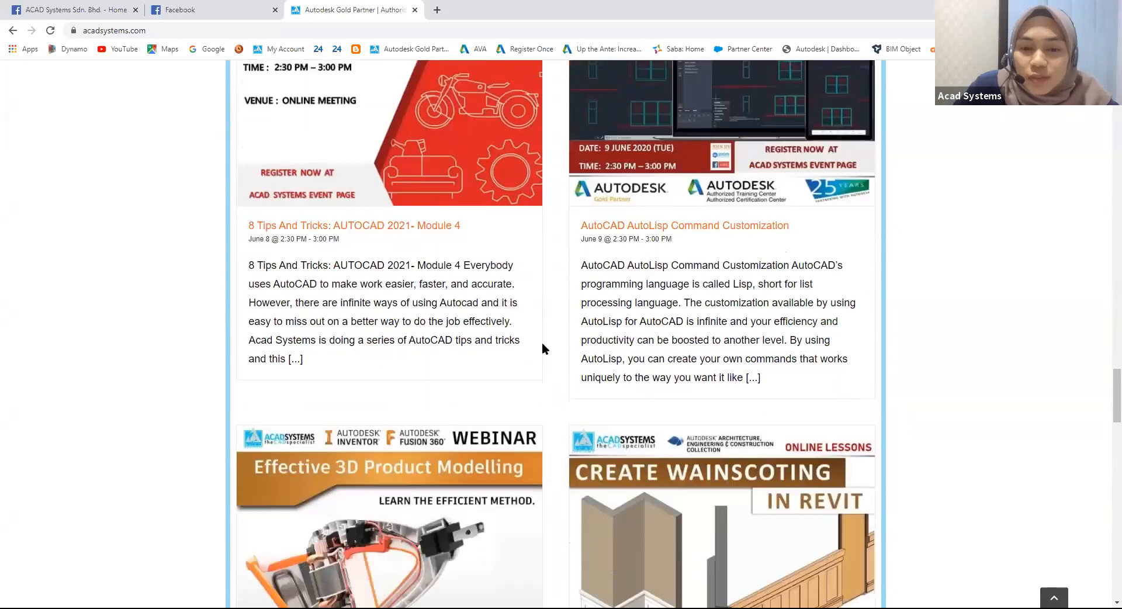
scroll(543, 343, up, 14)
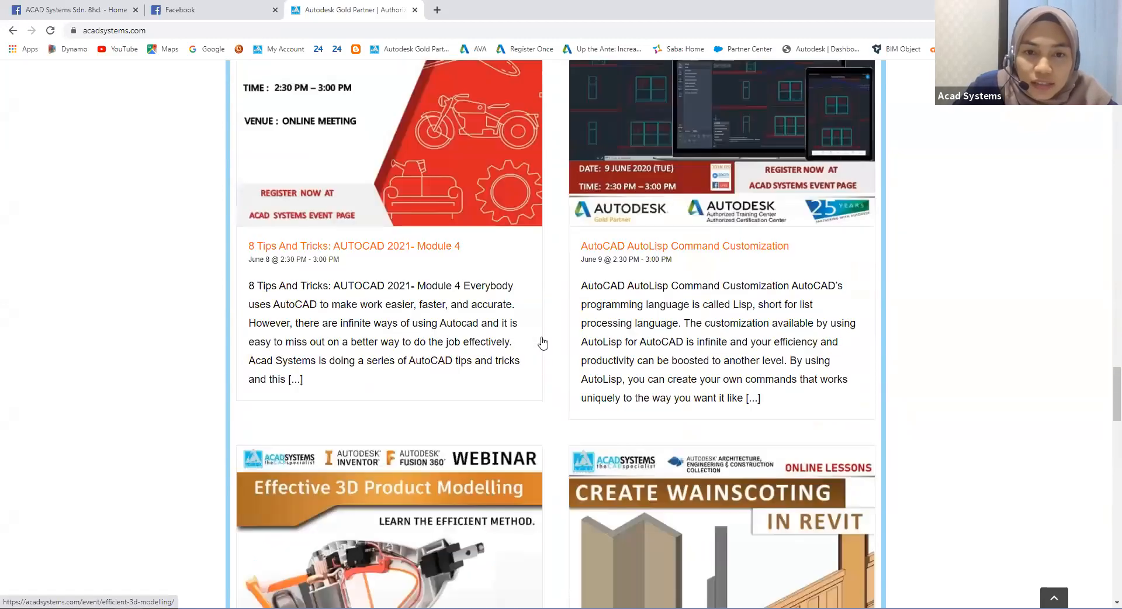
scroll(544, 342, up, 20)
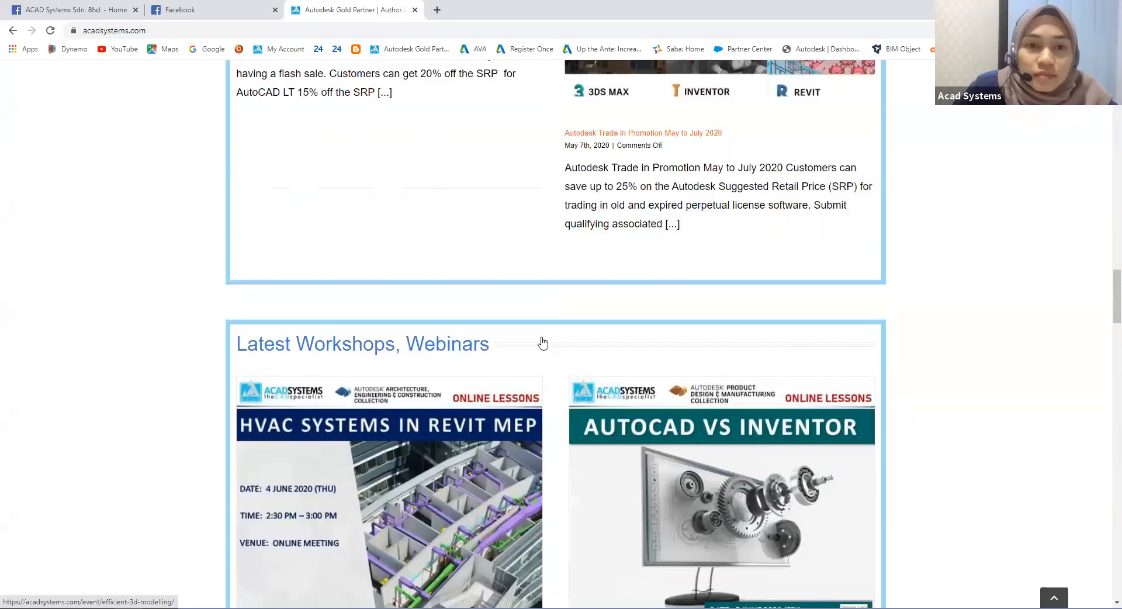
scroll(315, 229, up, 12)
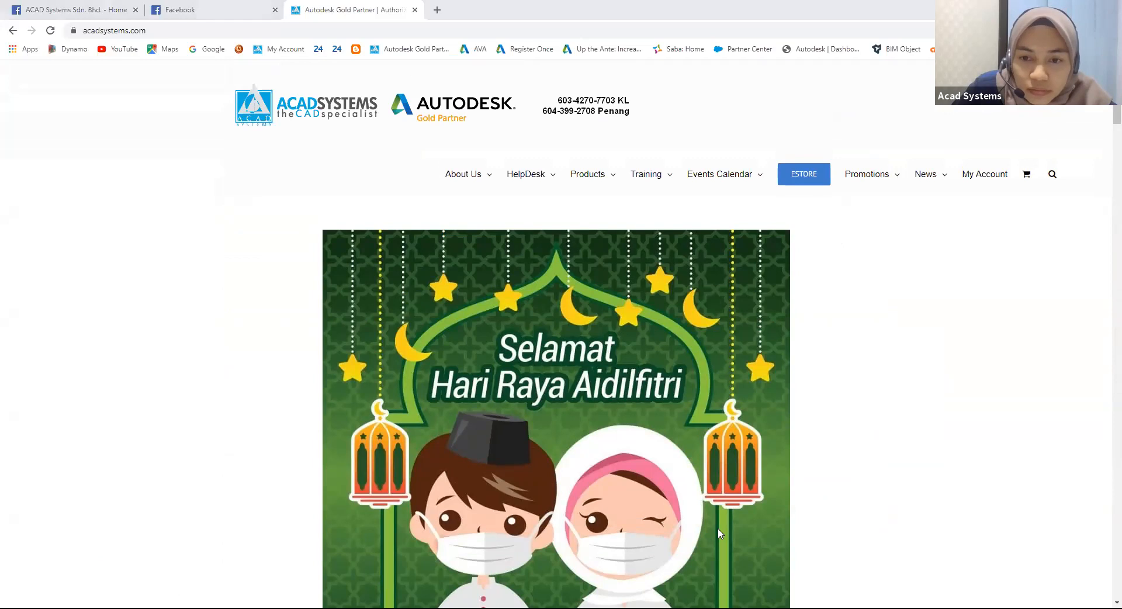
Switch to the HVAC SYSTEMS IN REVIT MEP presentation in PowerPoint and show slide 3 on the automatic HVAC creation process.
key(alt+Tab)
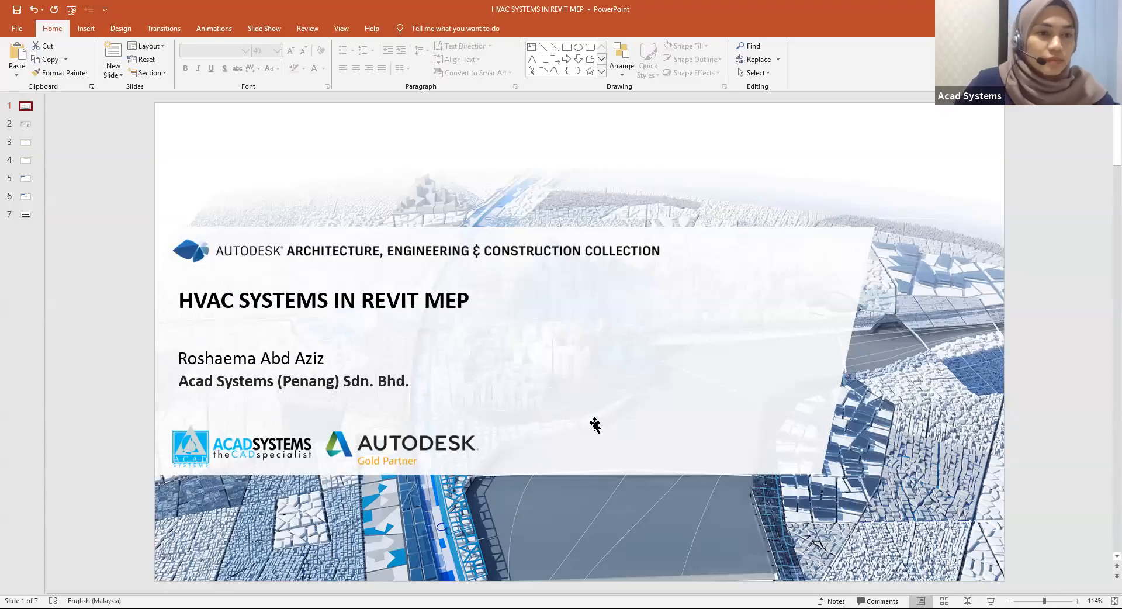
click(26, 143)
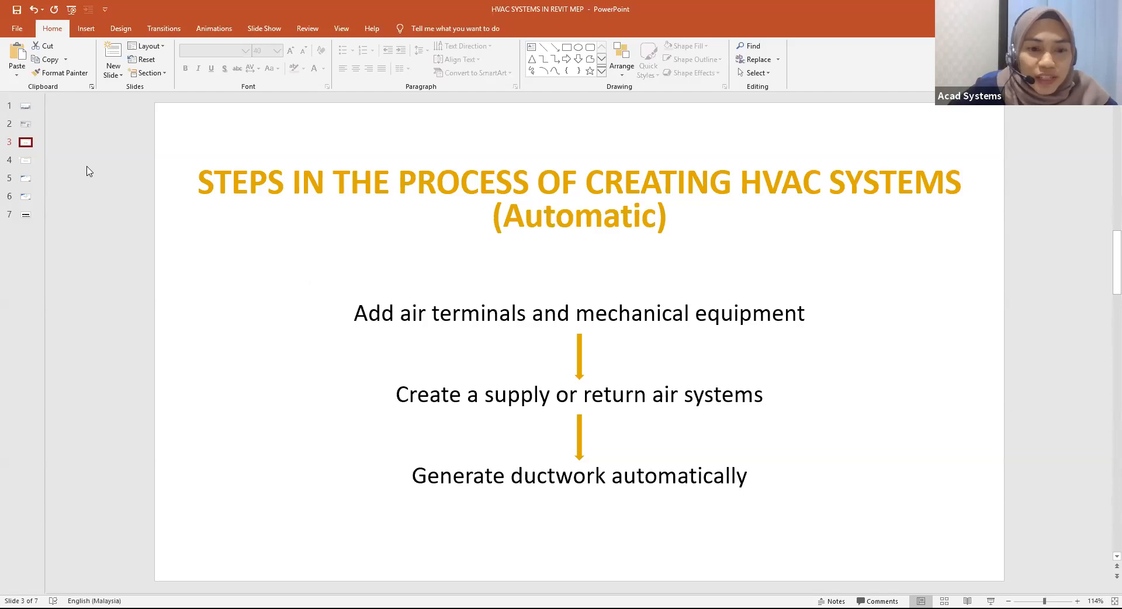
scroll(86, 170, down, 1)
scroll(86, 170, up, 1)
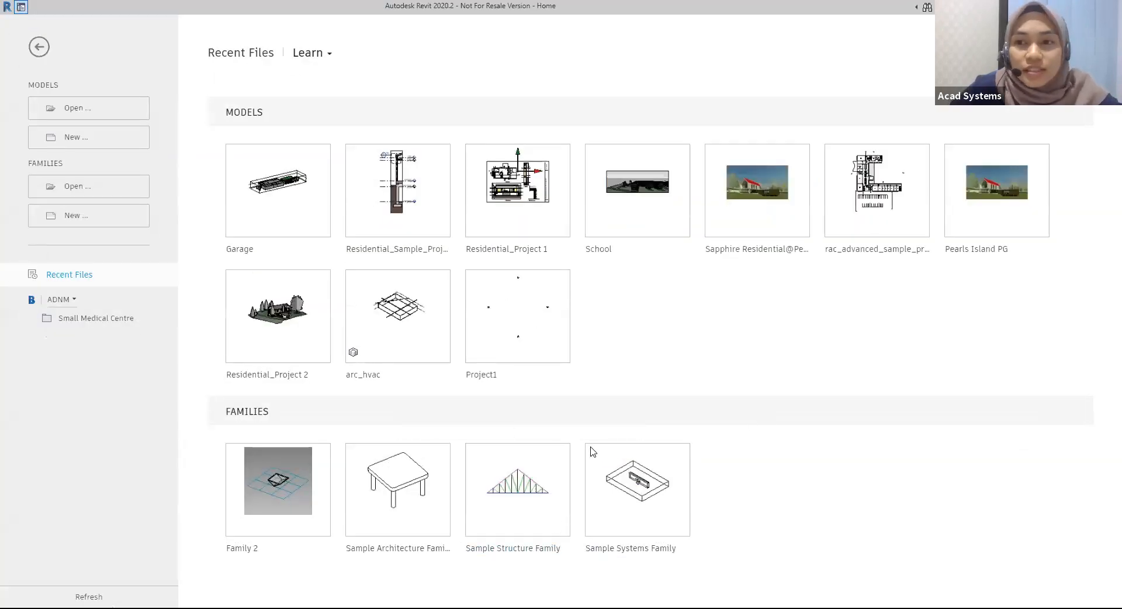
In Revit, create a new project based on the Mechanical Template.
click(119, 144)
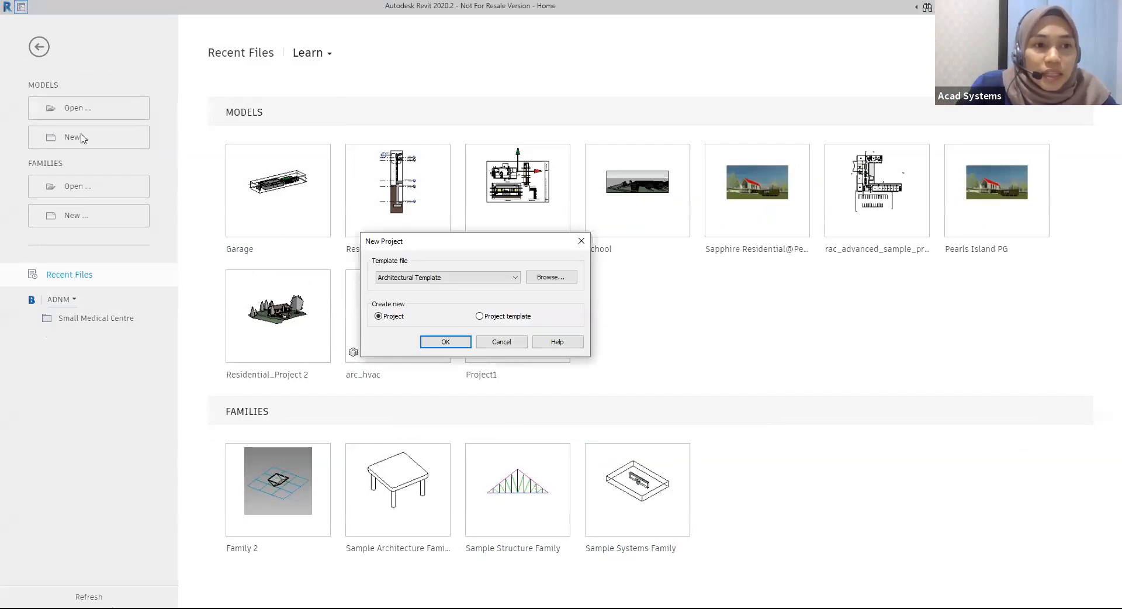
click(465, 281)
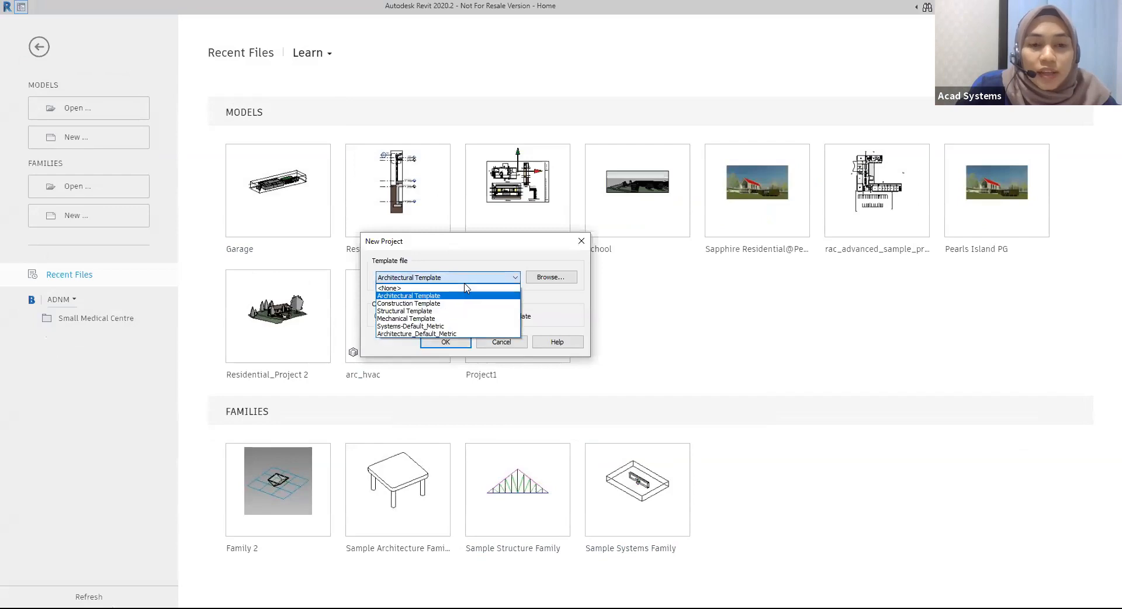
click(450, 321)
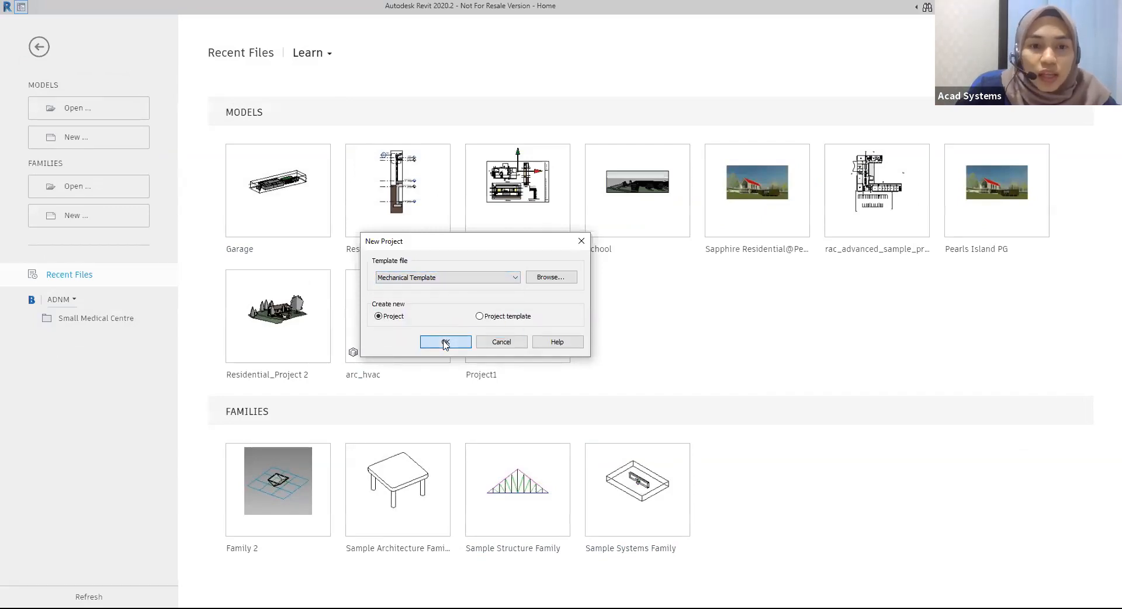
click(446, 342)
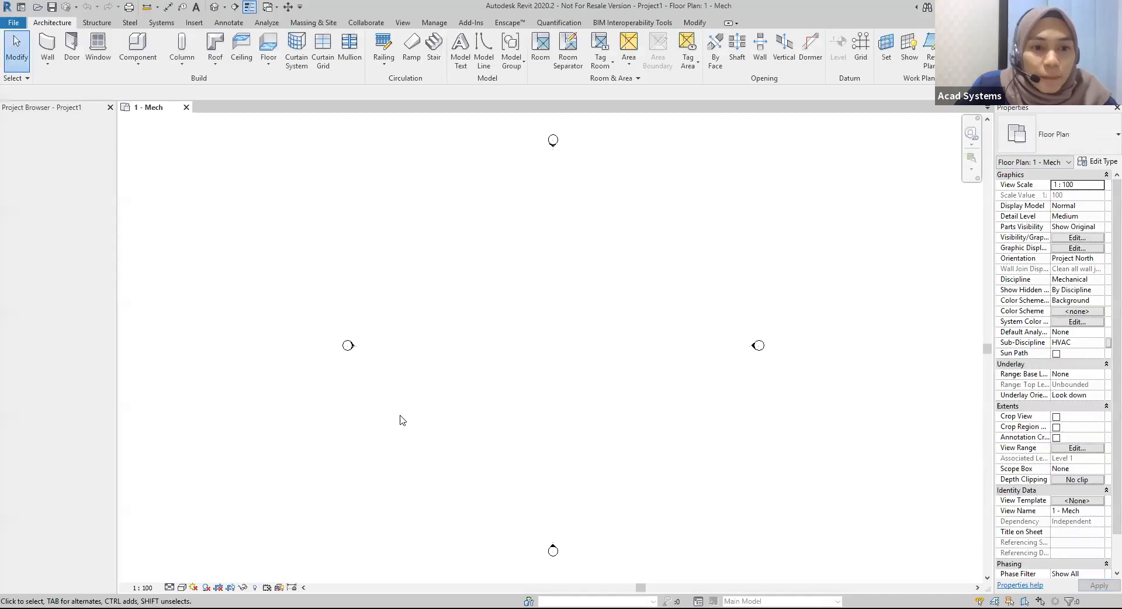
Hide the blank Project Browser and display it again so the project's views are listed.
right_click(246, 221)
mouse_move(297, 366)
click(409, 365)
right_click(414, 331)
mouse_move(487, 487)
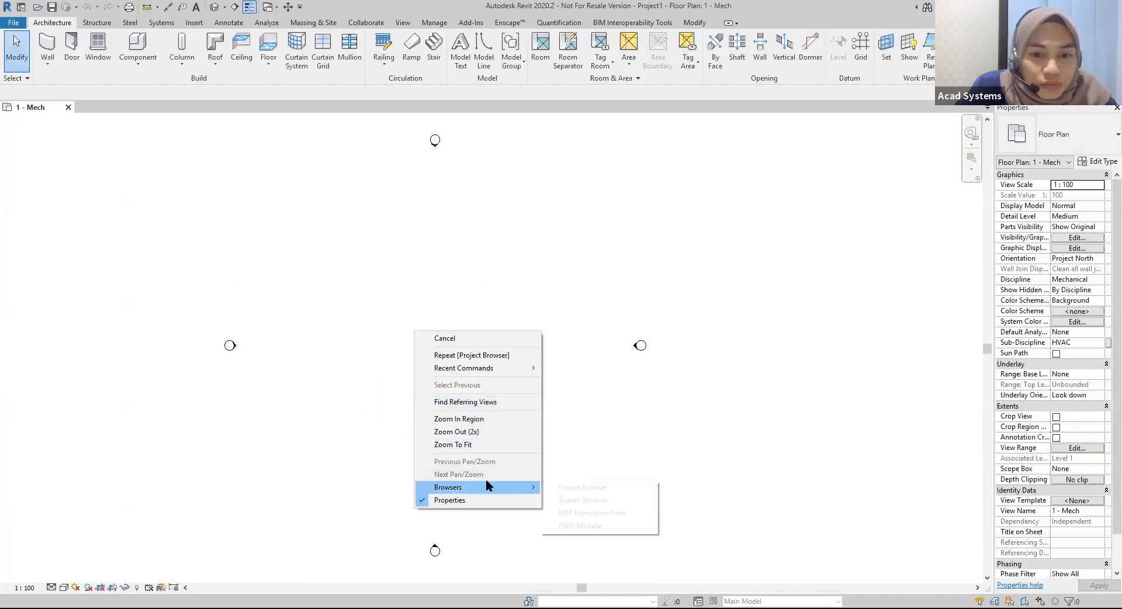
click(565, 488)
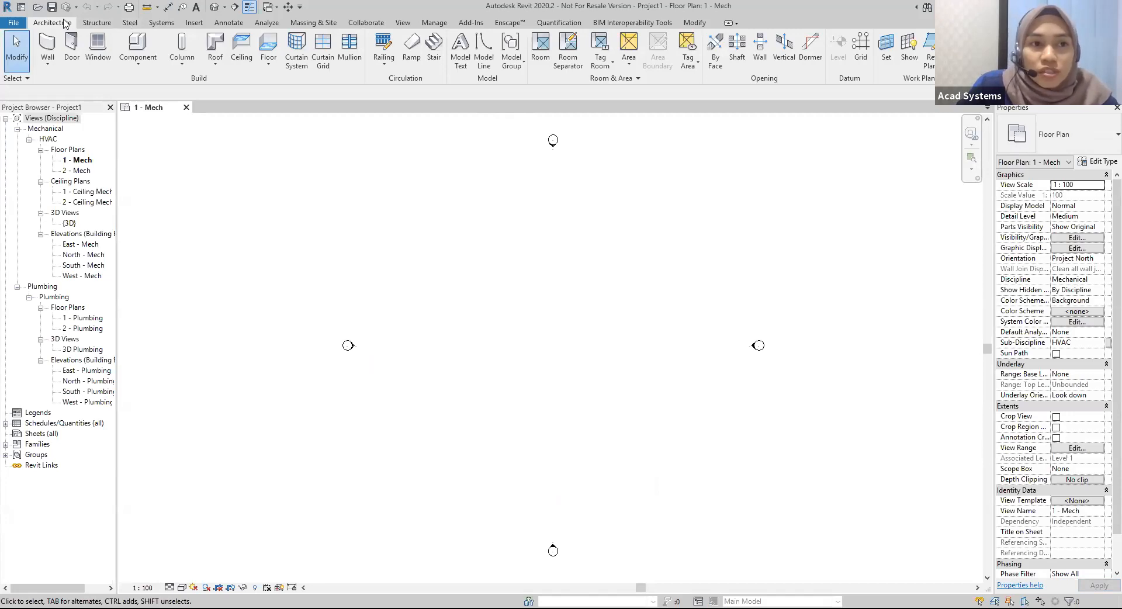
Link the Revit model Garage.rvt from the Desktop using Auto - Internal Origin to Internal Origin positioning.
click(194, 24)
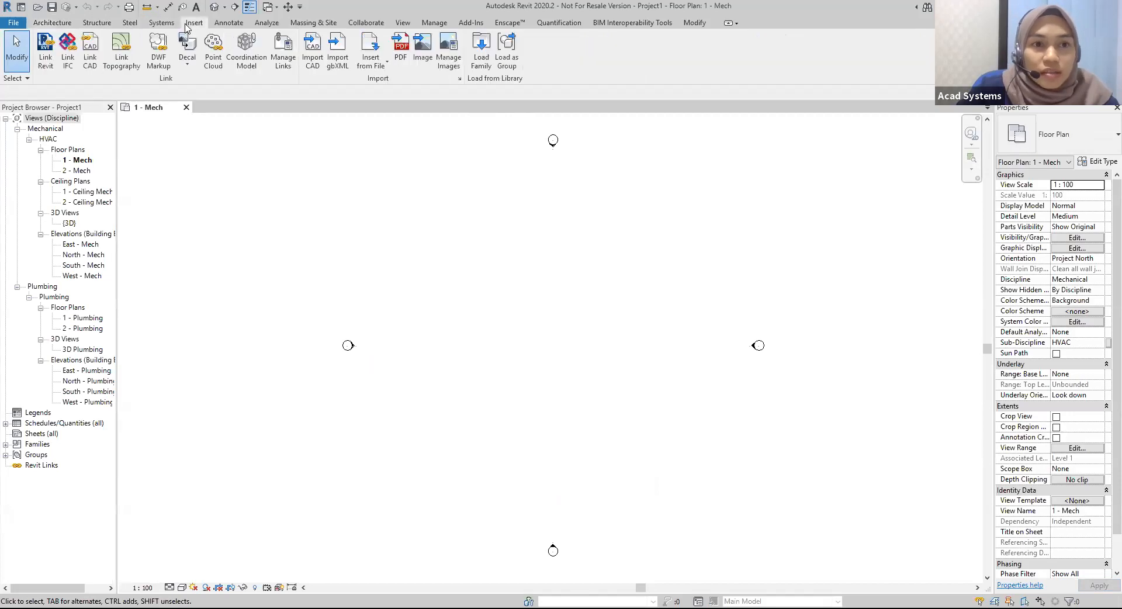
click(51, 56)
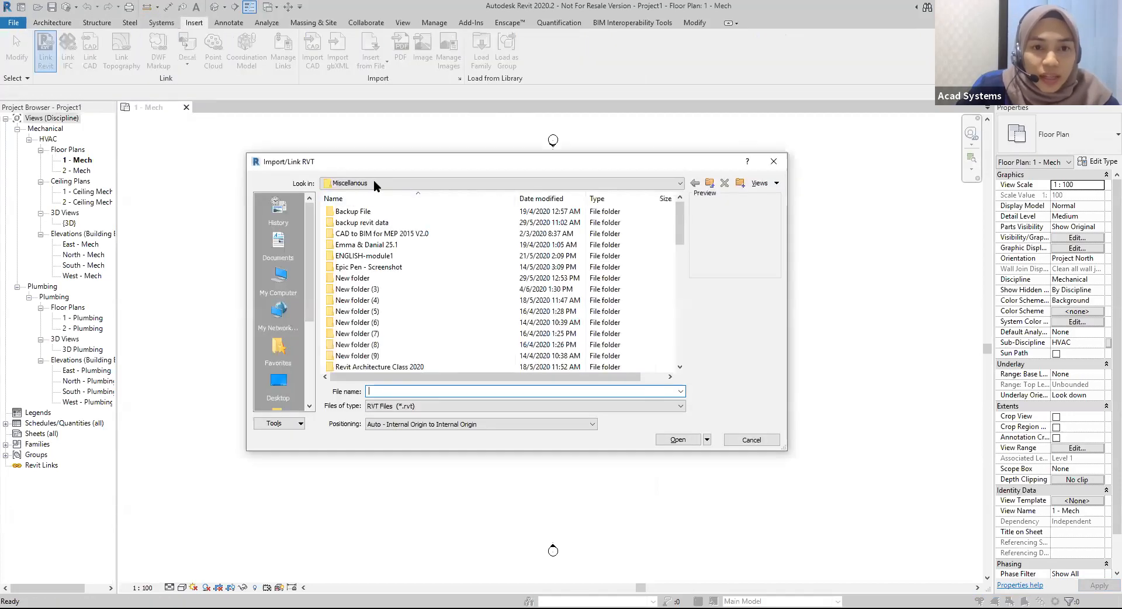
click(373, 183)
click(368, 200)
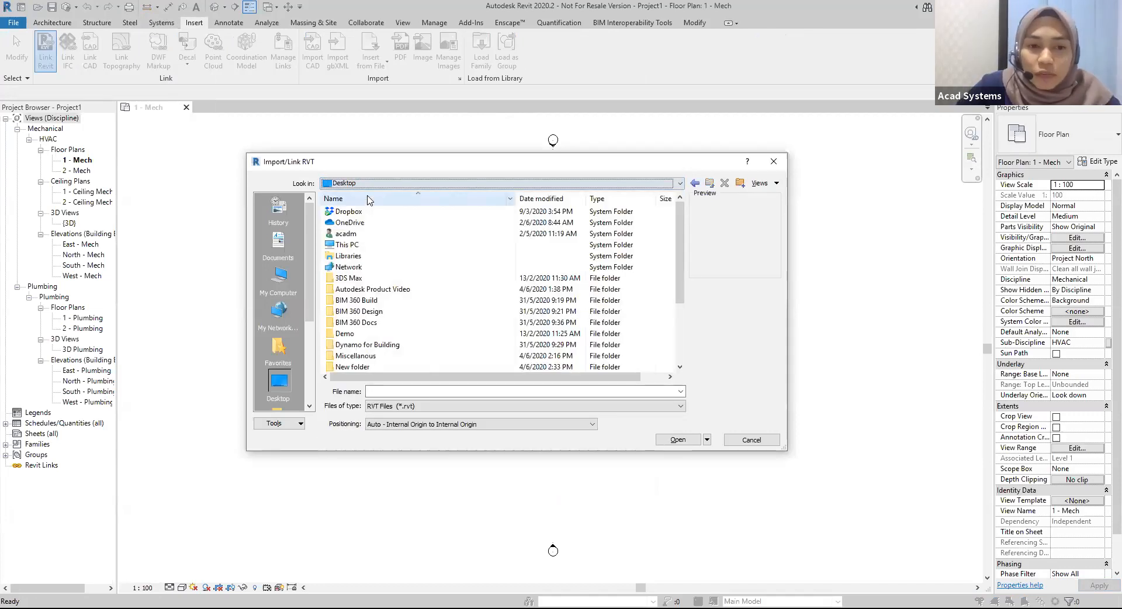
scroll(368, 316, down, 3)
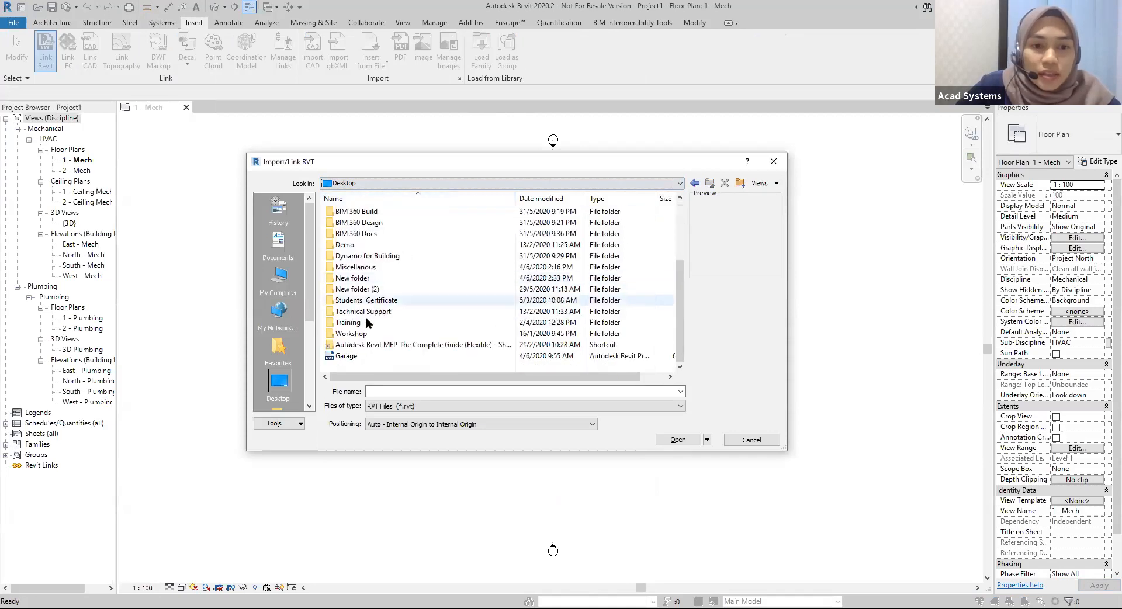
click(359, 356)
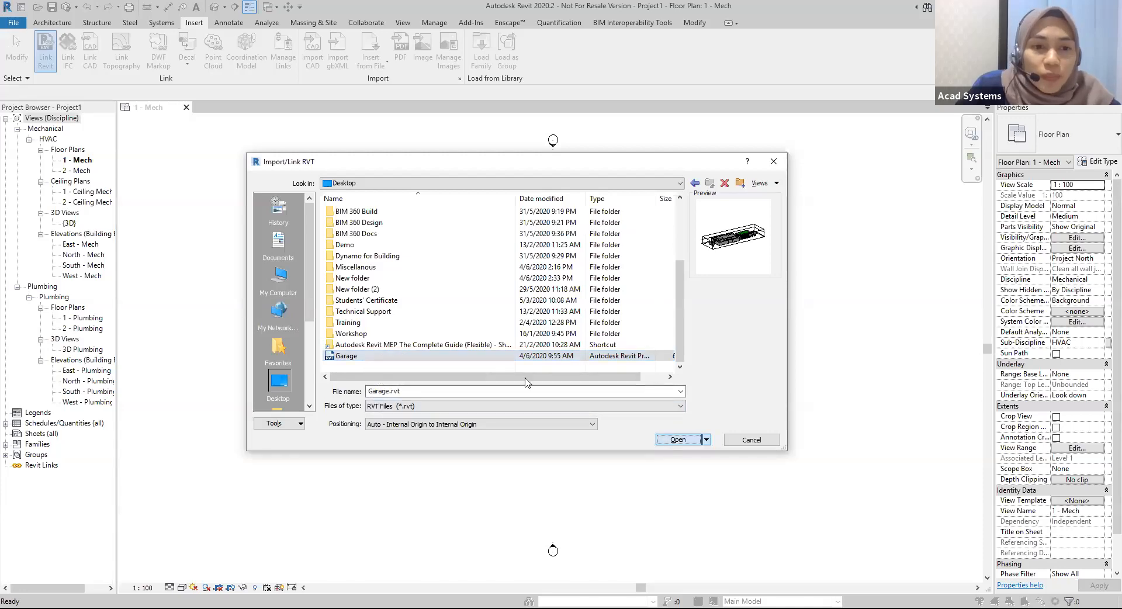
click(660, 439)
Inspect the linked garage model in the 1 - Mech floor plan and from several angles in the default 3D view.
mouse_move(323, 431)
middle_down()
mouse_move(469, 445)
mouse_move(524, 427)
middle_up()
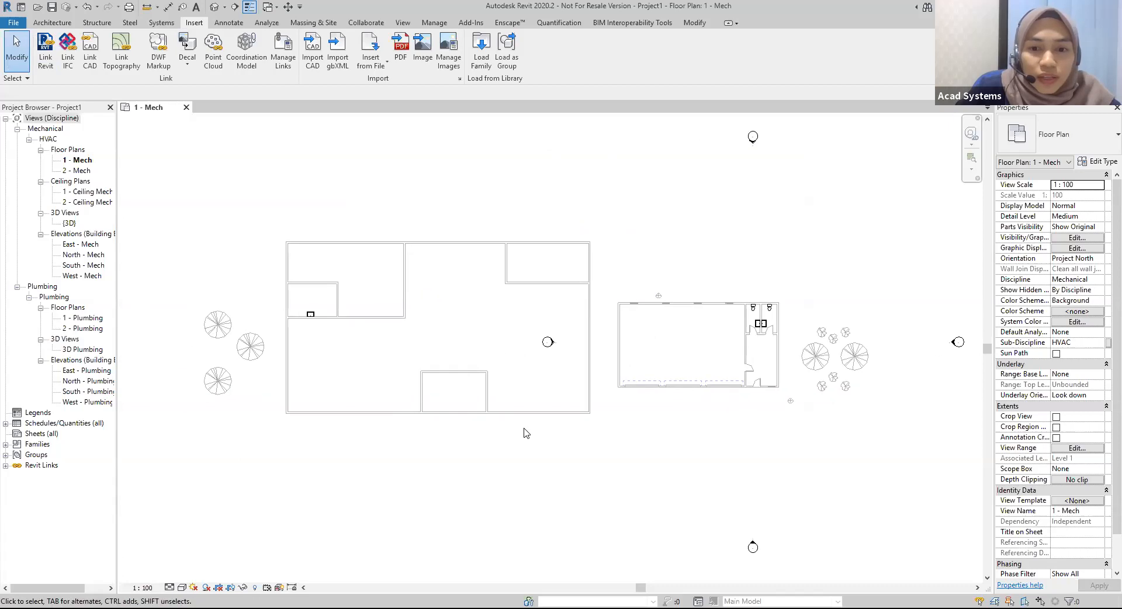
scroll(521, 431, up, 1)
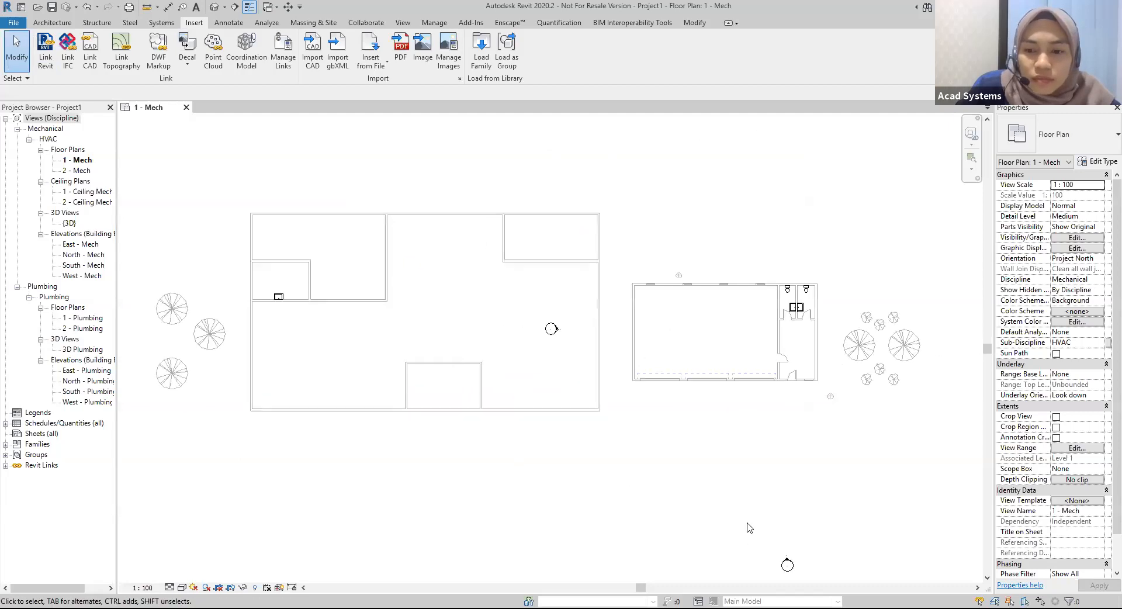
scroll(702, 454, up, 1)
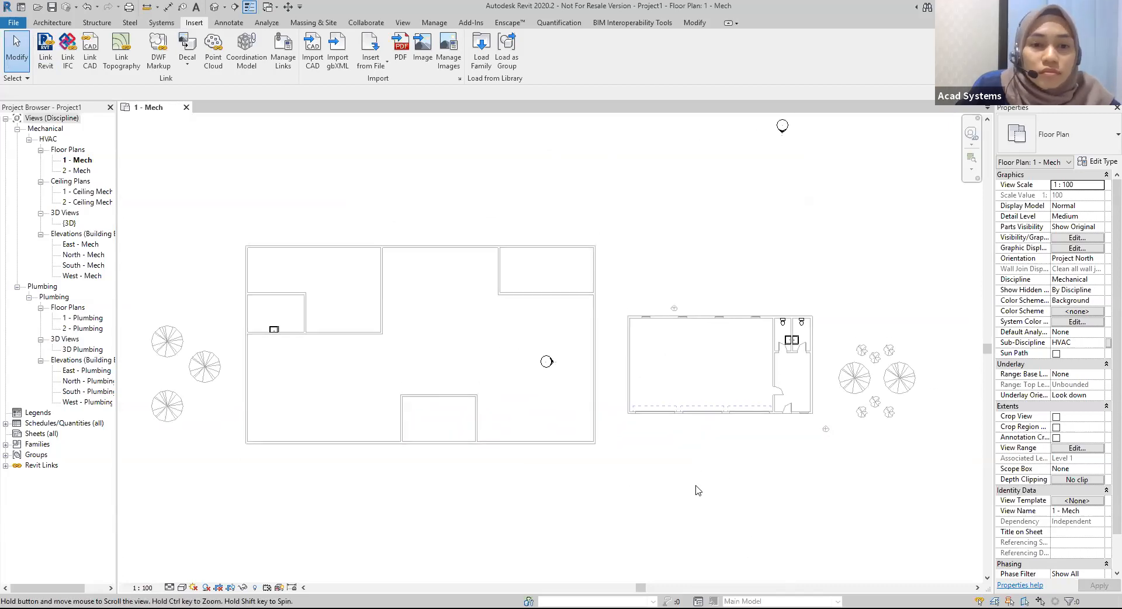
click(213, 8)
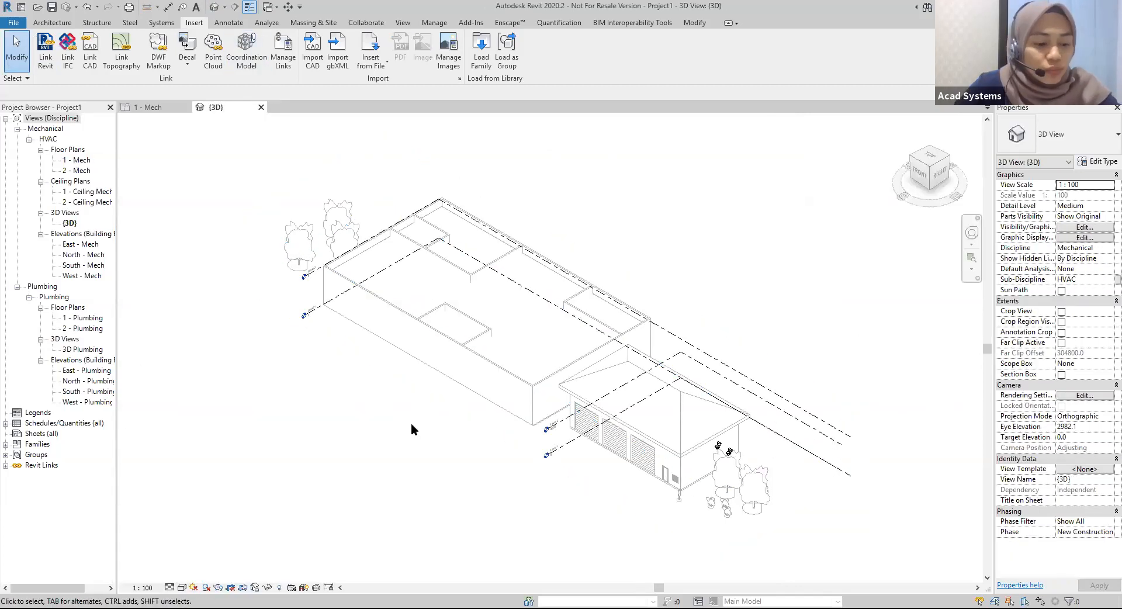
shift+middle_drag(413, 427, 762, 530)
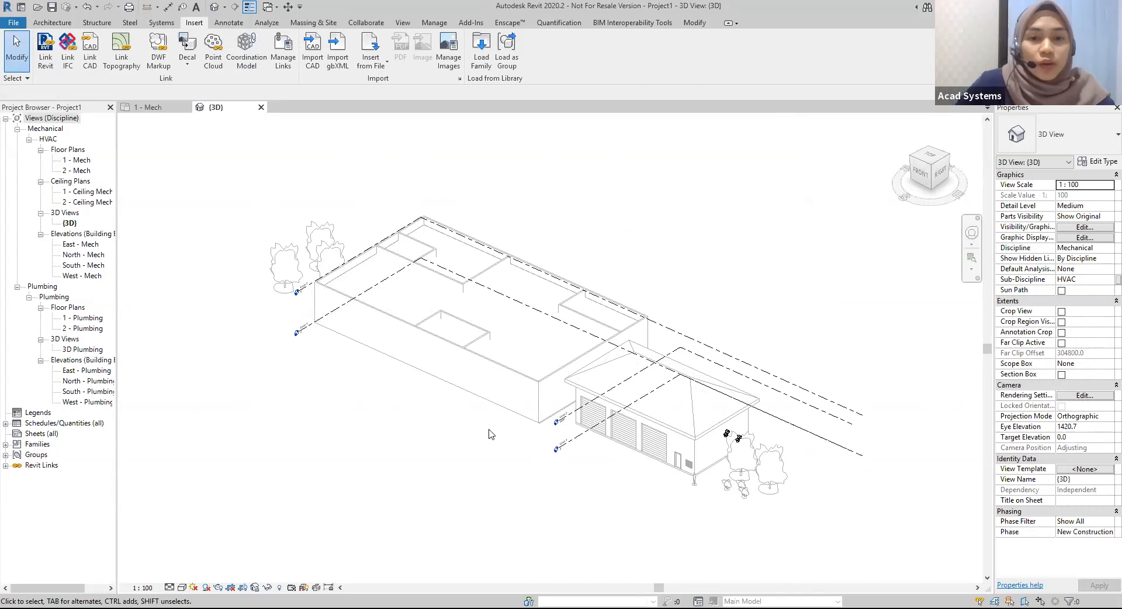
shift+middle_drag(485, 477, 499, 447)
scroll(532, 358, up, 2)
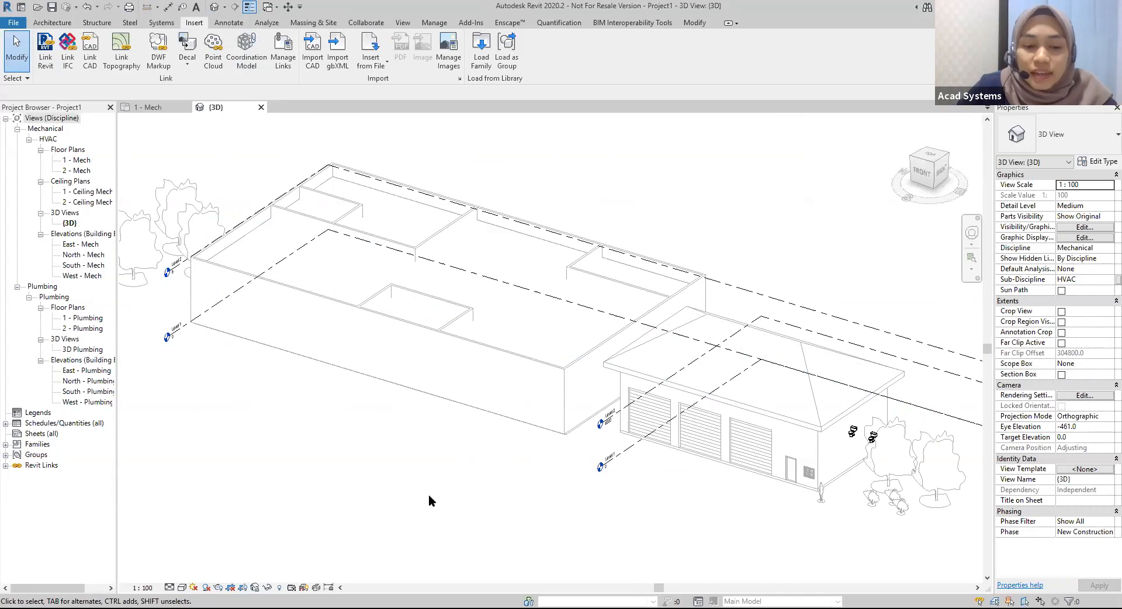
Select the linked garage model in the 3D view to check its extents as a single link, and clear the selection.
middle_drag(429, 495, 397, 485)
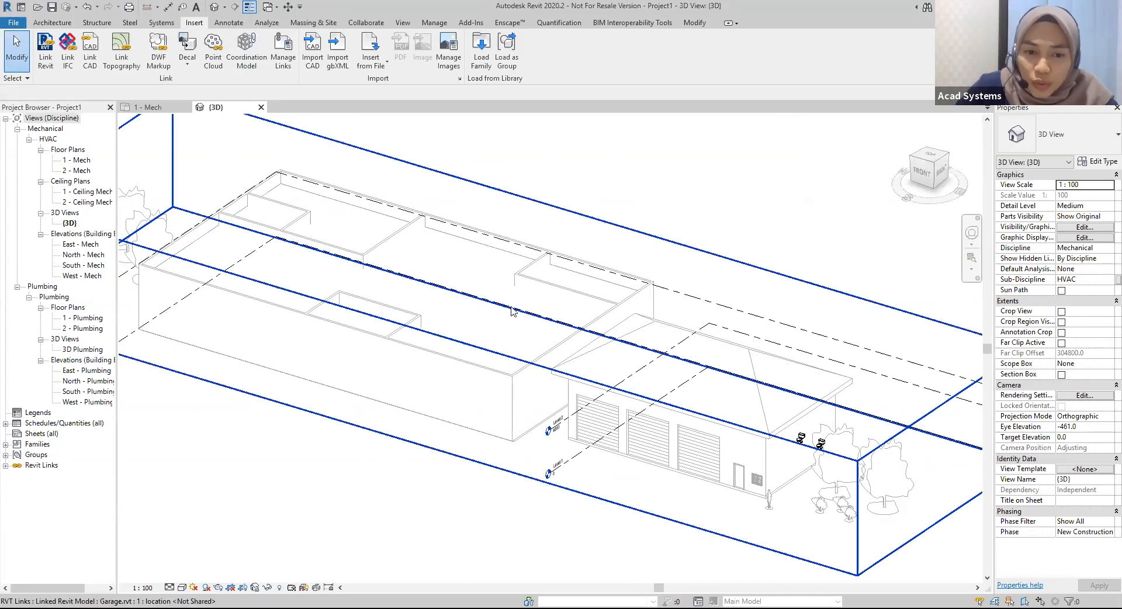
click(468, 376)
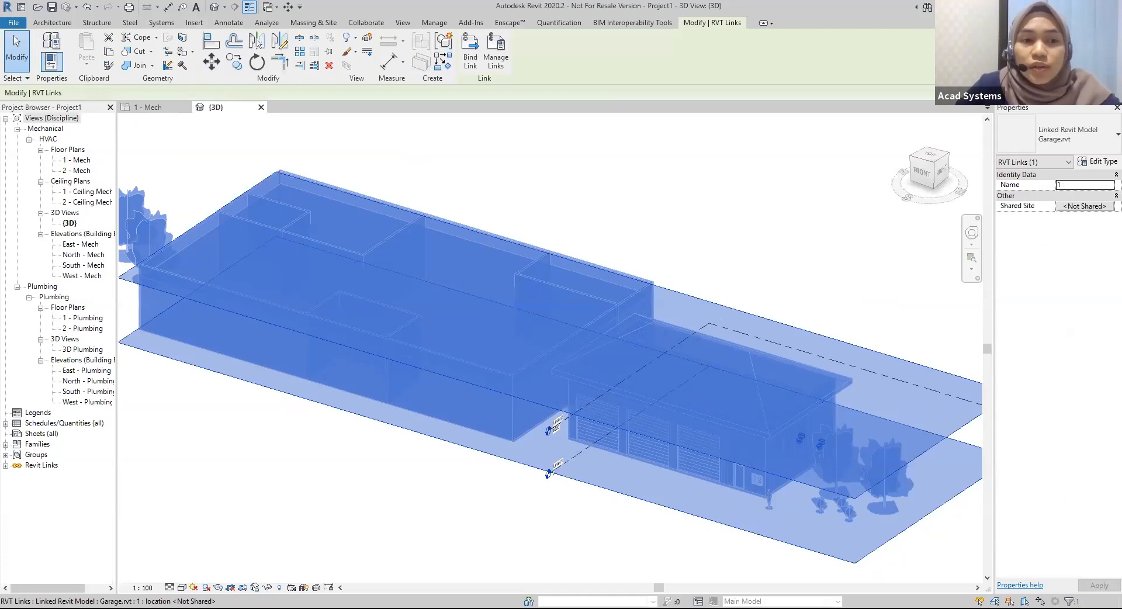
key(Escape)
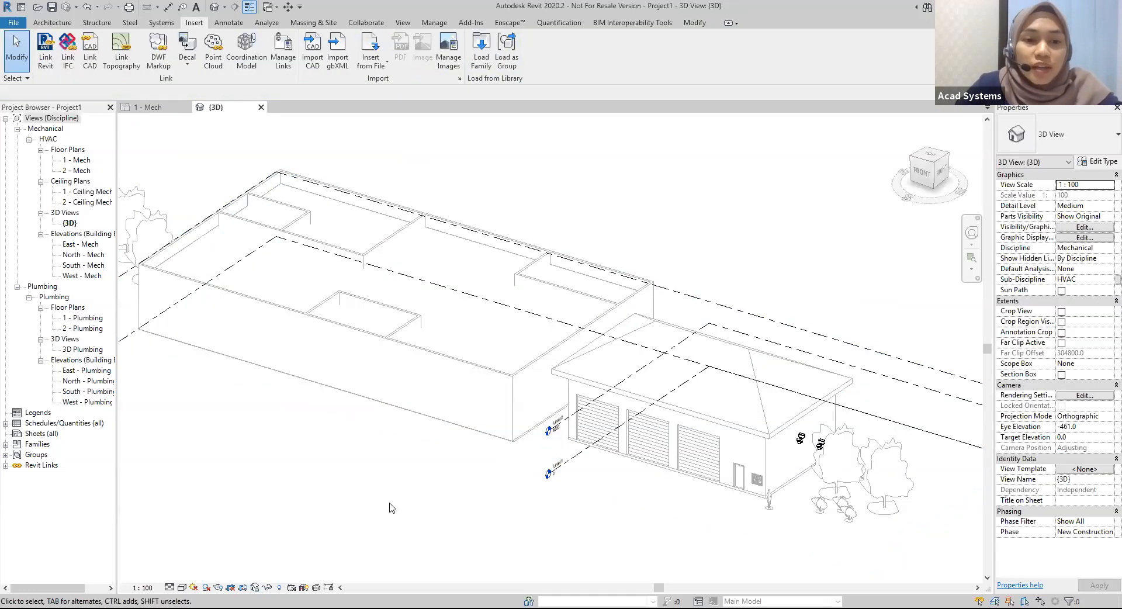
click(429, 357)
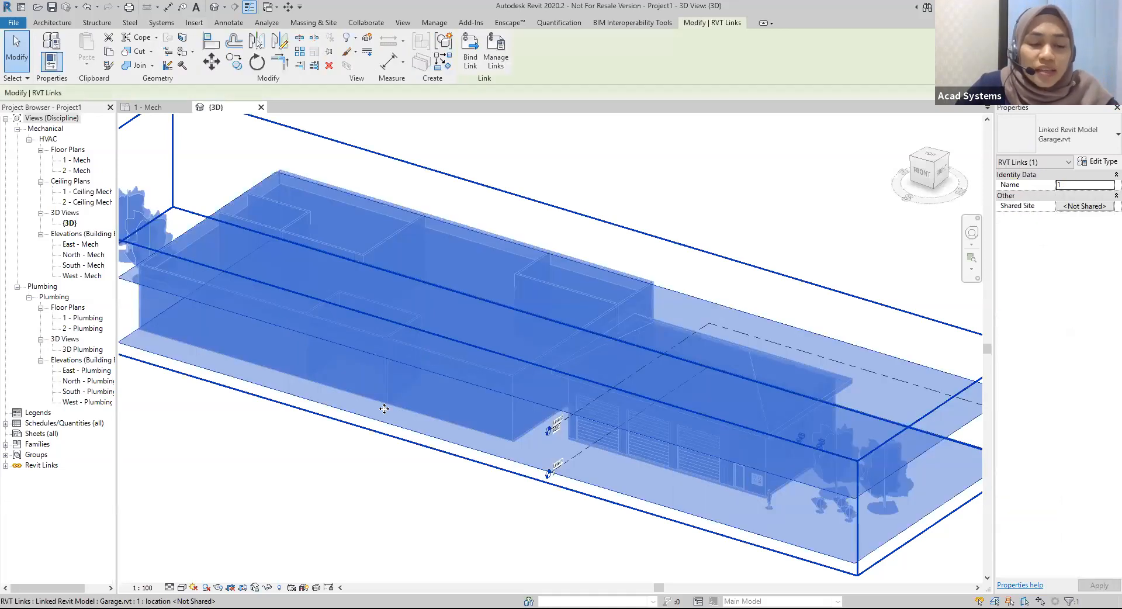
click(364, 430)
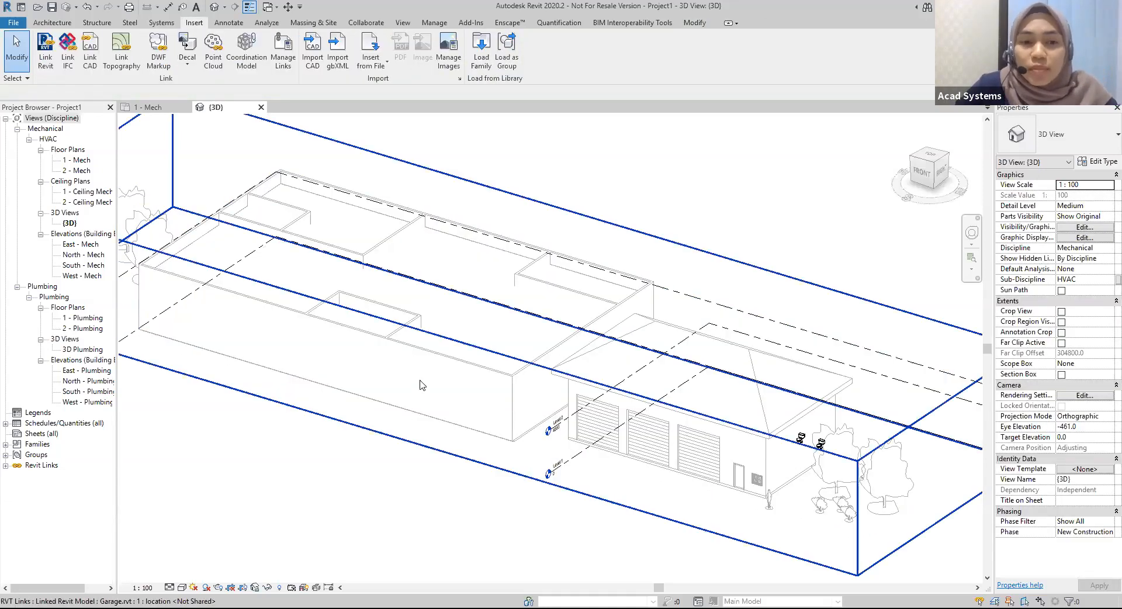
scroll(408, 352, down, 1)
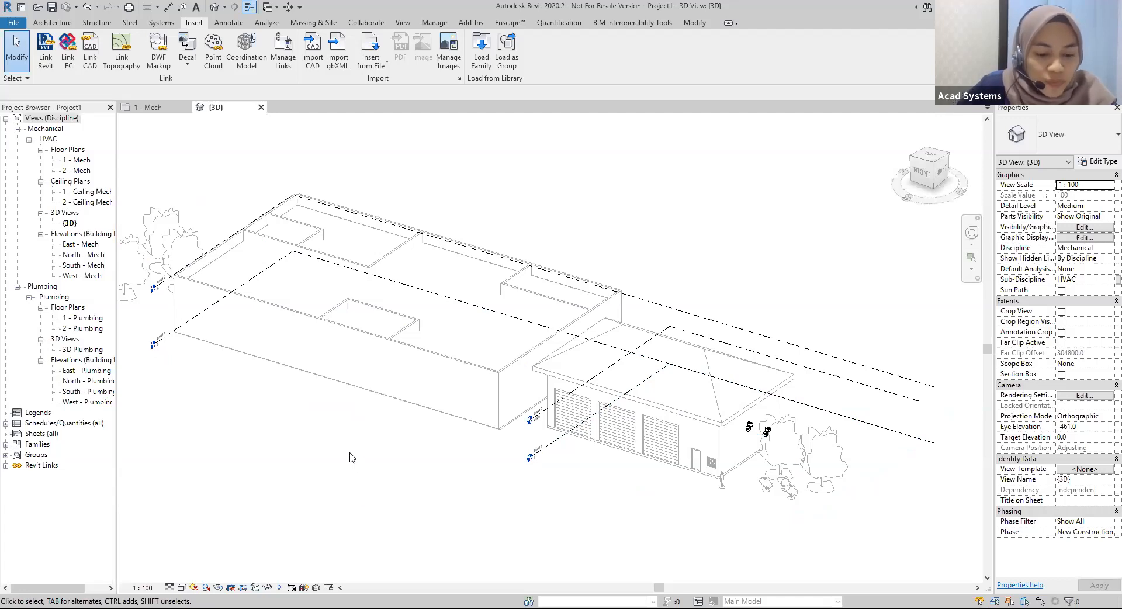
middle_drag(299, 436, 327, 434)
Widen the Project Browser to show full view names and collapse the Plumbing discipline.
drag(117, 423, 168, 422)
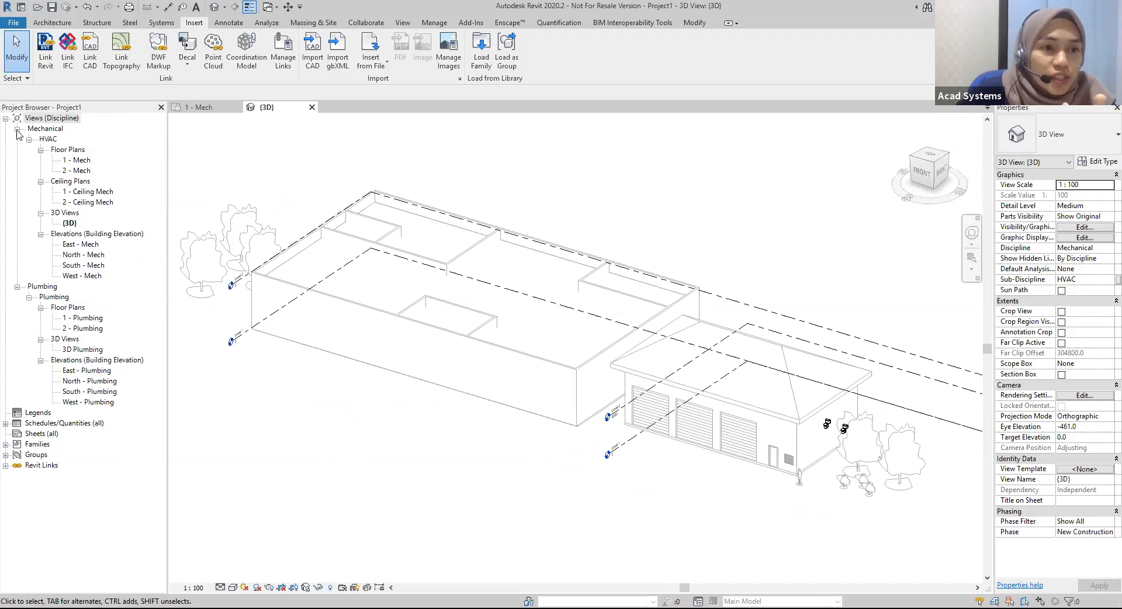
click(50, 128)
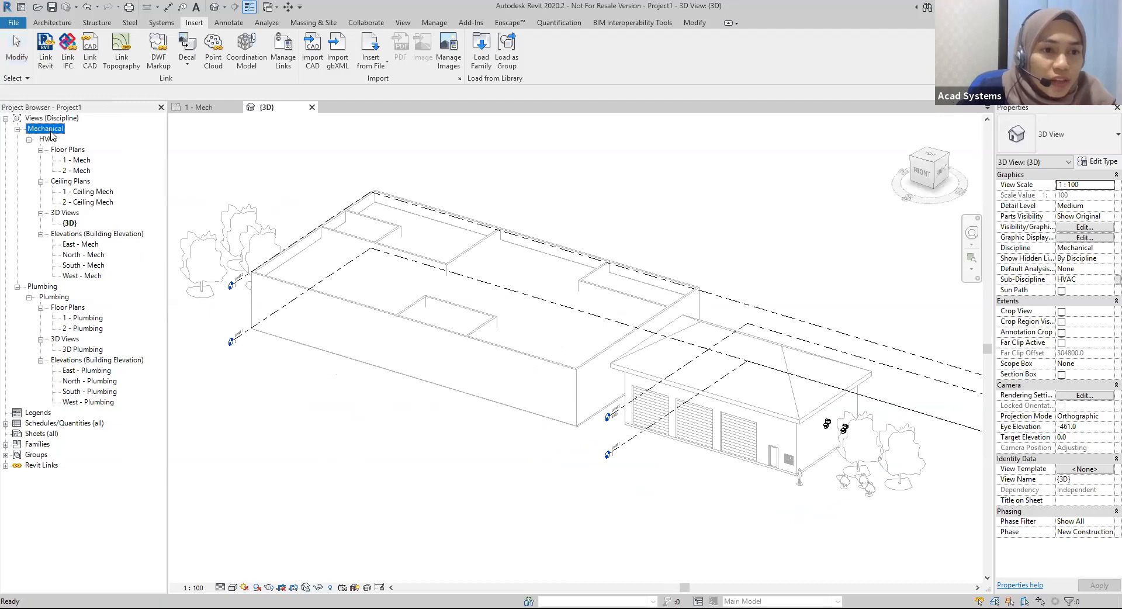
click(45, 287)
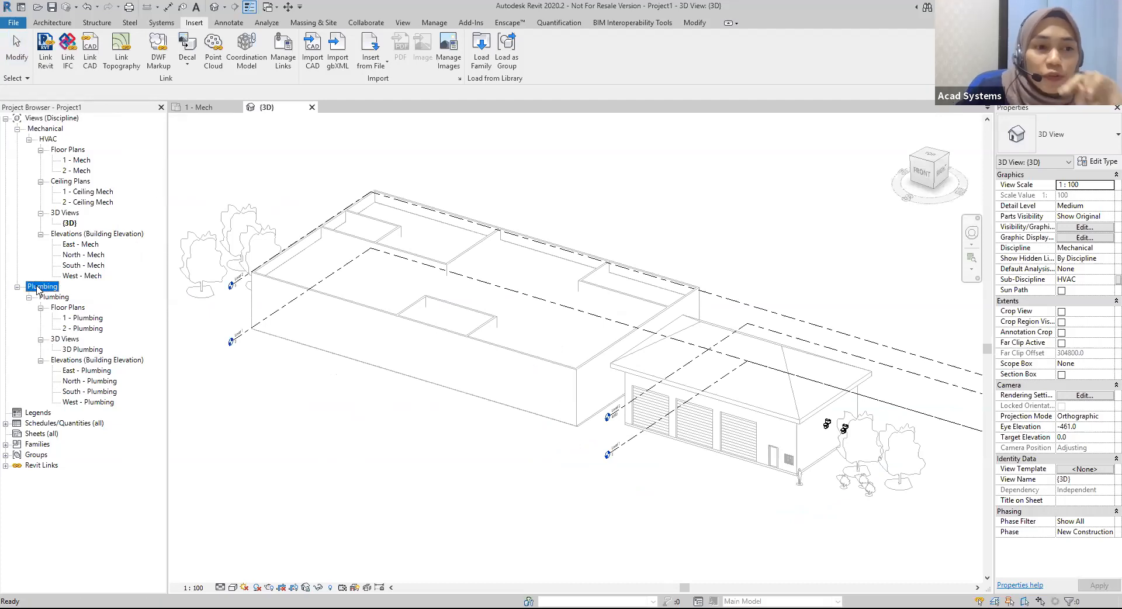
click(17, 286)
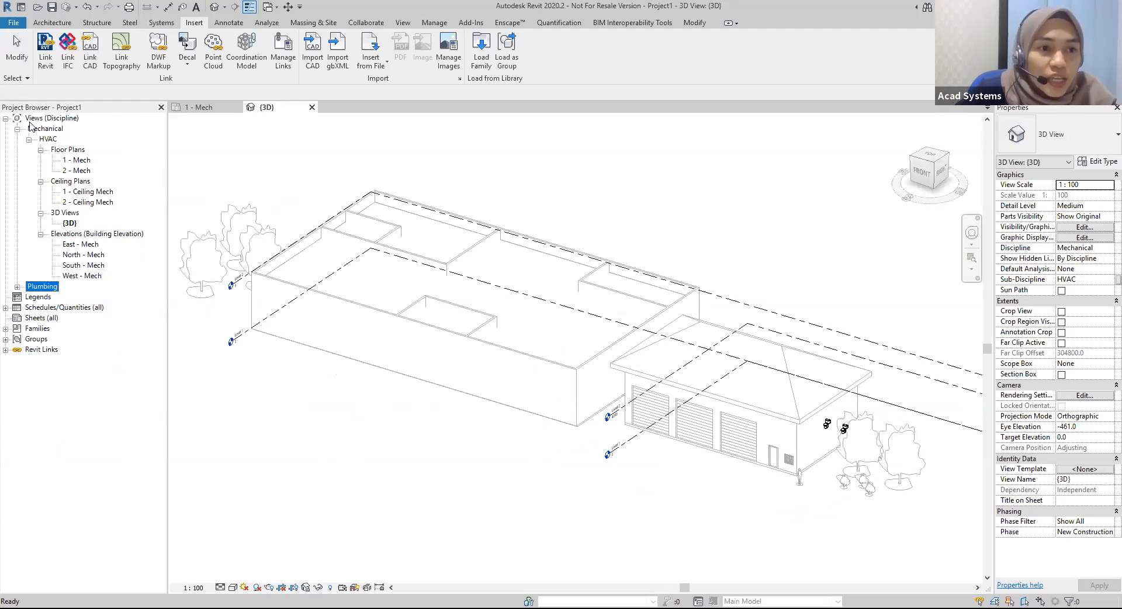
Review the HVAC view categories under Mechanical: floor plans, ceiling plans, 3D views and building elevations.
click(53, 131)
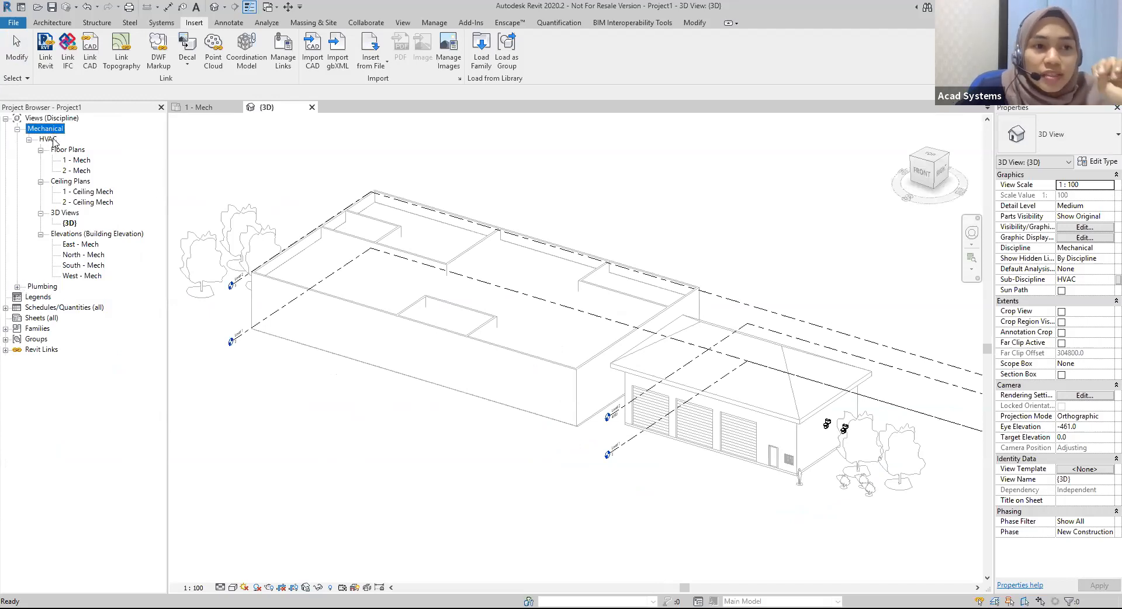
click(50, 139)
click(63, 149)
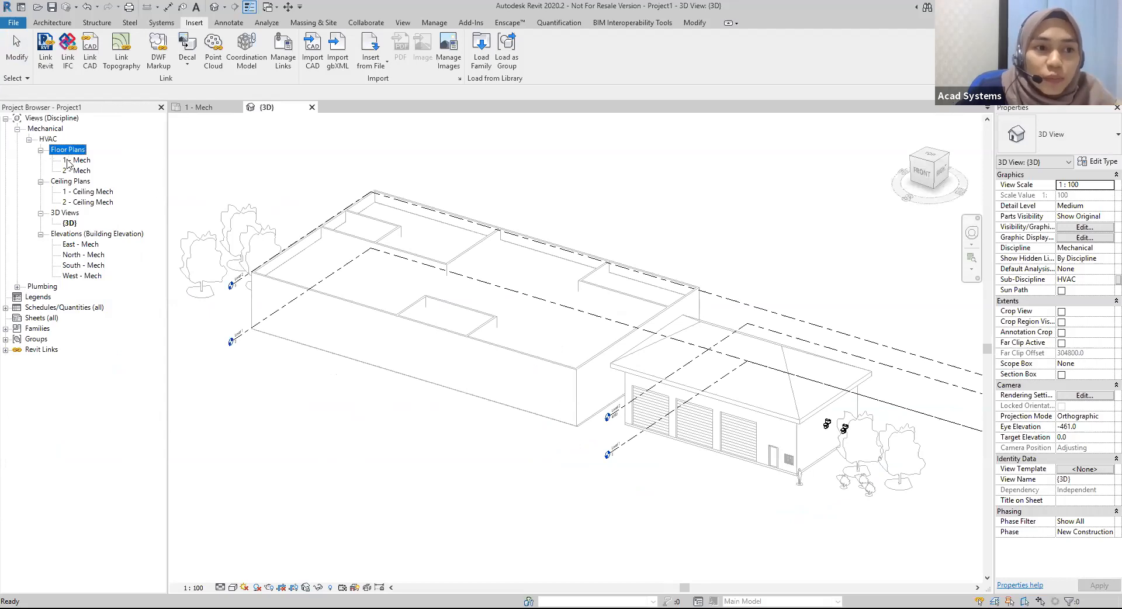
click(69, 182)
click(67, 214)
click(68, 235)
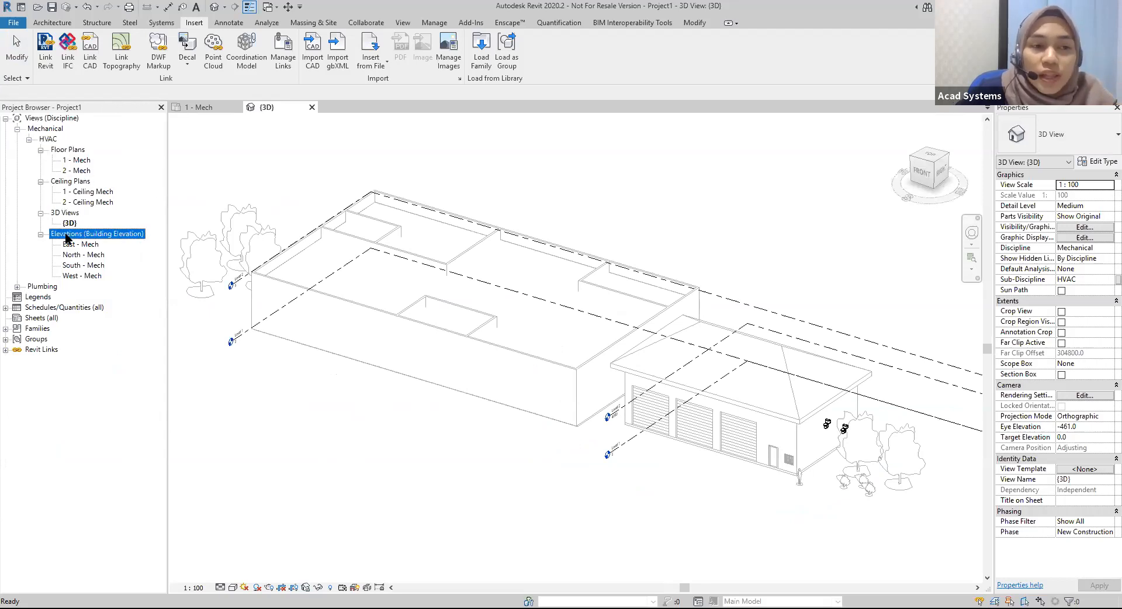
click(68, 183)
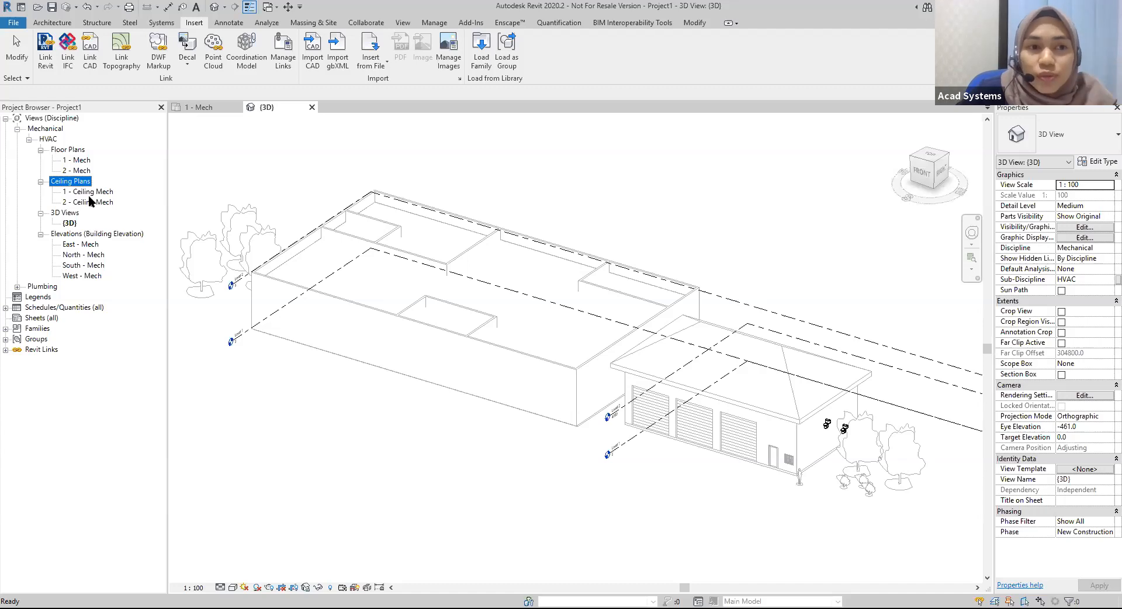
Open the 1 - Ceiling Mech ceiling plan and bring both linked buildings into view.
click(84, 194)
double_click(84, 195)
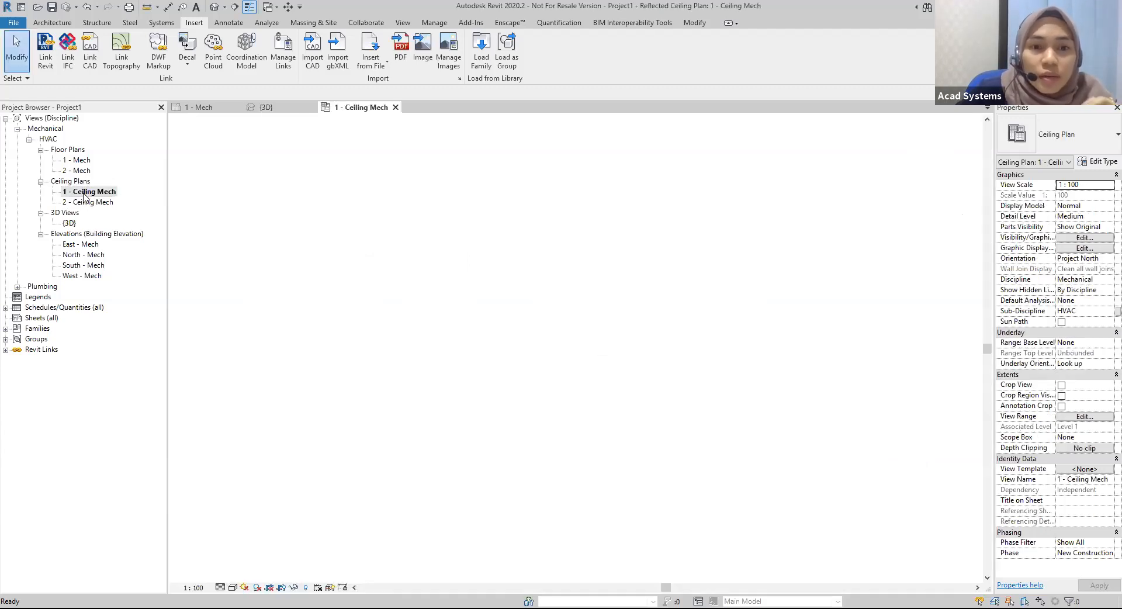
scroll(325, 311, up, 2)
middle_drag(372, 341, 431, 341)
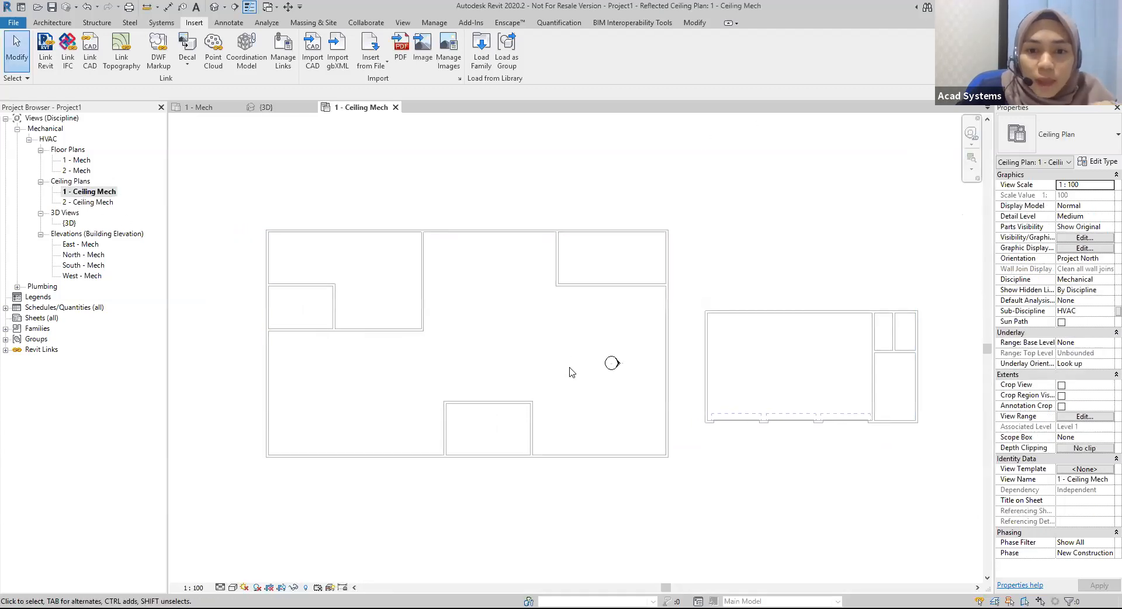
Move the elevation marker from inside the large building to just outside its west wall.
click(611, 364)
drag(391, 346, 224, 346)
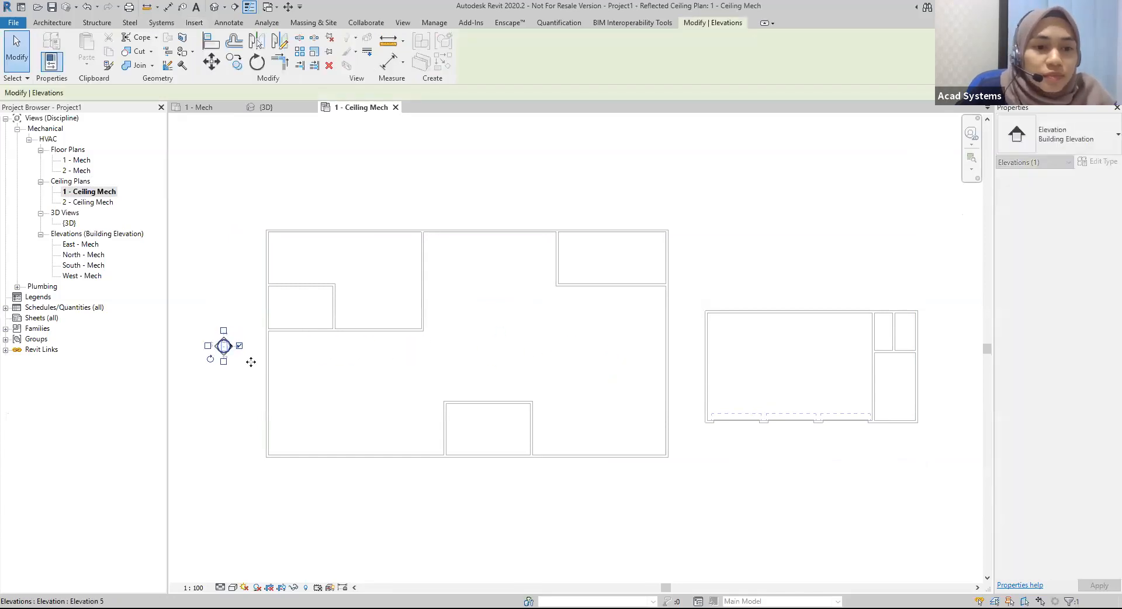
click(321, 485)
scroll(394, 374, up, 1)
scroll(499, 335, down, 1)
middle_drag(501, 332, 482, 322)
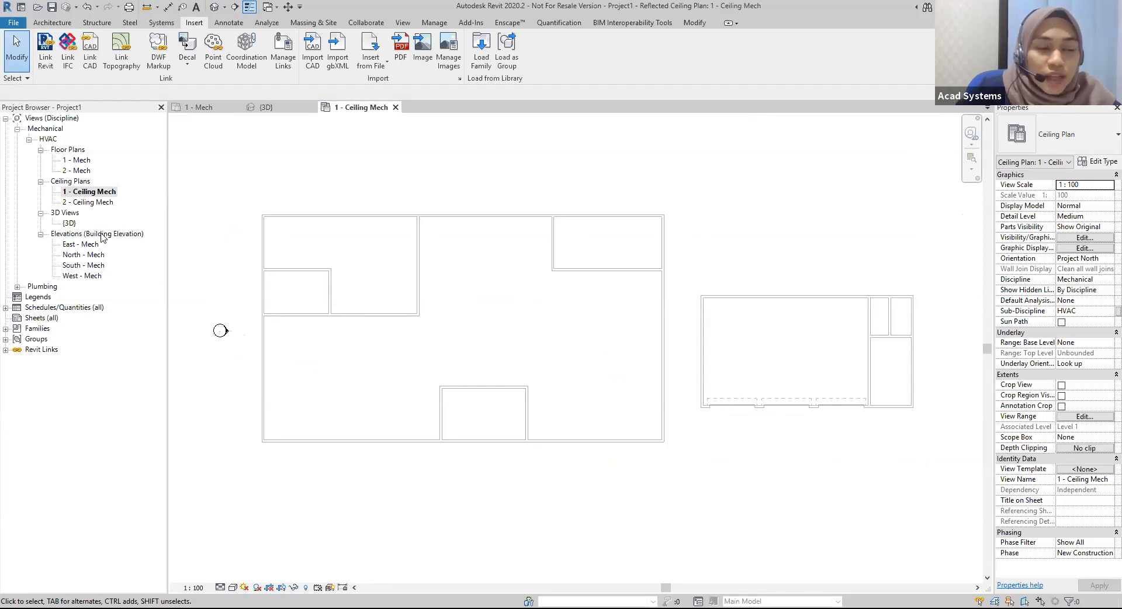
Open the South - Mech elevation and examine the level heads of the project and the linked model beside the garage.
double_click(76, 266)
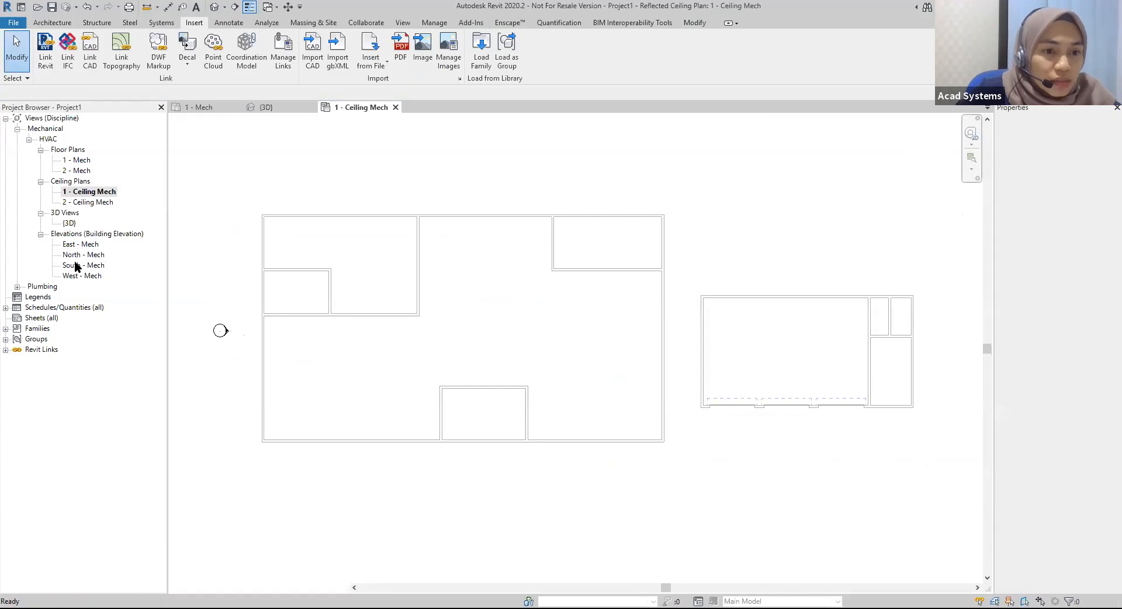
scroll(513, 453, down, 2)
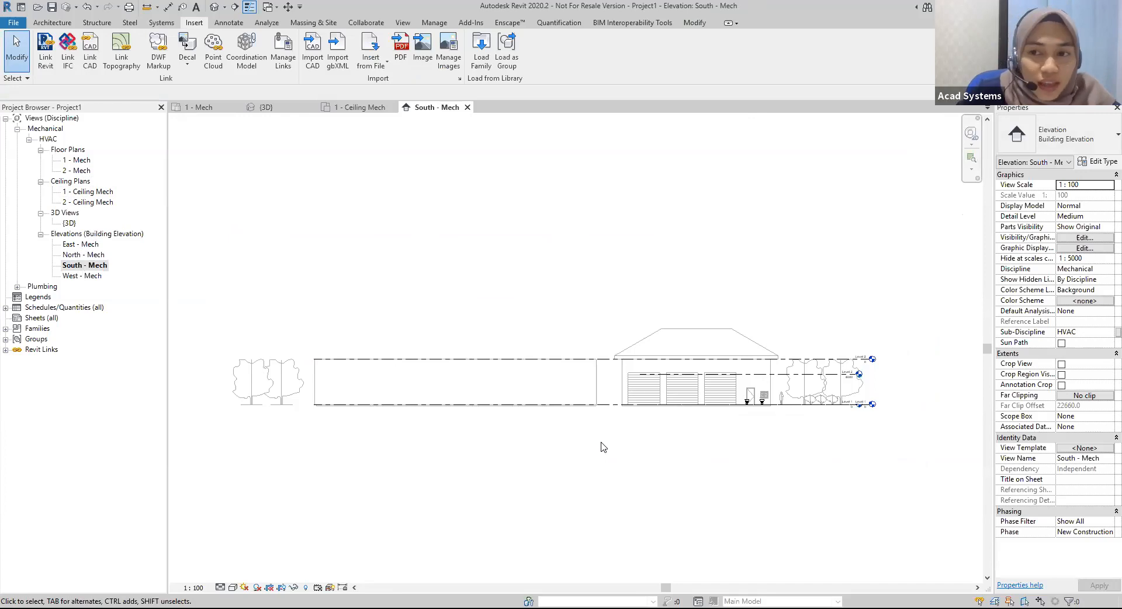
scroll(764, 413, up, 1)
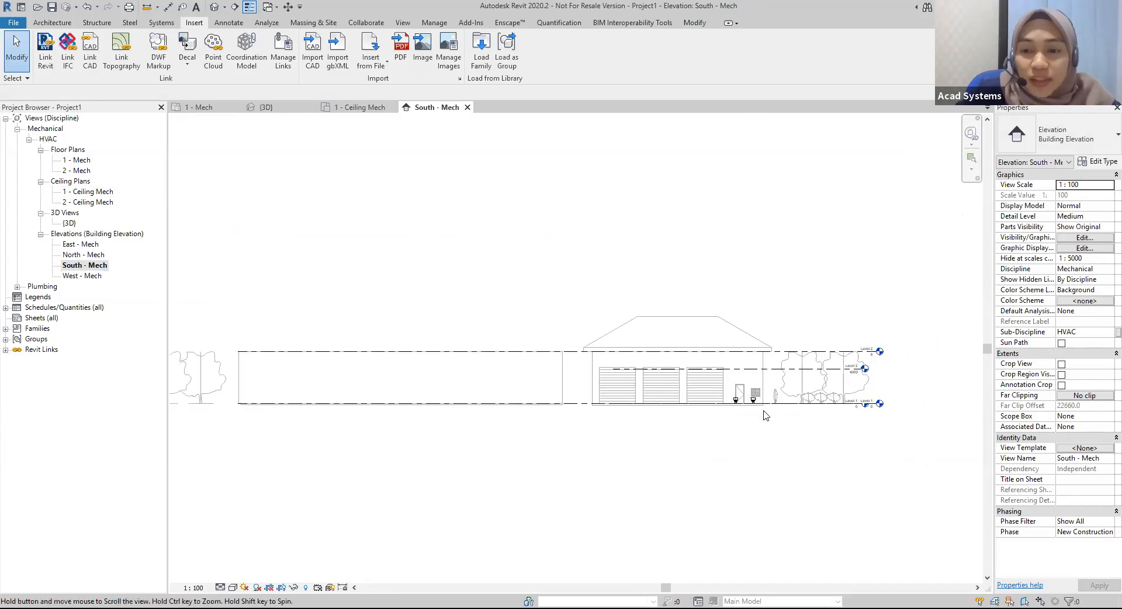
middle_drag(764, 413, 731, 422)
scroll(807, 441, up, 2)
middle_drag(807, 441, 656, 501)
scroll(736, 467, up, 2)
scroll(658, 475, up, 1)
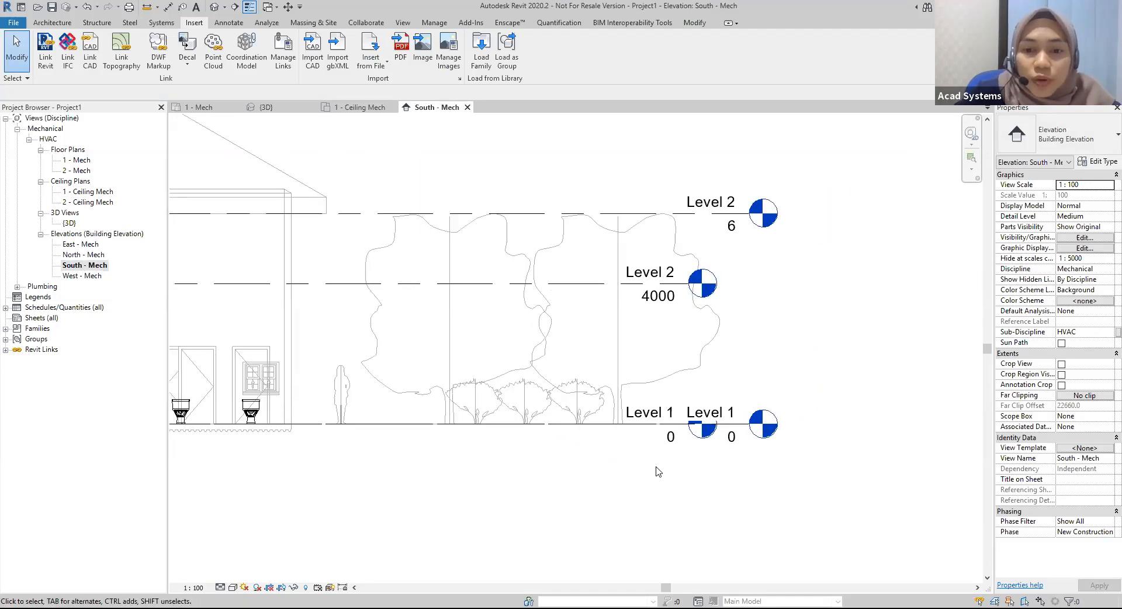
Extend the ends of the project's Level 1 and Level 2 lines so their heads sit clear of the linked model's level heads.
click(668, 427)
drag(688, 429, 910, 425)
scroll(749, 484, down, 1)
middle_drag(749, 484, 673, 487)
drag(816, 434, 864, 434)
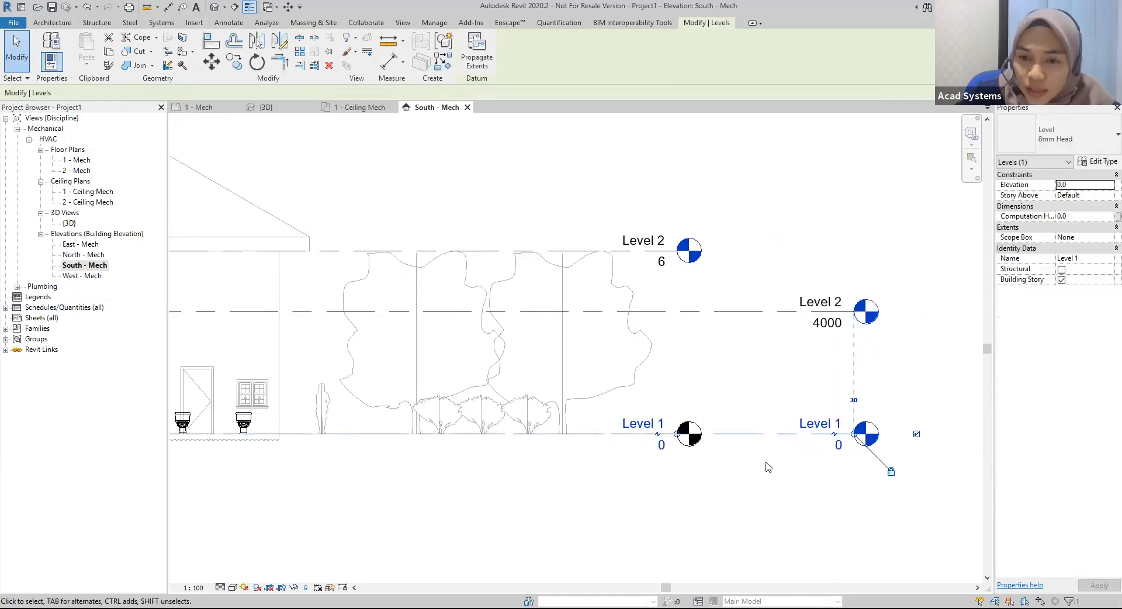
key(Escape)
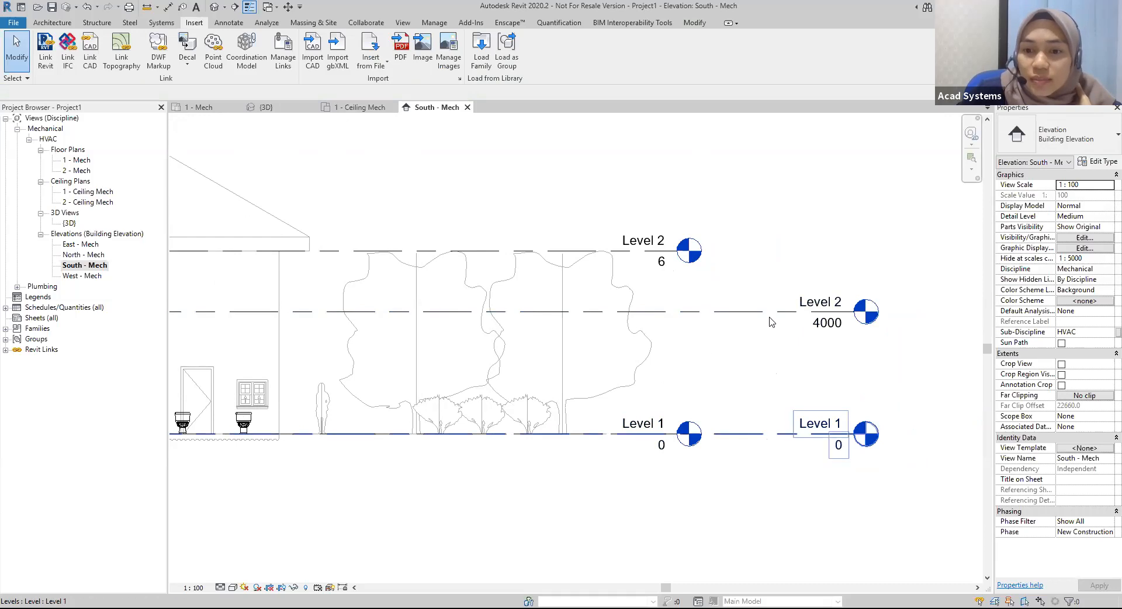
Set the project's length unit to Meters in the Project Units.
scroll(706, 389, down, 4)
middle_drag(704, 388, 778, 405)
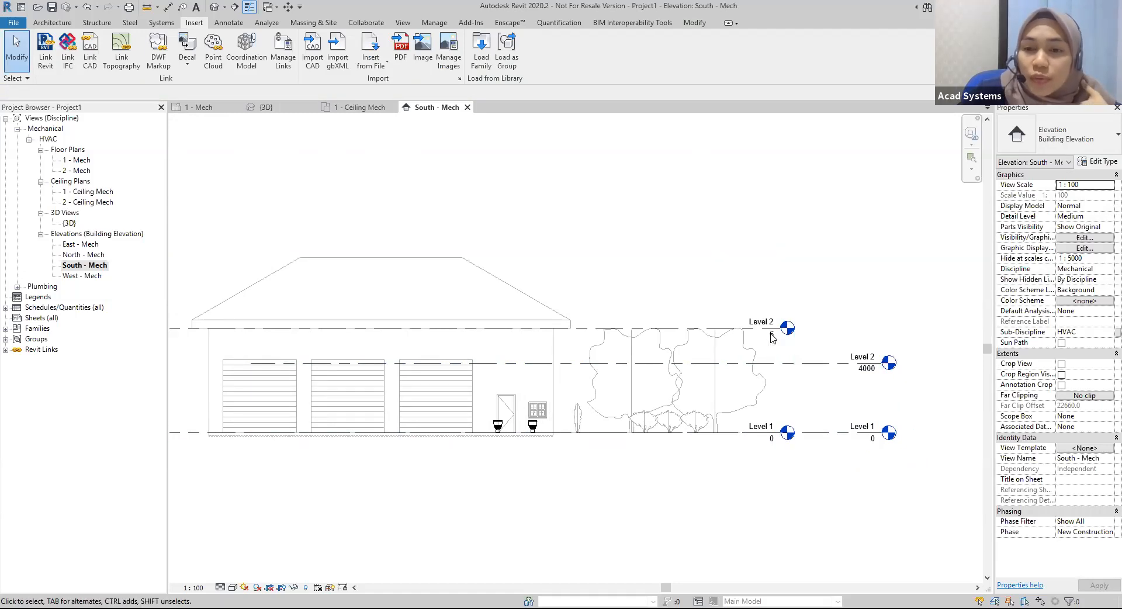
scroll(772, 338, up, 1)
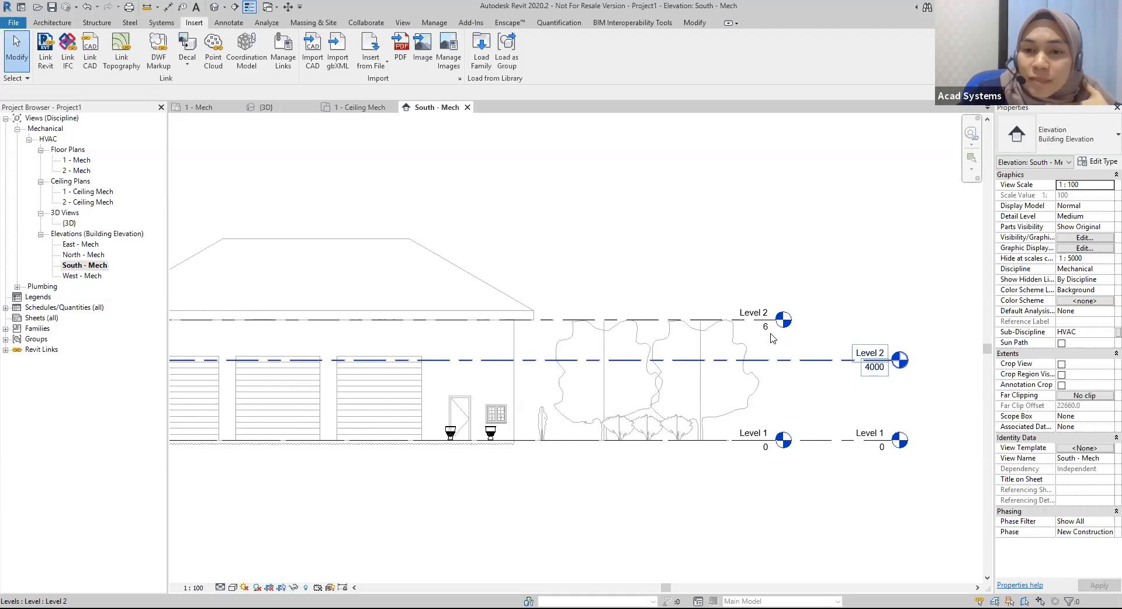
scroll(767, 336, up, 2)
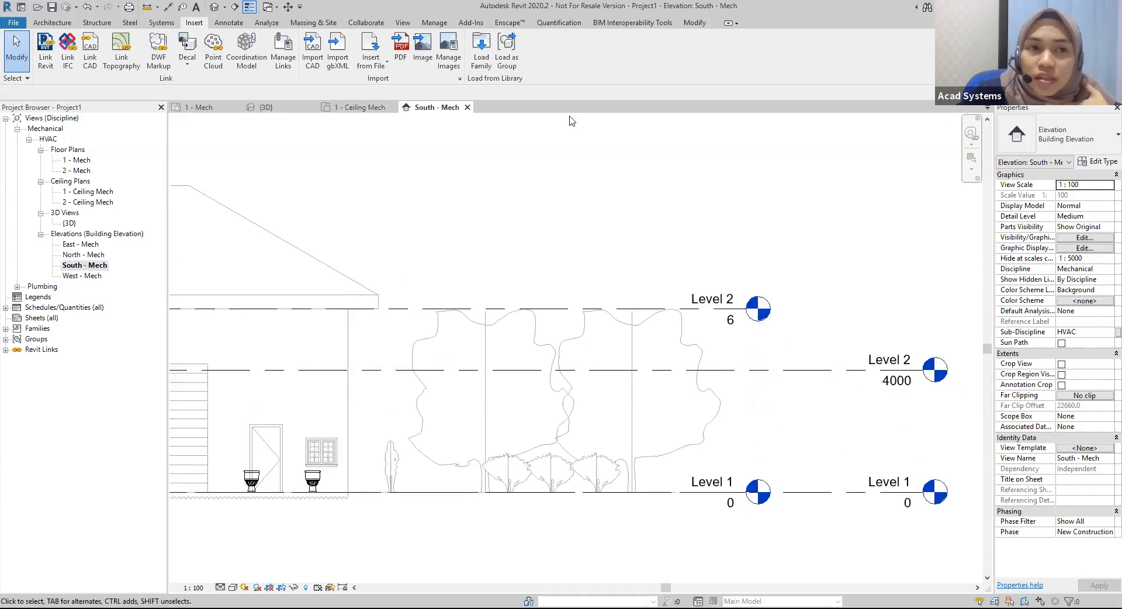
click(435, 22)
click(368, 60)
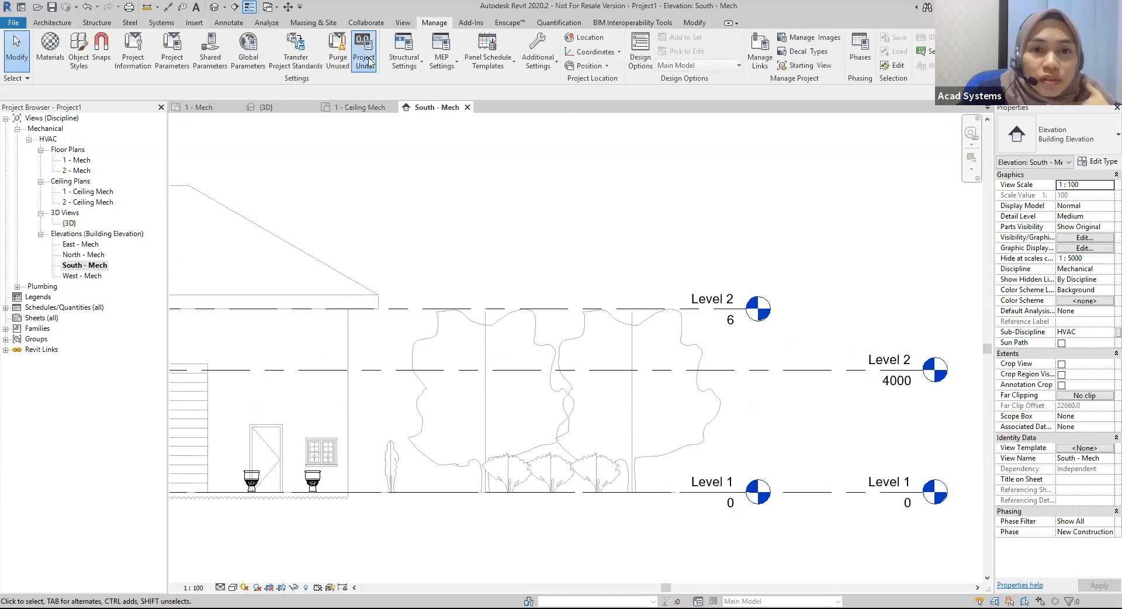
click(529, 172)
click(355, 170)
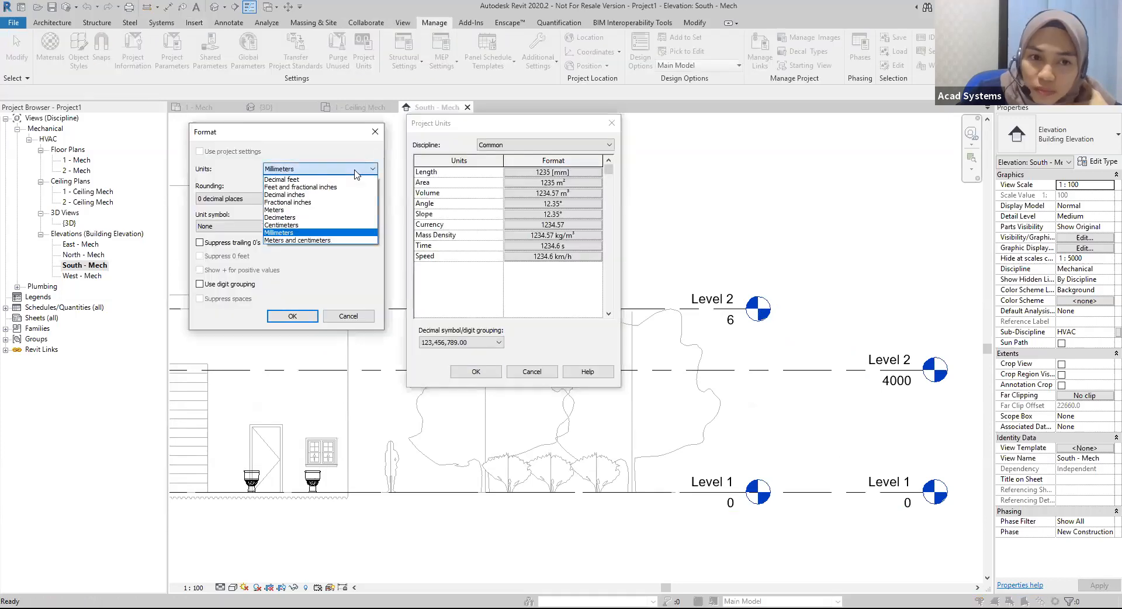
click(331, 212)
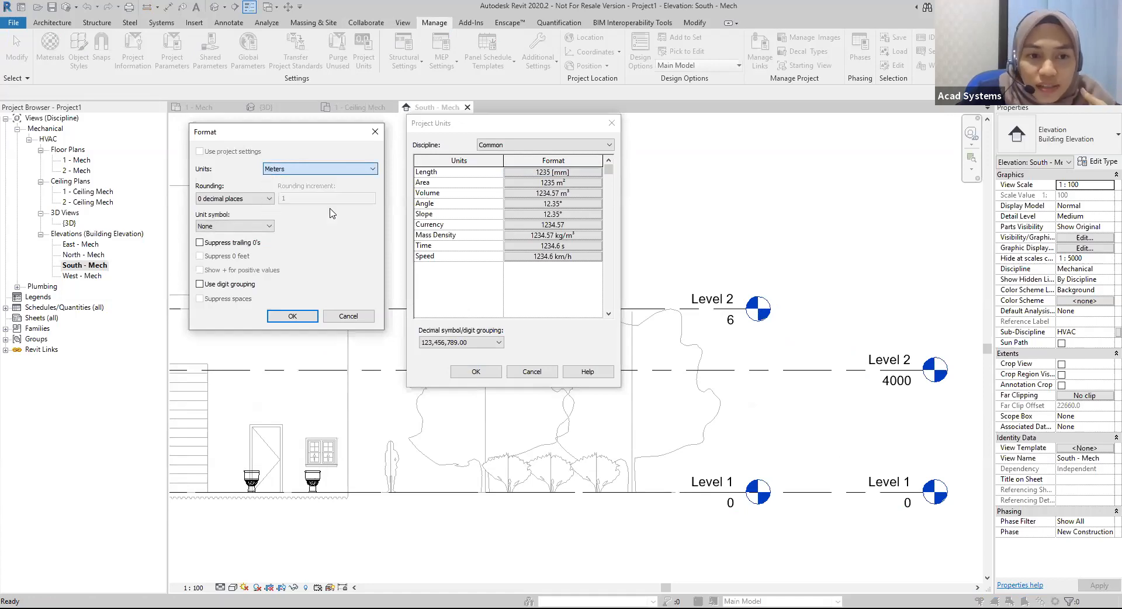
click(290, 316)
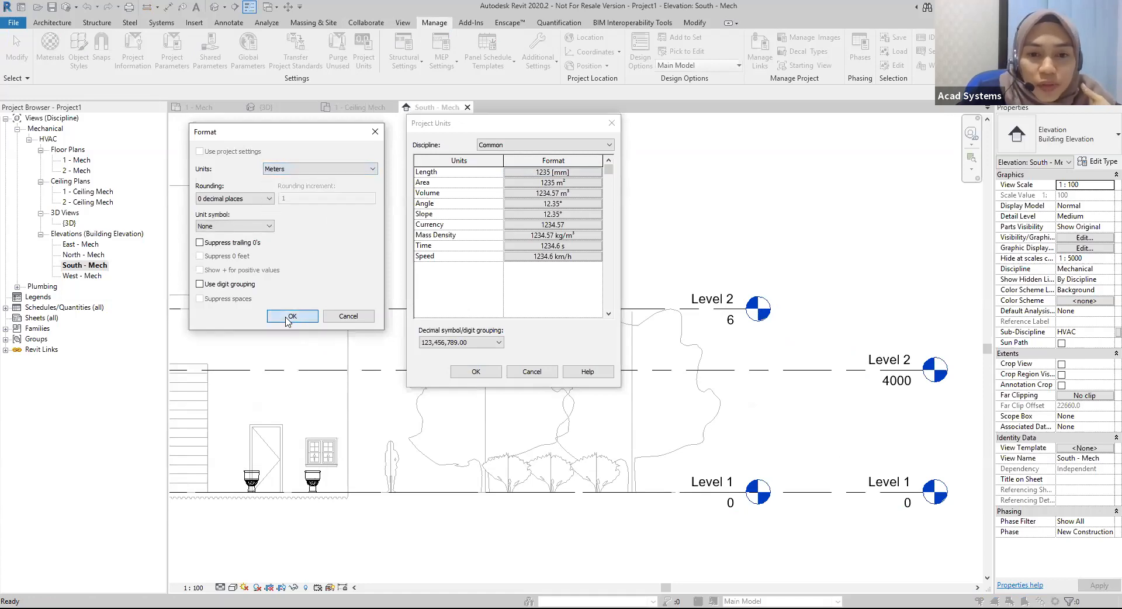
click(475, 371)
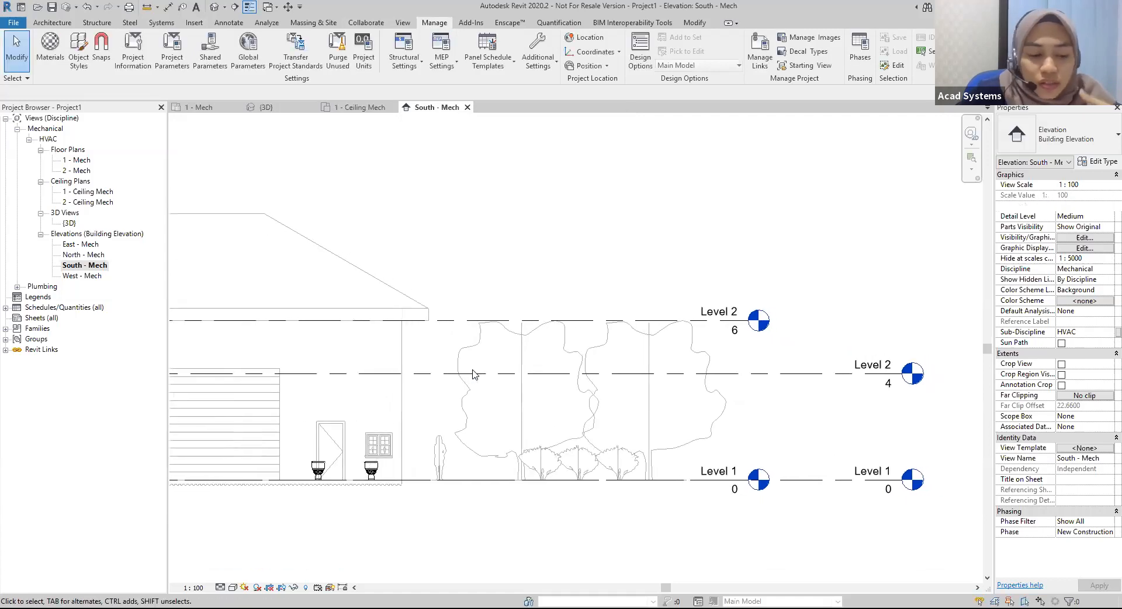
Align the project's Level 2 with the linked model's Level 2 at elevation 6.
click(695, 23)
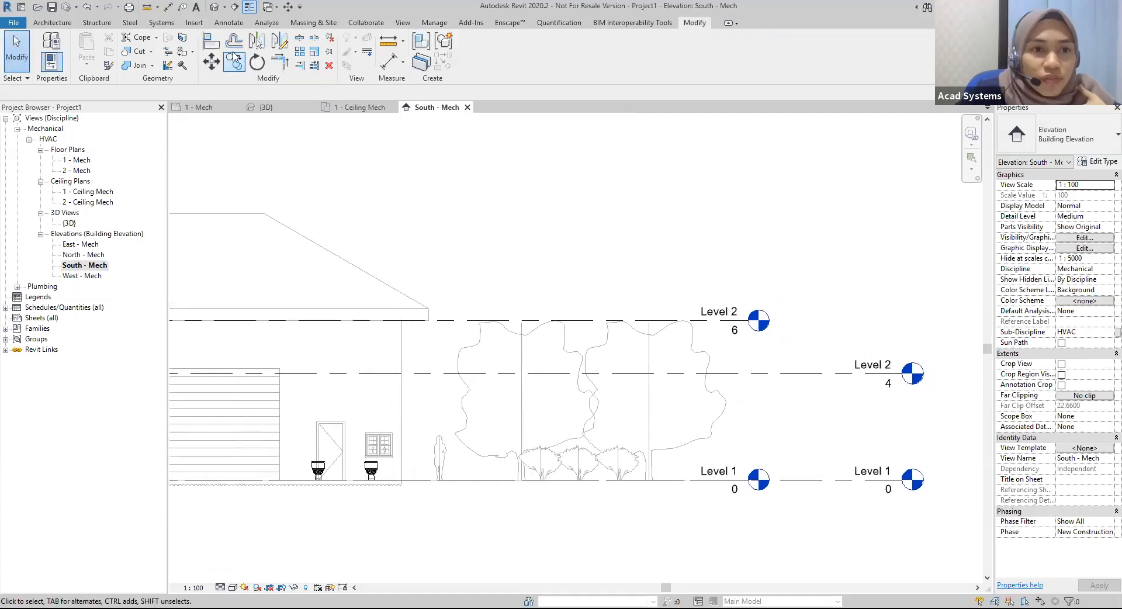
click(213, 42)
scroll(701, 332, up, 1)
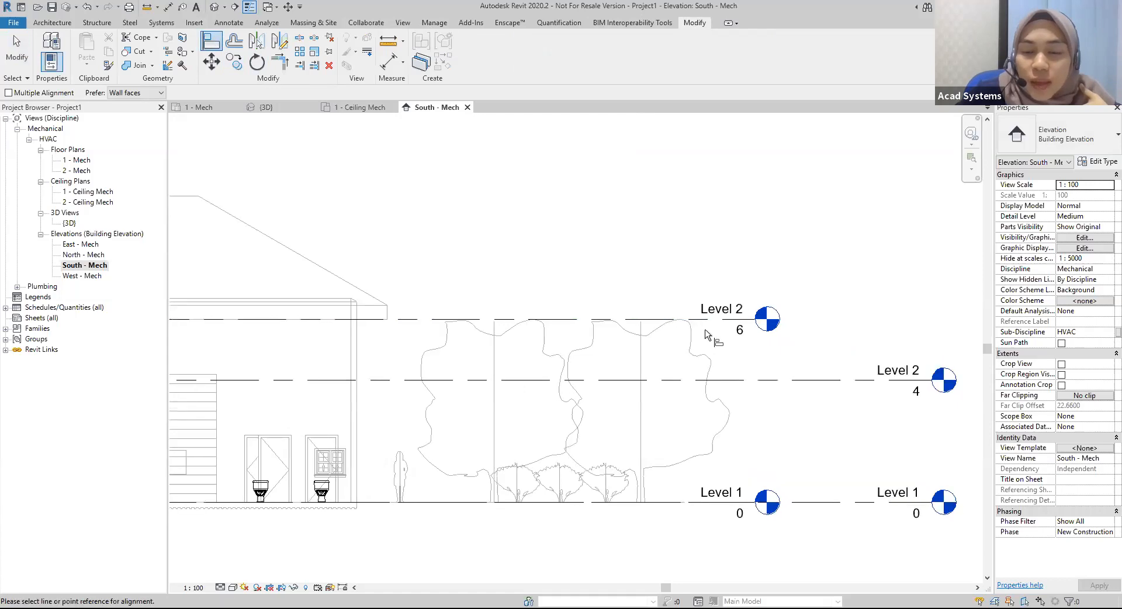
click(721, 322)
click(771, 381)
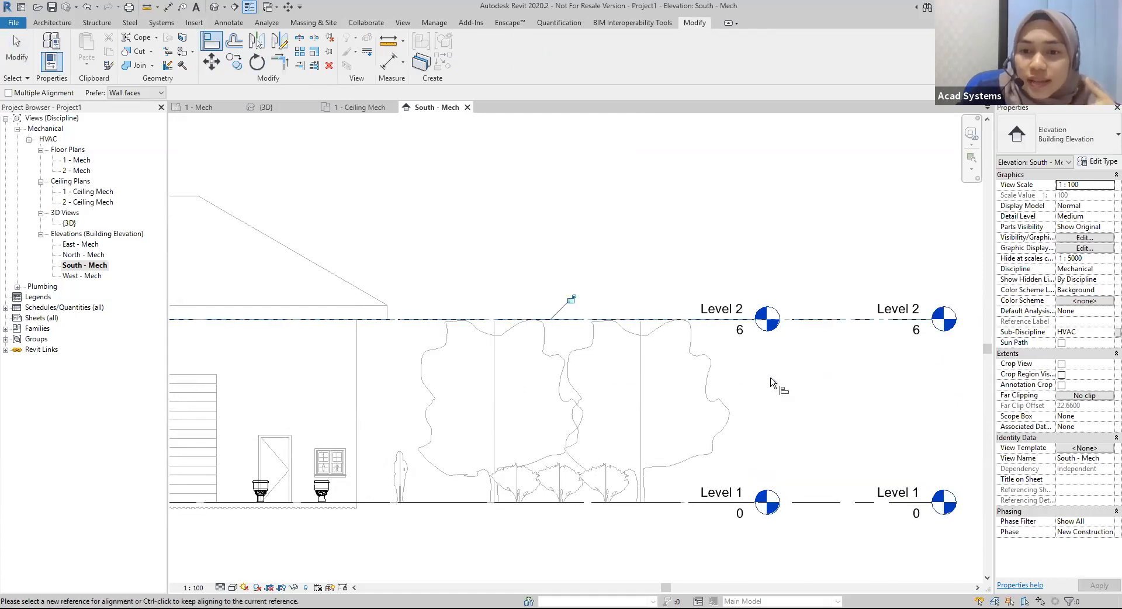
Examine the linked garage model in the 1 - Ceiling Mech plan and the 3D view.
key(Escape)
key(Escape)
scroll(770, 377, down, 1)
click(360, 107)
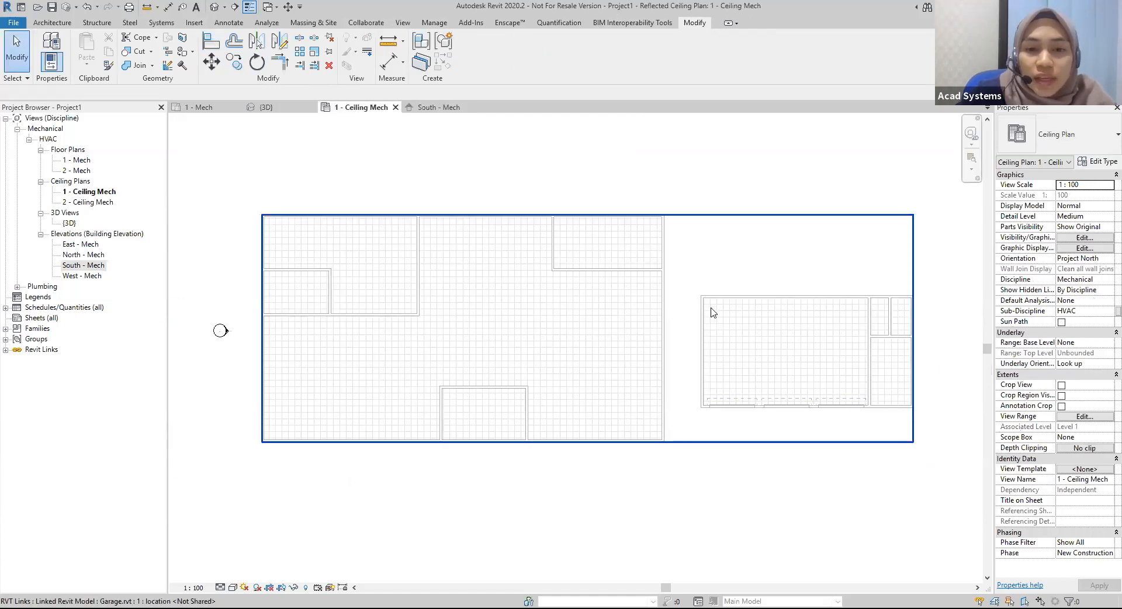
scroll(710, 300, up, 1)
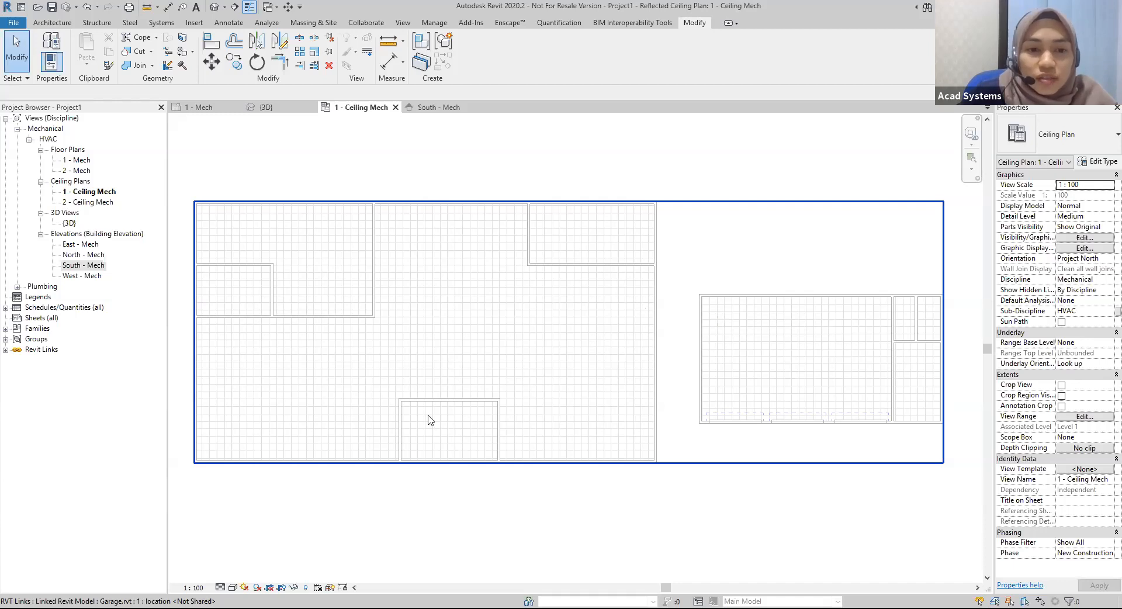
scroll(447, 480, up, 1)
scroll(455, 473, down, 1)
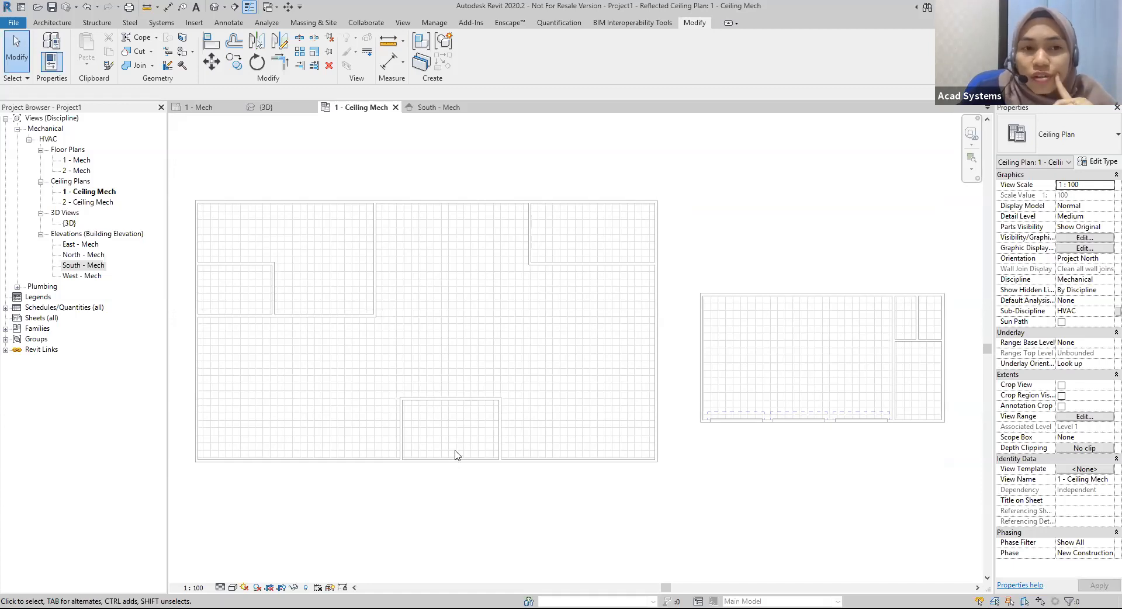
click(268, 108)
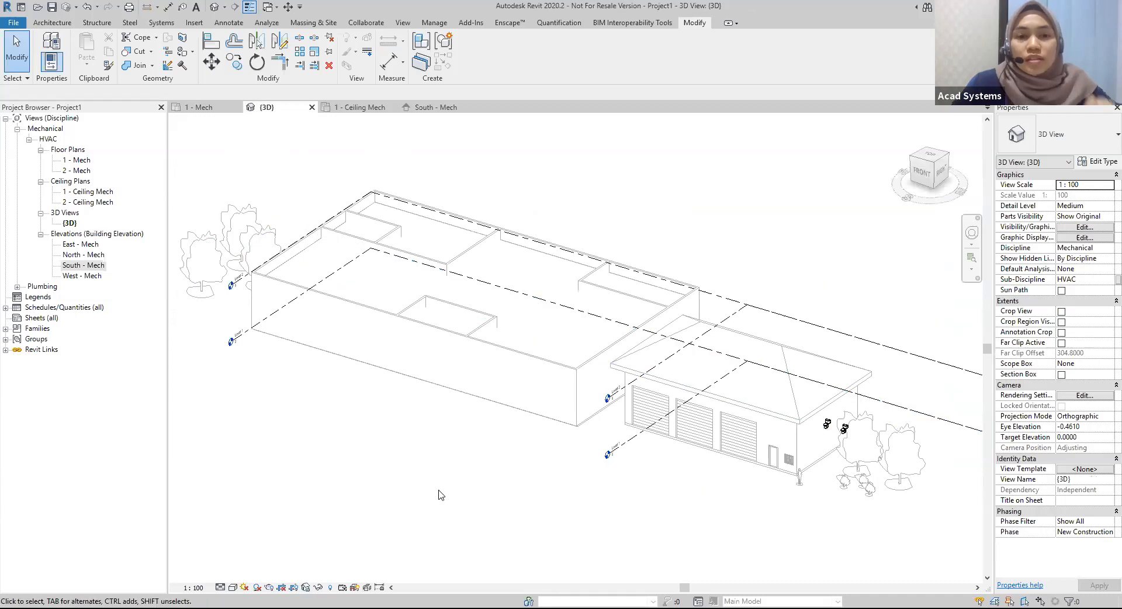
shift+middle_drag(447, 494, 500, 478)
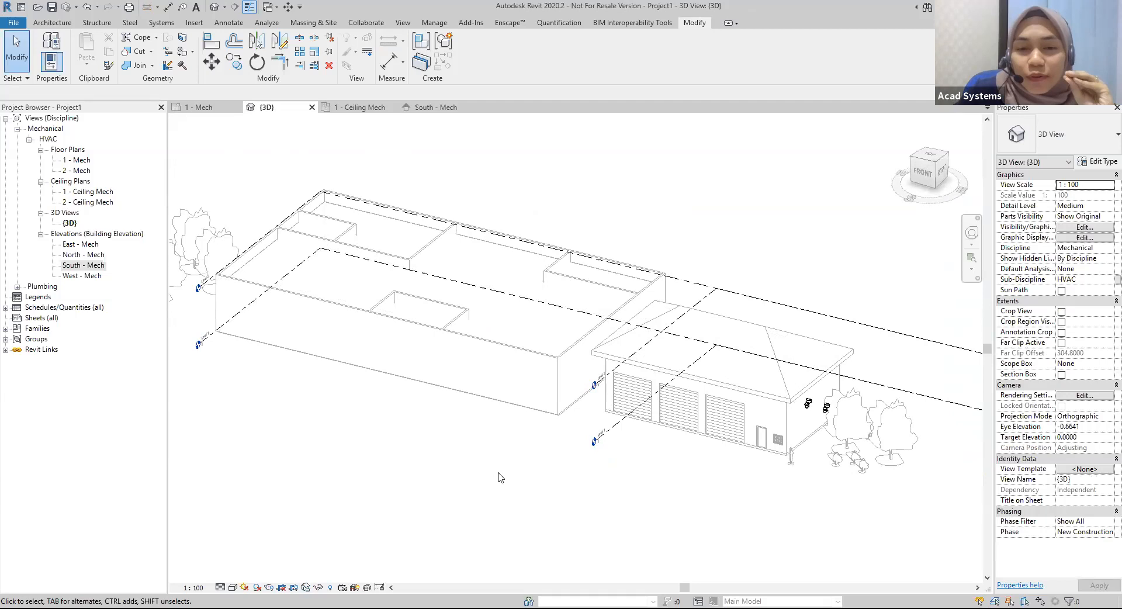
scroll(681, 438, up, 2)
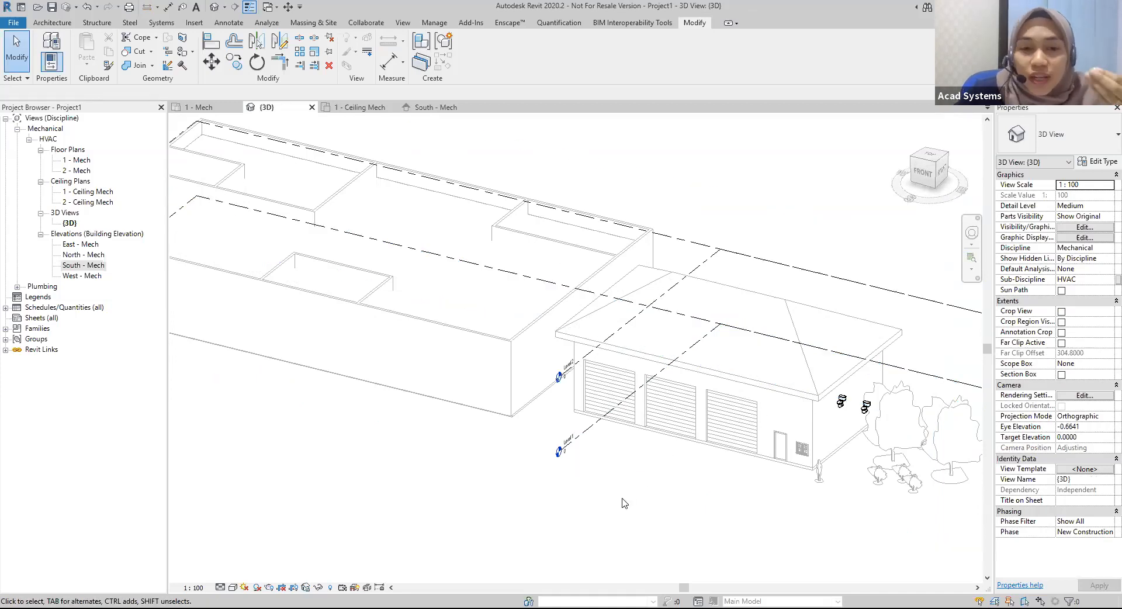
middle_drag(523, 488, 636, 517)
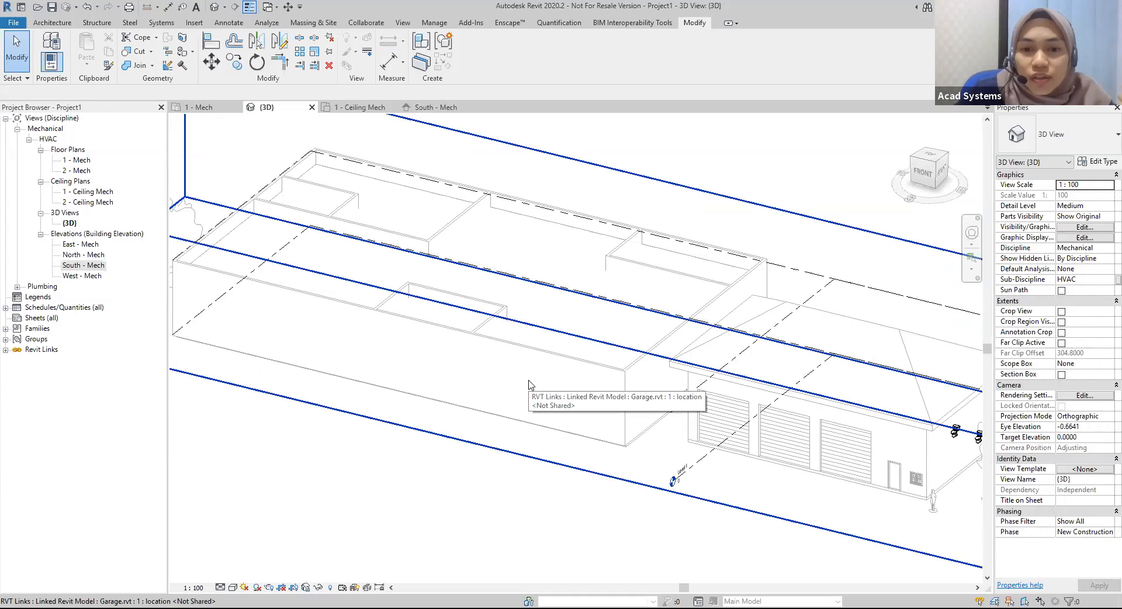
scroll(517, 417, down, 3)
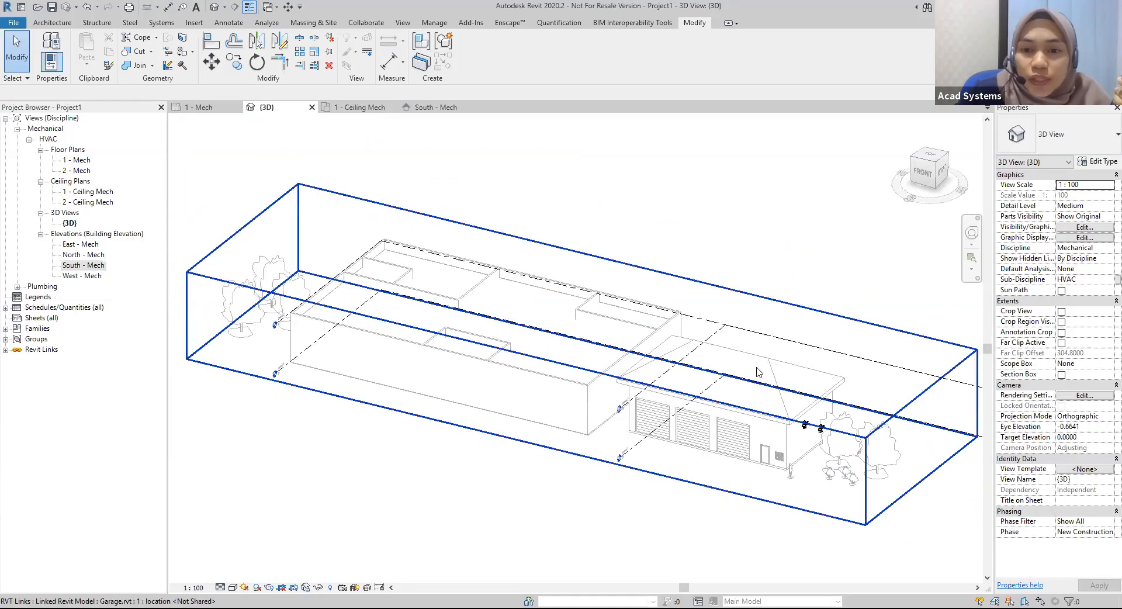
In the 1 - Ceiling Mech plan, start an Air Terminal using M_Supply Diffuser, type 600 x 600 Face 300 x 300 Connection.
click(363, 107)
middle_drag(778, 388, 509, 400)
scroll(574, 403, up, 5)
middle_drag(622, 402, 620, 401)
scroll(620, 401, up, 1)
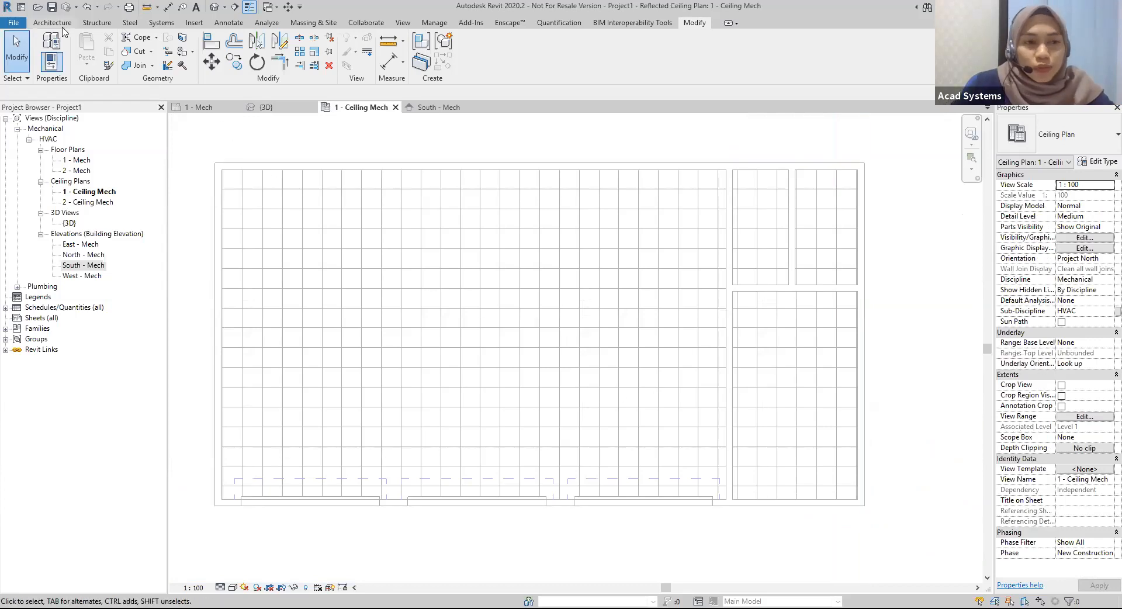
click(158, 23)
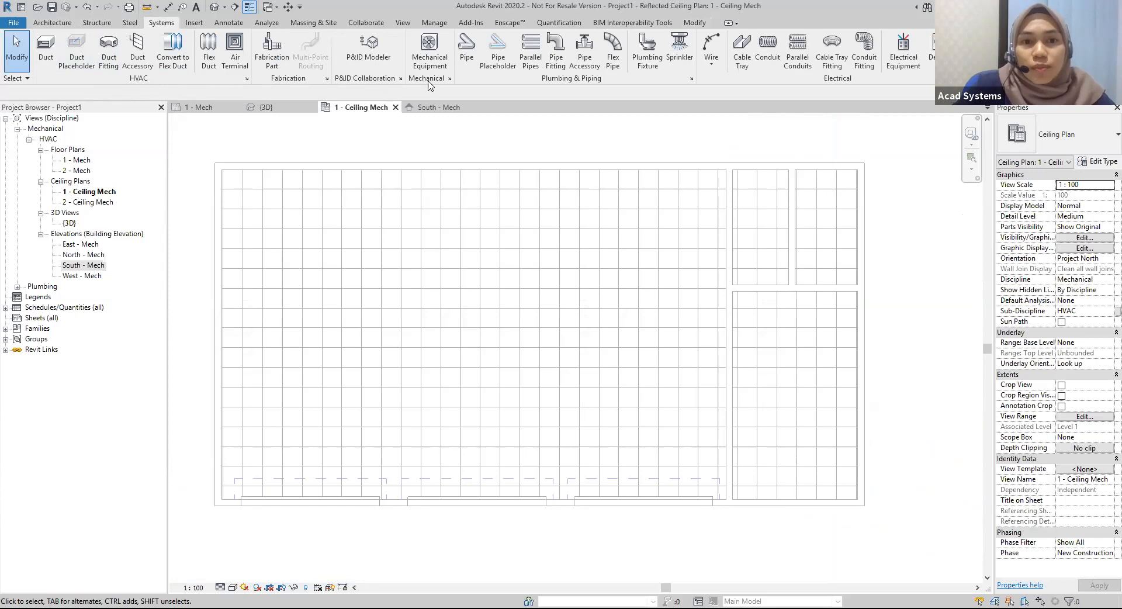
click(243, 66)
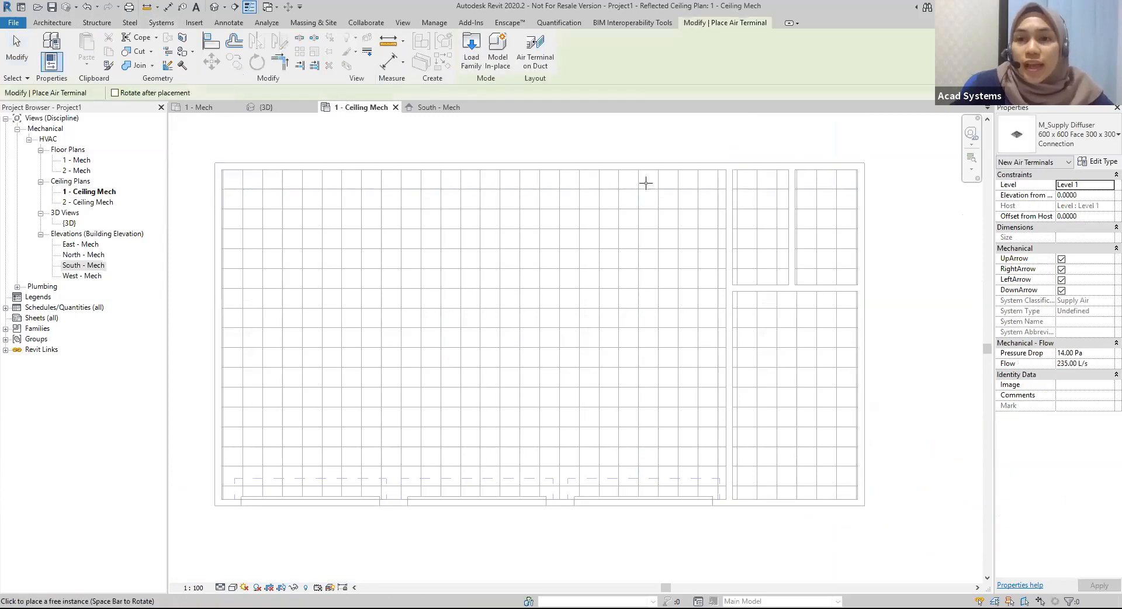
click(1073, 145)
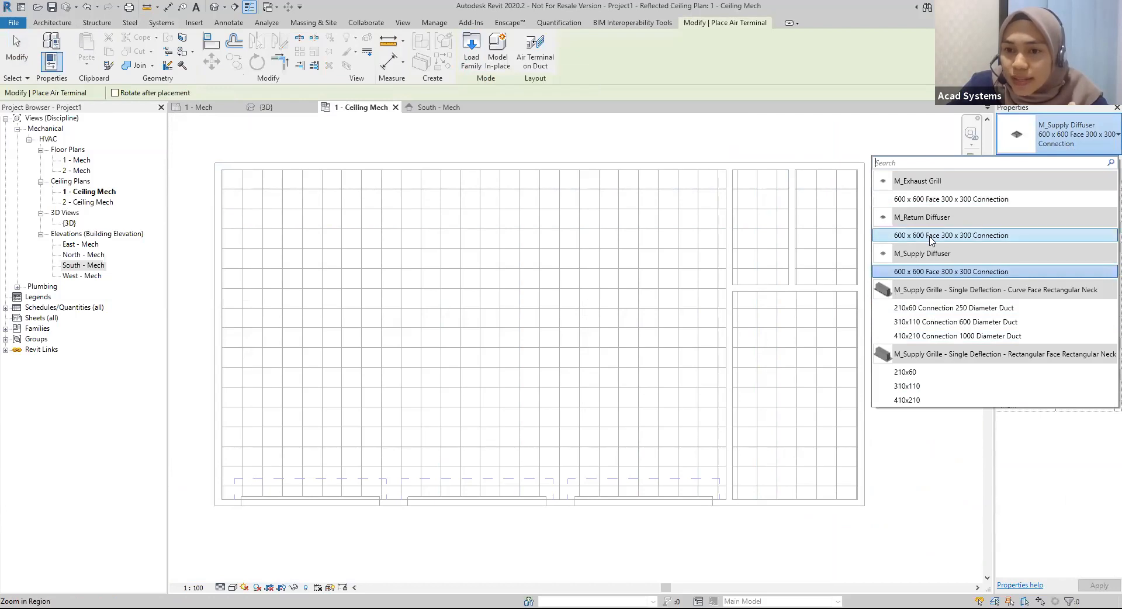
click(921, 272)
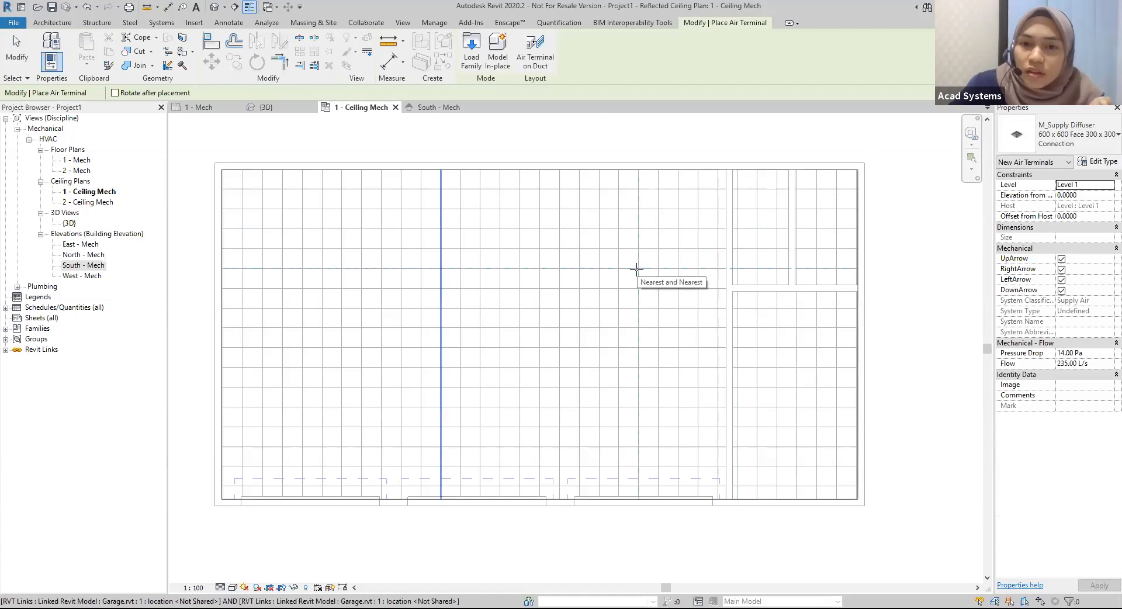
Set the new air terminal's Offset from Host to 4.8.
click(1063, 216)
key(ctrl+a)
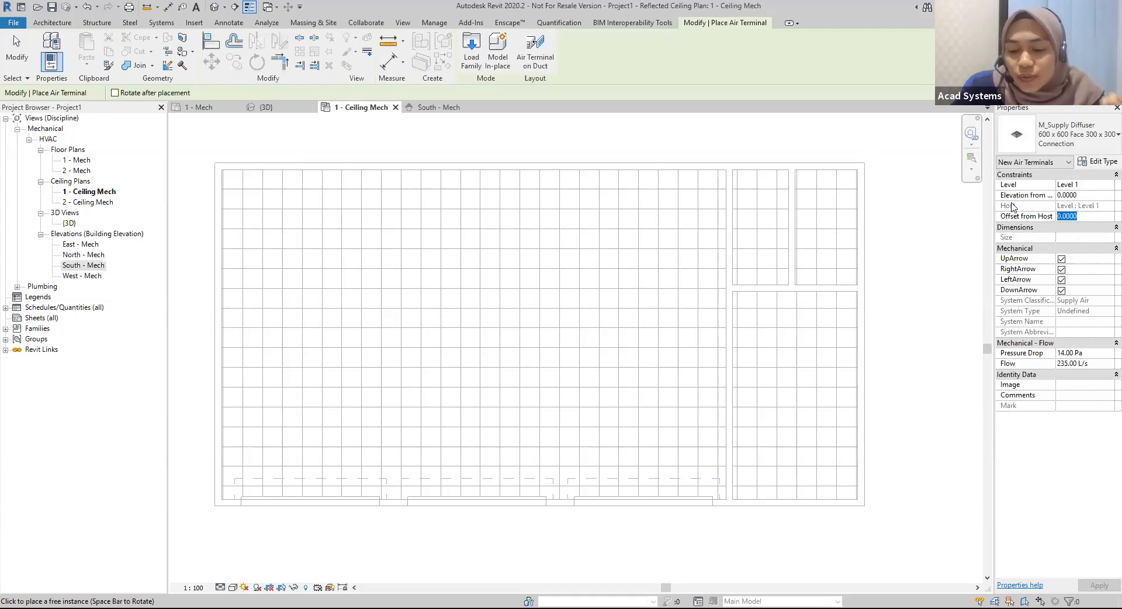
text(4.)
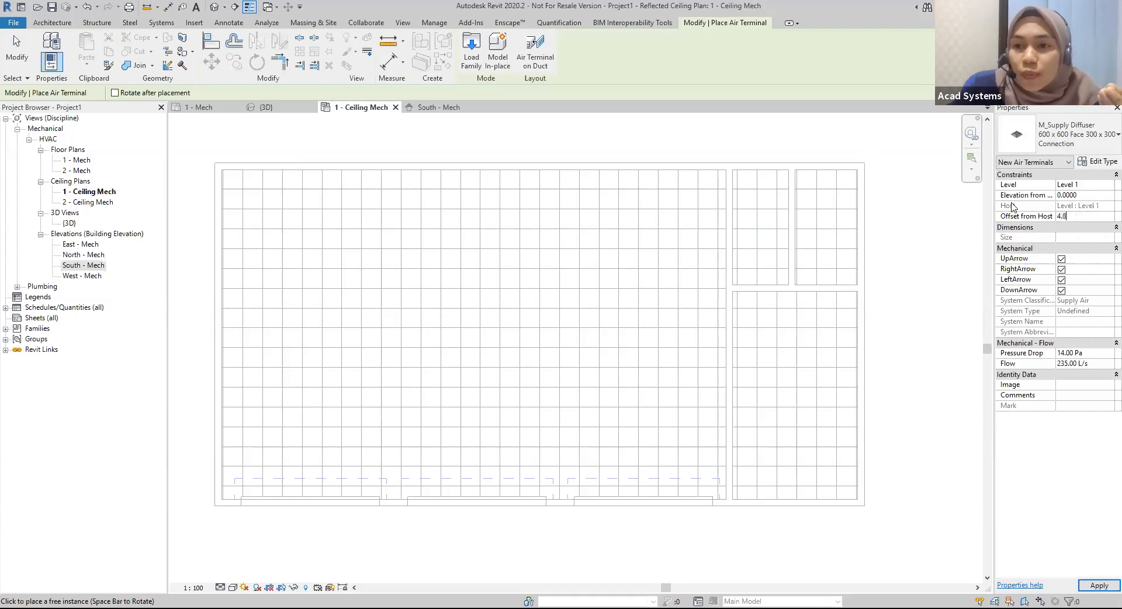
text(8)
key(Return)
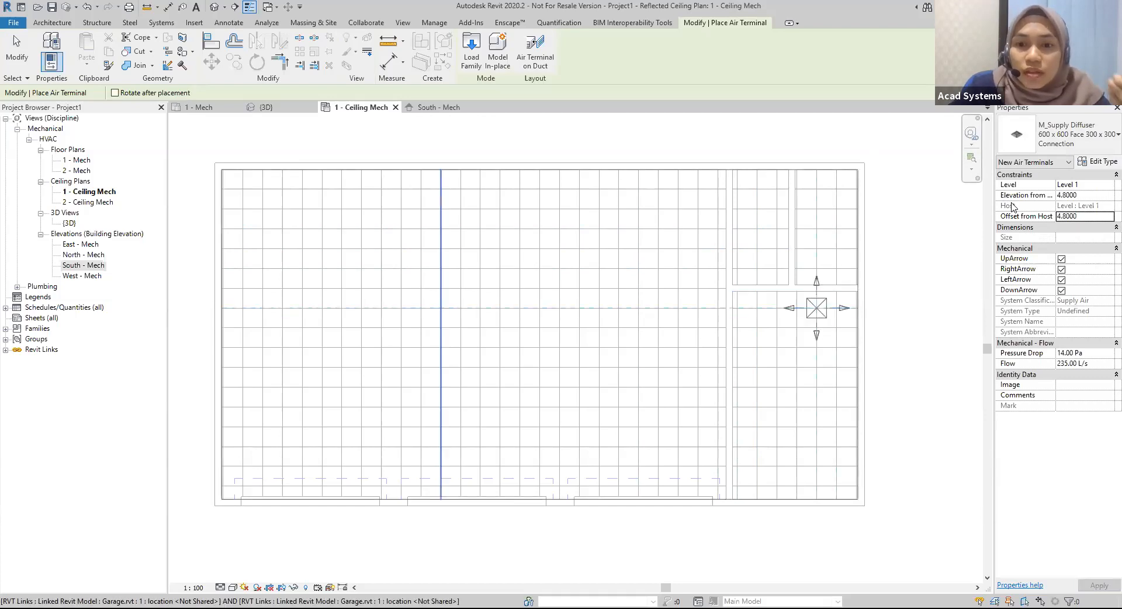
Place three supply diffusers in a row along the large garage room's upper wall and one in the lower room to its right.
scroll(660, 319, up, 1)
scroll(465, 286, down, 2)
scroll(458, 256, up, 3)
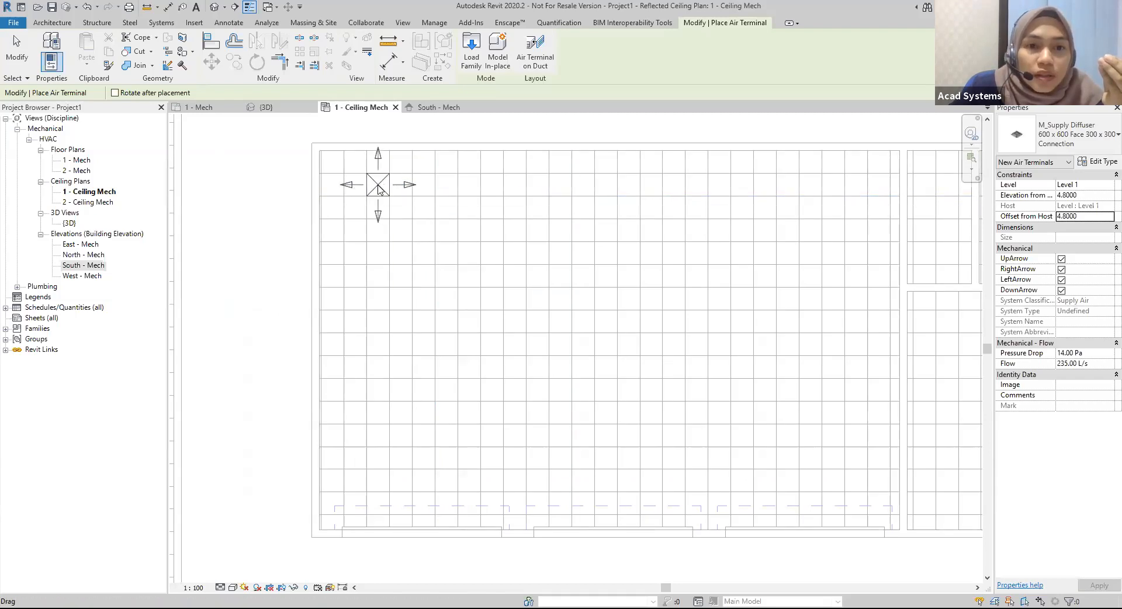
click(378, 184)
scroll(648, 203, down, 1)
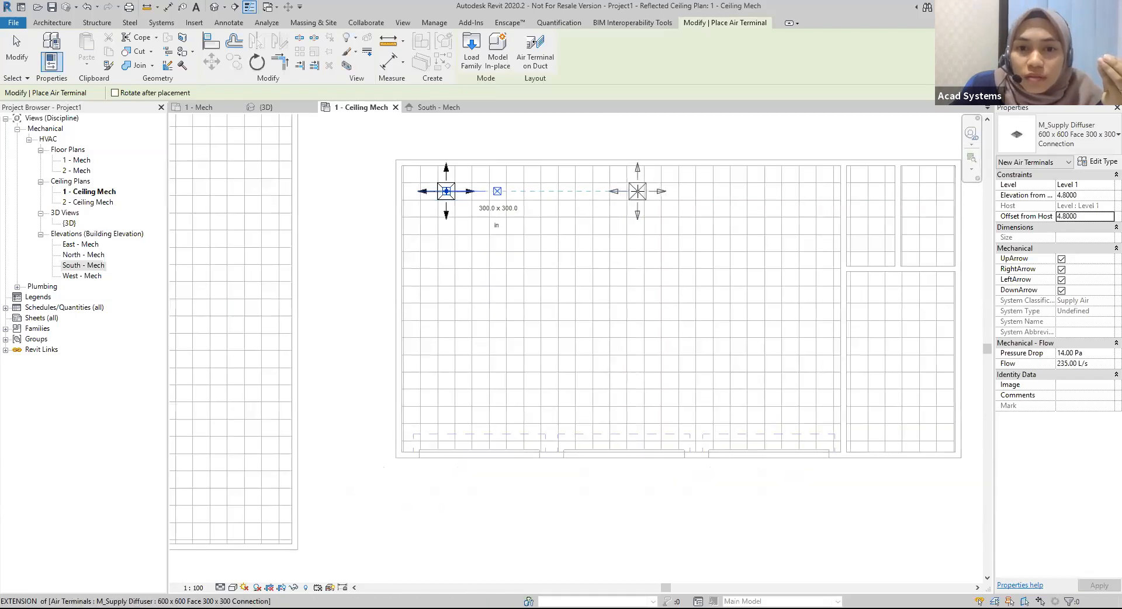
click(446, 191)
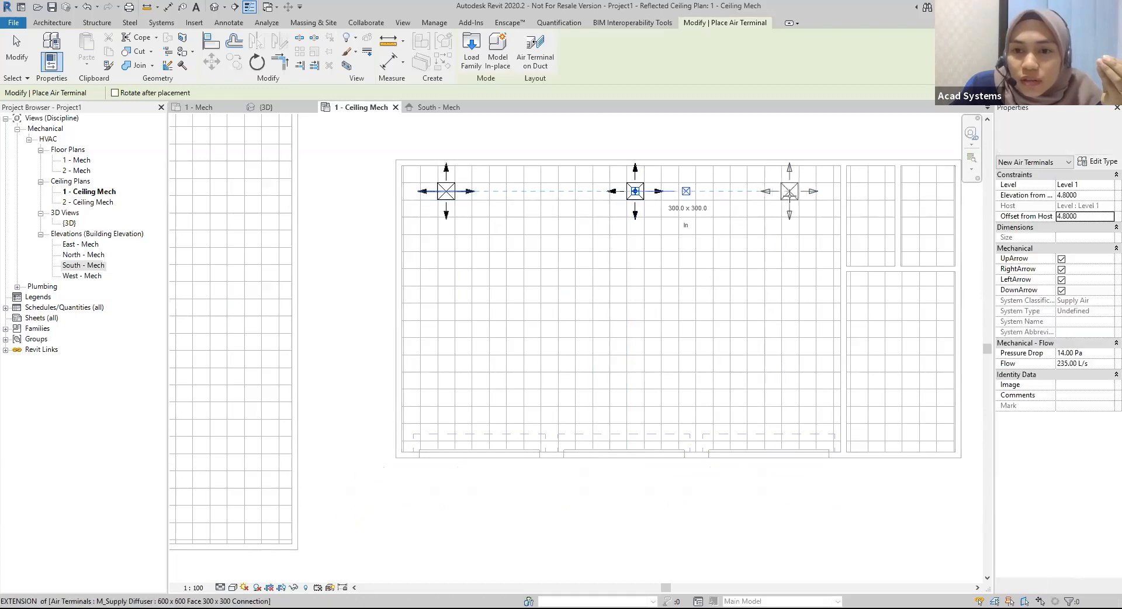
scroll(783, 209, up, 2)
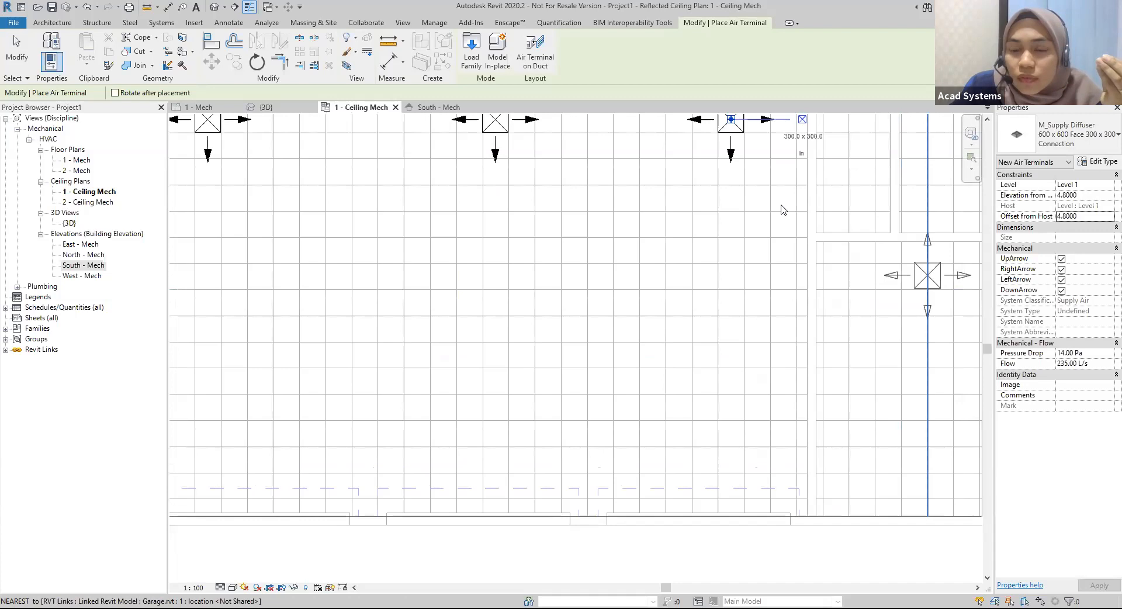
click(928, 275)
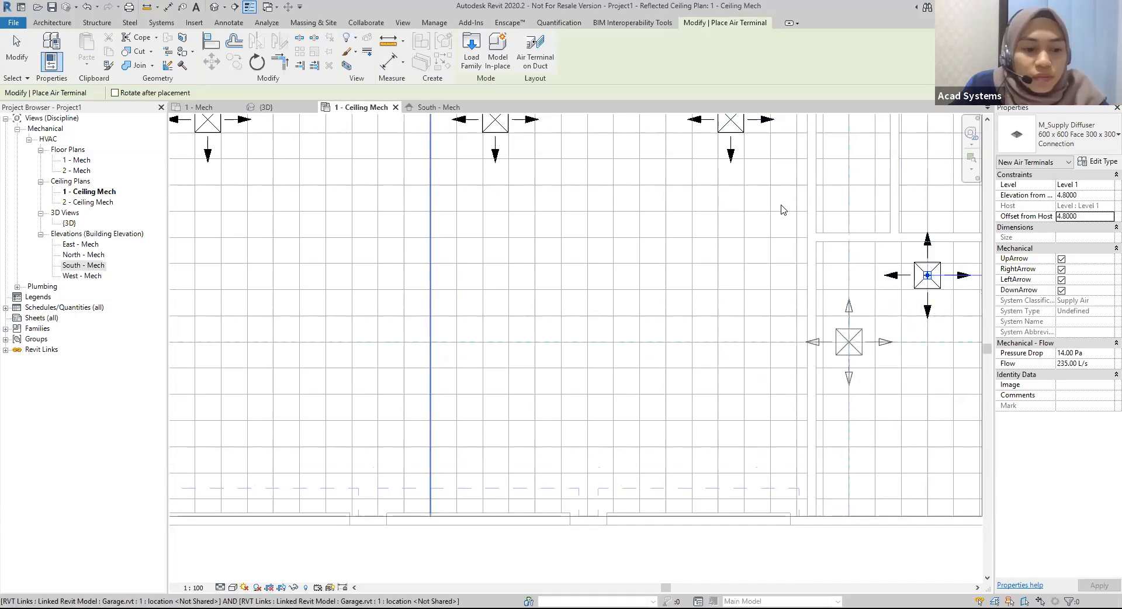
key(Escape)
key(Escape)
Align the upper and left edges of the first supply diffuser in the row with the ceiling grid lines.
scroll(491, 292, down, 3)
scroll(319, 237, up, 6)
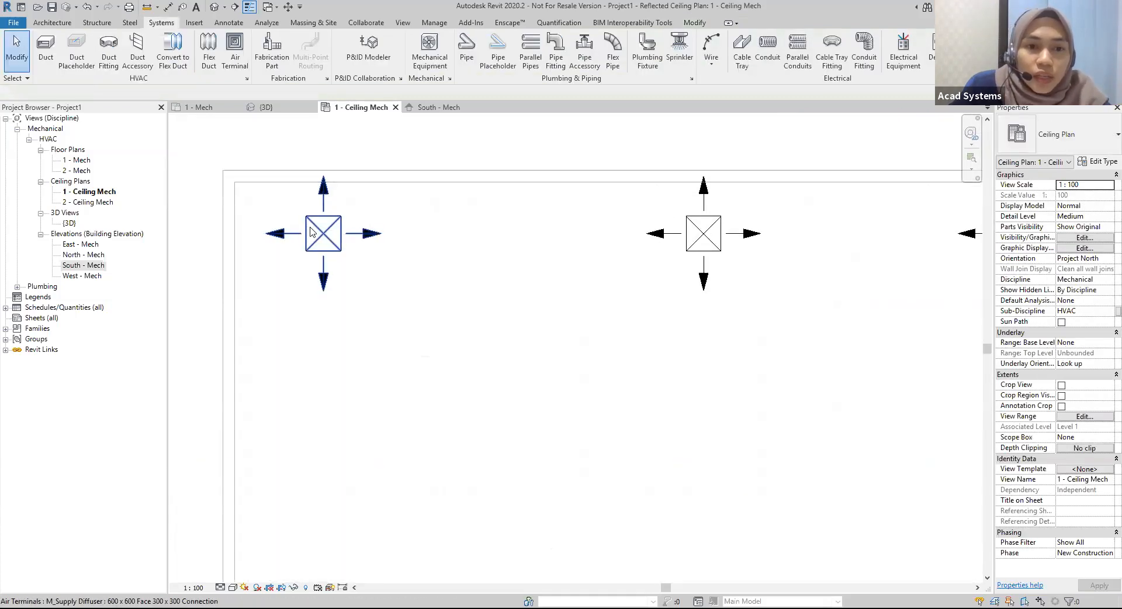
scroll(310, 232, up, 2)
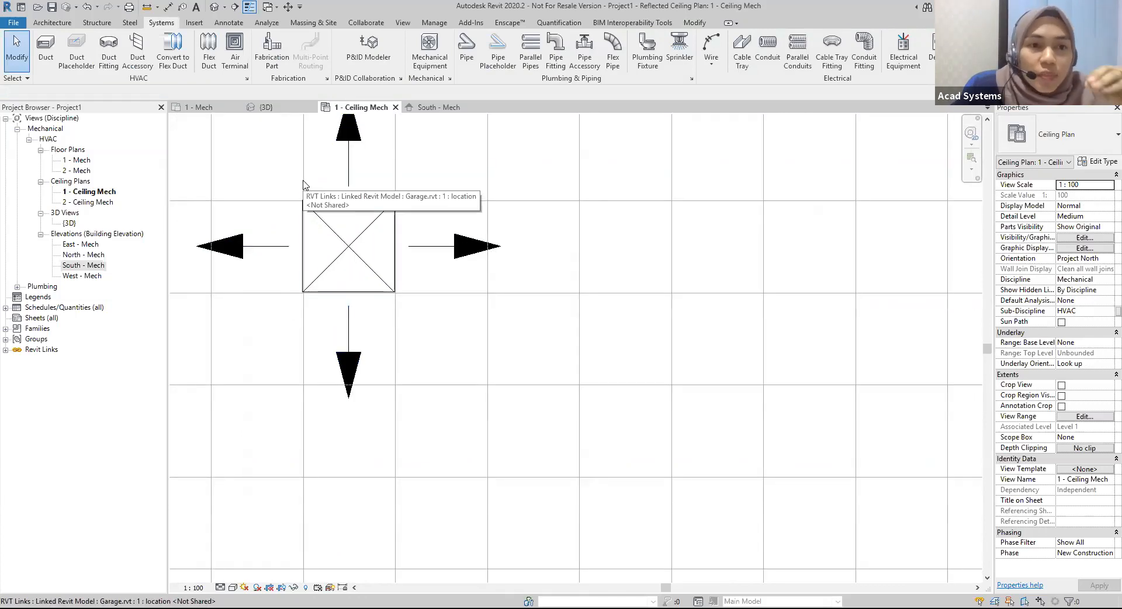
click(695, 23)
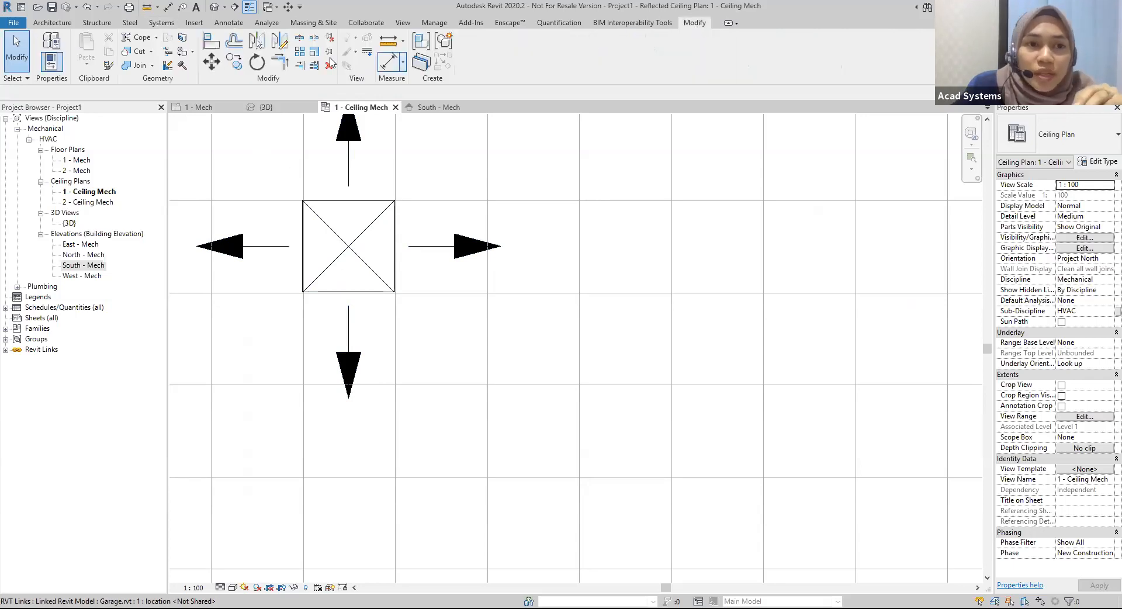
click(210, 49)
scroll(233, 186, up, 2)
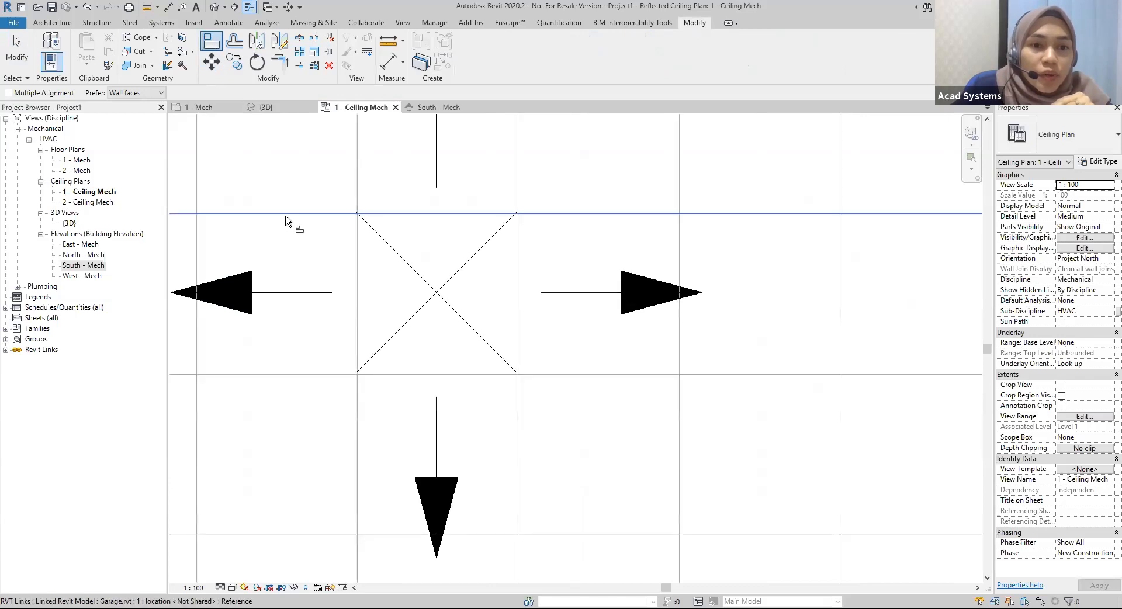
click(286, 217)
click(447, 216)
click(358, 494)
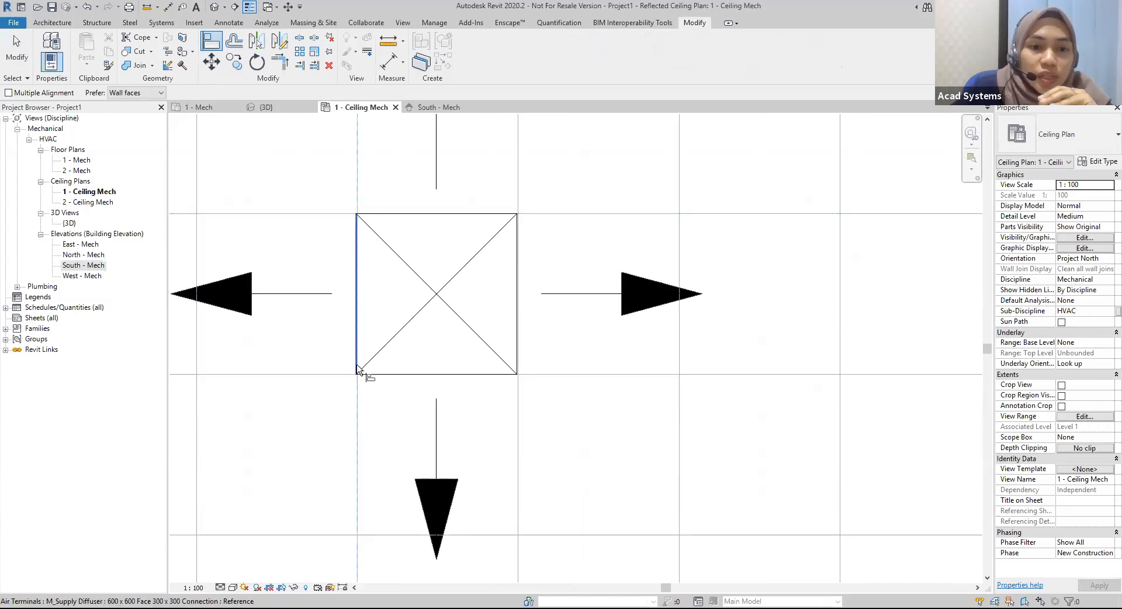
click(359, 368)
Align the upper and left edges of the middle supply diffuser with the ceiling grid lines.
scroll(533, 346, down, 3)
scroll(644, 353, down, 2)
middle_drag(558, 341, 40, 226)
scroll(526, 236, up, 2)
middle_drag(508, 234, 495, 273)
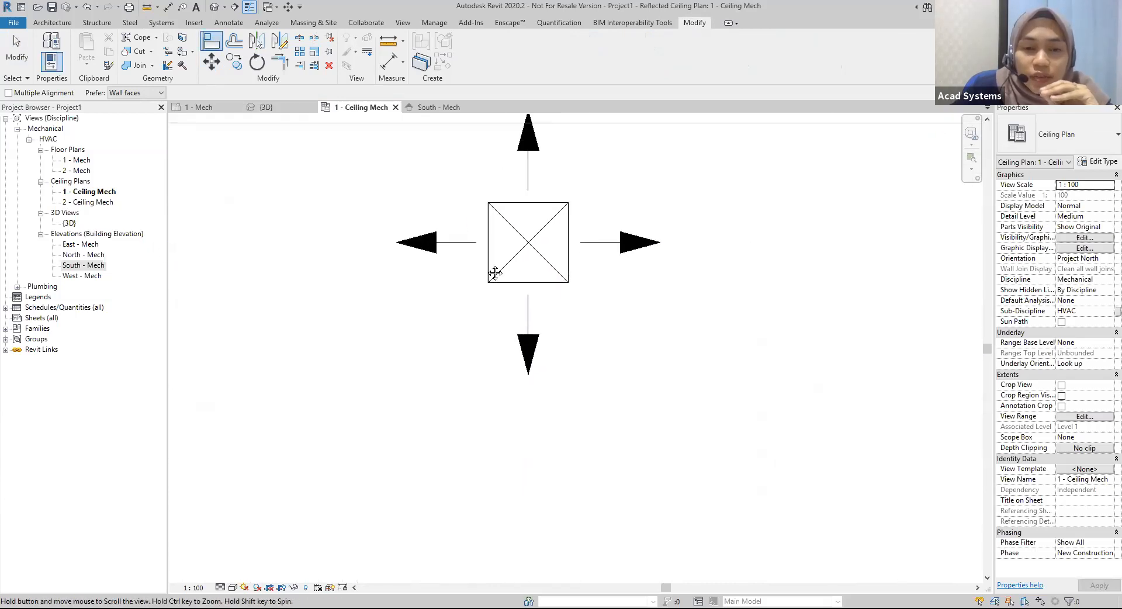
scroll(468, 231, up, 2)
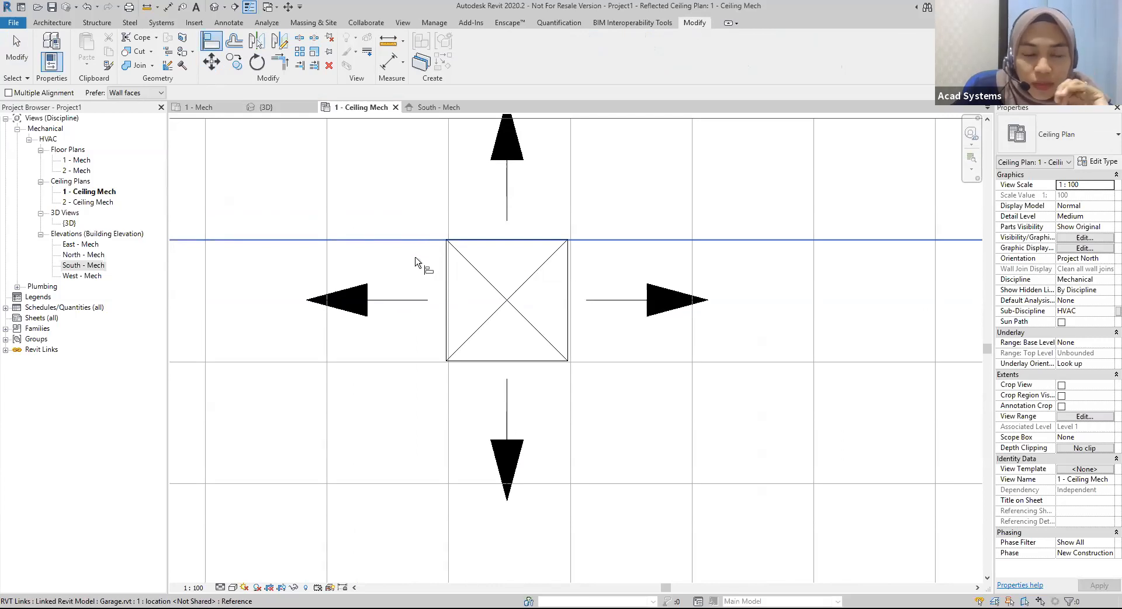
click(405, 244)
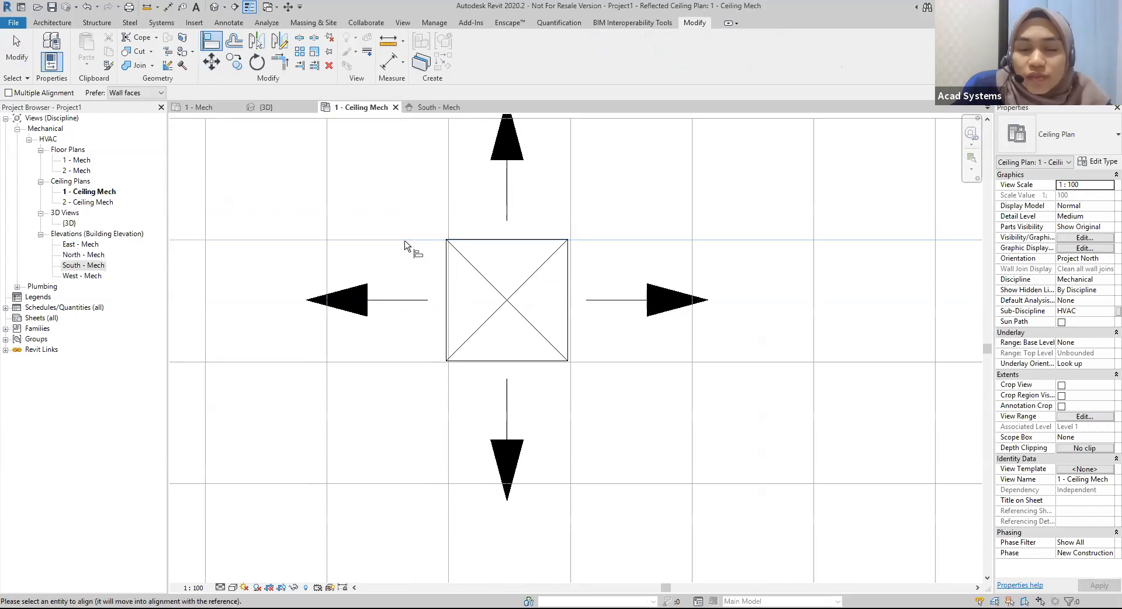
click(468, 241)
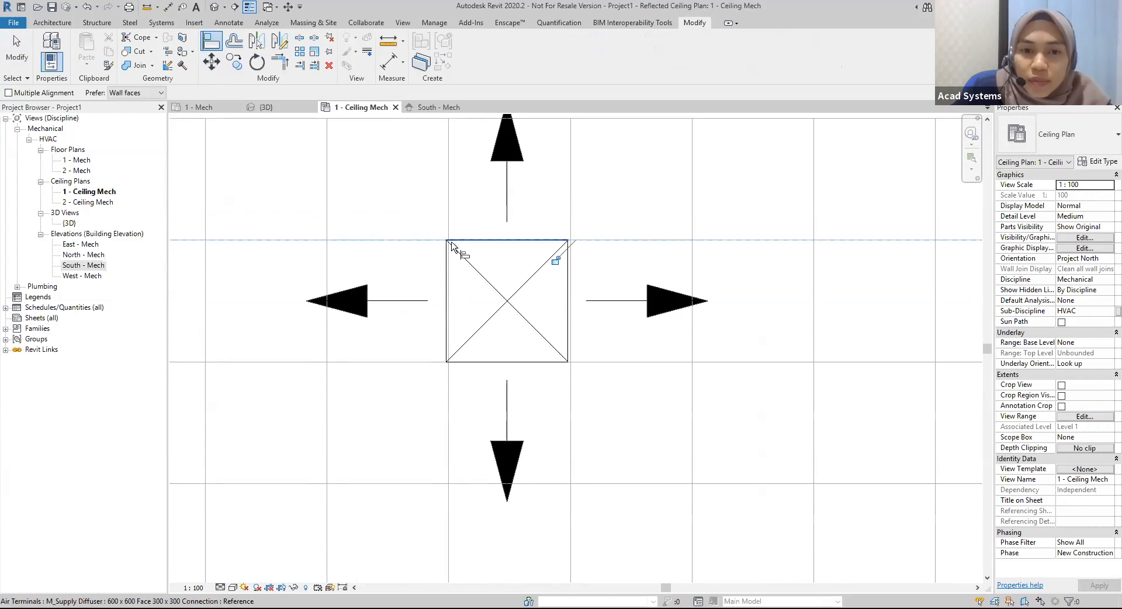
click(447, 382)
click(447, 359)
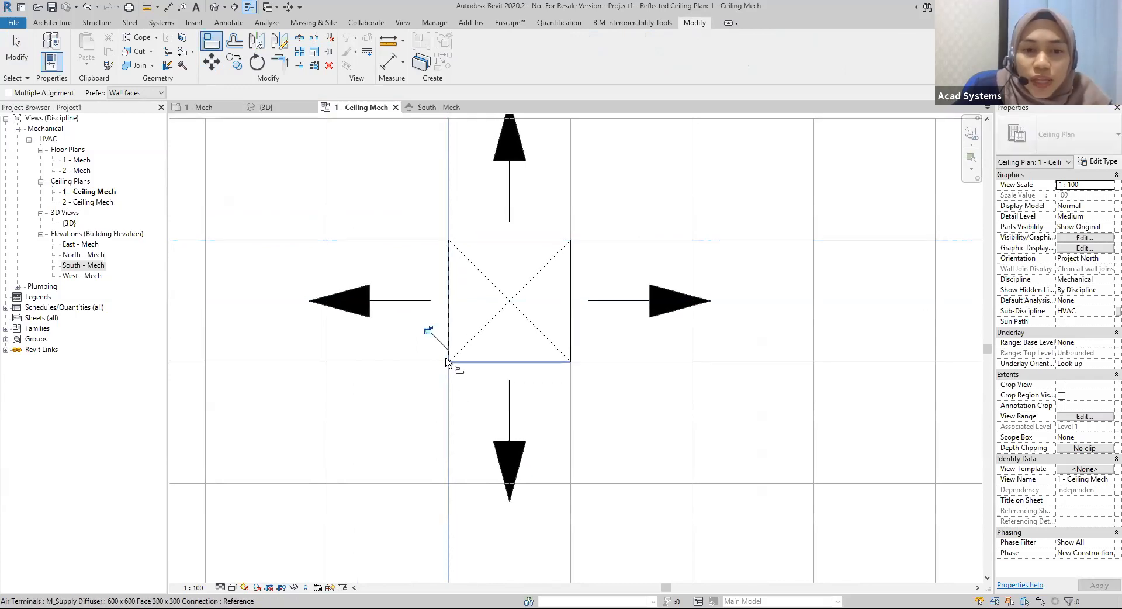
Align the third supply diffuser in the large room's row with the ceiling grid.
scroll(651, 361, down, 3)
scroll(729, 379, down, 3)
middle_drag(616, 368, 273, 315)
scroll(586, 284, up, 14)
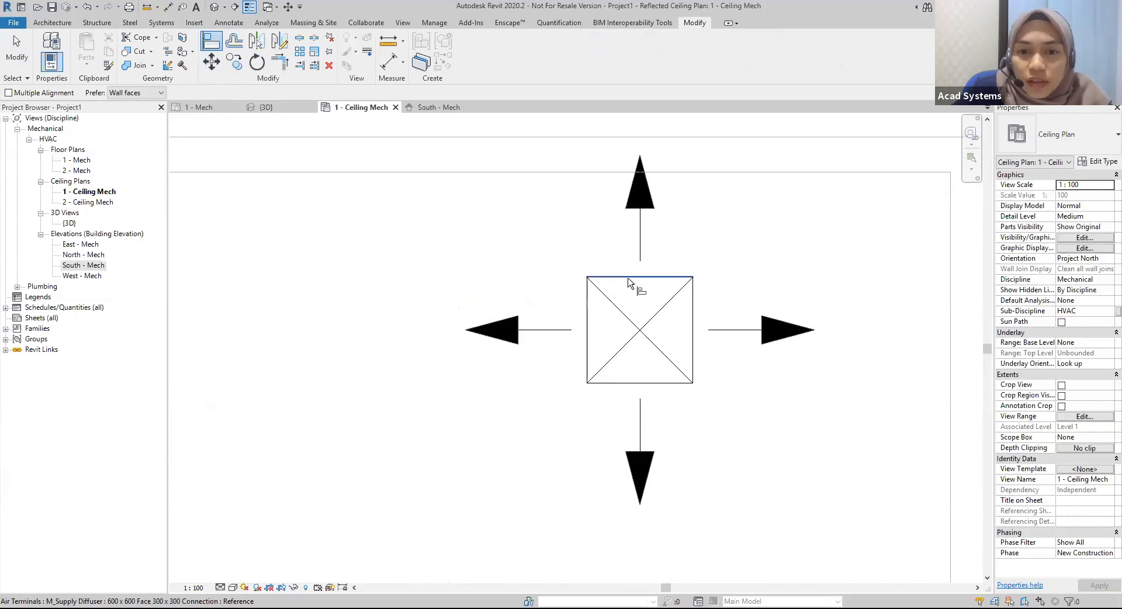
click(499, 280)
click(584, 278)
click(549, 311)
Align the supply diffuser in the lower right-hand room with that room's ceiling grid.
scroll(694, 343, down, 3)
middle_drag(693, 343, 245, 242)
scroll(684, 362, down, 6)
middle_drag(762, 428, 639, 268)
scroll(640, 267, down, 1)
scroll(736, 352, up, 6)
scroll(602, 348, up, 2)
click(470, 348)
click(501, 340)
scroll(531, 403, down, 5)
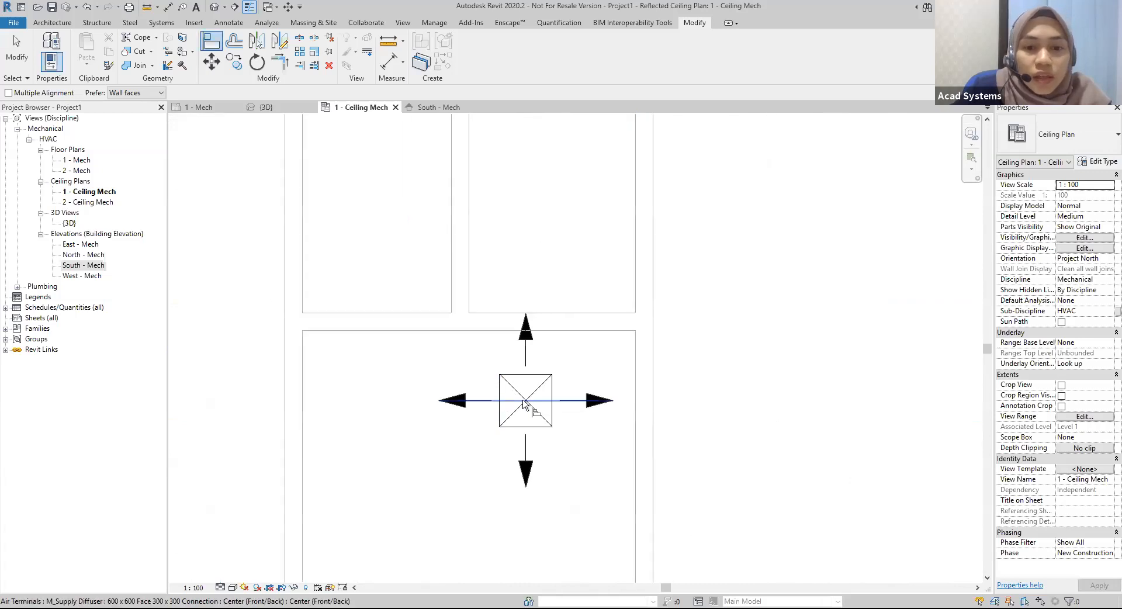
key(Escape)
scroll(576, 403, down, 2)
middle_drag(559, 419, 744, 375)
scroll(618, 378, down, 1)
middle_drag(526, 383, 584, 345)
scroll(590, 351, up, 1)
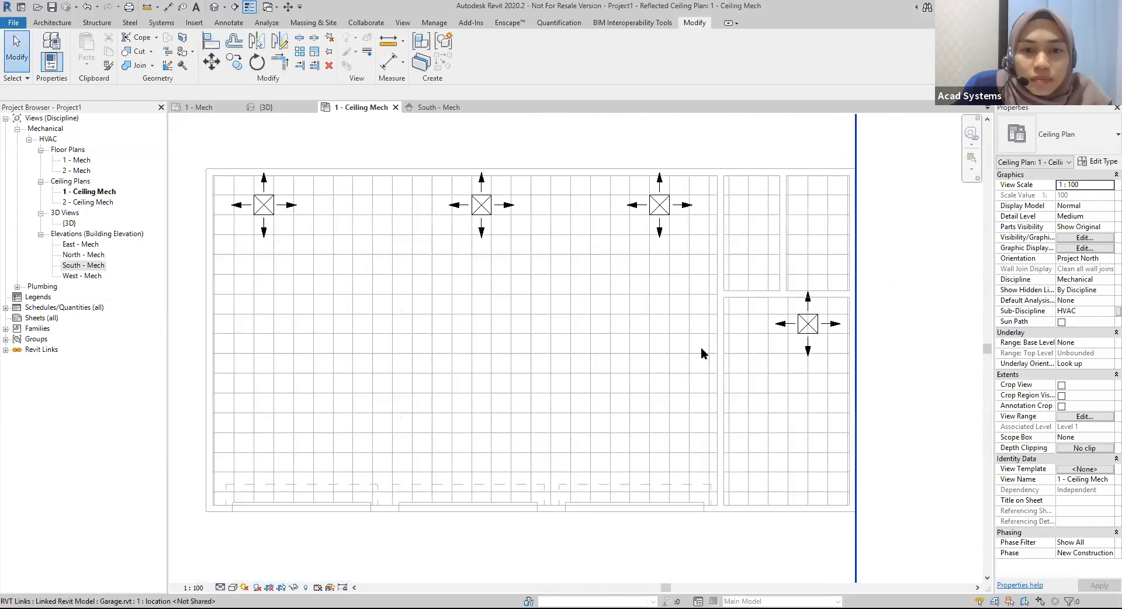
middle_drag(683, 332, 702, 349)
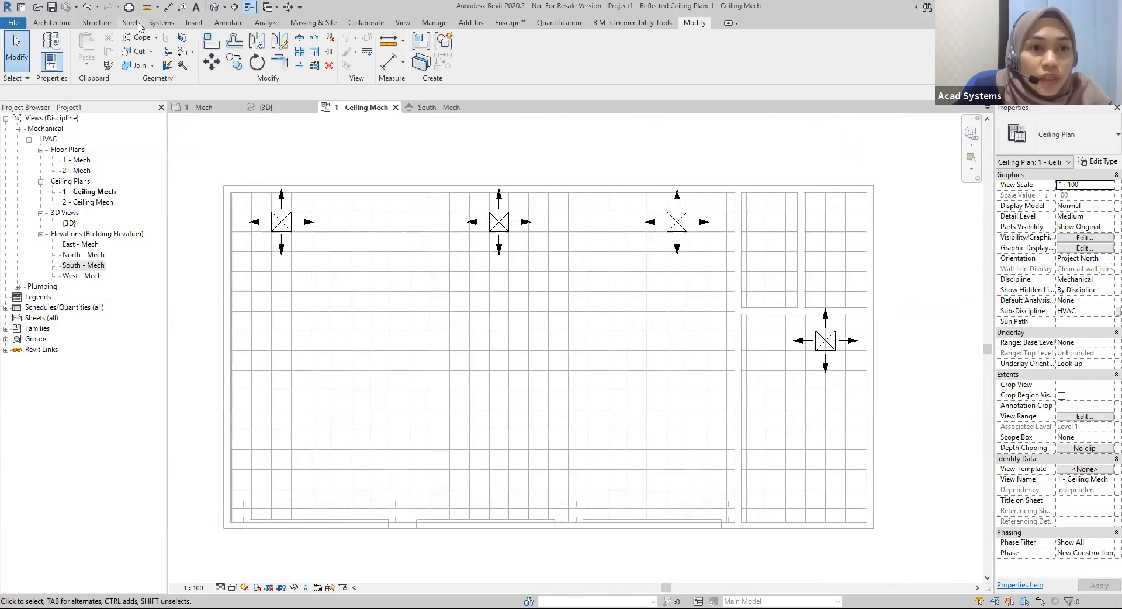
Place an M_VAV Unit - Parallel Fan Powered, Size 2 - 200mm Inlet, in the middle of the large room with a 5.2 m offset from host.
click(161, 23)
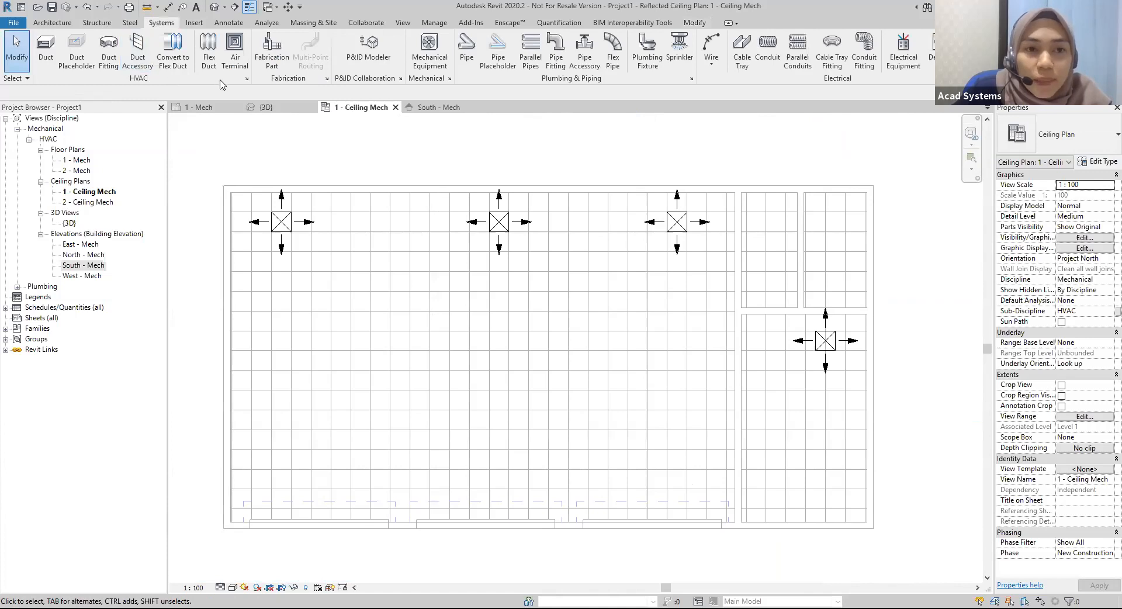
click(431, 58)
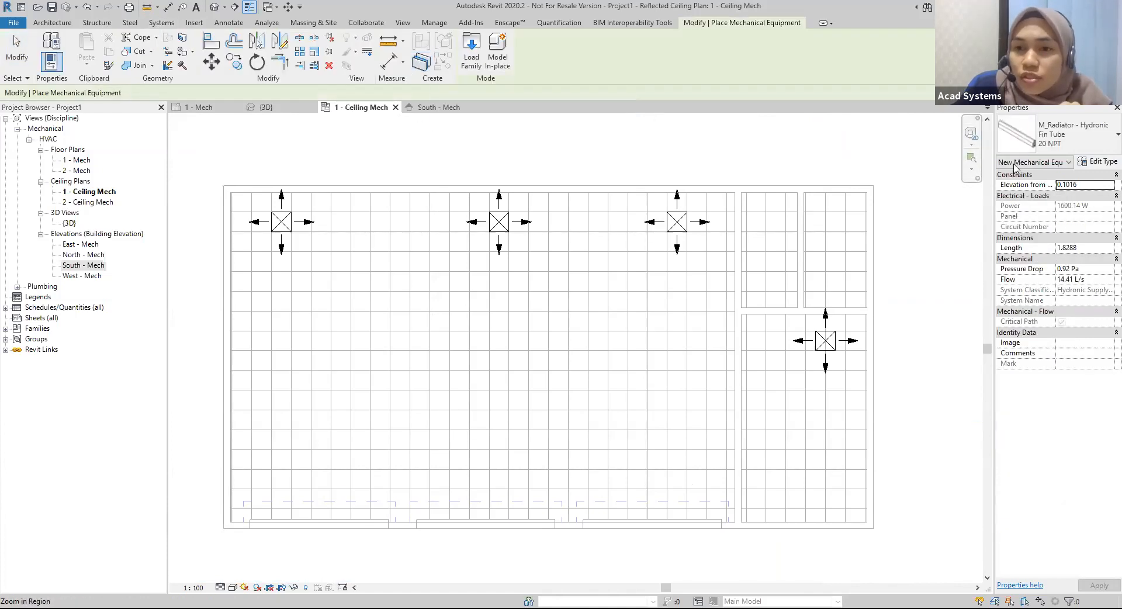
click(1050, 146)
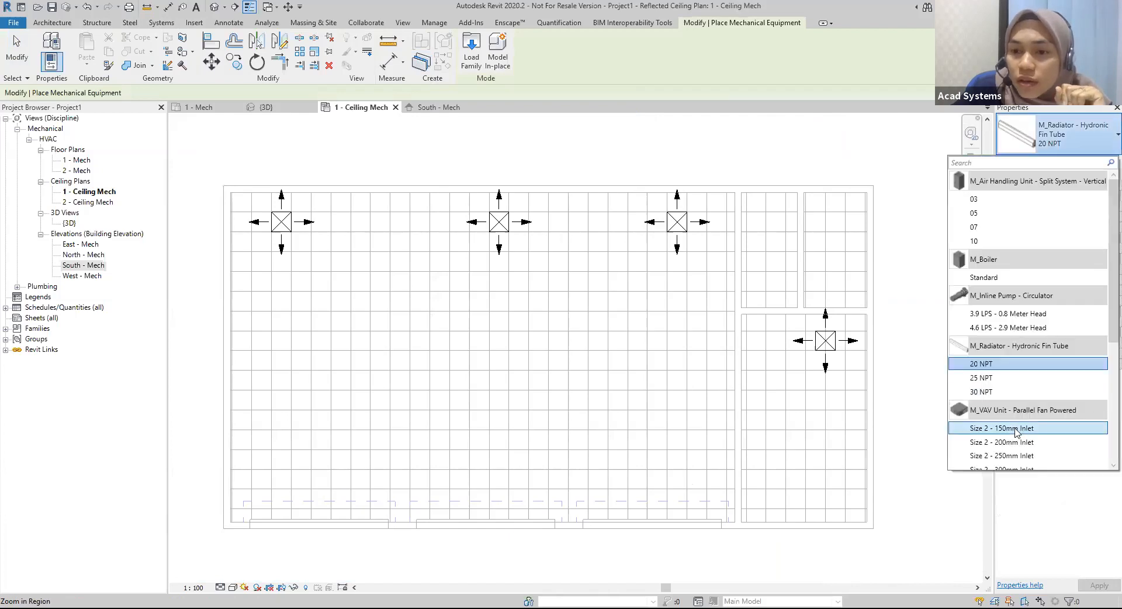
scroll(1006, 409, down, 2)
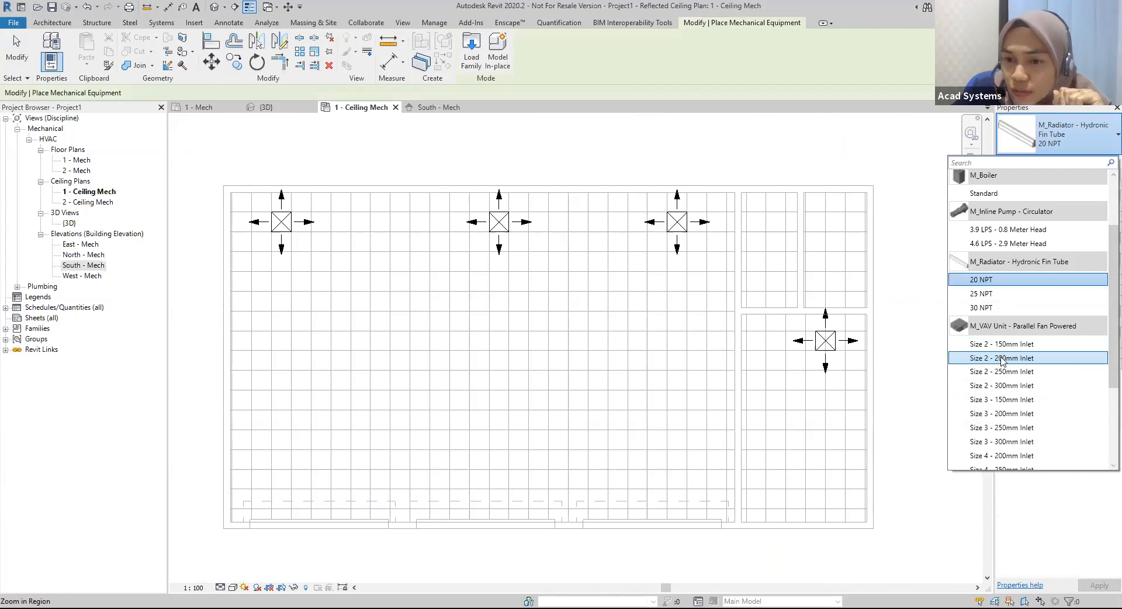
click(1002, 358)
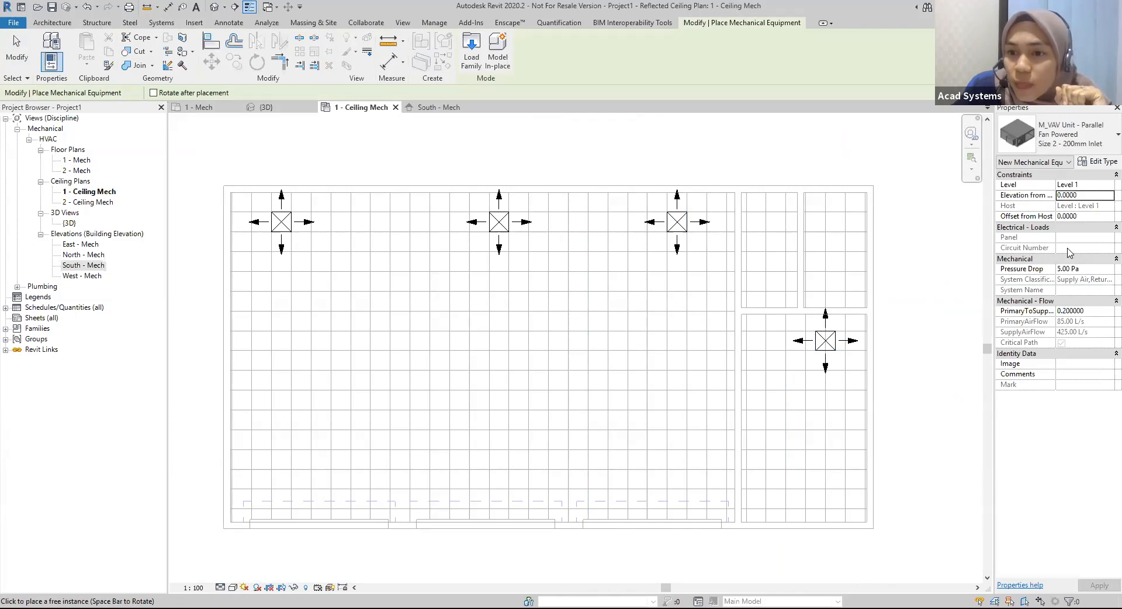
key(Tab)
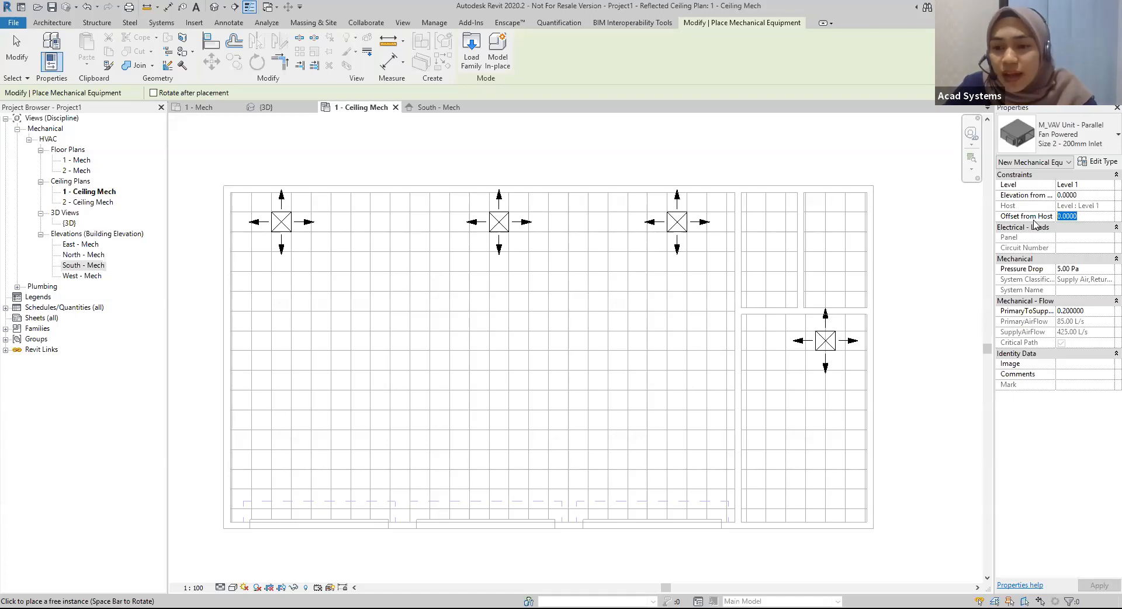
text(5.2)
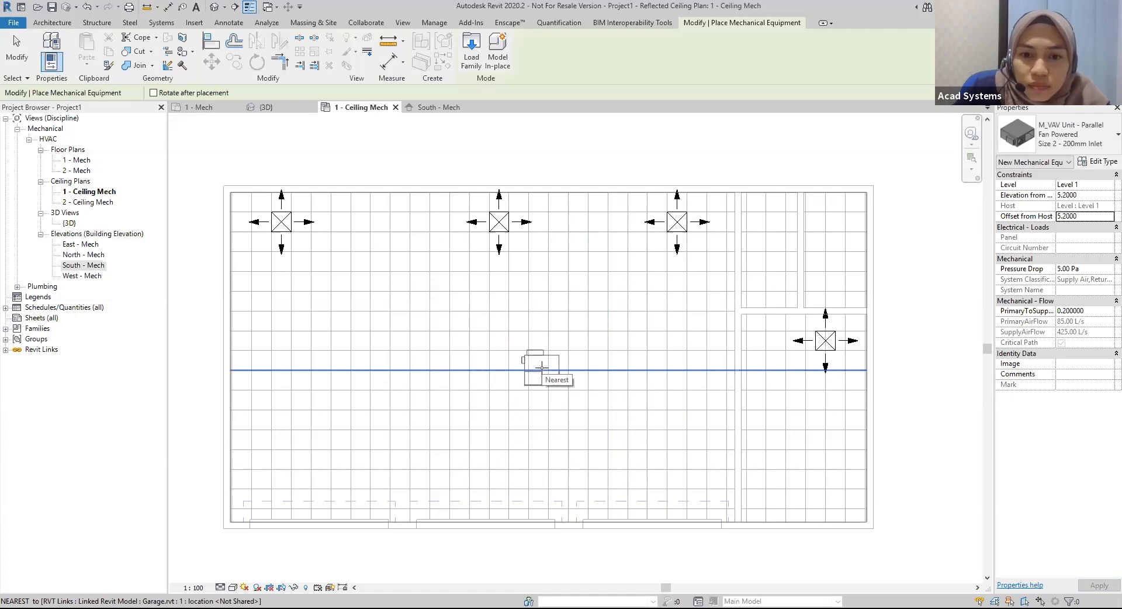
click(541, 367)
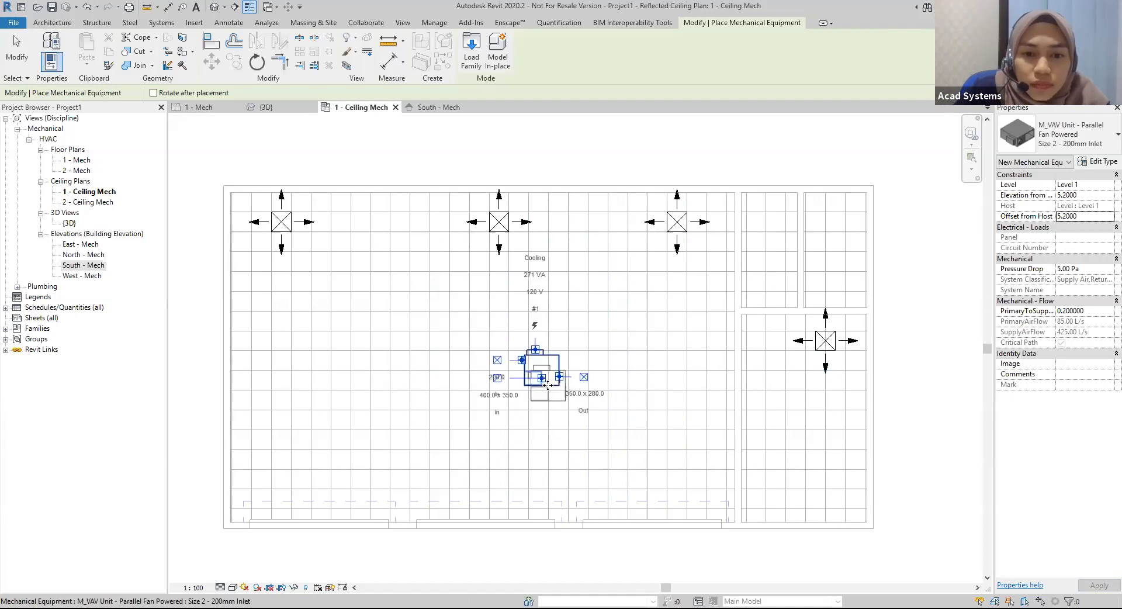
key(Escape)
key(Escape)
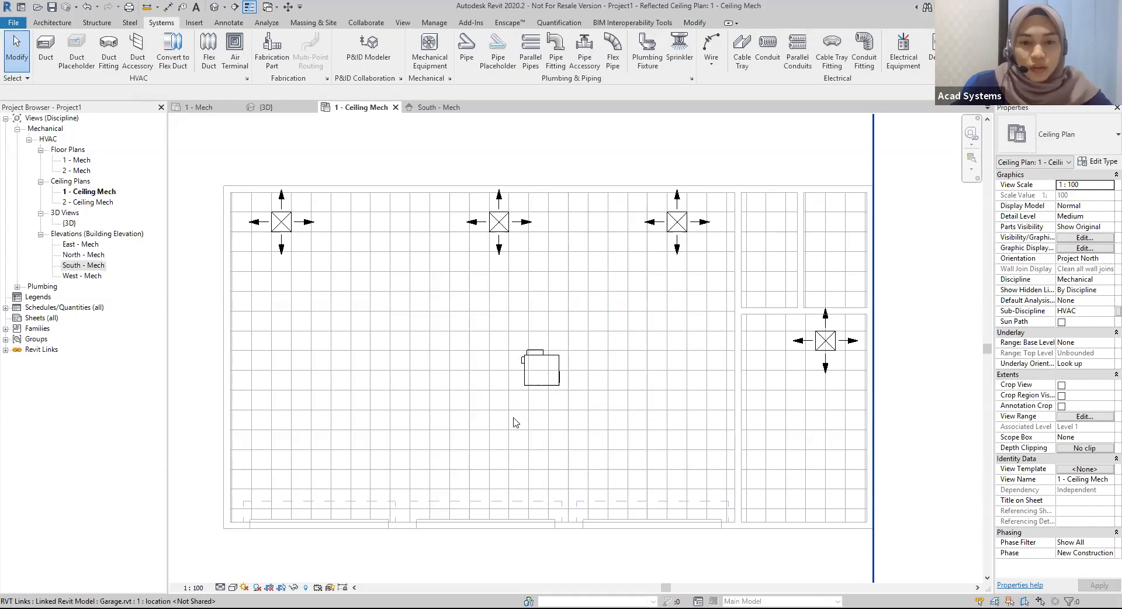
Start a duct from the VAV unit's 200 mm inlet, using Rectangular Duct Mitered Elbows / Taps with a width of 300.
scroll(529, 387, up, 3)
scroll(554, 363, up, 3)
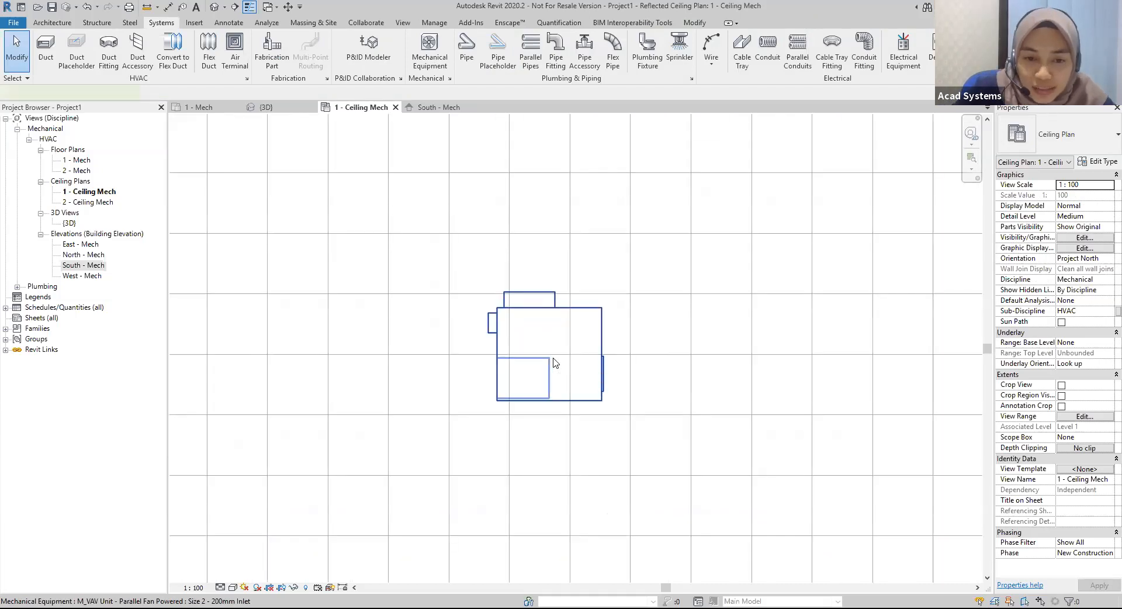
click(553, 361)
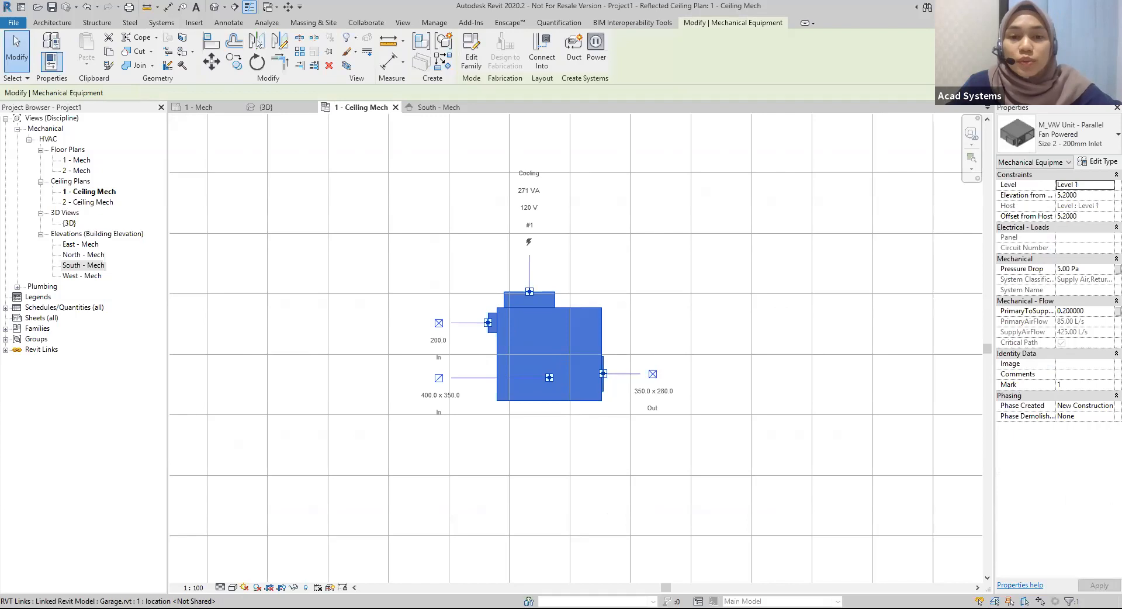
scroll(408, 344, down, 5)
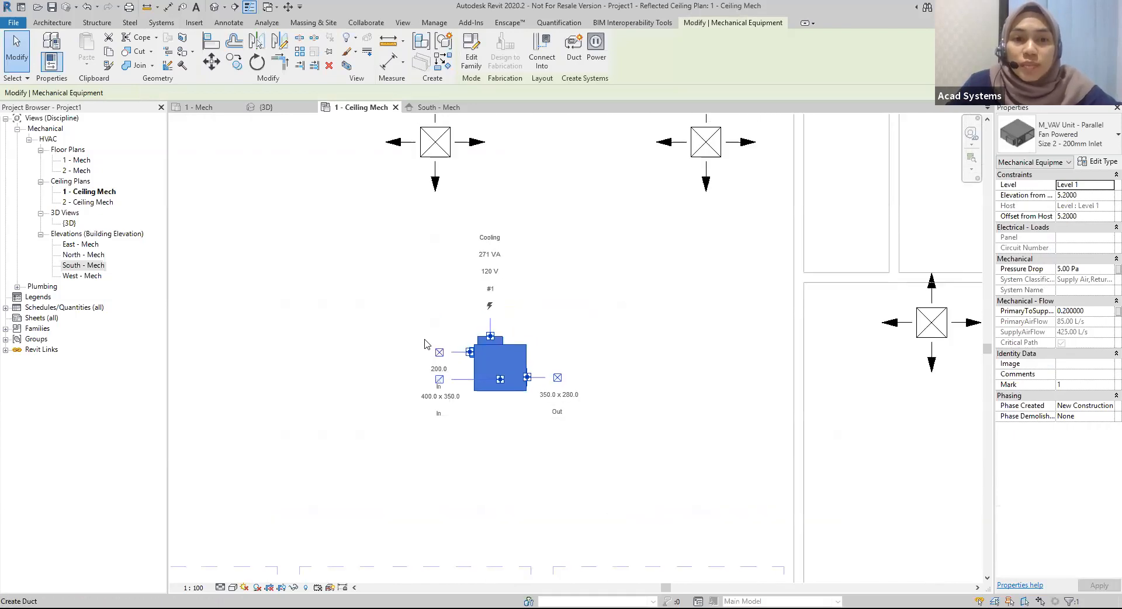
middle_drag(441, 340, 508, 340)
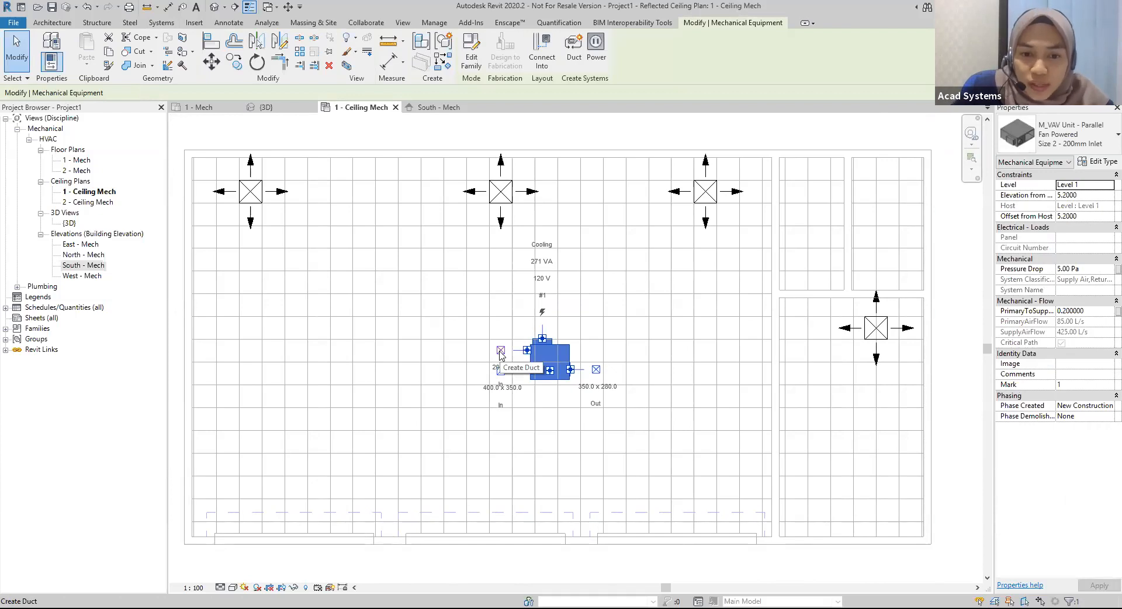
click(500, 351)
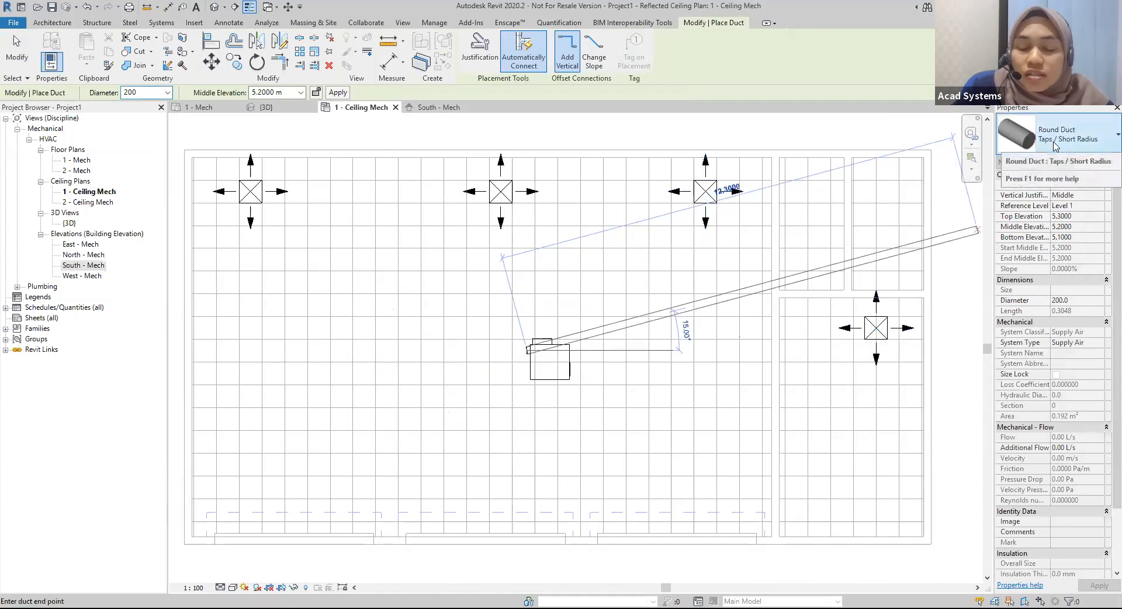
click(1056, 166)
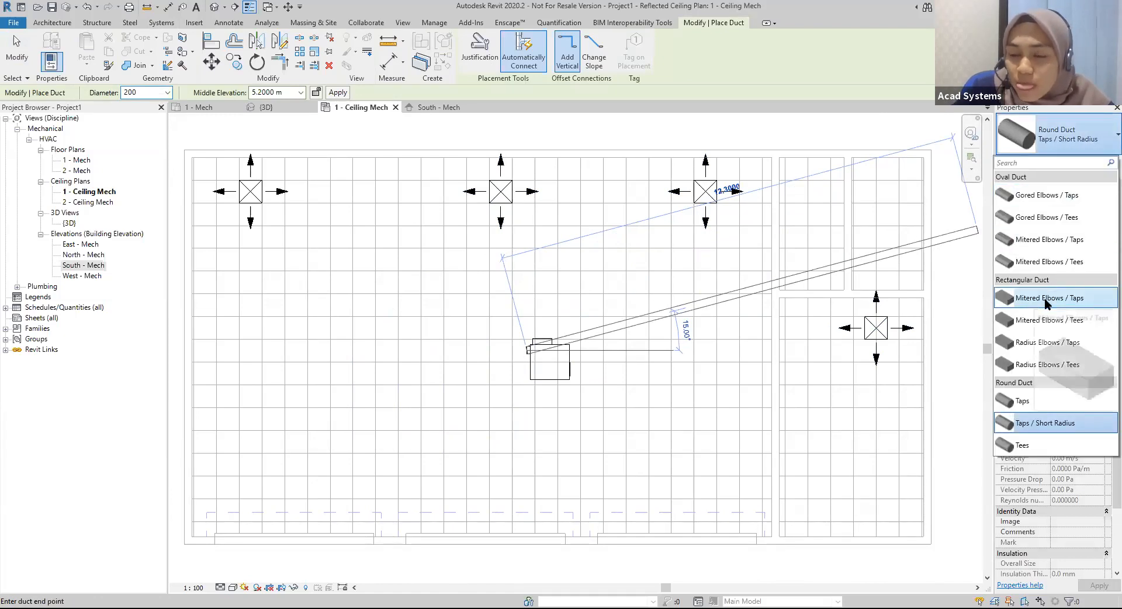
click(1055, 297)
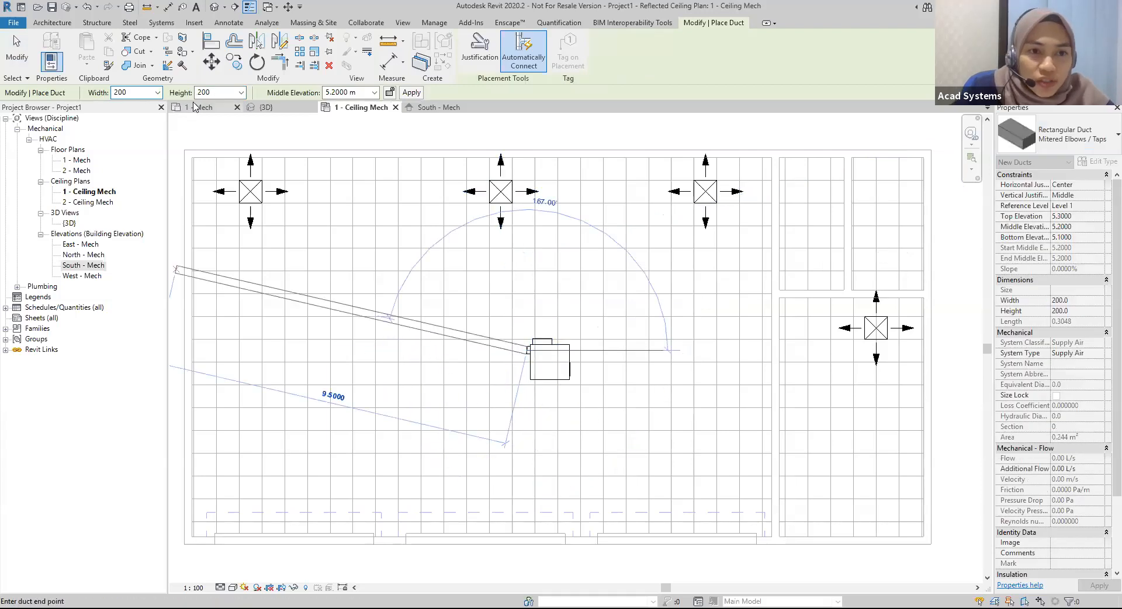
double_click(126, 93)
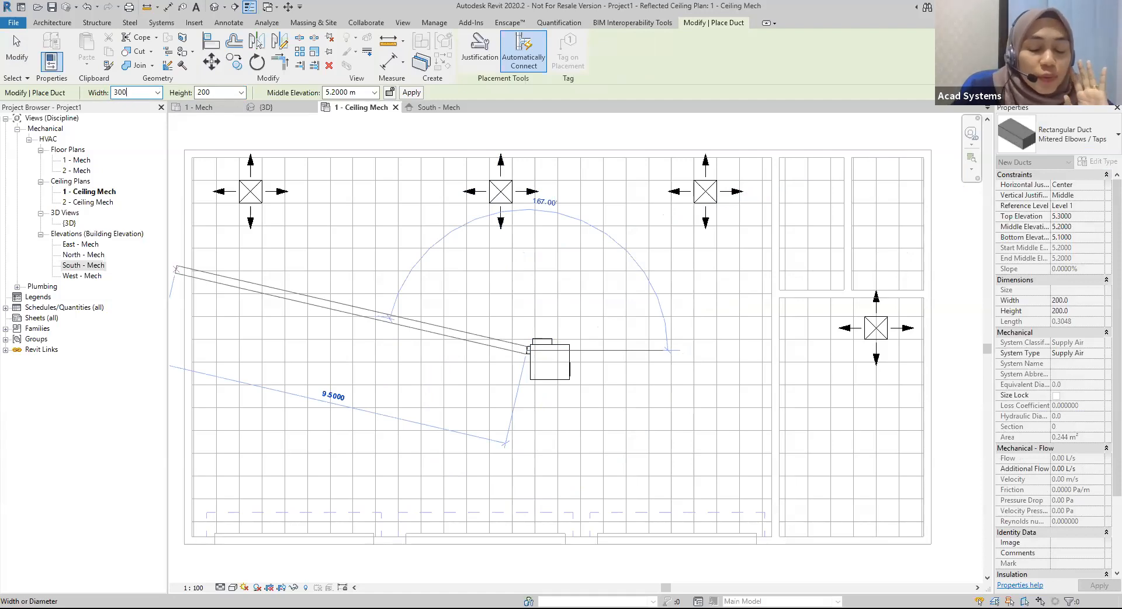
Route the duct out to the middle diffuser's centreline, up to the lower right-hand room diffuser's centreline, and across into that room.
click(499, 350)
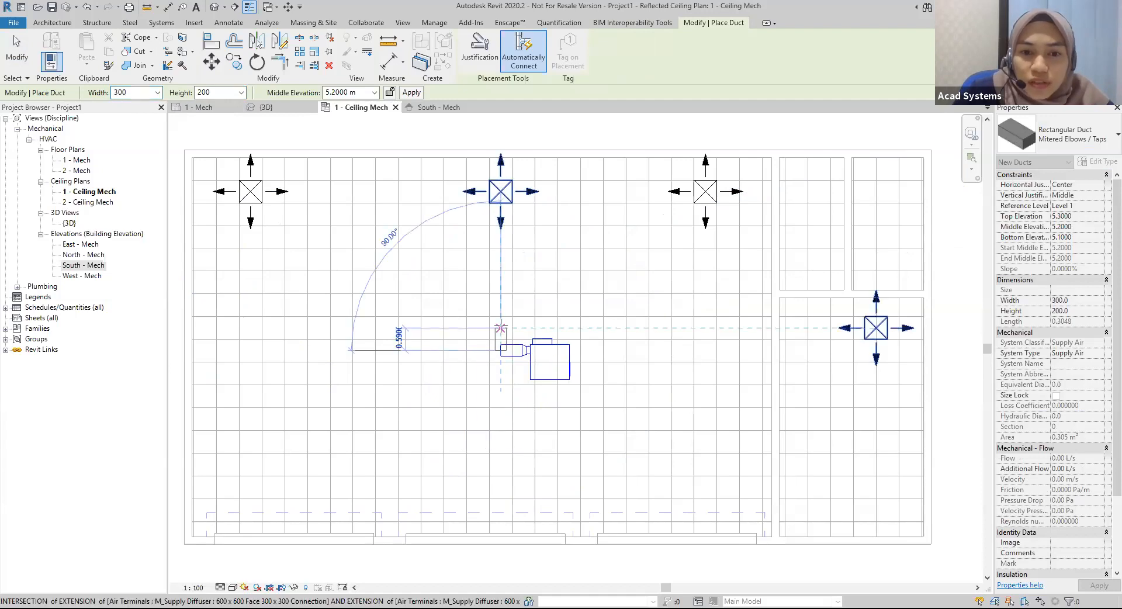
click(500, 328)
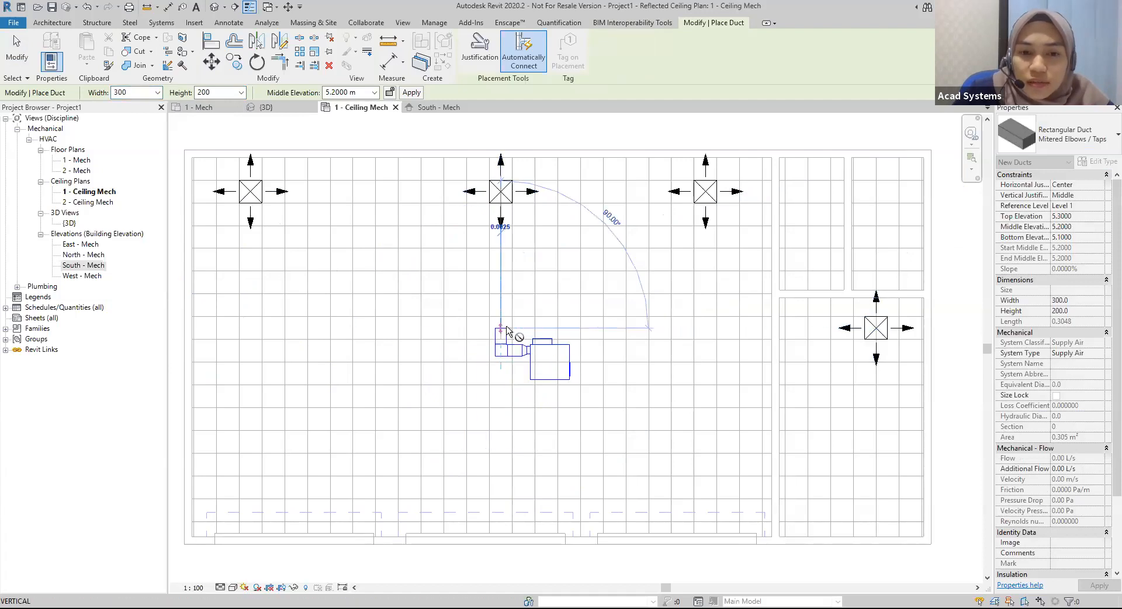
click(783, 331)
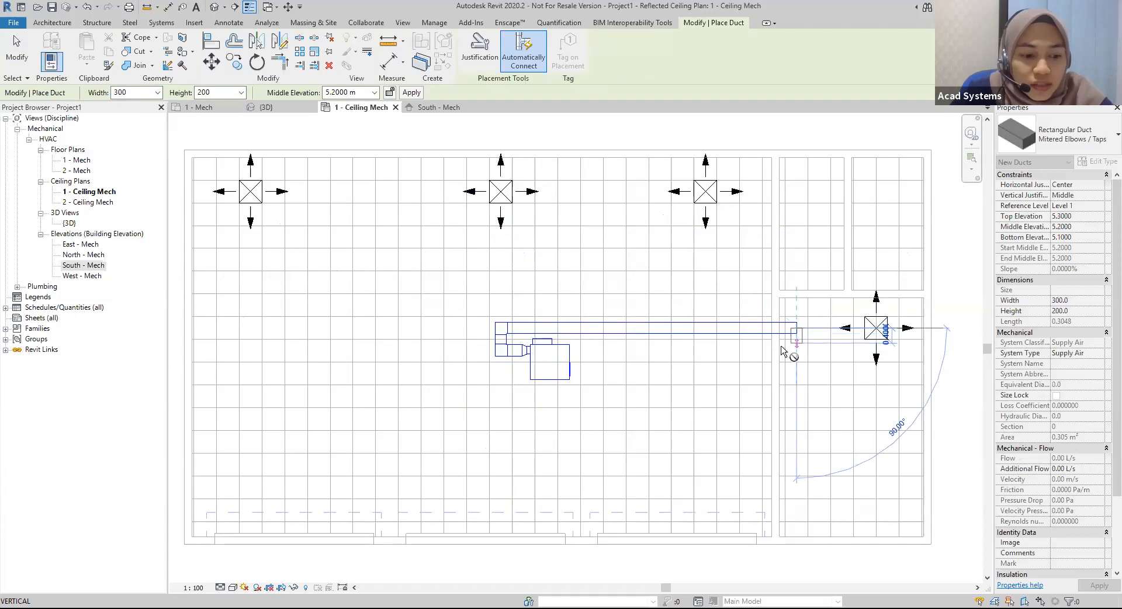
key(Escape)
key(Escape)
Convert the elbow at the start of the long horizontal duct into a tee opening toward the large room's left side.
scroll(501, 344, up, 3)
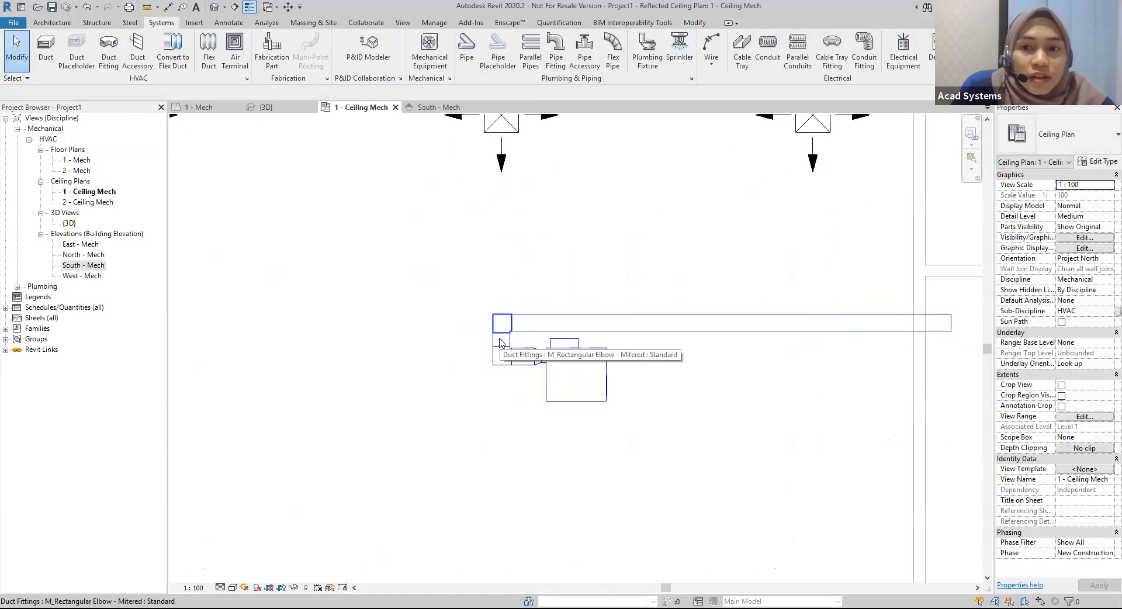
scroll(500, 343, down, 3)
scroll(508, 360, up, 5)
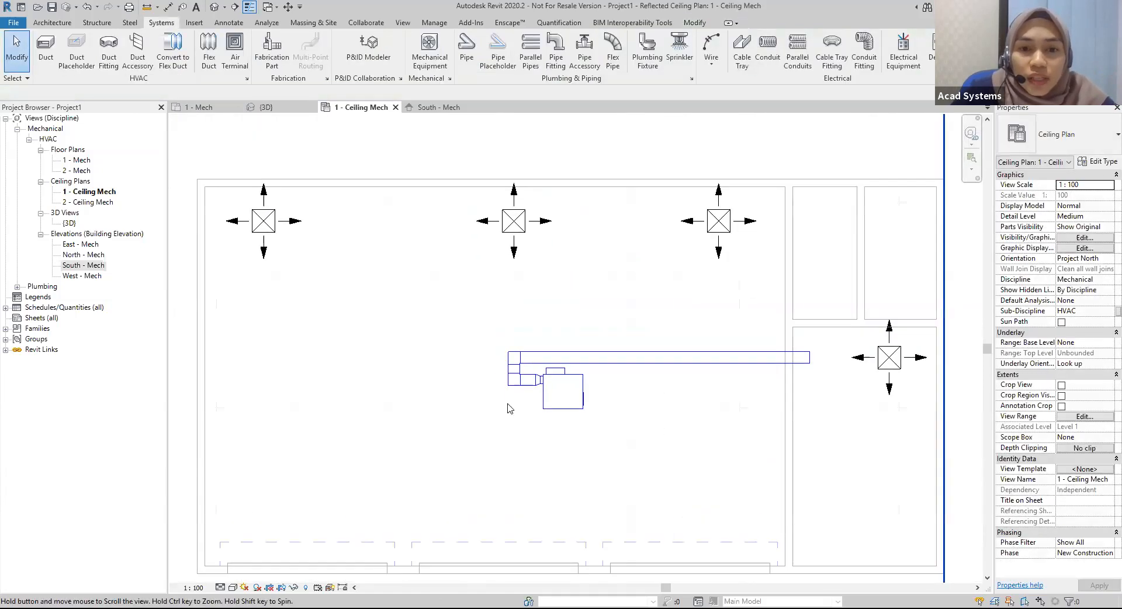
click(517, 350)
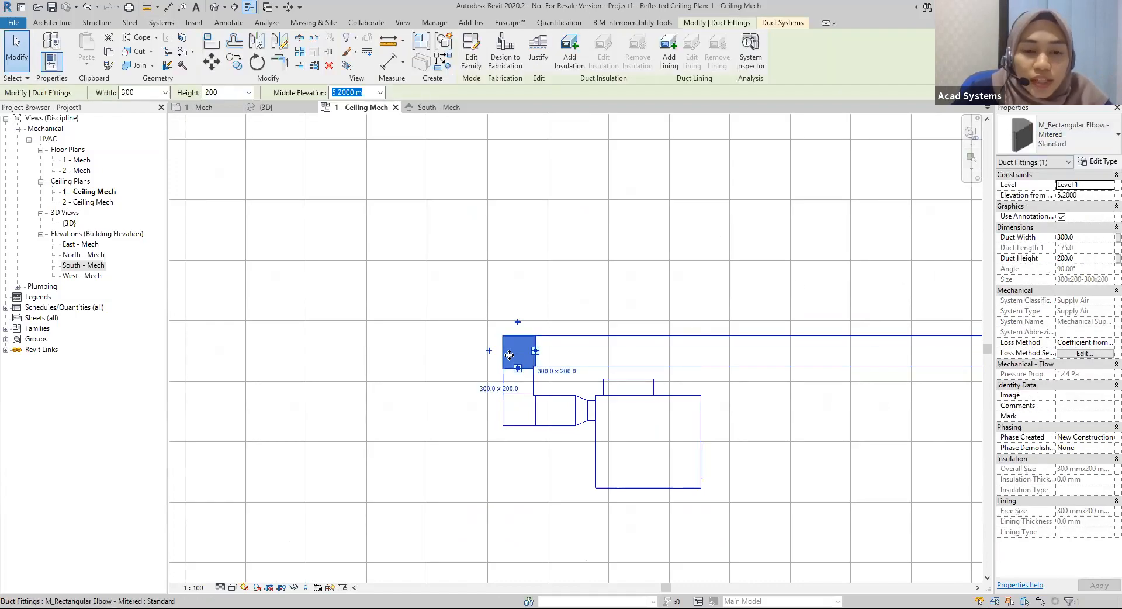
scroll(510, 354, up, 2)
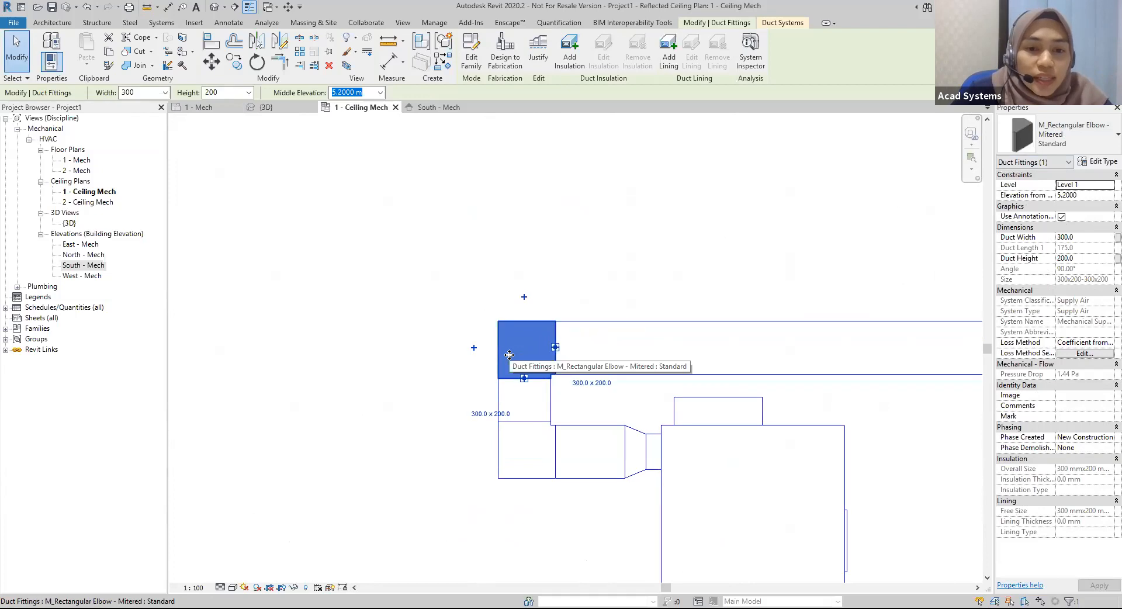
click(474, 348)
click(496, 356)
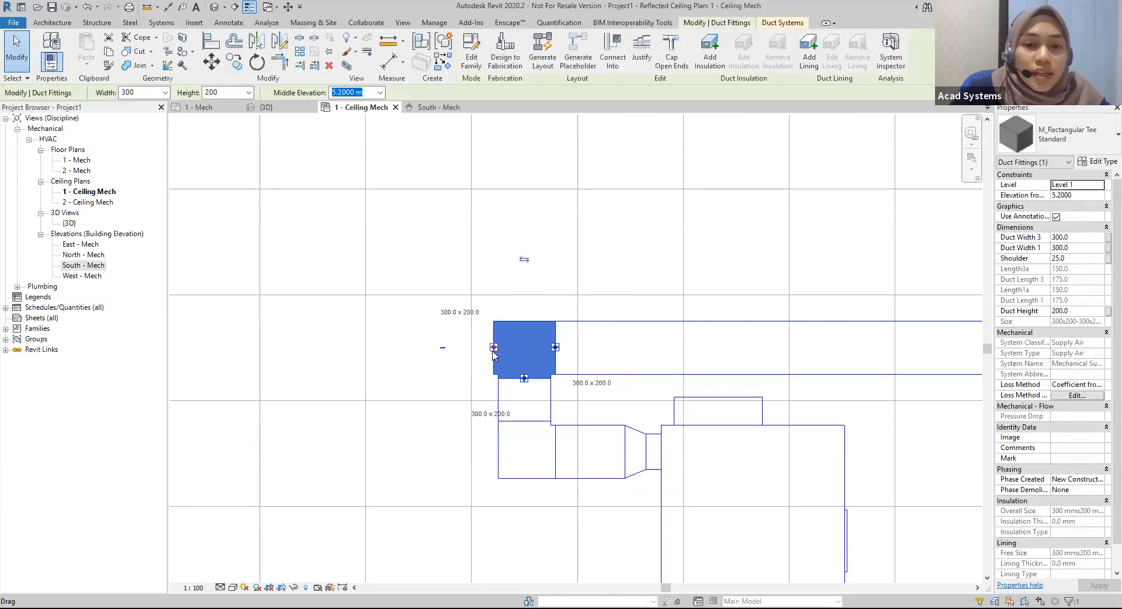
Draw a duct about 6.4 m long from the tee's open end to beneath the first diffuser, ending with a short turn up toward it.
right_click(494, 349)
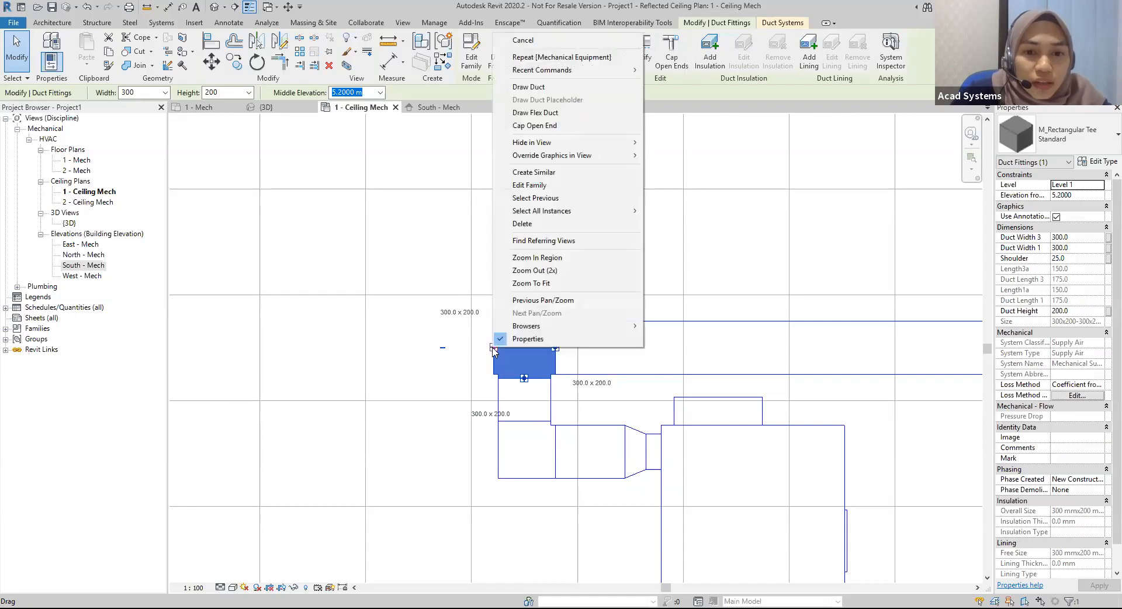
click(538, 96)
scroll(319, 331, down, 2)
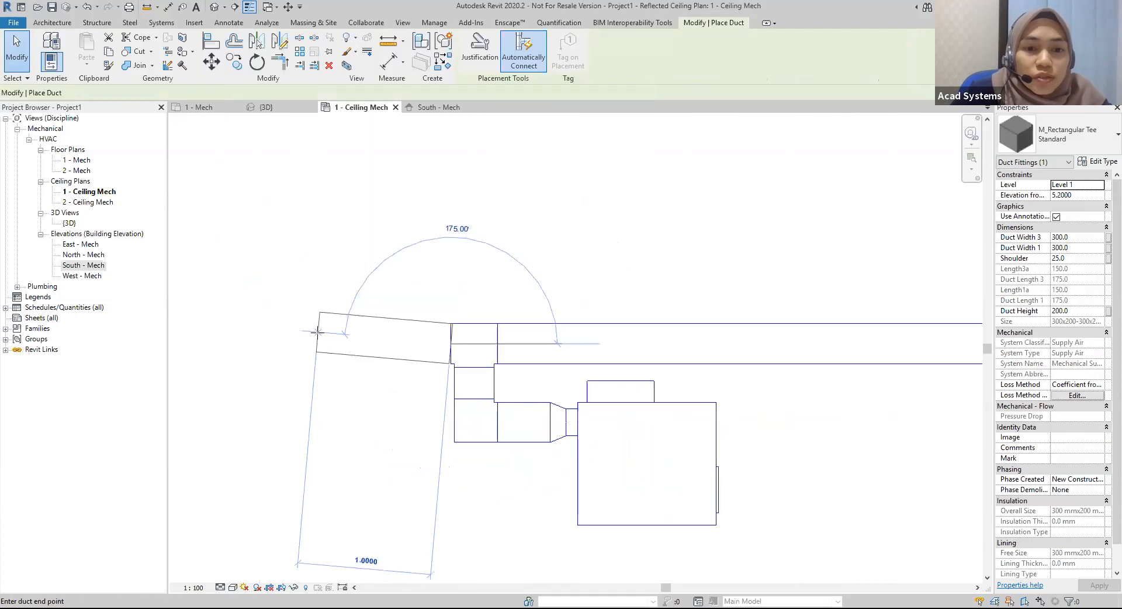
scroll(308, 349, down, 3)
middle_drag(298, 342, 494, 351)
scroll(401, 351, down, 5)
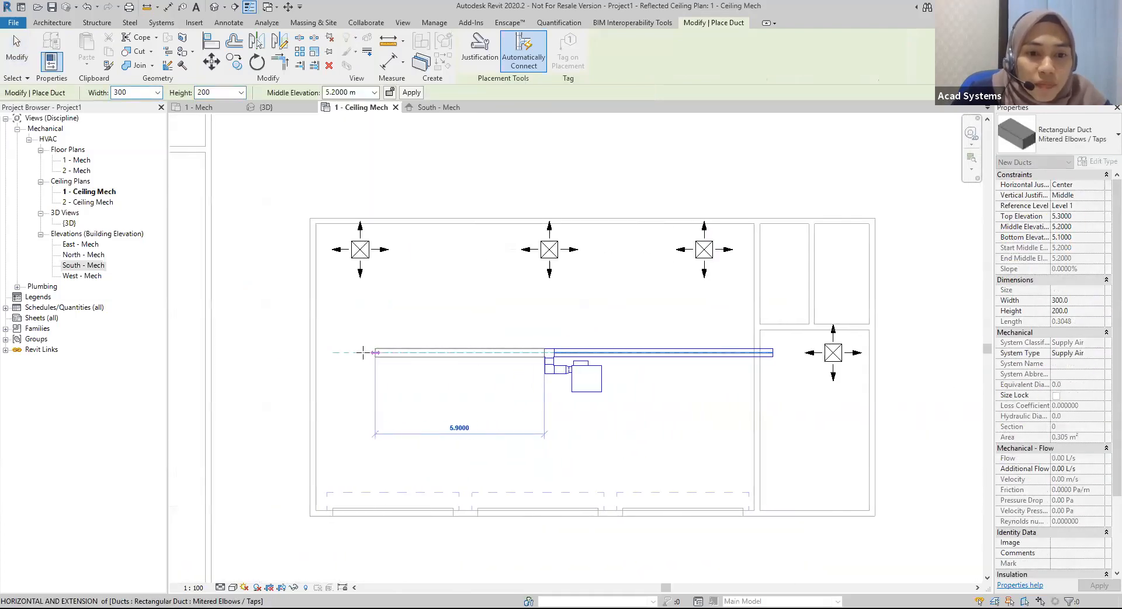
scroll(362, 352, up, 4)
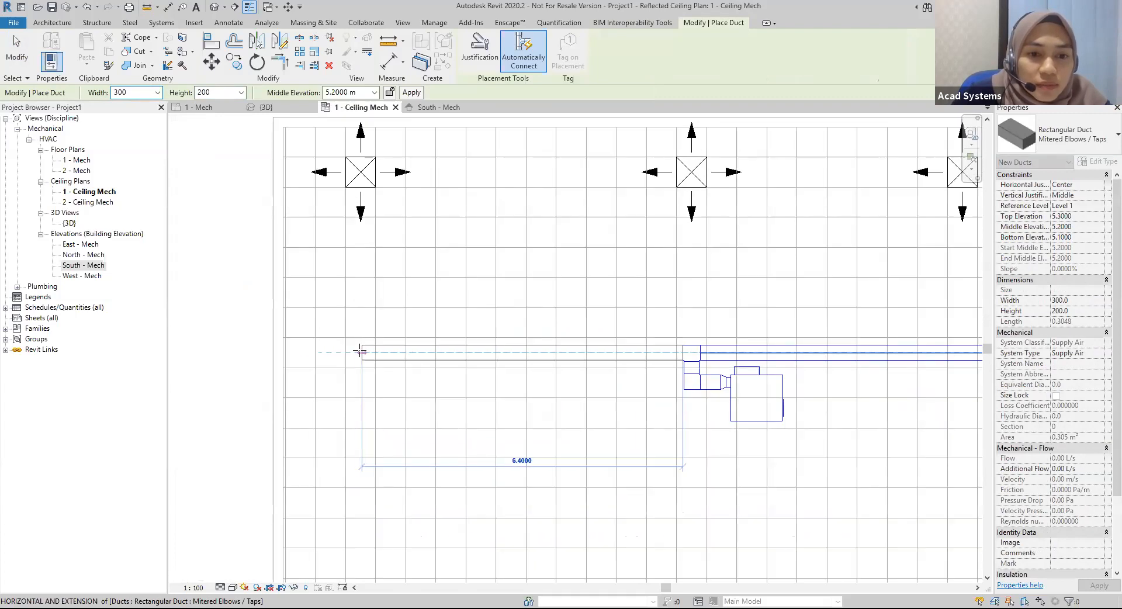
click(358, 351)
click(360, 308)
key(Escape)
key(Escape)
Convert the tee above the VAV unit's duct into a cross with an opening toward the middle supply diffuser.
scroll(632, 329, down, 2)
middle_drag(632, 329, 510, 328)
scroll(559, 349, up, 3)
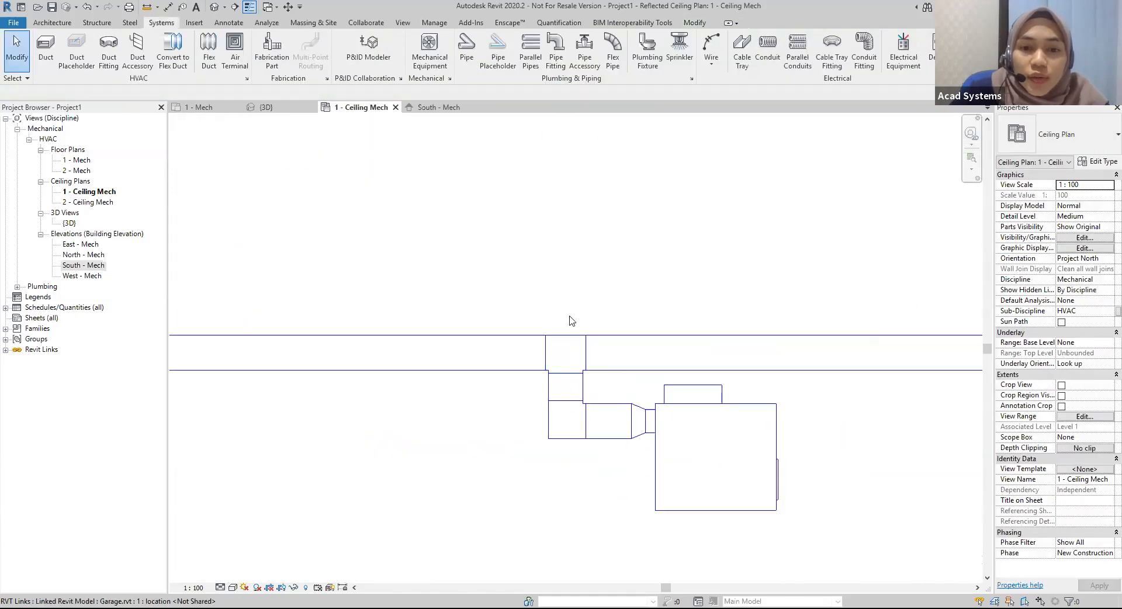
scroll(572, 320, up, 2)
click(570, 353)
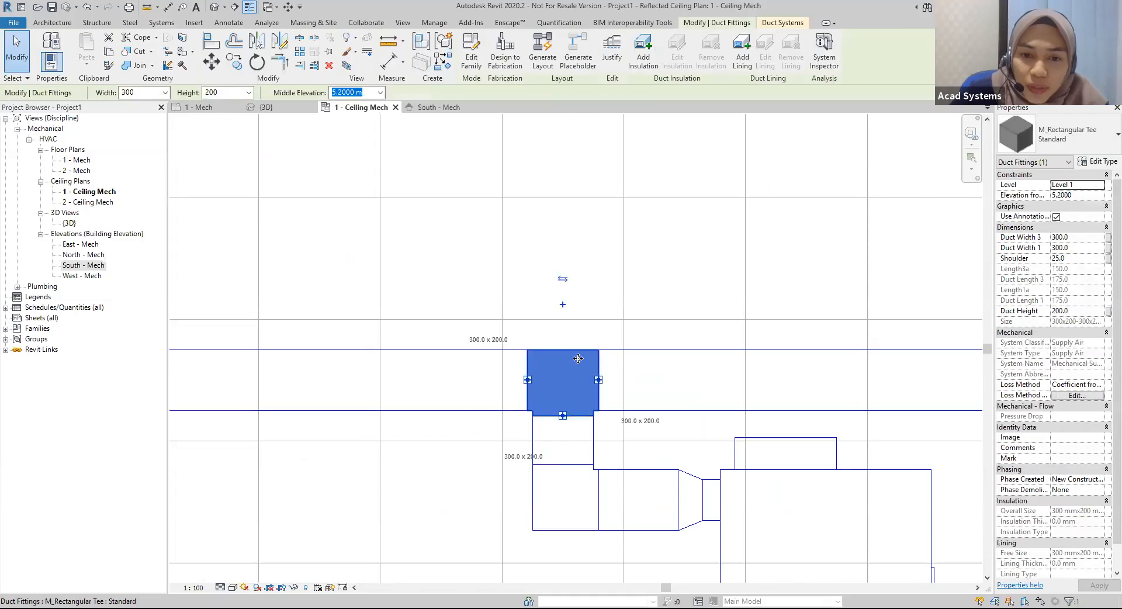
click(562, 306)
scroll(560, 316, down, 5)
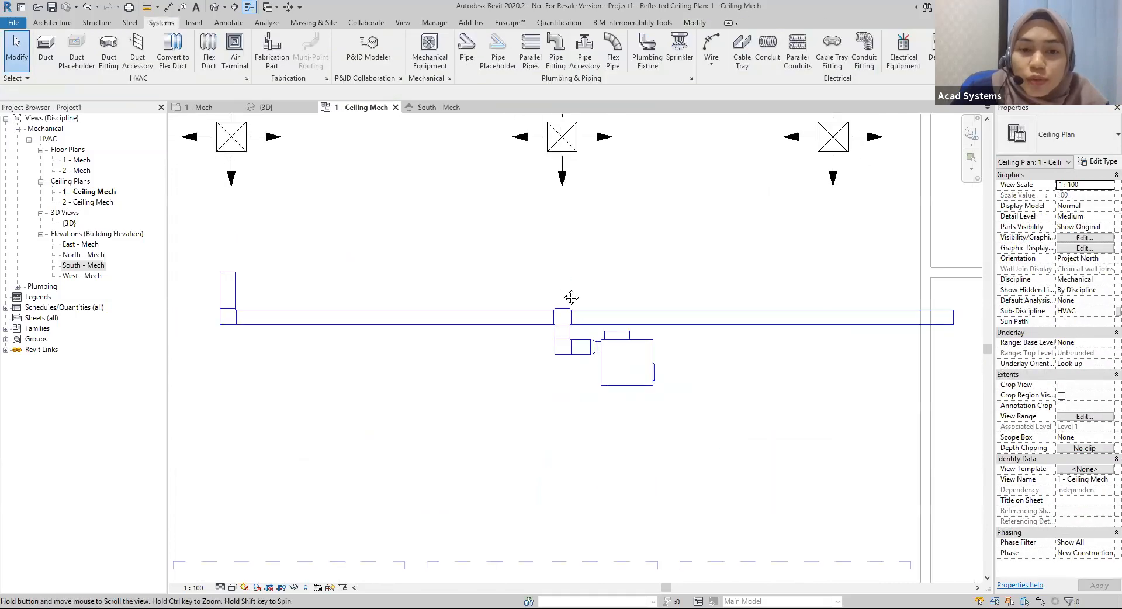
click(562, 385)
key(Escape)
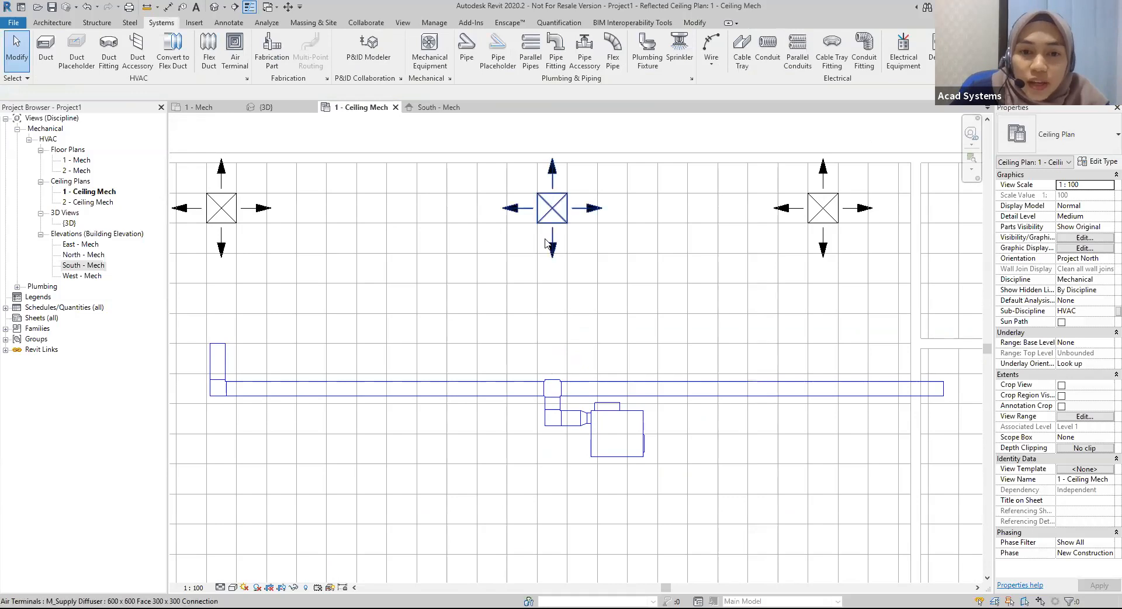
Draw a duct about 0.7 m long from the cross fitting's open end toward the middle supply diffuser.
click(552, 389)
scroll(554, 386, up, 2)
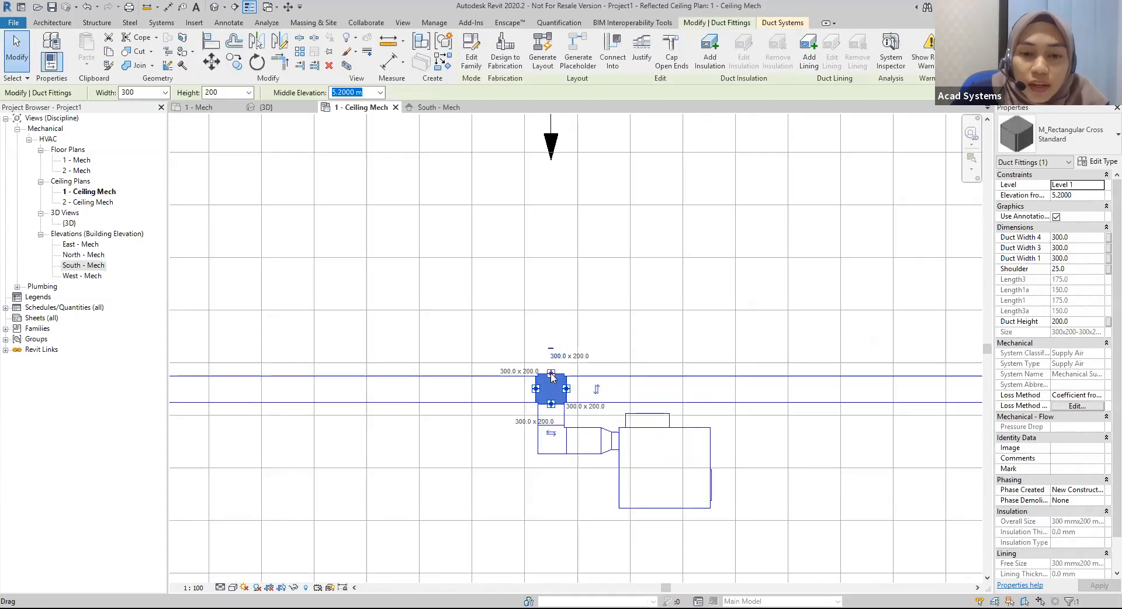
right_click(552, 376)
click(589, 114)
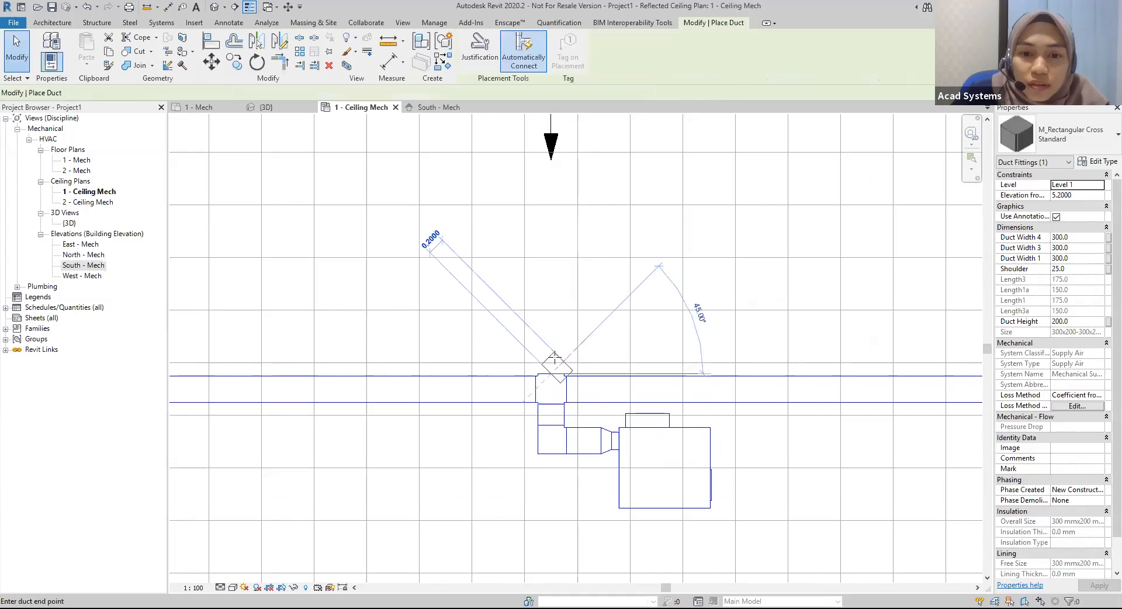
scroll(552, 300, down, 2)
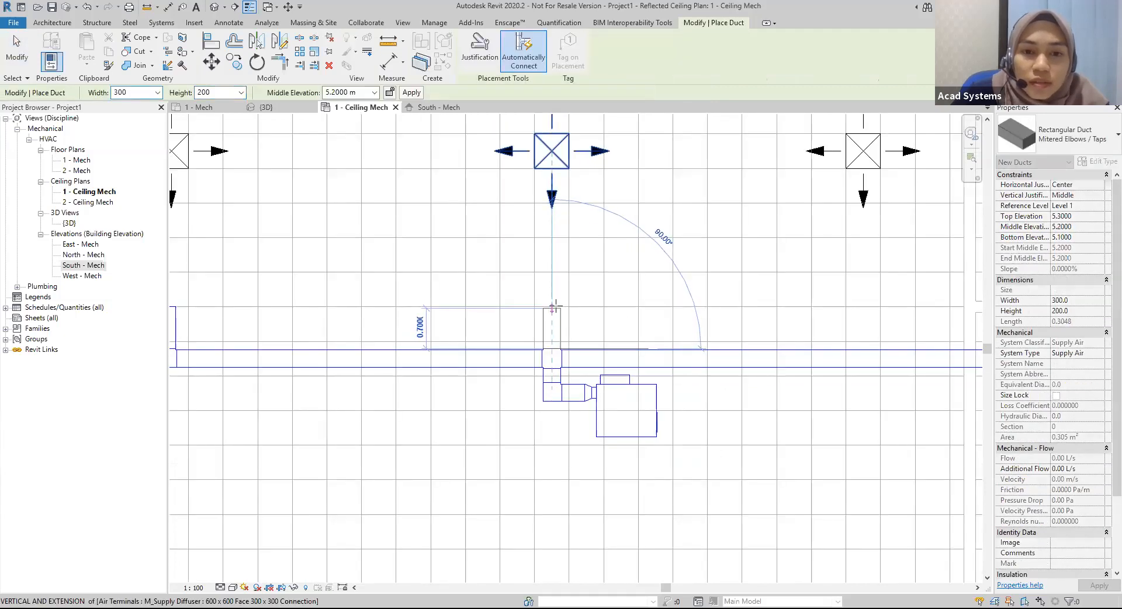
click(556, 306)
key(Escape)
Draw a short branch duct on the third supply diffuser's centreline, joining it to the long horizontal duct.
scroll(763, 318, down, 2)
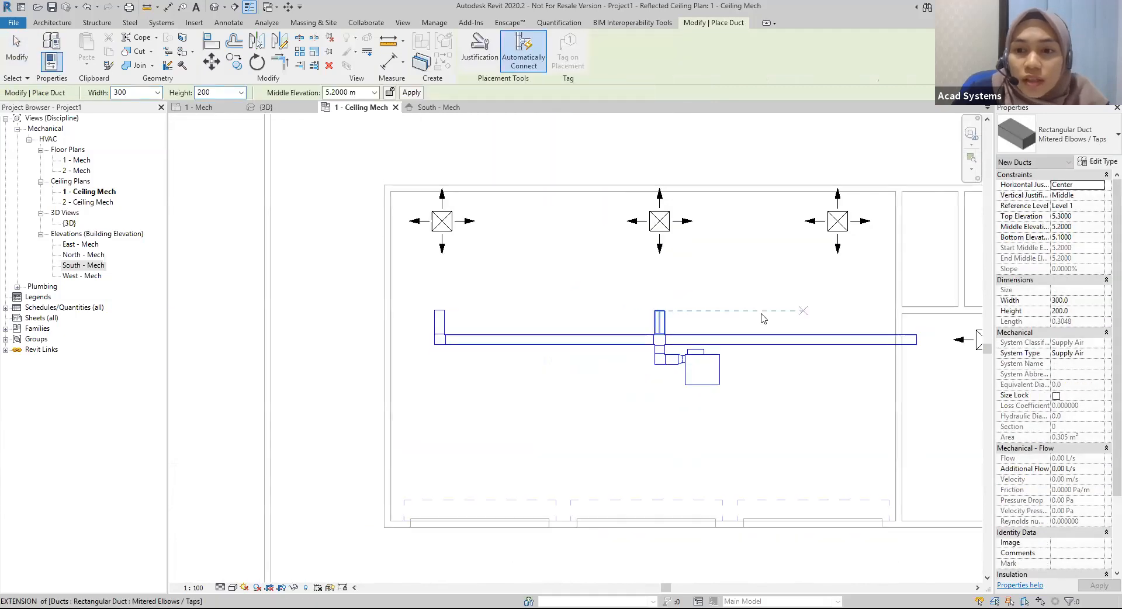
middle_drag(763, 319, 707, 346)
click(161, 23)
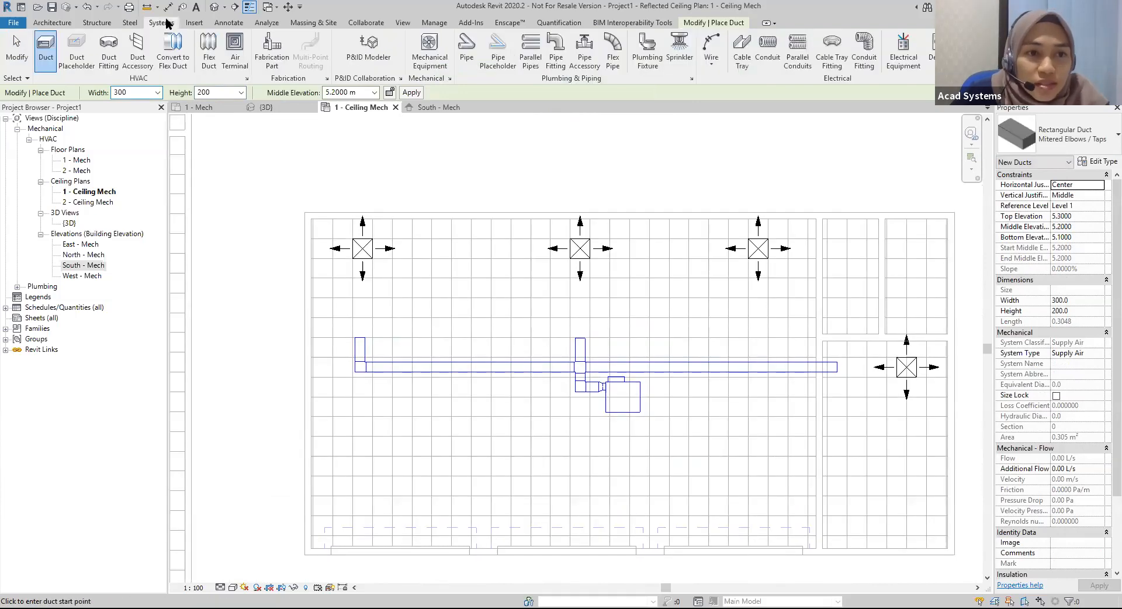
click(47, 59)
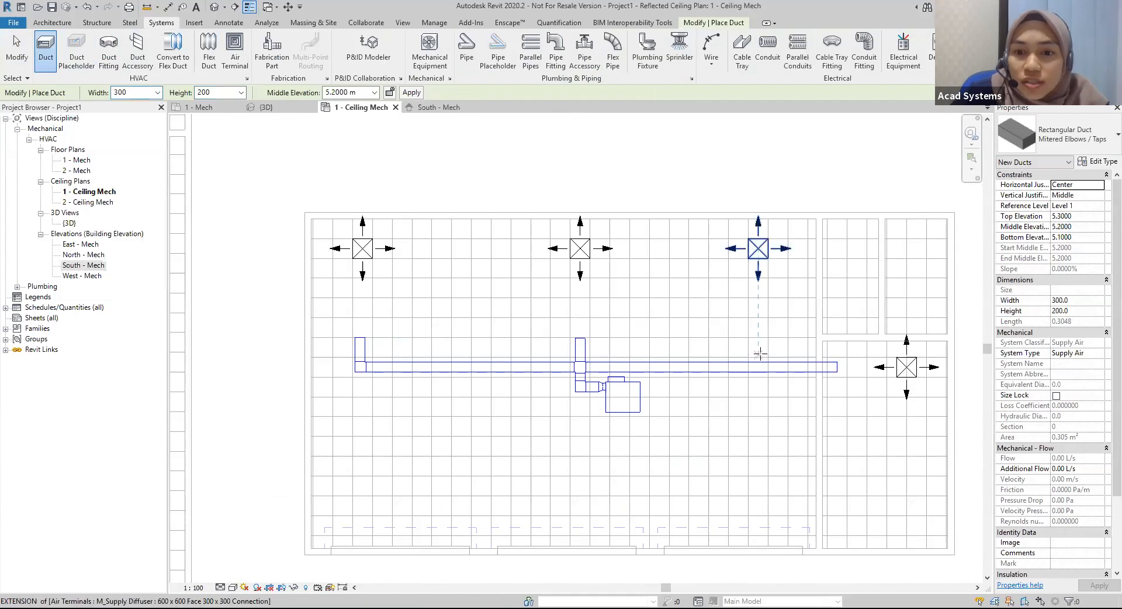
scroll(752, 355, up, 2)
click(758, 335)
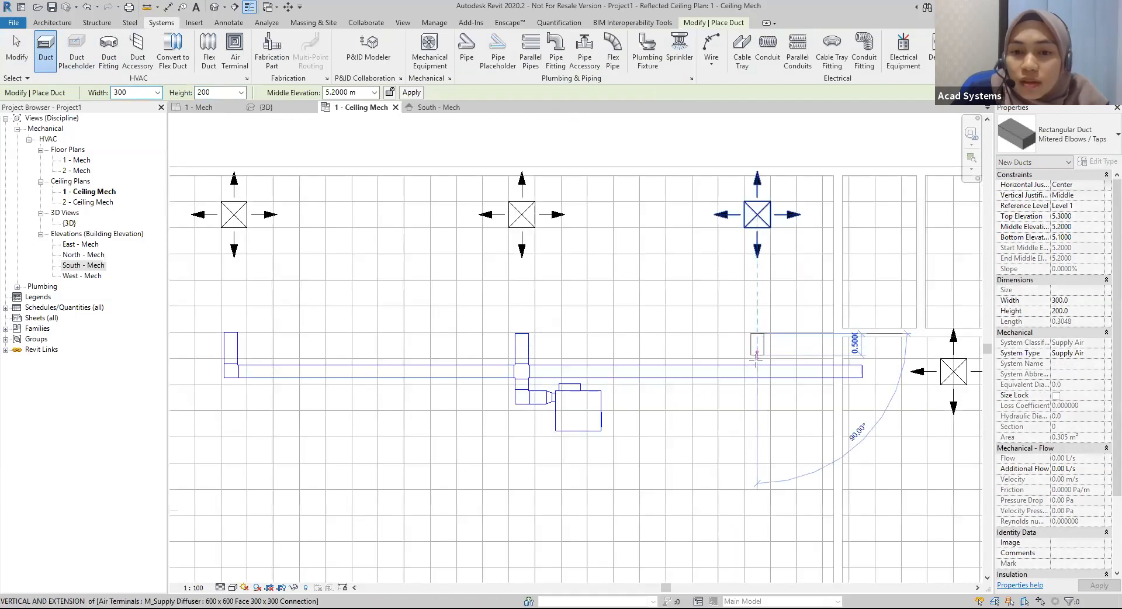
click(757, 372)
key(Escape)
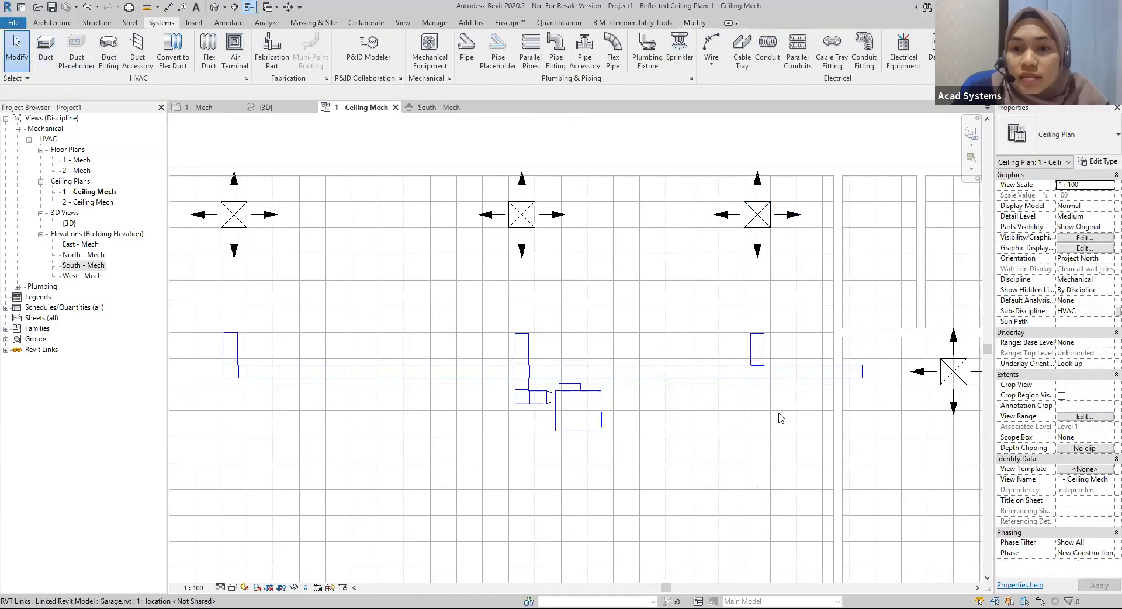
scroll(767, 388, up, 3)
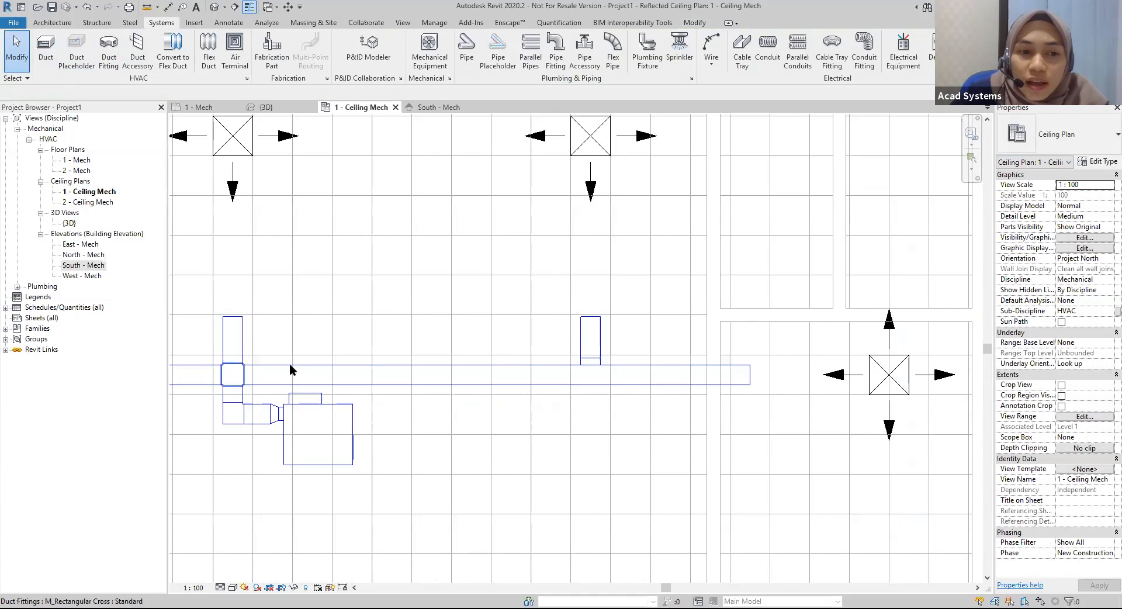
right_click(581, 385)
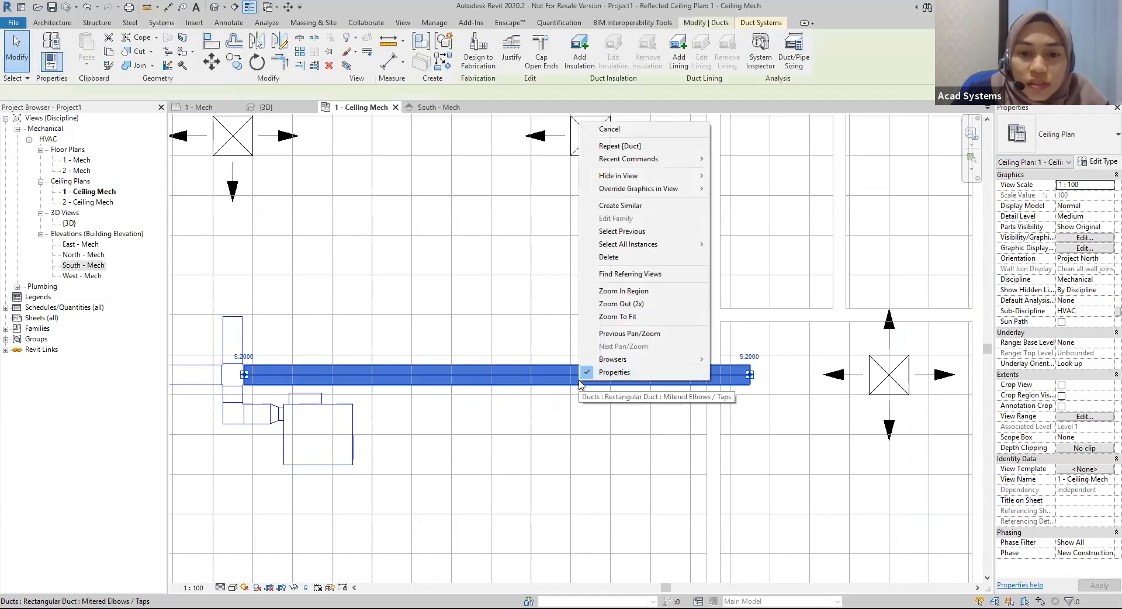
click(637, 206)
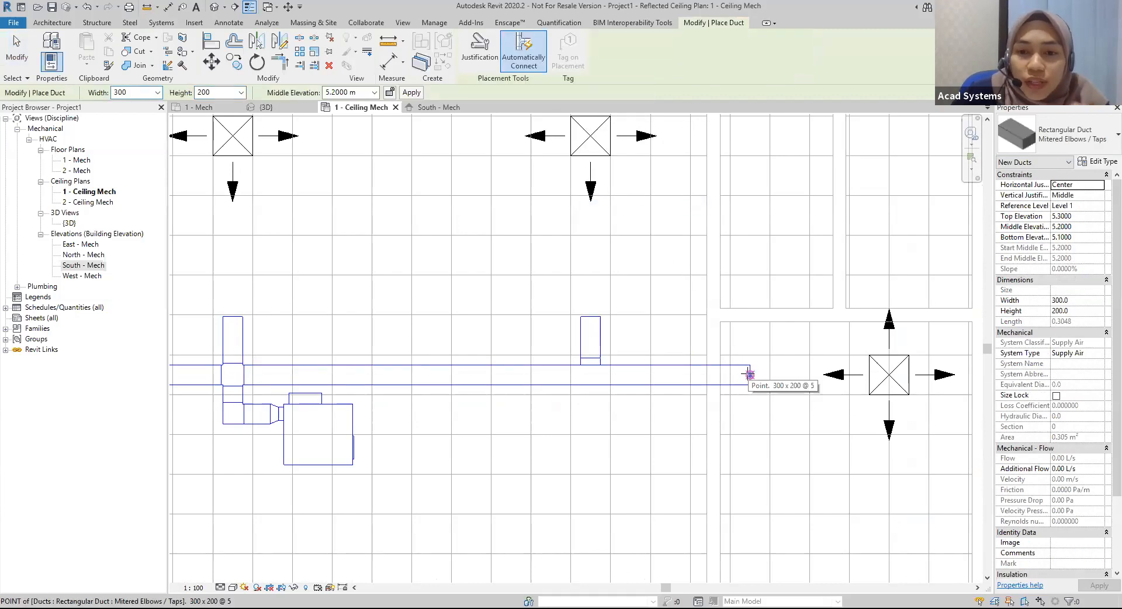
key(Escape)
key(Escape)
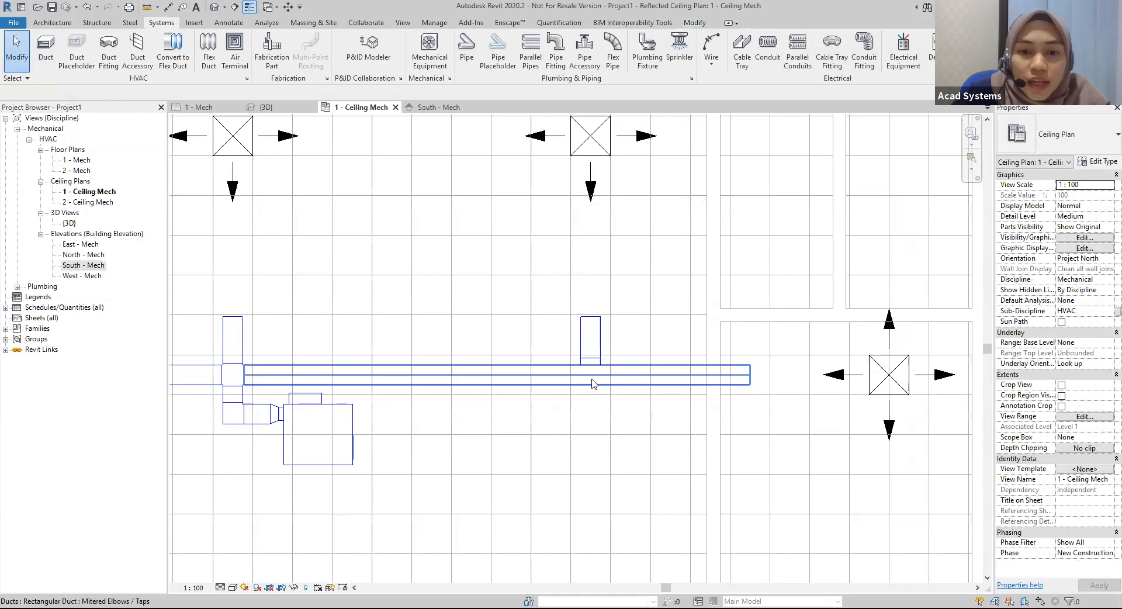
Connect the left and middle branch ducts to their supply diffusers with 300 mm diameter round flex duct.
scroll(592, 383, down, 4)
scroll(703, 409, up, 2)
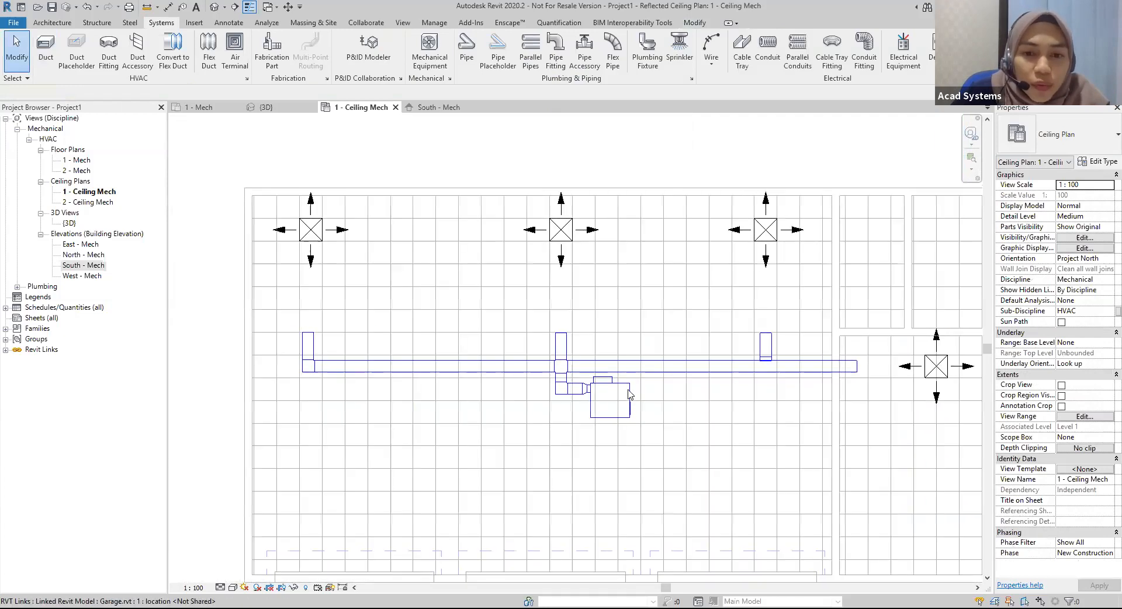
click(207, 64)
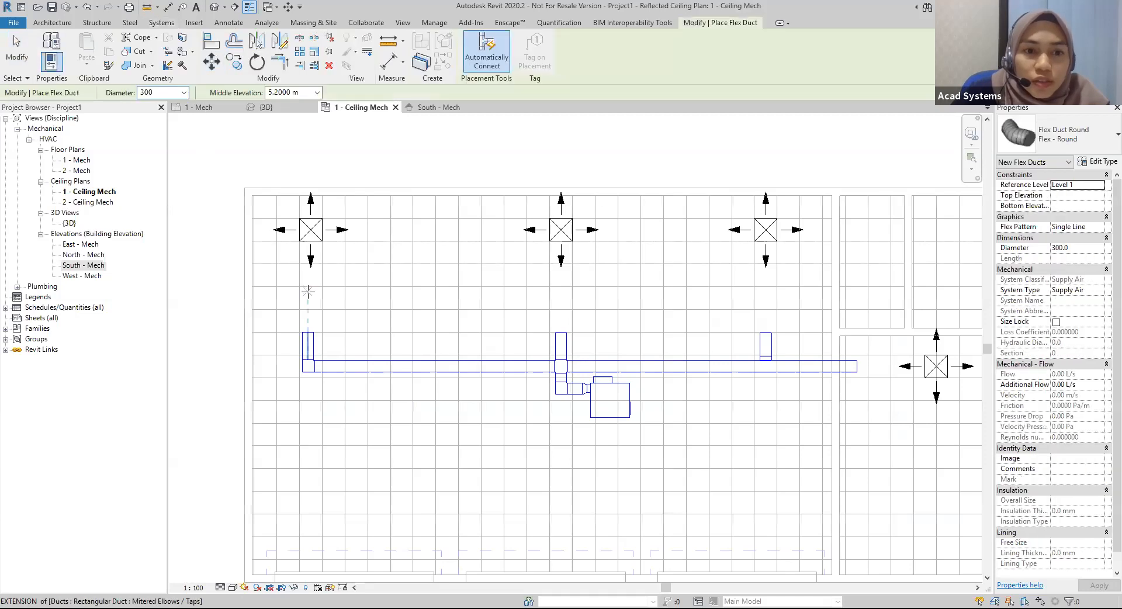
scroll(310, 292, up, 2)
click(310, 339)
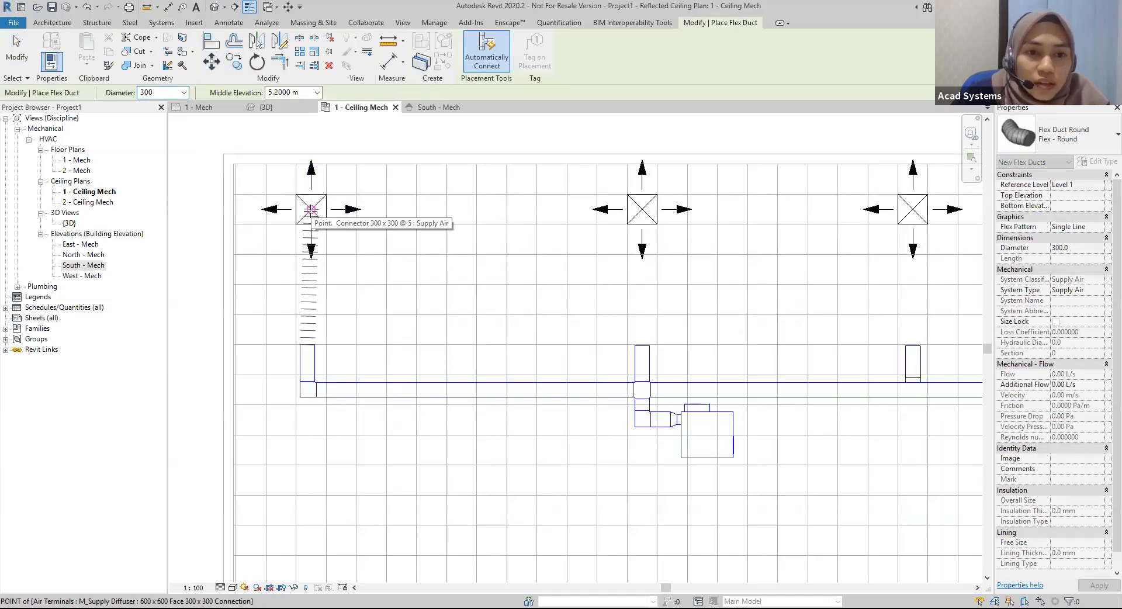
click(311, 208)
click(643, 346)
click(642, 209)
Connect the third branch and the long duct's end in the small room to their supply diffusers with 300 mm round flex duct.
middle_drag(914, 345, 495, 390)
click(495, 390)
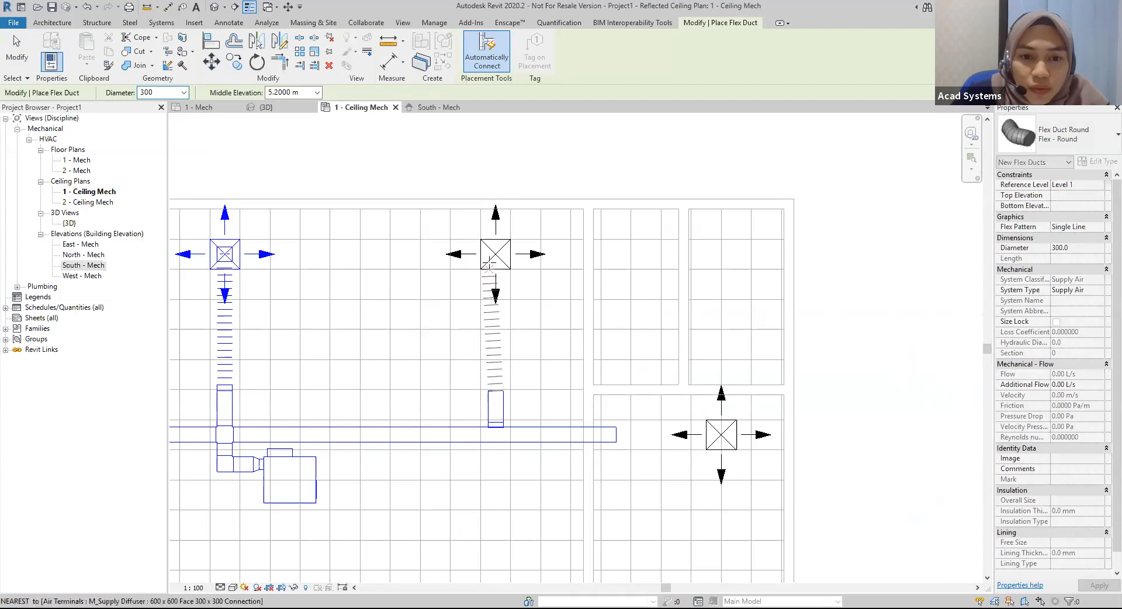
click(495, 254)
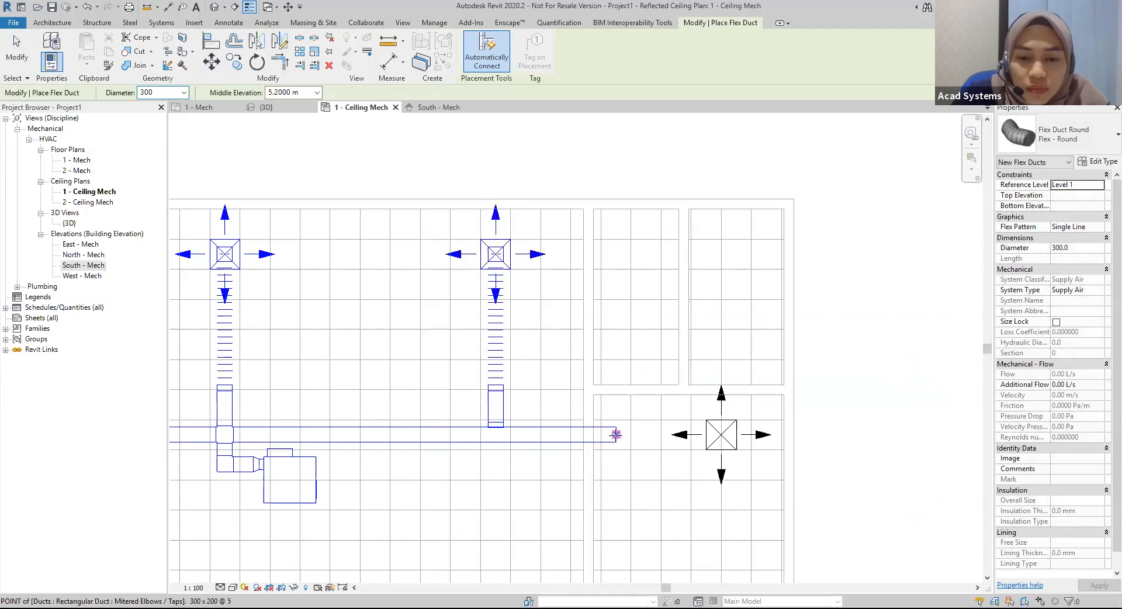
click(617, 434)
click(720, 433)
key(Escape)
key(Escape)
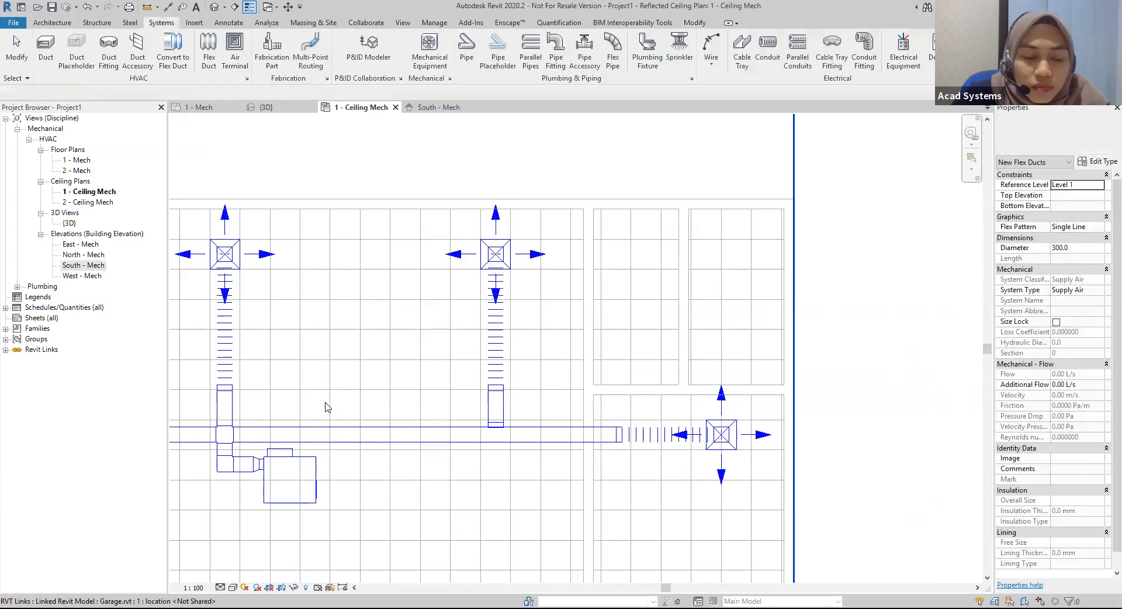
Align the left branch duct with the centreline of the left supply diffuser.
scroll(327, 407, down, 4)
middle_drag(193, 438, 564, 431)
scroll(500, 418, up, 5)
middle_drag(454, 366, 599, 355)
scroll(523, 385, up, 2)
click(694, 23)
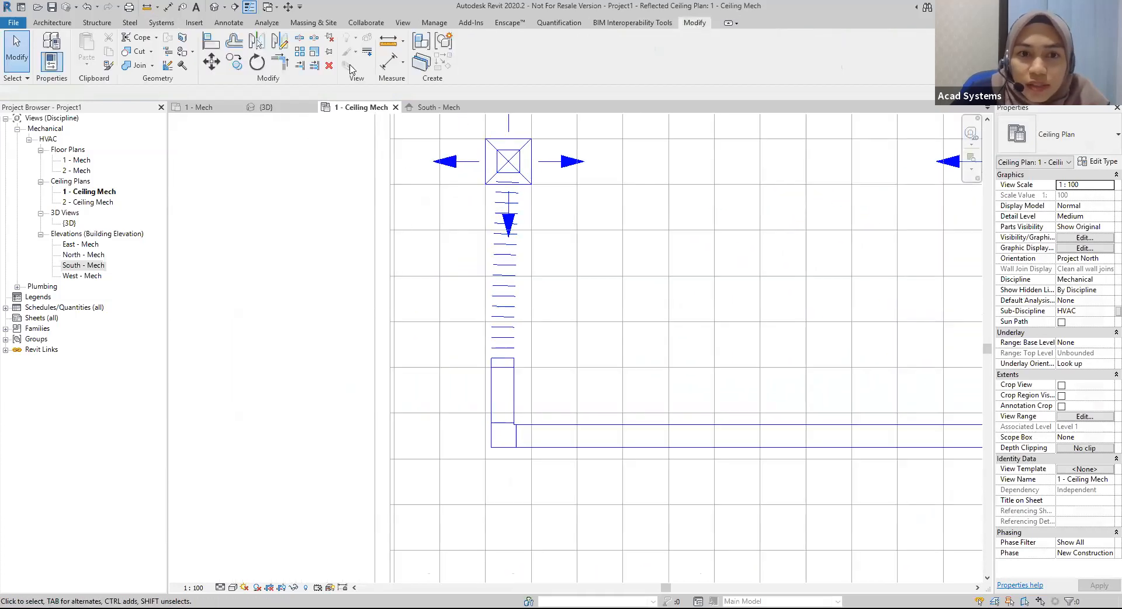
click(211, 41)
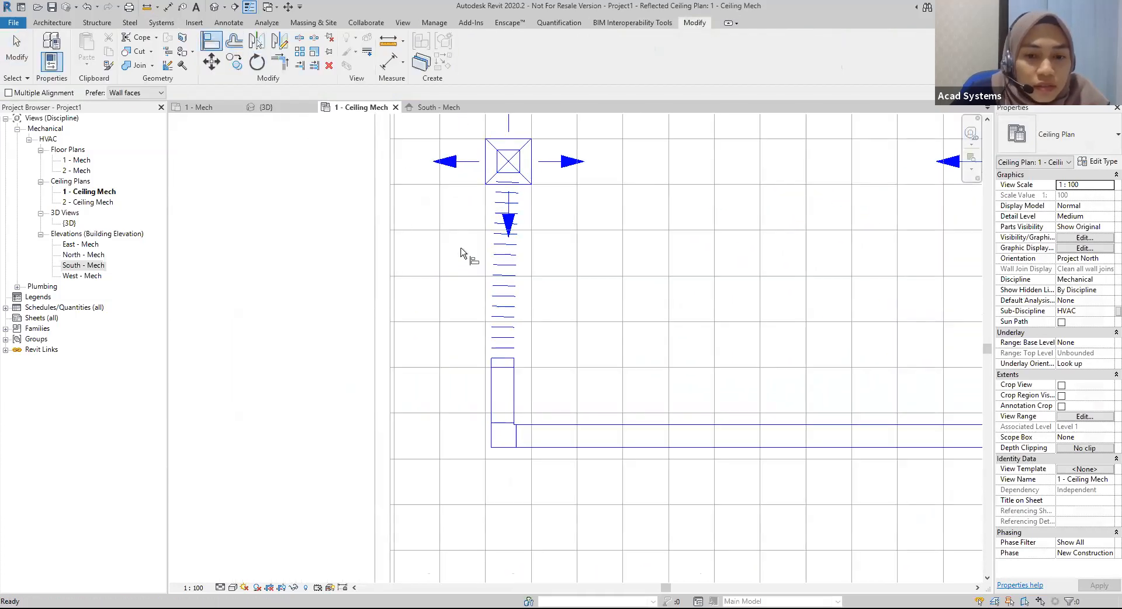
click(507, 168)
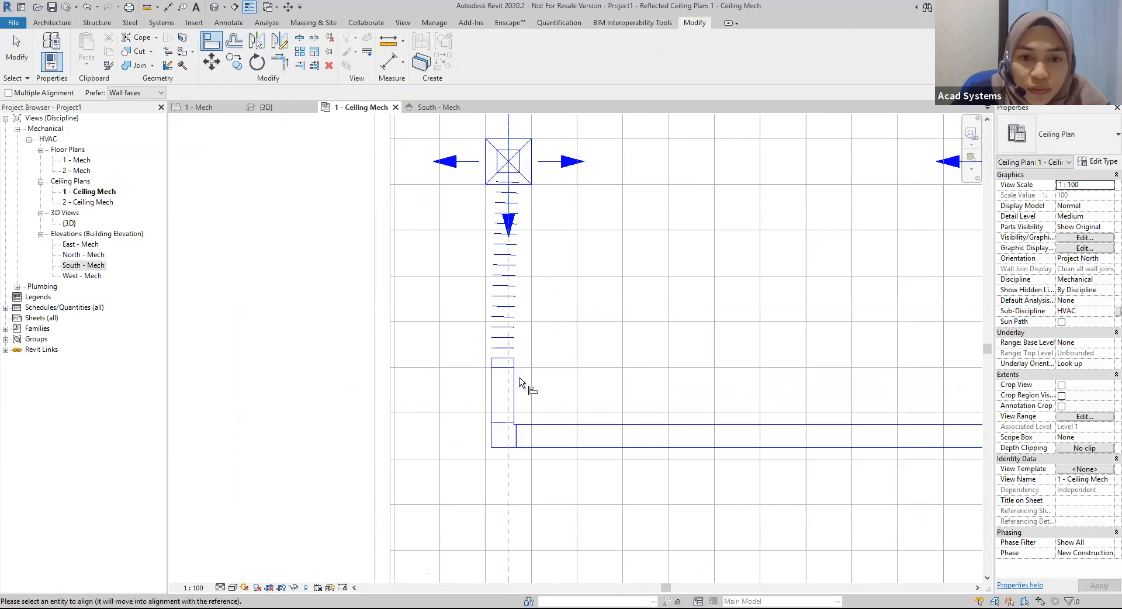
click(504, 377)
key(Escape)
key(Escape)
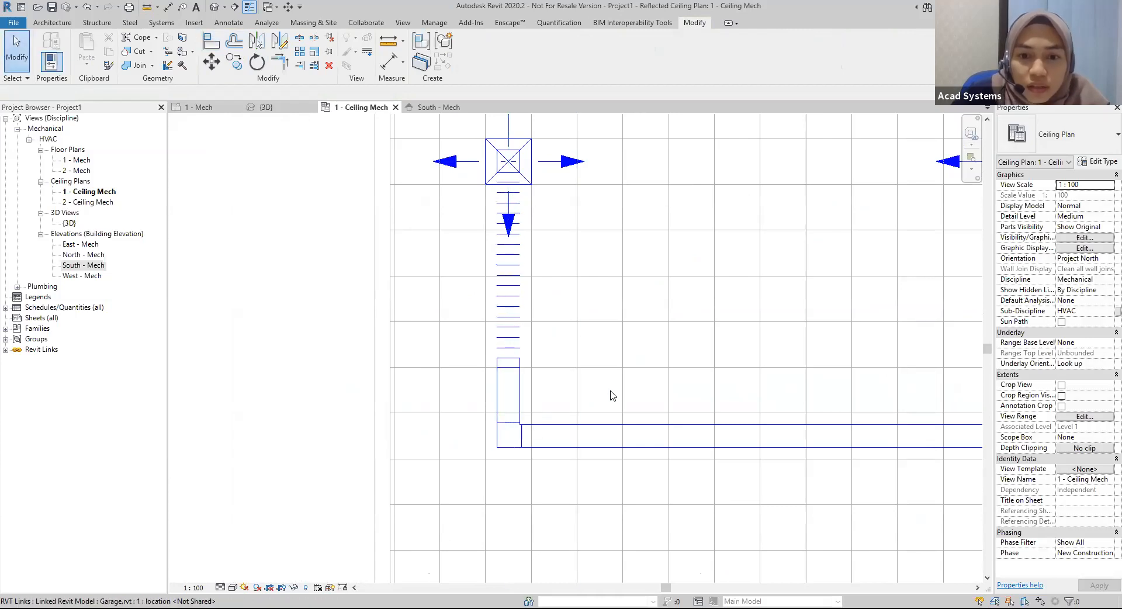
Place three M_Return Diffuser 600 x 600 Face 300 x 300 Connection terminals at a 4.8 m offset, in line below the large room's supply diffusers.
scroll(608, 393, down, 5)
scroll(658, 403, down, 1)
scroll(658, 393, up, 3)
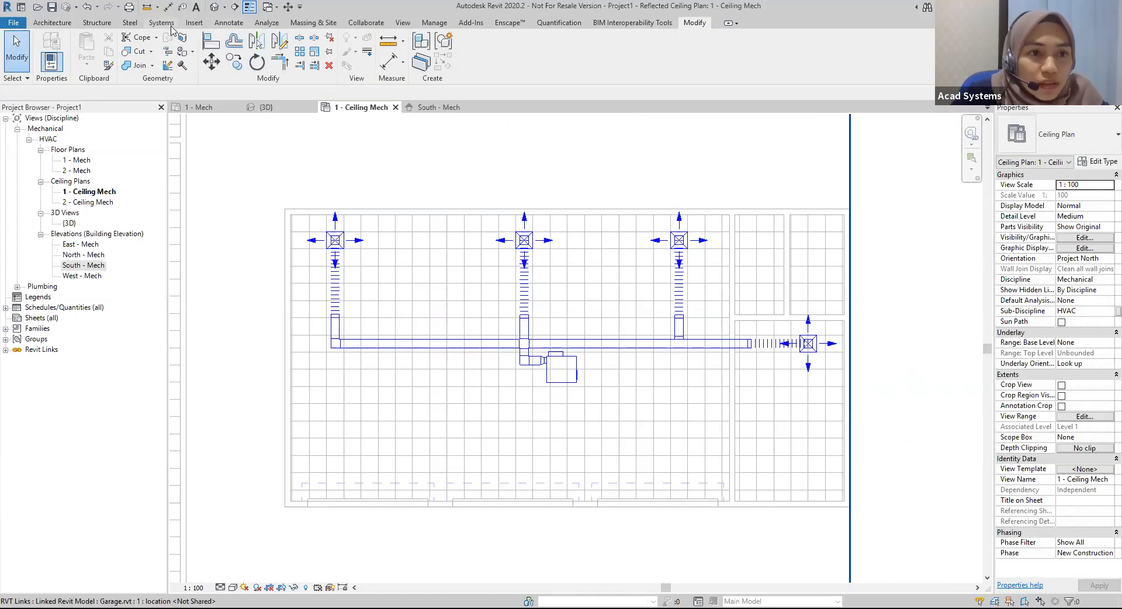
click(169, 23)
click(235, 52)
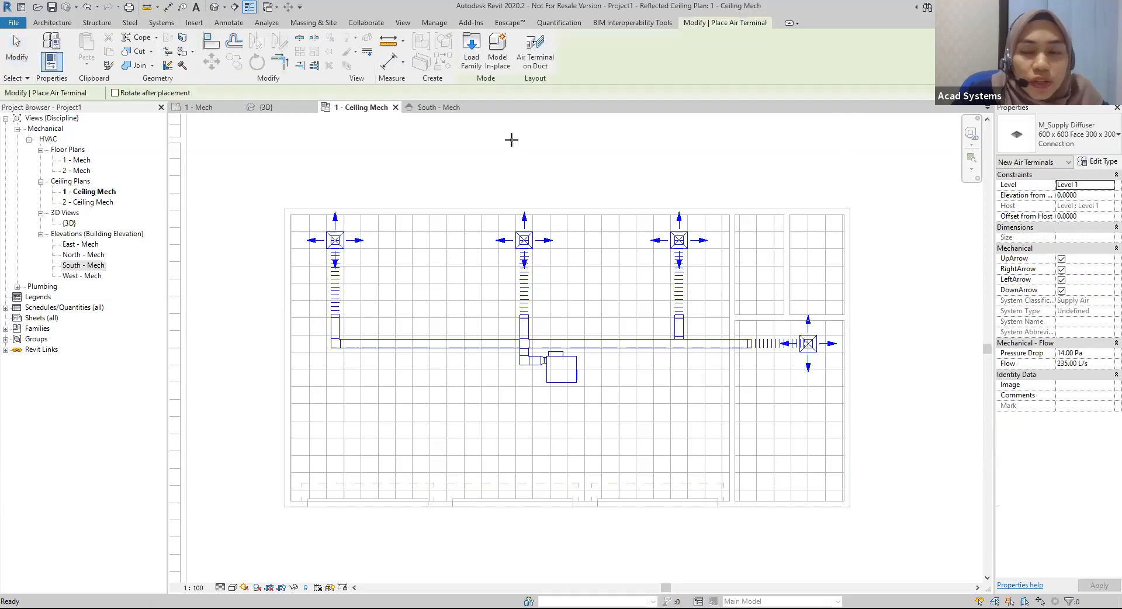
click(1074, 145)
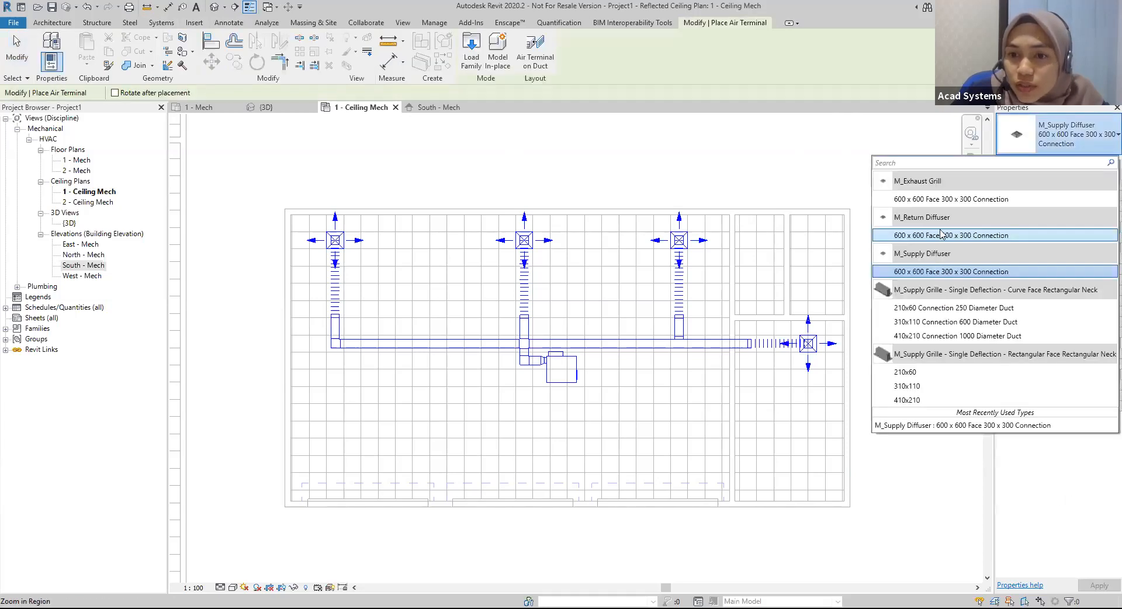
click(942, 236)
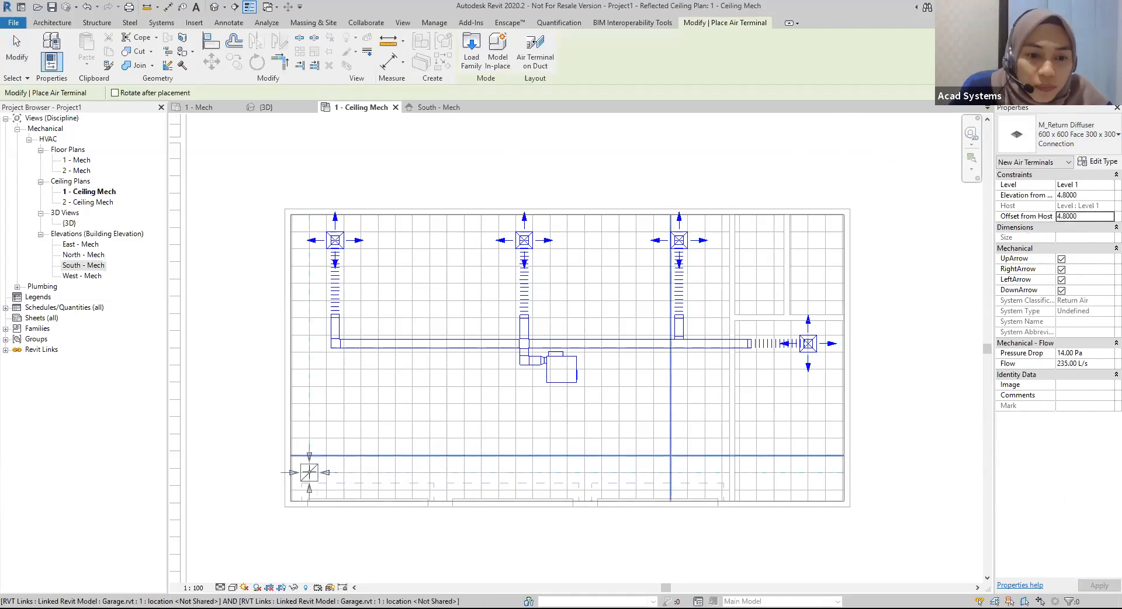
scroll(308, 471, up, 2)
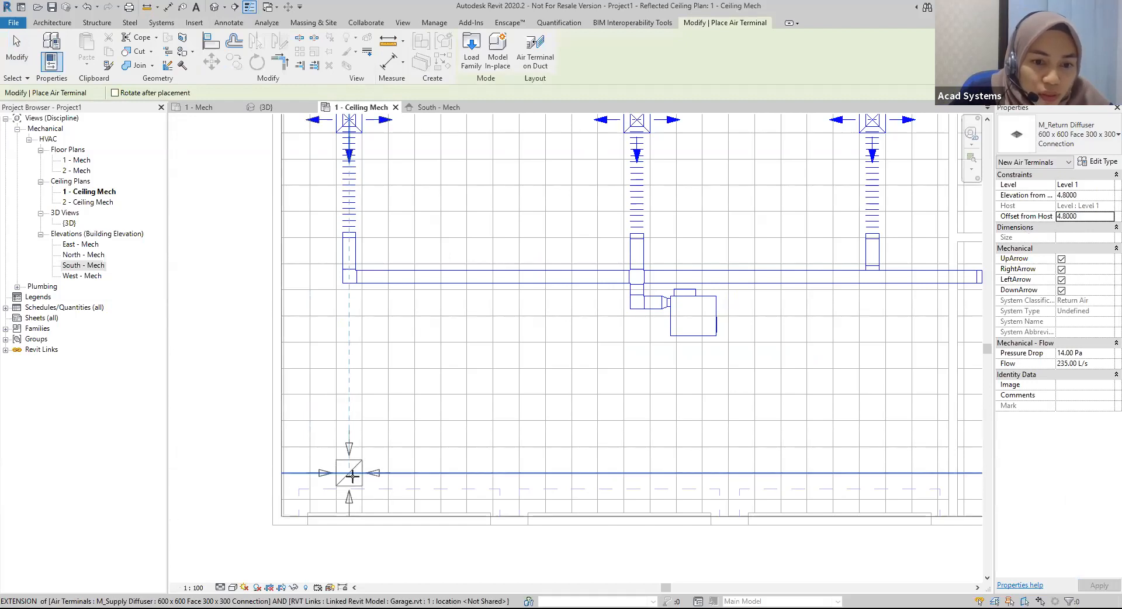
click(352, 474)
scroll(625, 476, down, 2)
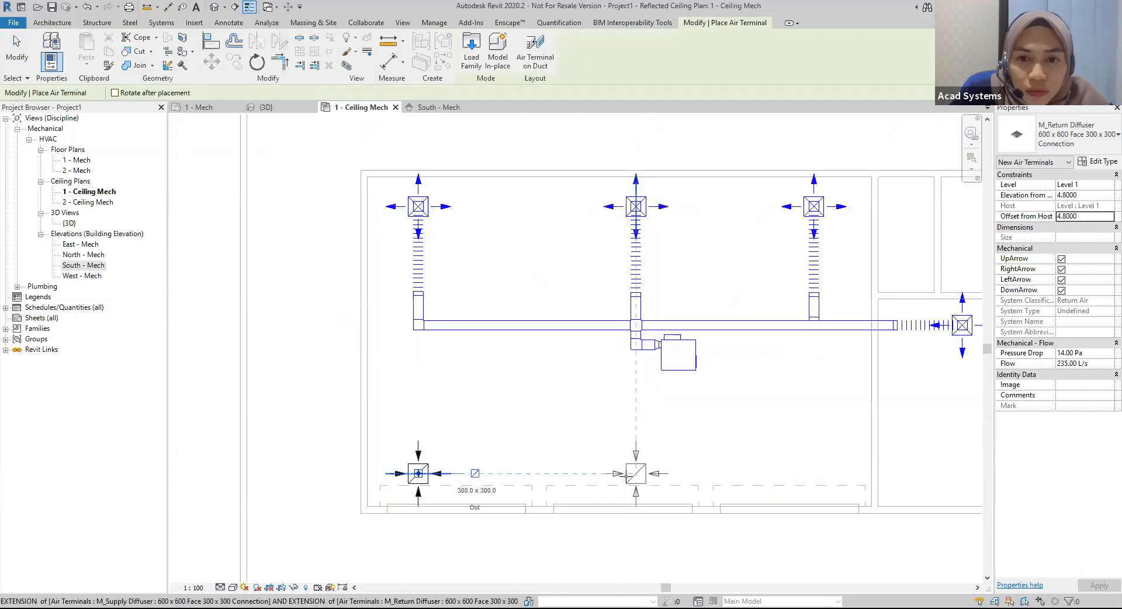
click(636, 475)
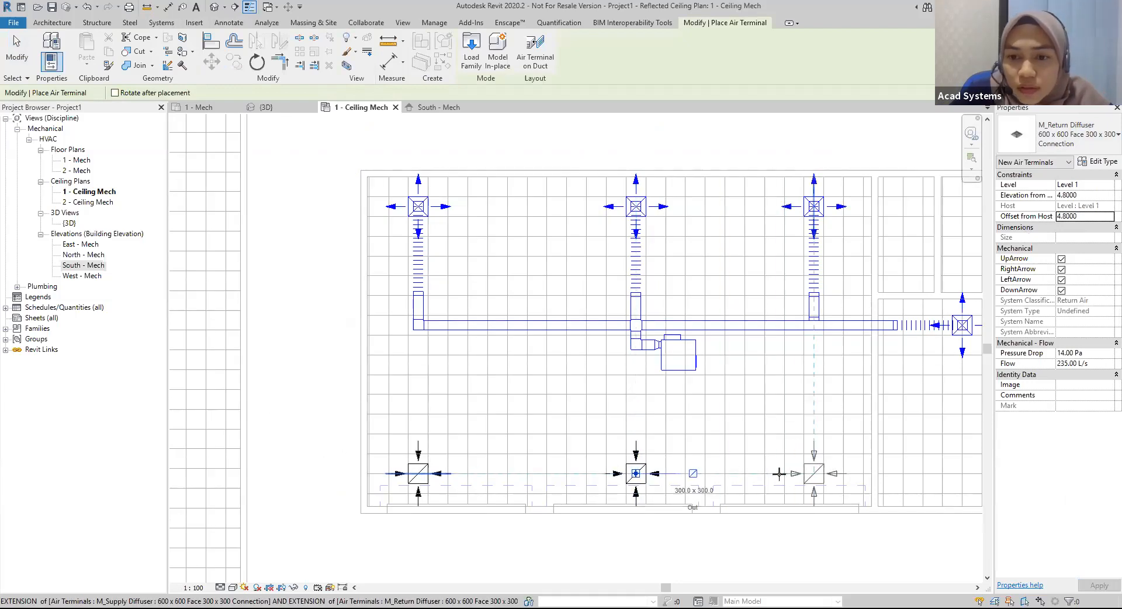
click(813, 474)
Place a return diffuser in the lower right-hand room directly below its supply diffuser.
scroll(913, 416, down, 1)
middle_drag(913, 417, 782, 429)
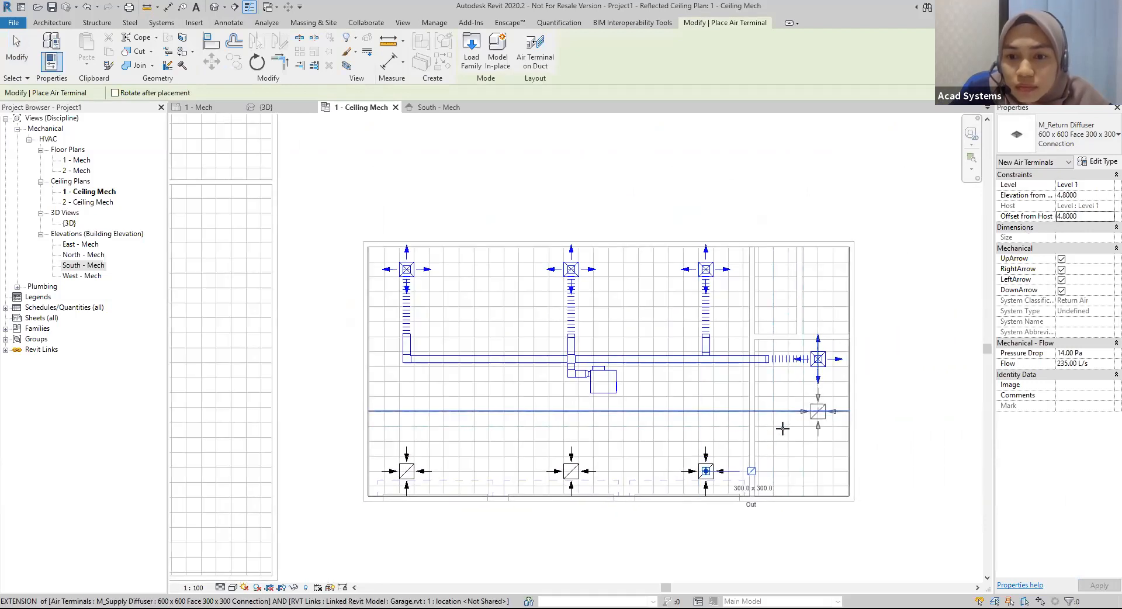
click(783, 428)
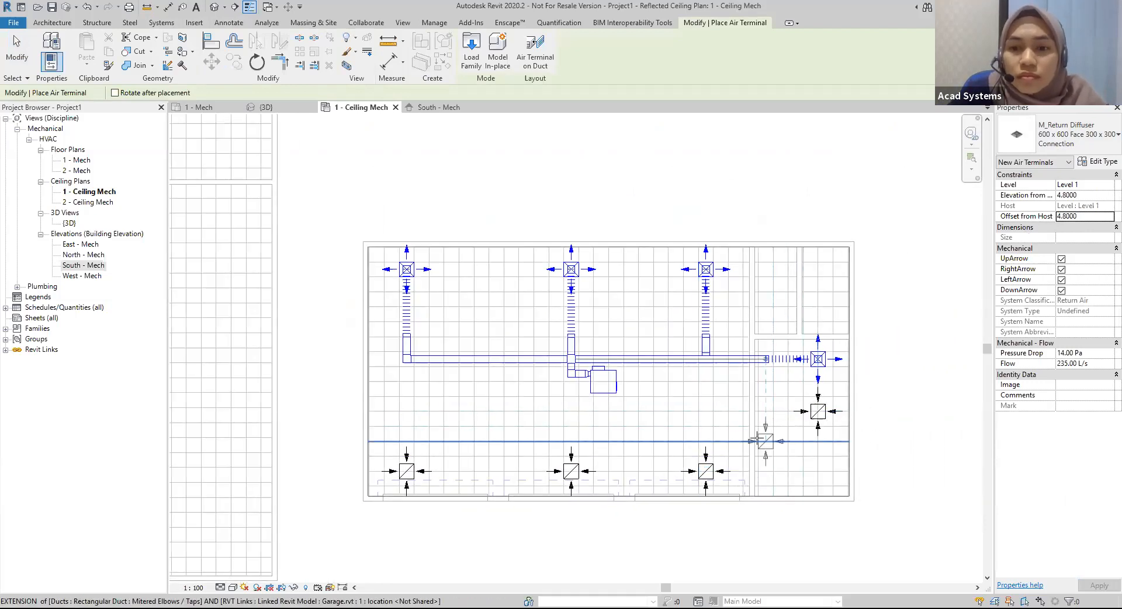
key(Escape)
key(Escape)
Draw a 400 x 350 mm return duct from the VAV unit's return inlet, about 1.3 m across, 0.97 m down, then towards the small room's return diffuser.
click(608, 391)
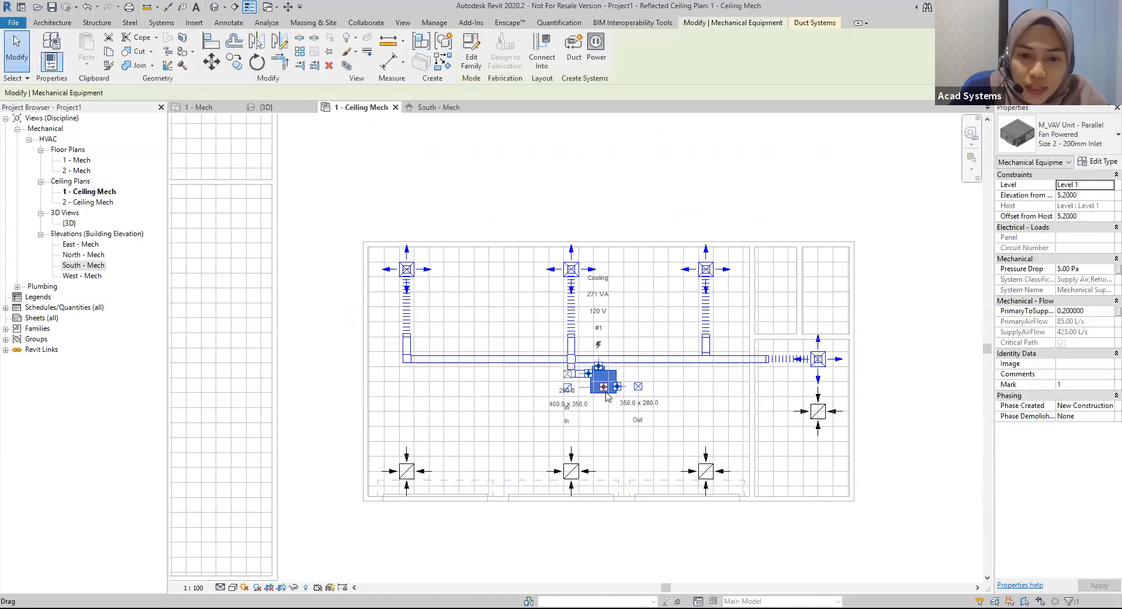
scroll(552, 388, up, 3)
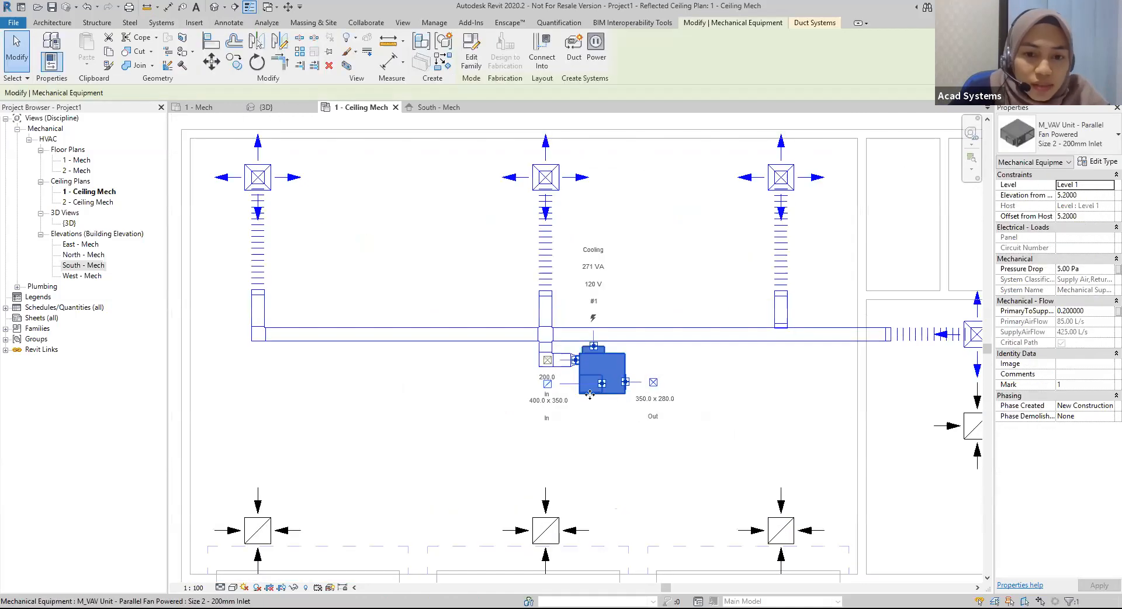
click(548, 384)
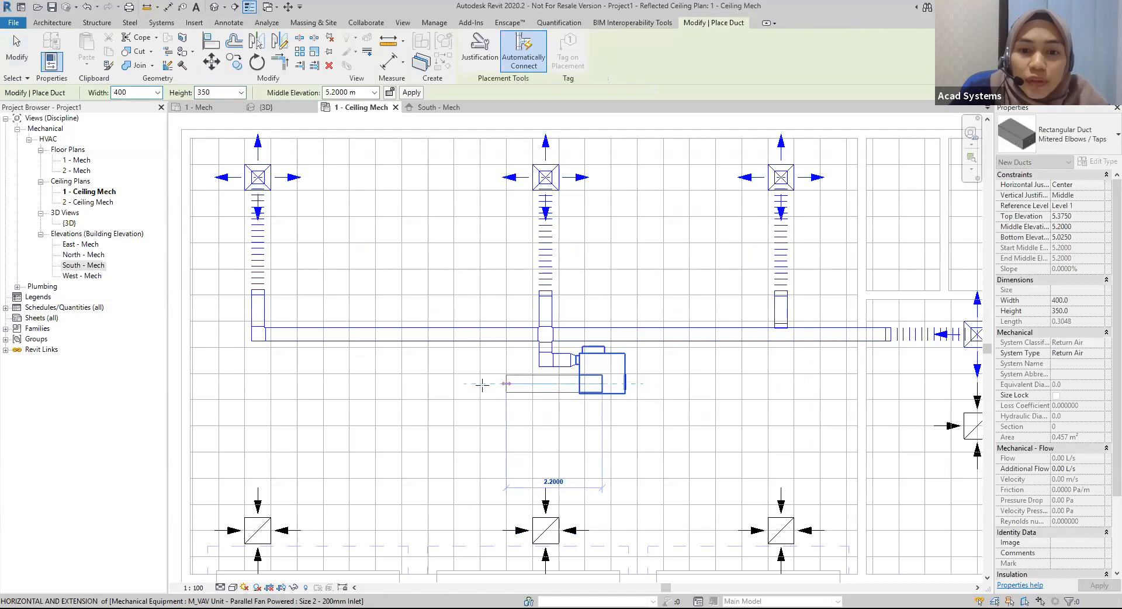
scroll(482, 386, down, 3)
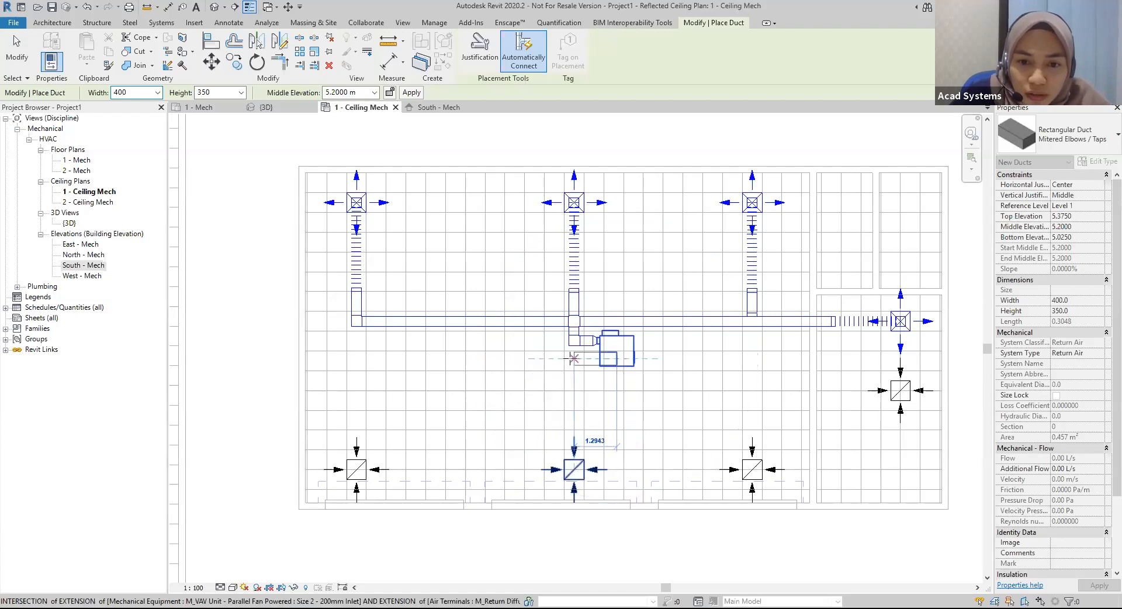
click(572, 390)
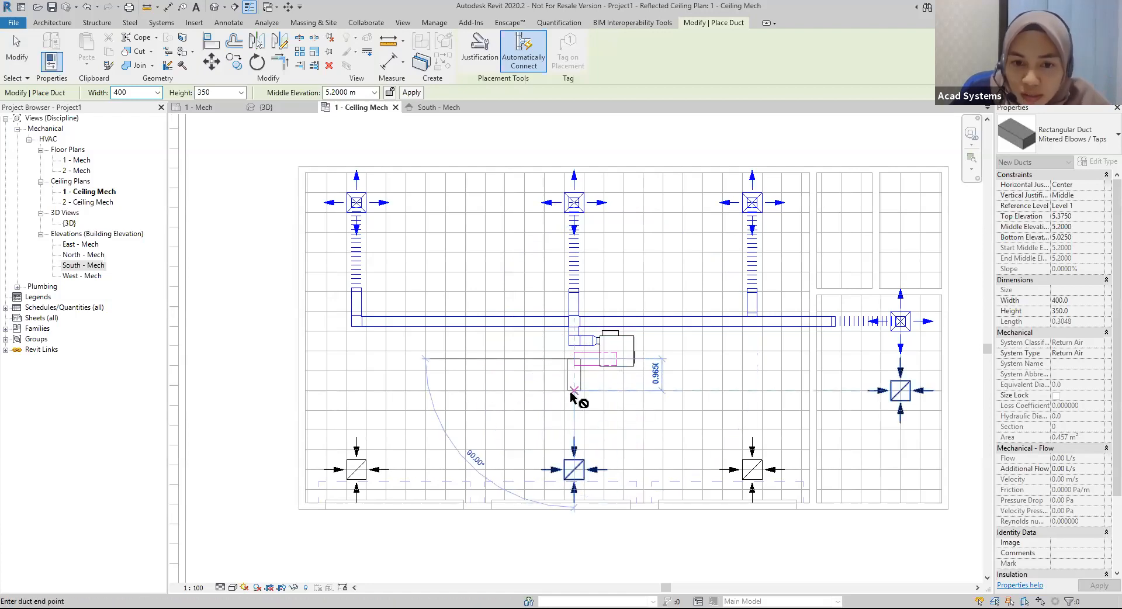
click(831, 391)
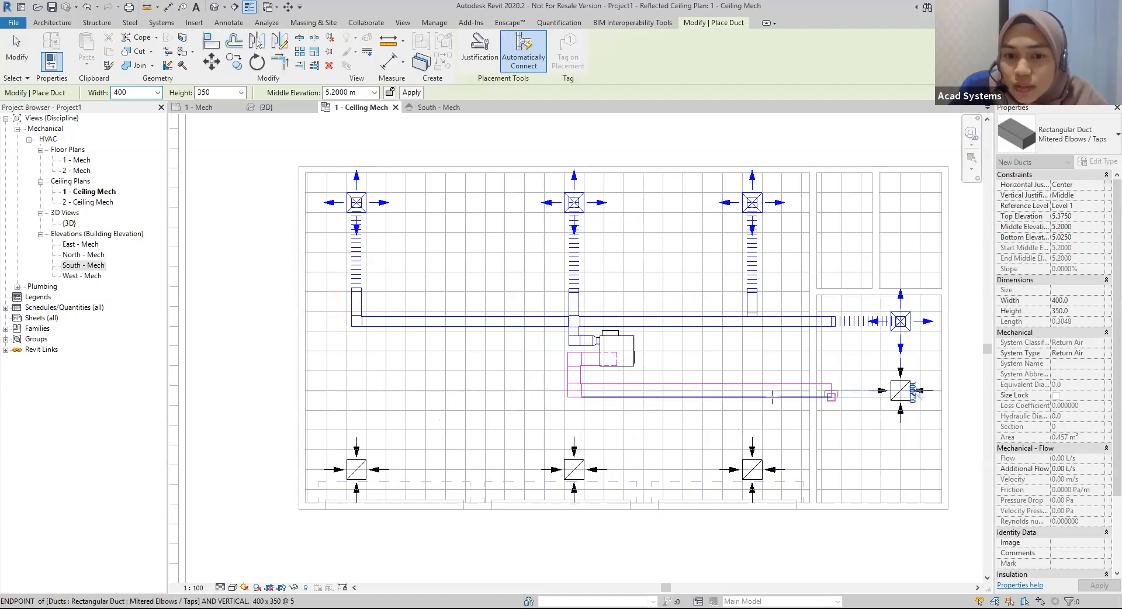
key(Escape)
key(Escape)
Convert the return duct's lower elbow to a tee and run a duct to above the left return diffuser, ending in a 0.6 m downward branch.
scroll(573, 401, up, 3)
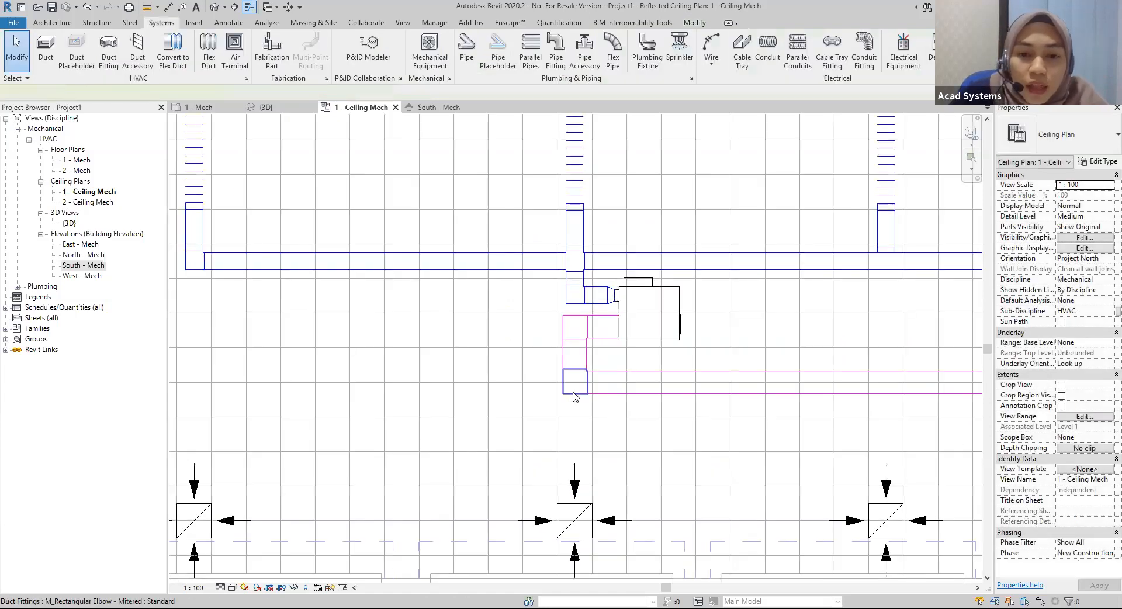
click(574, 392)
key(Escape)
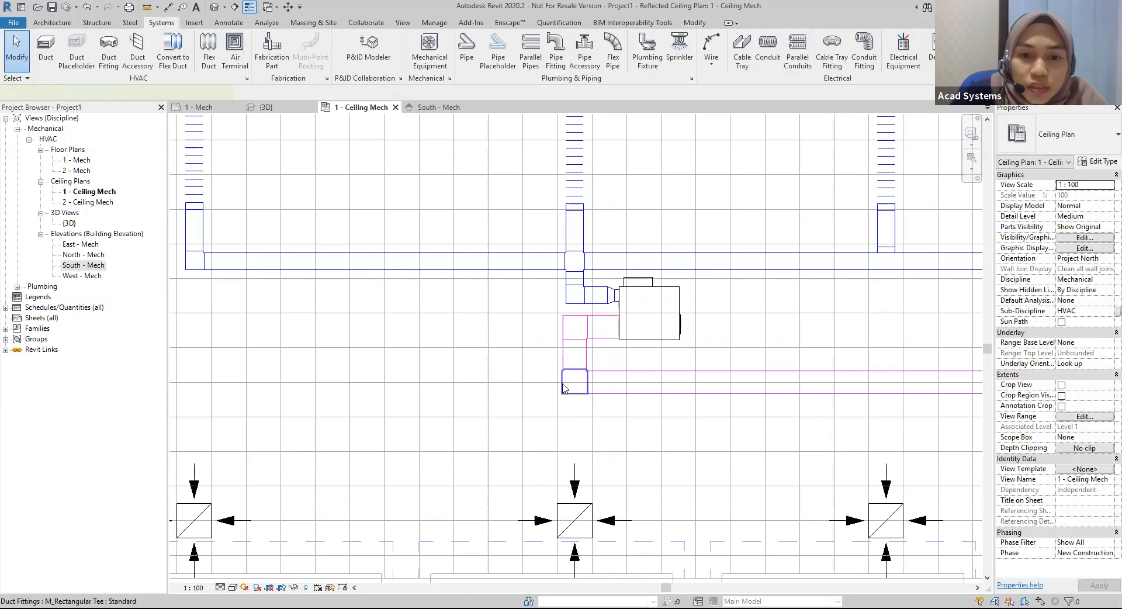
click(562, 384)
right_click(563, 383)
click(597, 124)
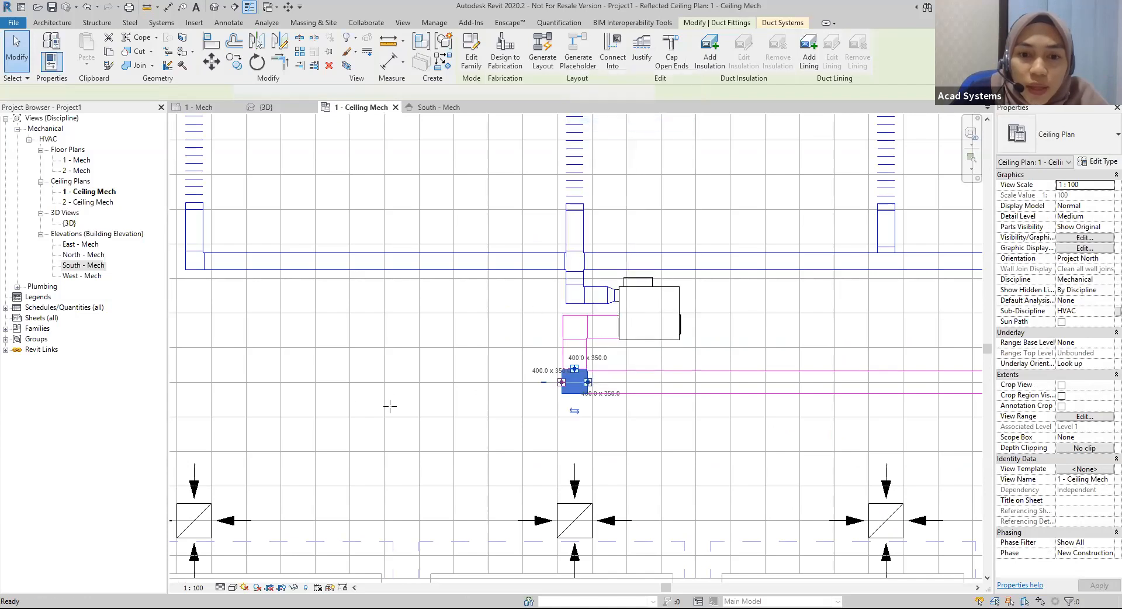
scroll(327, 380, down, 3)
click(329, 366)
click(331, 388)
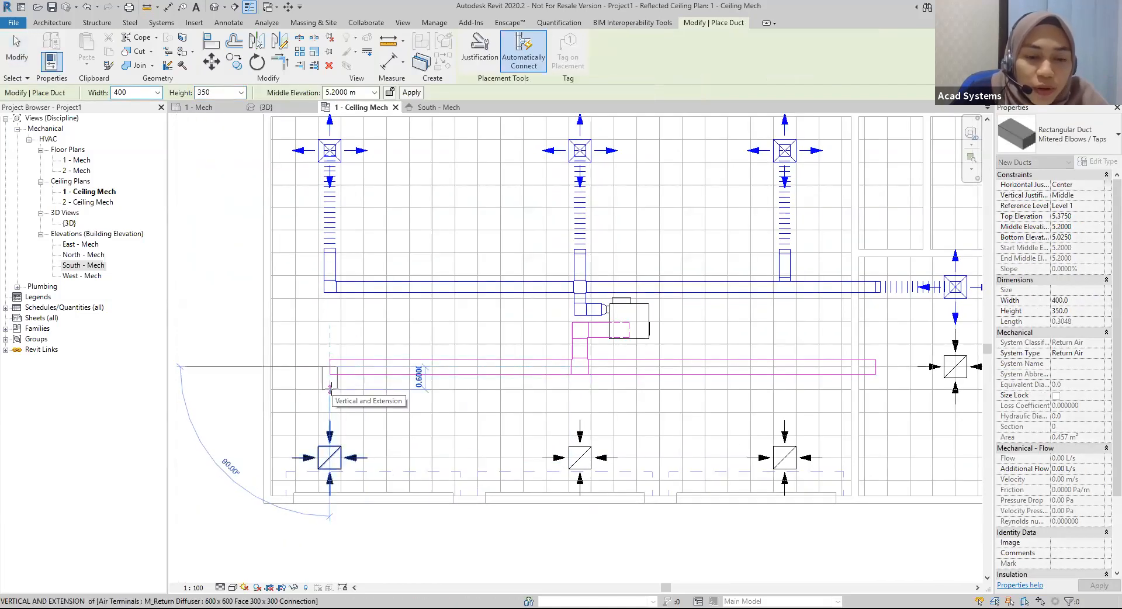
key(Escape)
key(Escape)
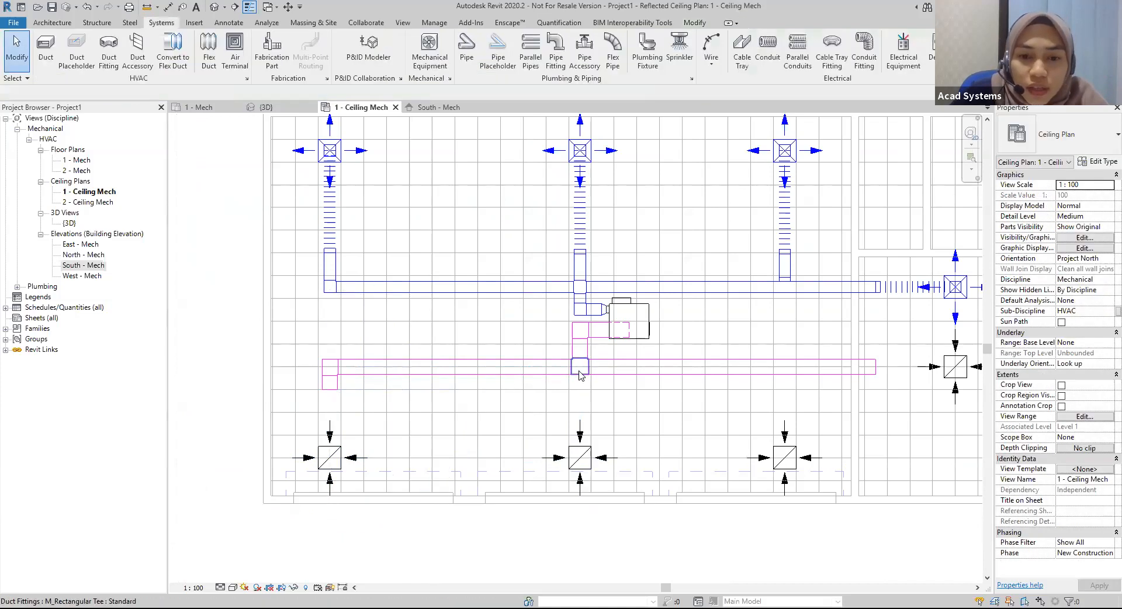
Convert the return main's tee to a cross and draw a short 400 x 350 mm branch down towards the middle return diffuser.
click(580, 371)
scroll(581, 375, up, 5)
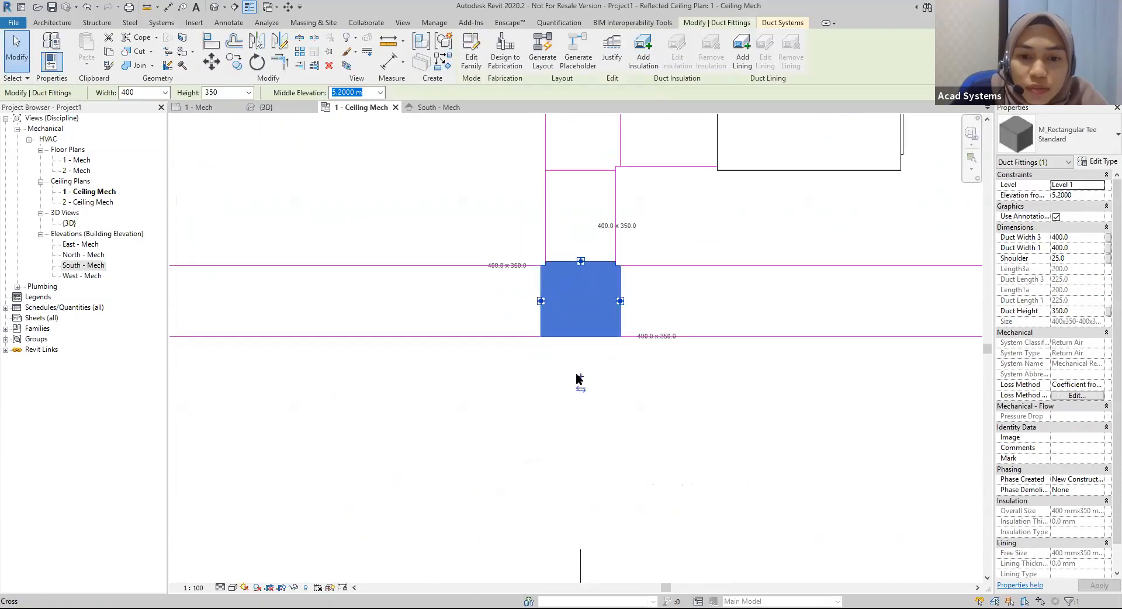
key(Escape)
scroll(580, 377, down, 5)
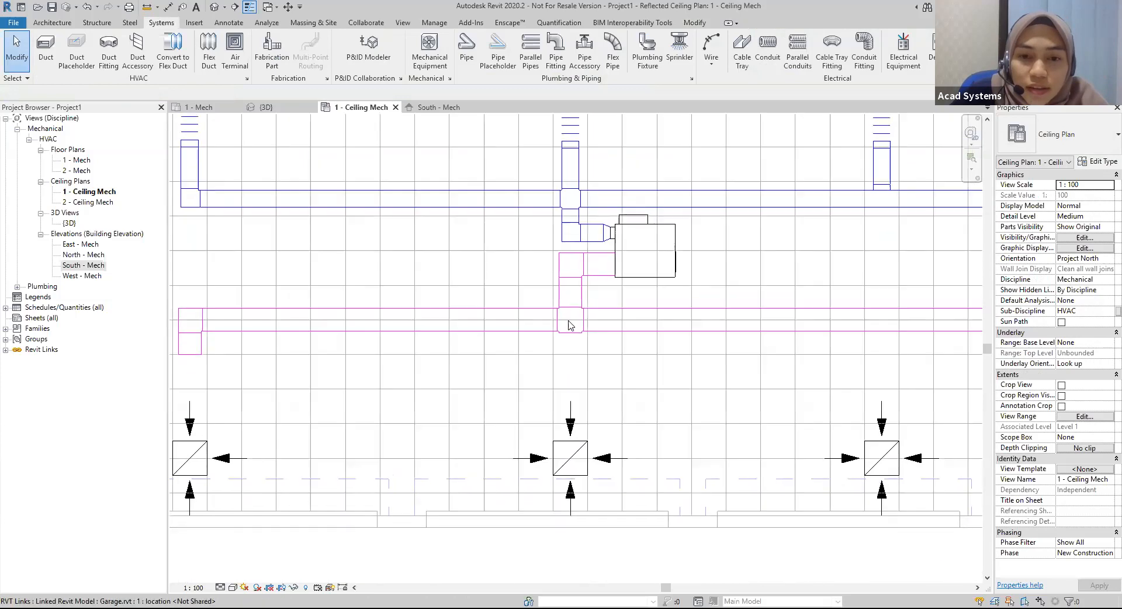
click(574, 337)
right_click(570, 334)
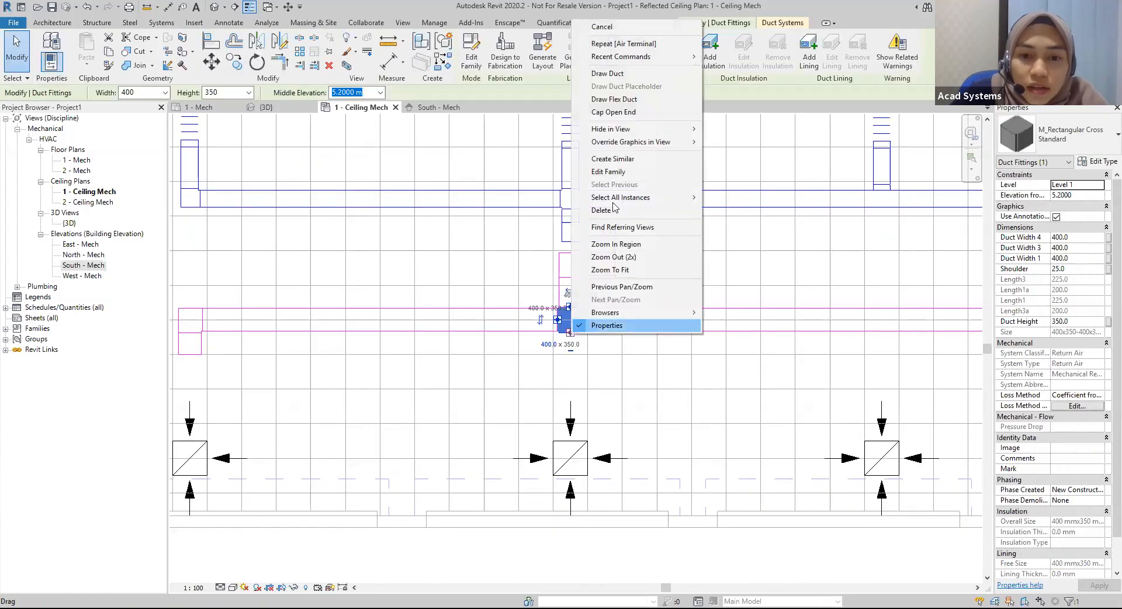
click(608, 74)
click(570, 354)
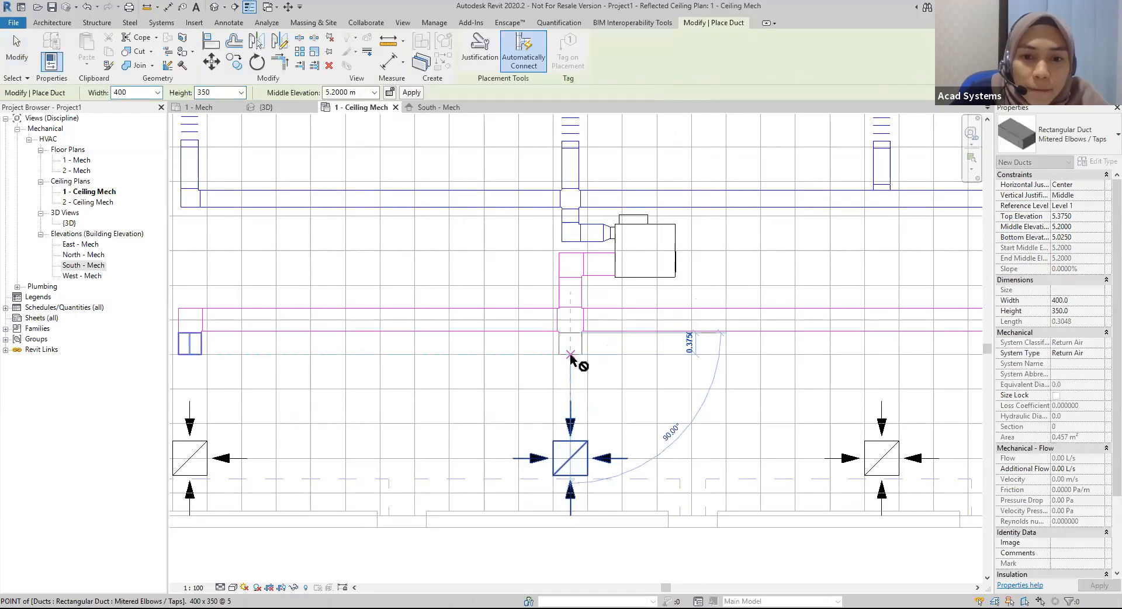
key(Escape)
key(Escape)
Draw a branch duct about 0.4 m long from the return main down towards the large room's right return diffuser.
scroll(498, 383, down, 3)
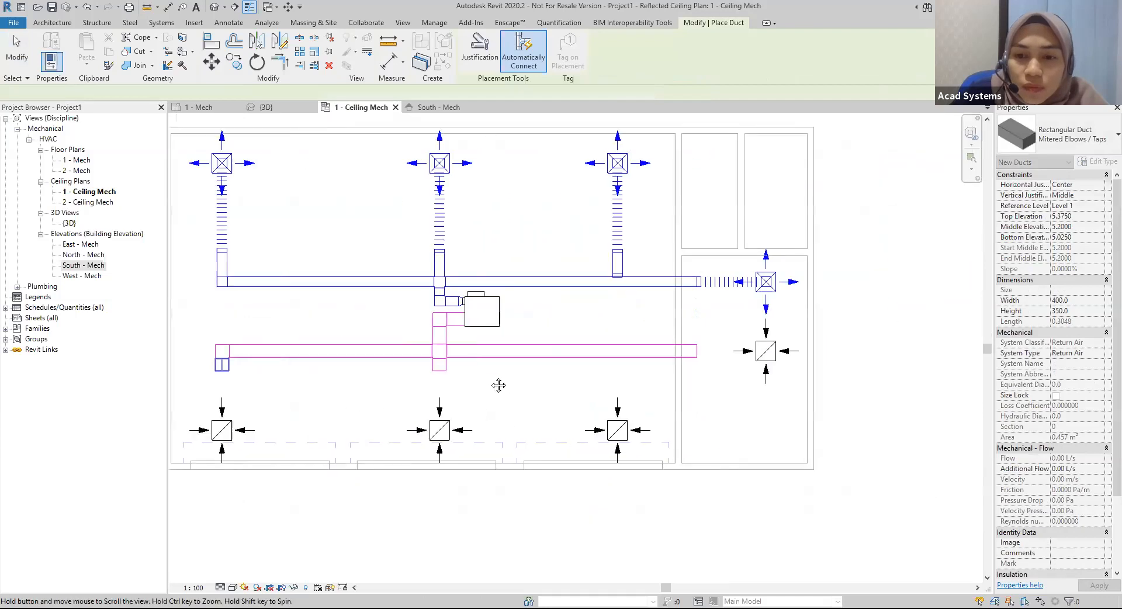
click(611, 357)
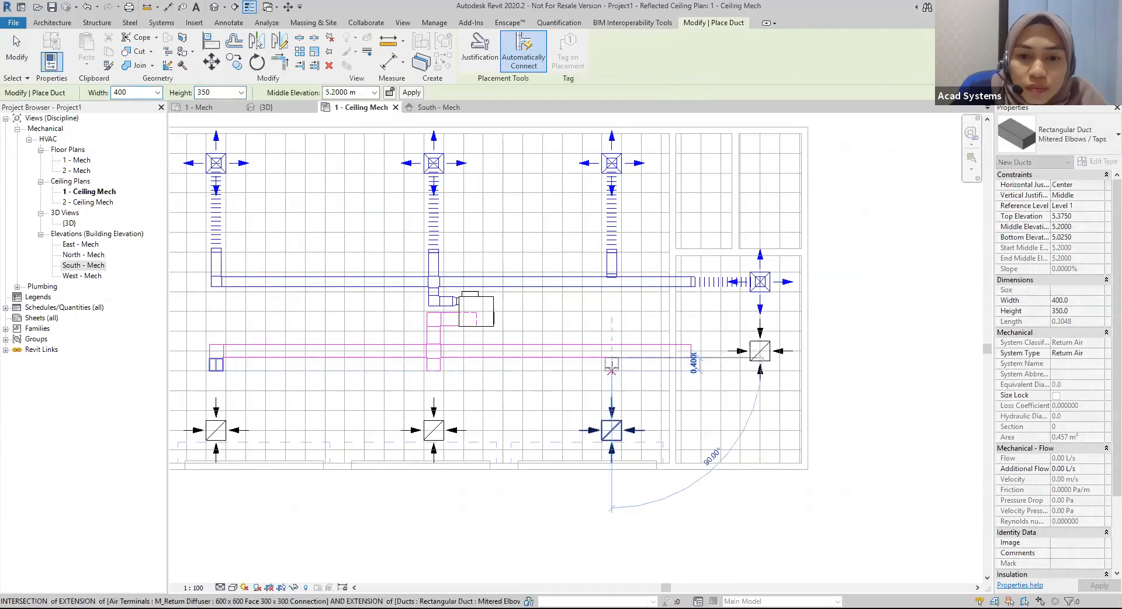
key(Escape)
key(Escape)
scroll(342, 350, down, 2)
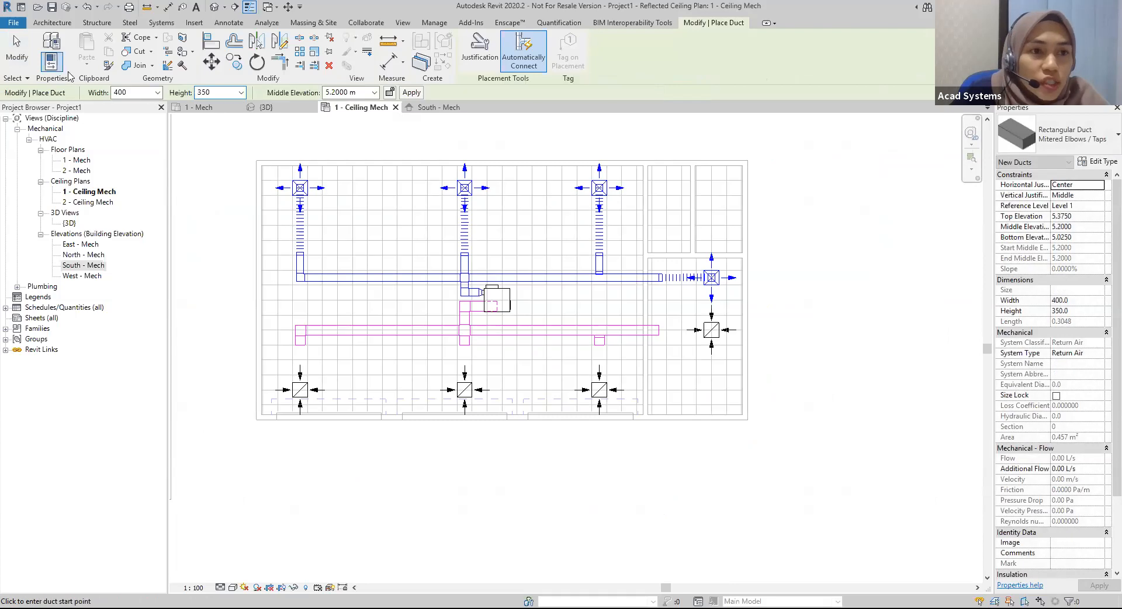
Connect the left return diffuser to its branch duct with 300 mm round flex duct.
click(157, 22)
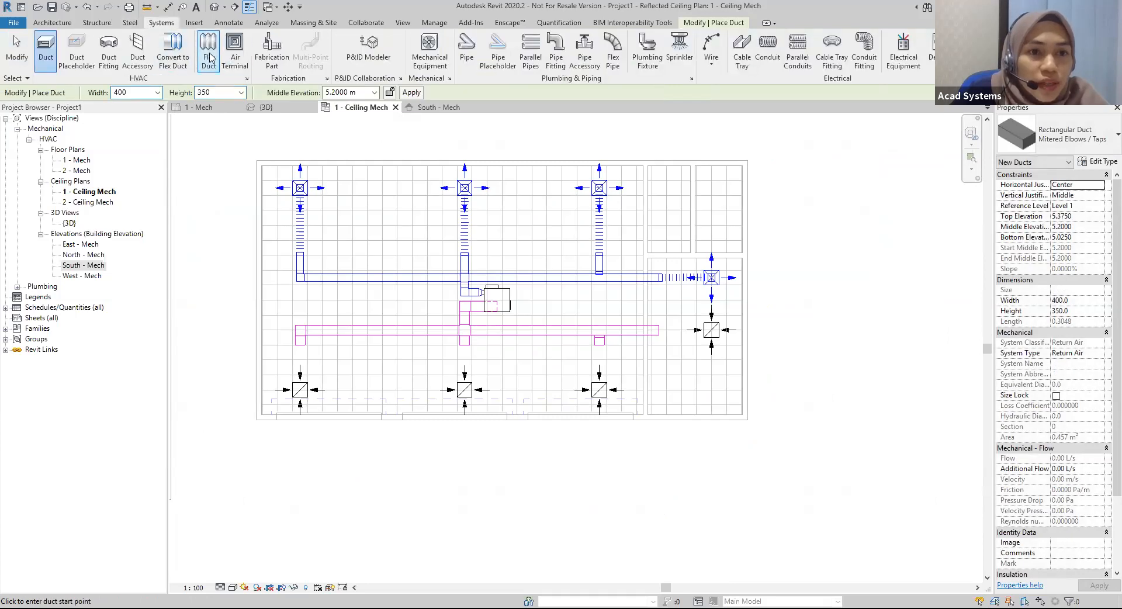
click(209, 57)
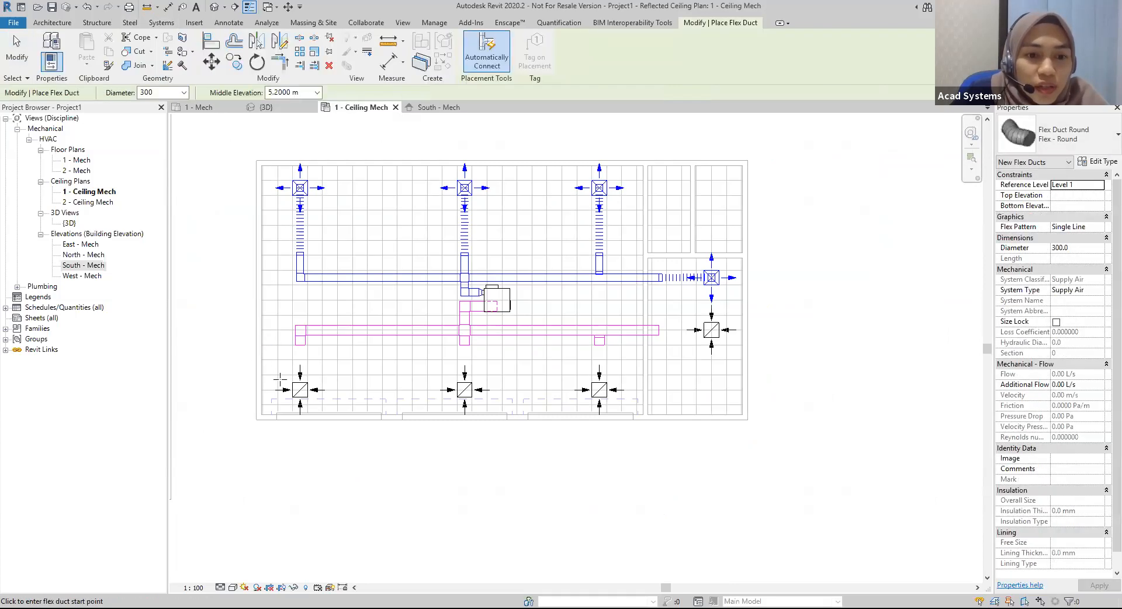
scroll(297, 393, up, 4)
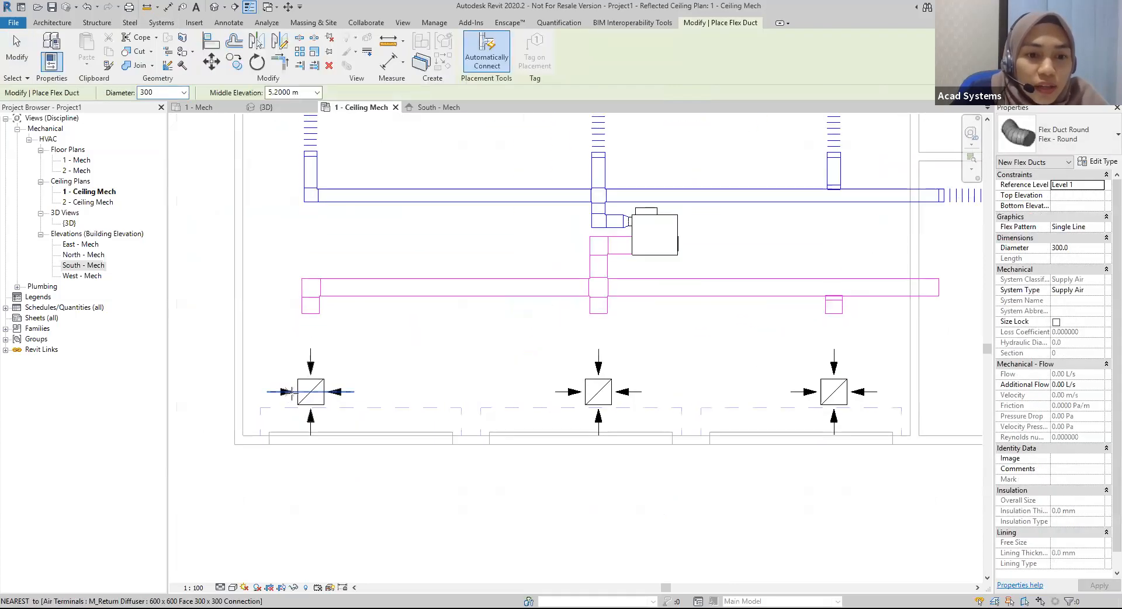
click(324, 390)
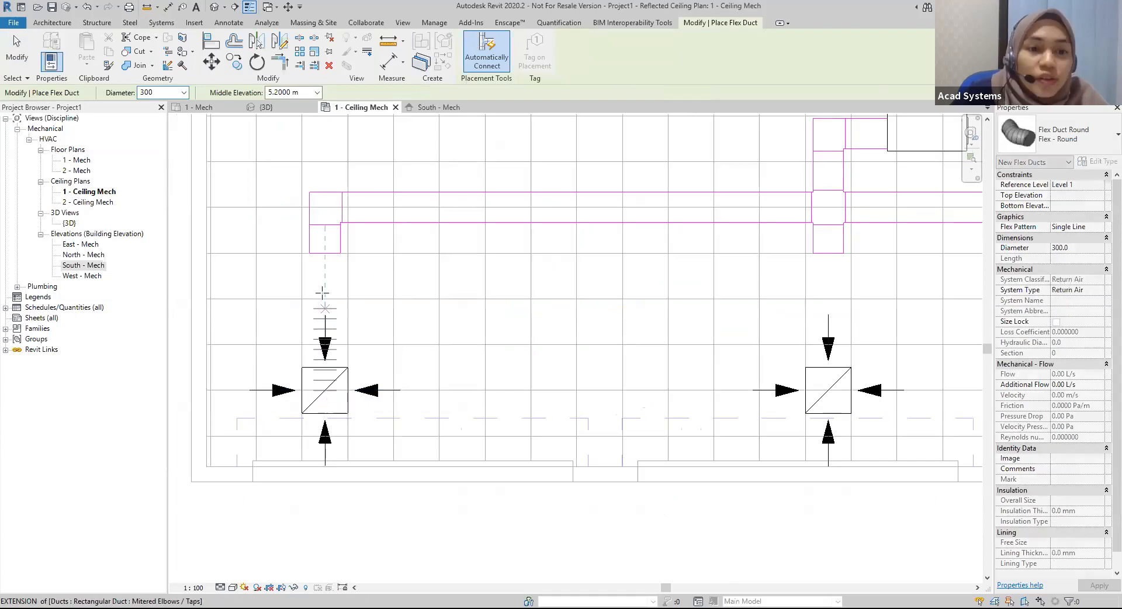
click(325, 253)
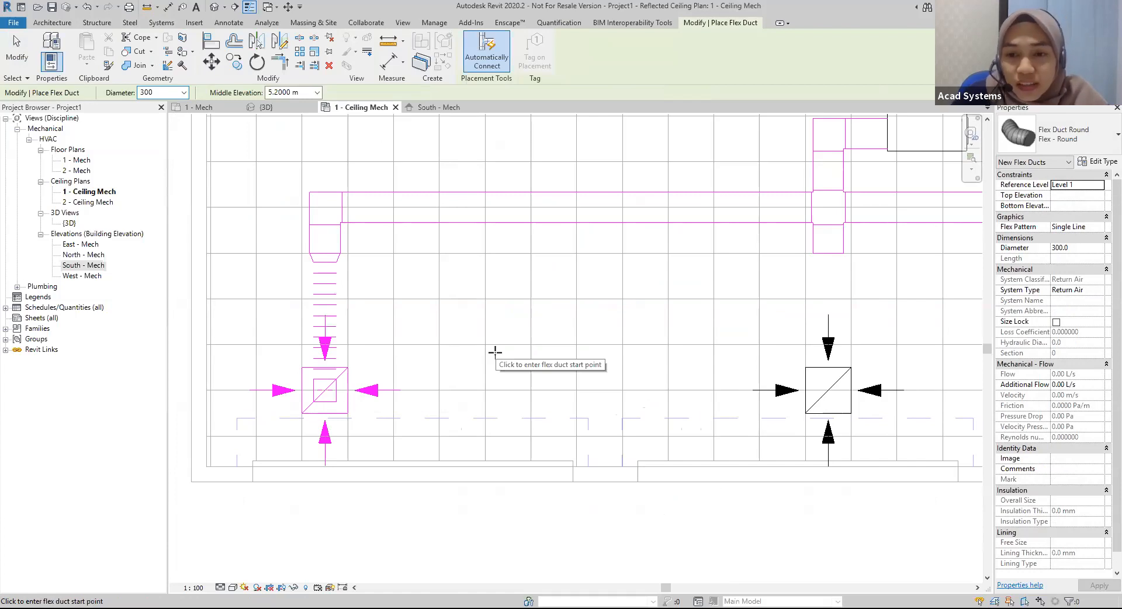
key(Escape)
key(Escape)
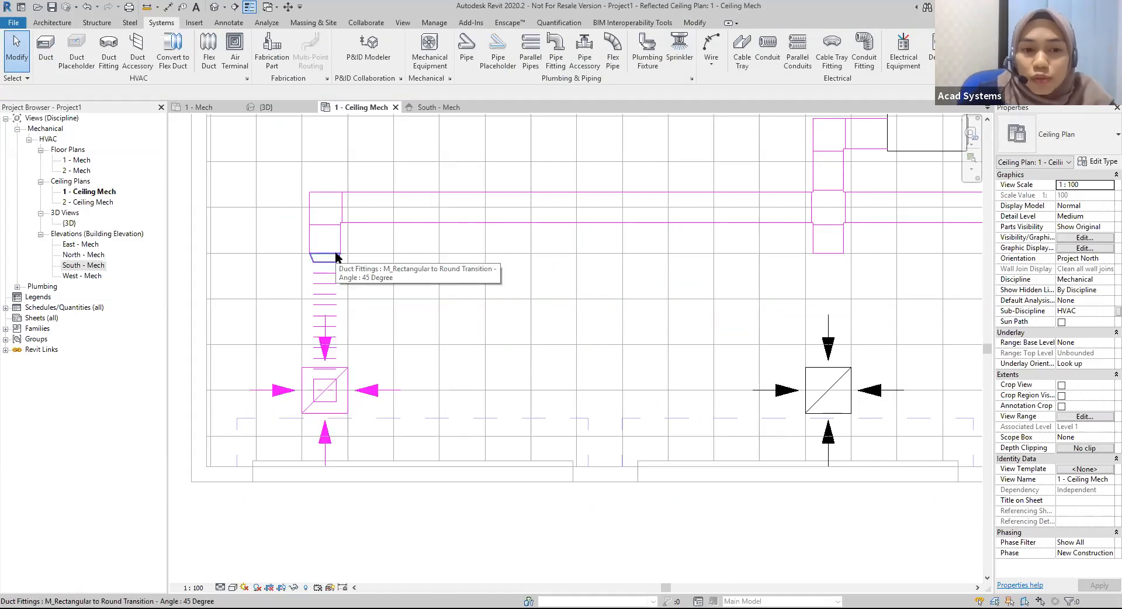
Connect the middle return diffuser to the branch below the cross with 300 mm round flex duct.
scroll(775, 380, down, 3)
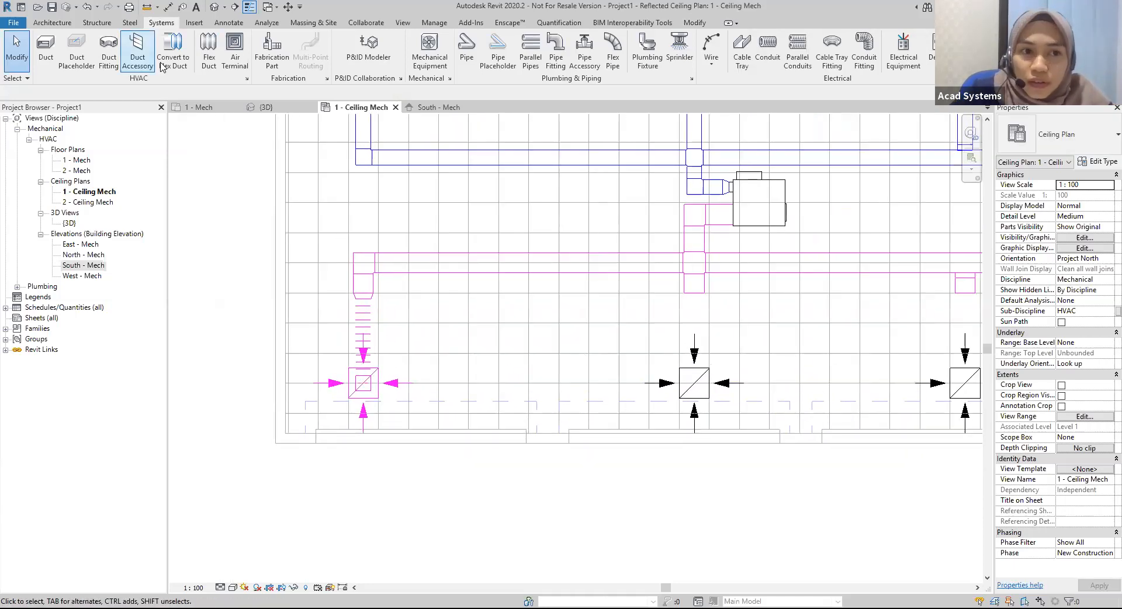
click(209, 49)
scroll(699, 324, up, 3)
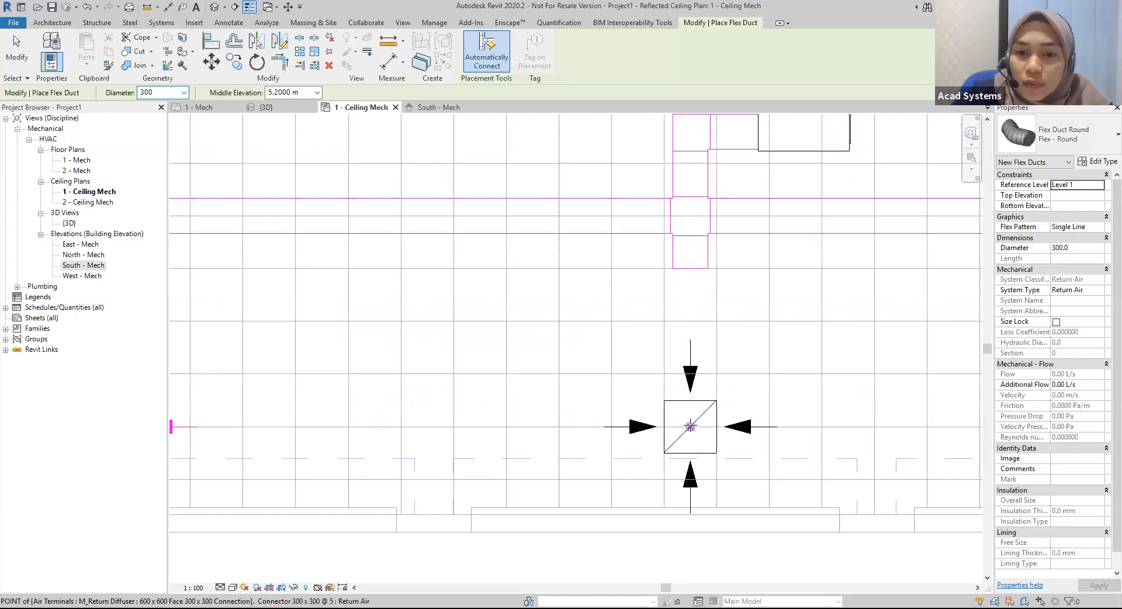
click(690, 426)
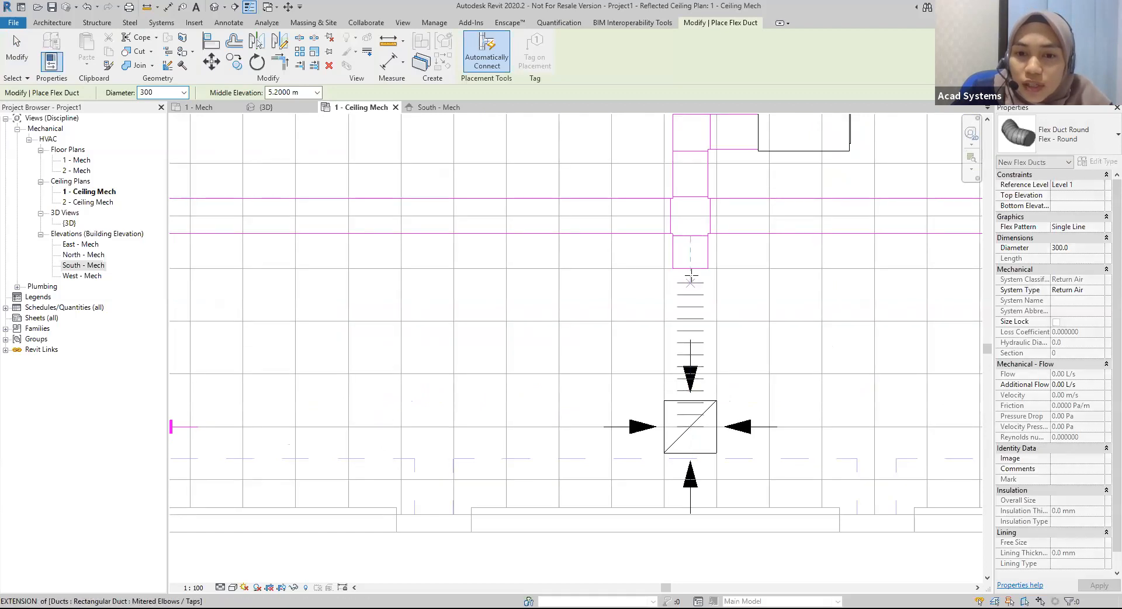
click(690, 280)
scroll(509, 378, down, 4)
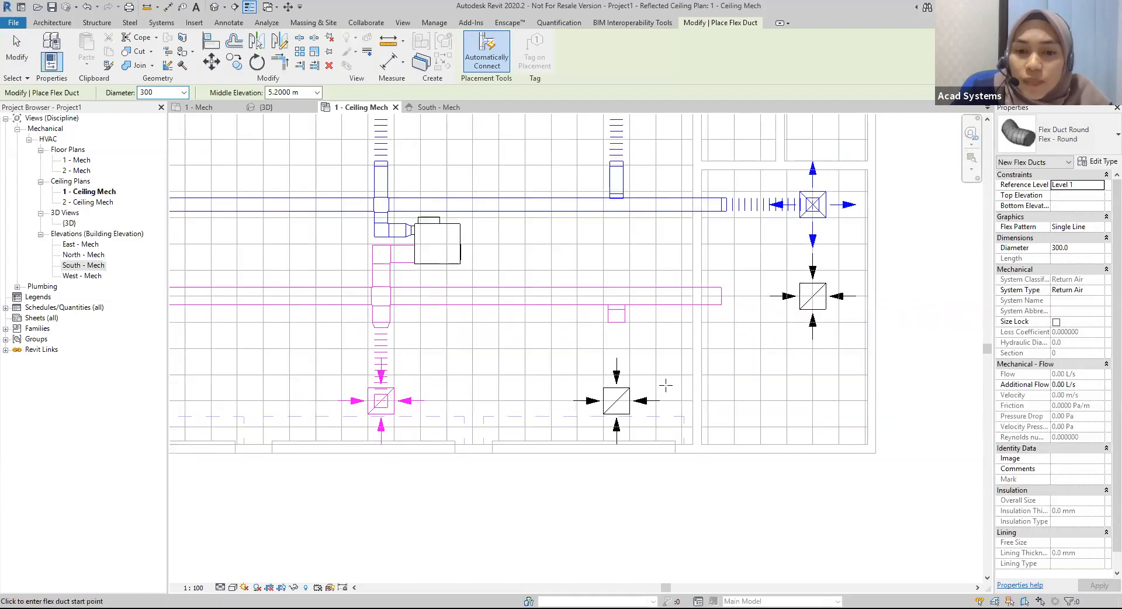
Connect the large room's right return diffuser to its branch and the return main's end to the small room's return diffuser with 300 mm flex duct.
scroll(664, 383, up, 3)
click(596, 407)
click(597, 249)
click(775, 249)
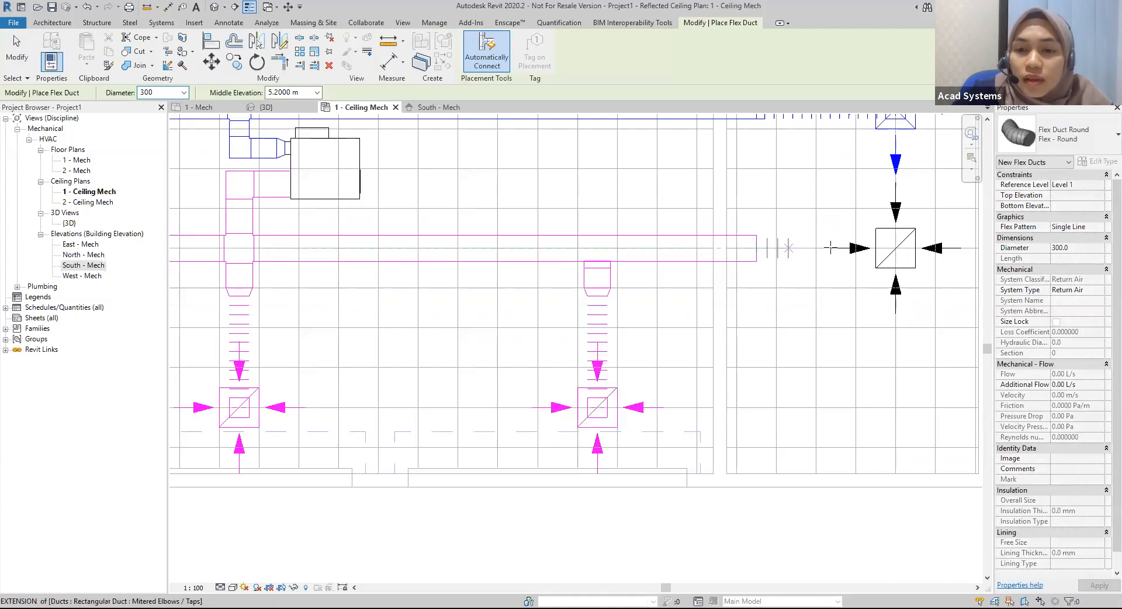
click(895, 249)
key(Escape)
key(Escape)
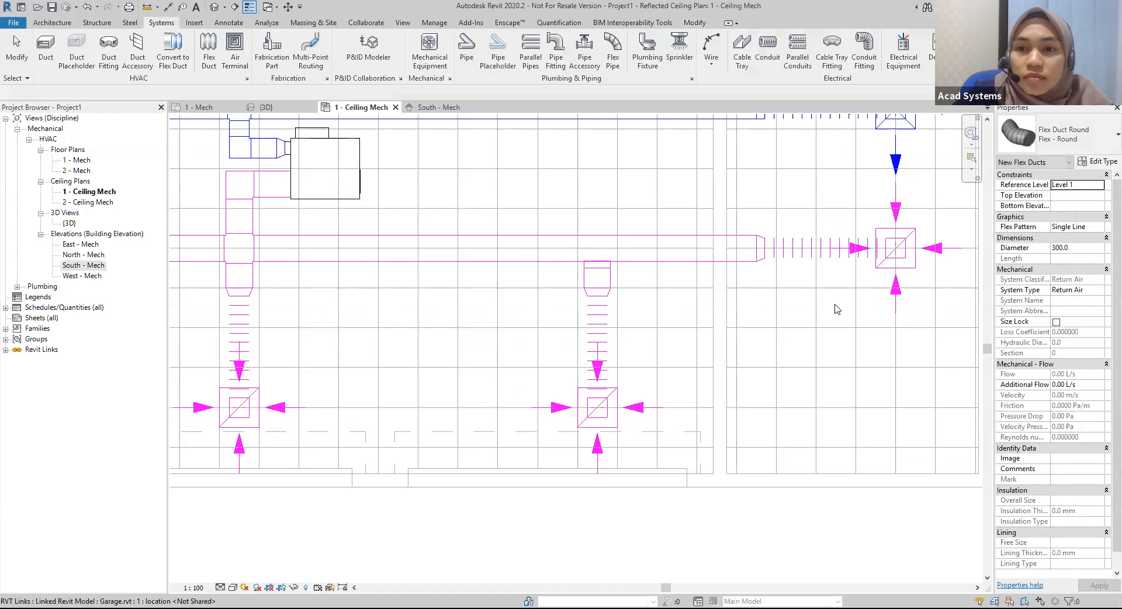
Open the 3D view to examine the supply and return ductwork in the garage.
click(266, 107)
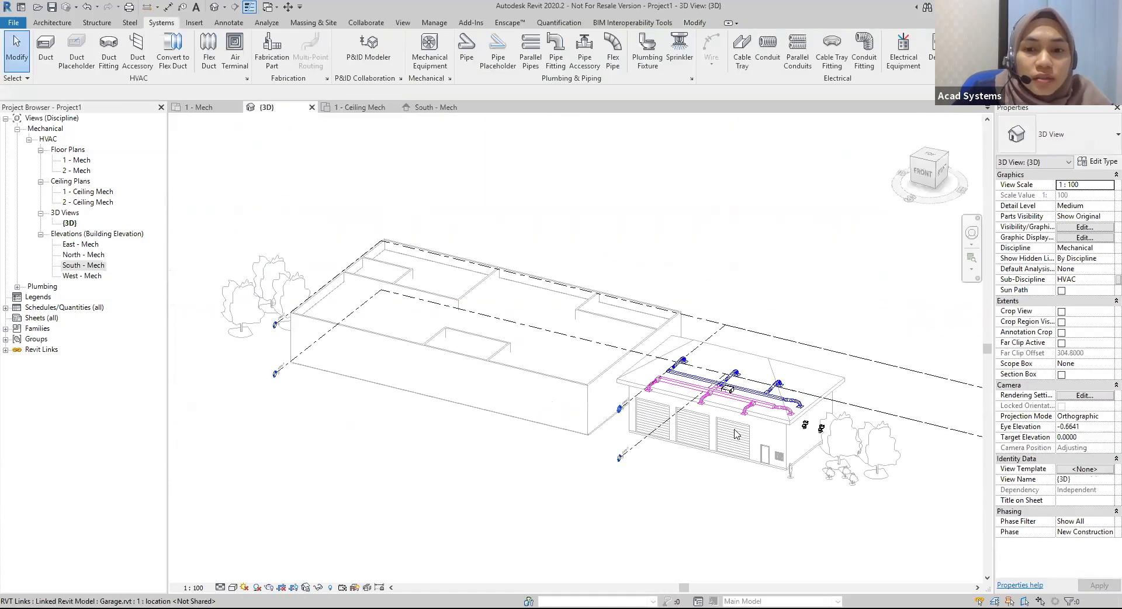
Delete the flex duct and its transition between the right-hand return branch and its diffuser in the 1 - Ceiling Mech plan.
scroll(751, 416, up, 4)
scroll(751, 416, up, 4)
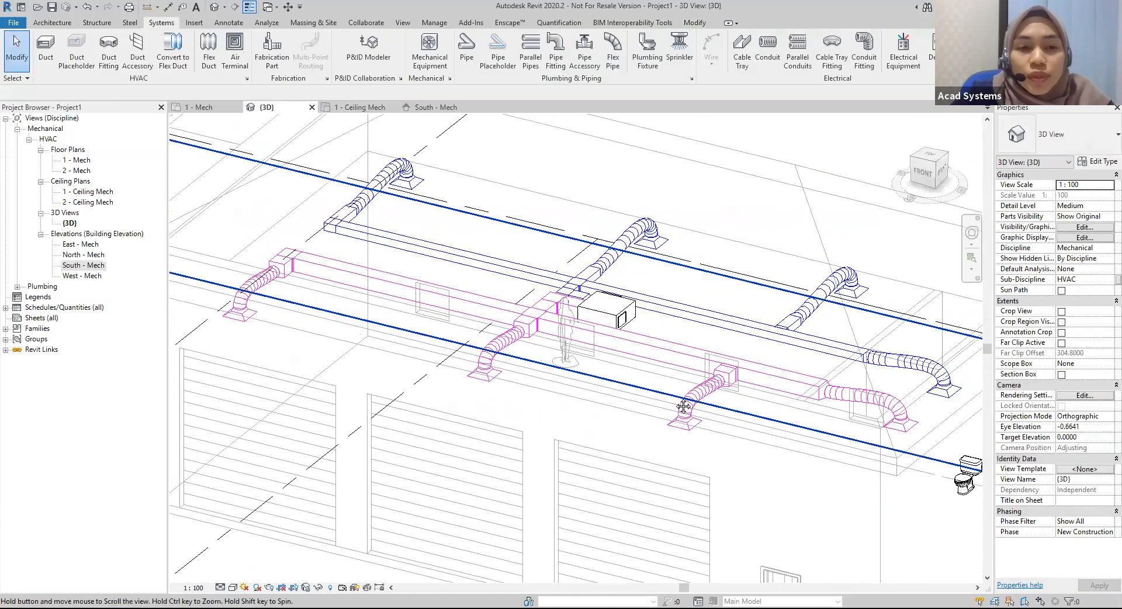
mouse_move(653, 391)
shift+middle_down()
mouse_move(647, 377)
mouse_move(659, 402)
shift+middle_up()
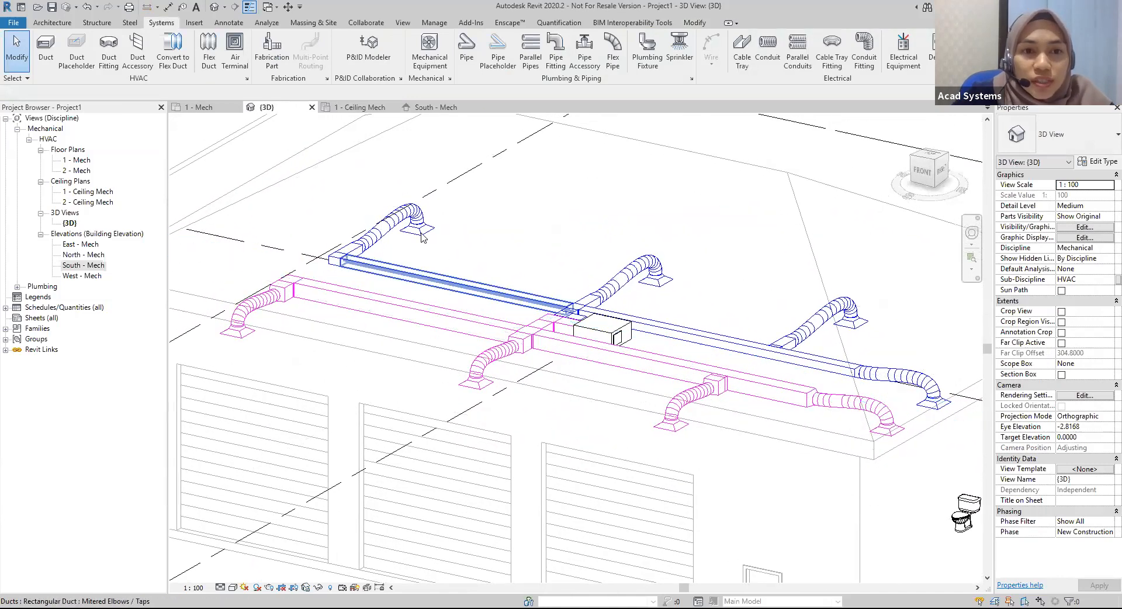
click(361, 109)
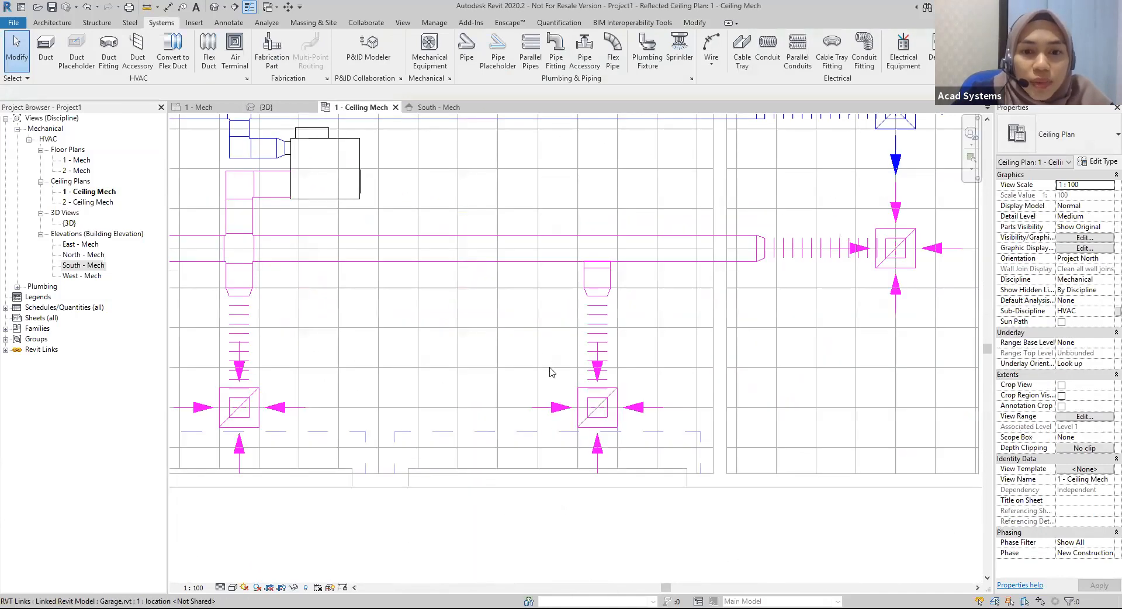
click(599, 336)
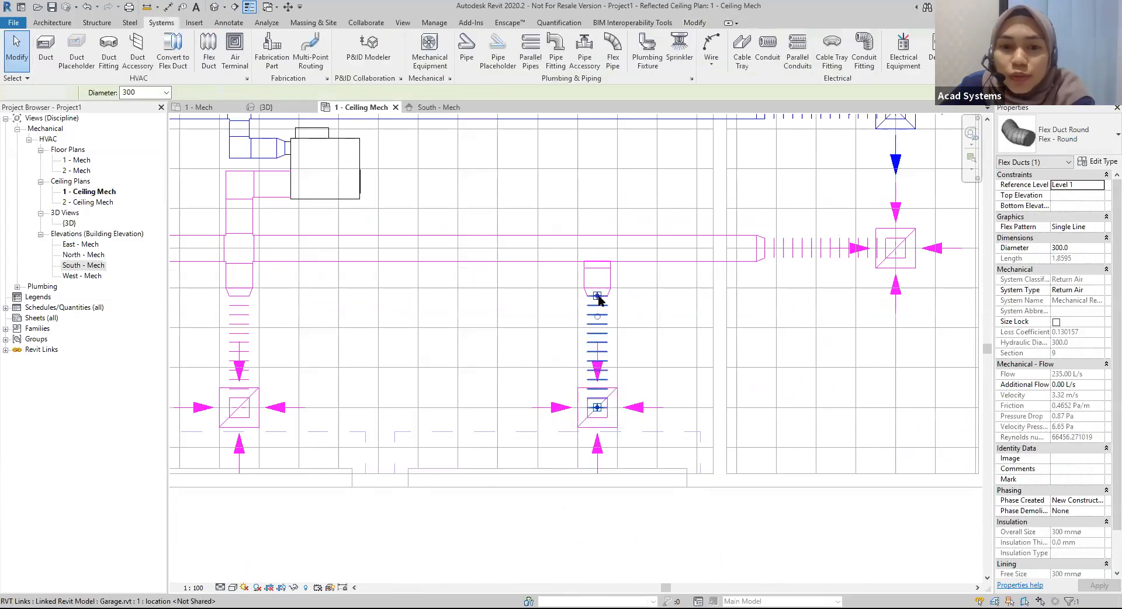
key(Delete)
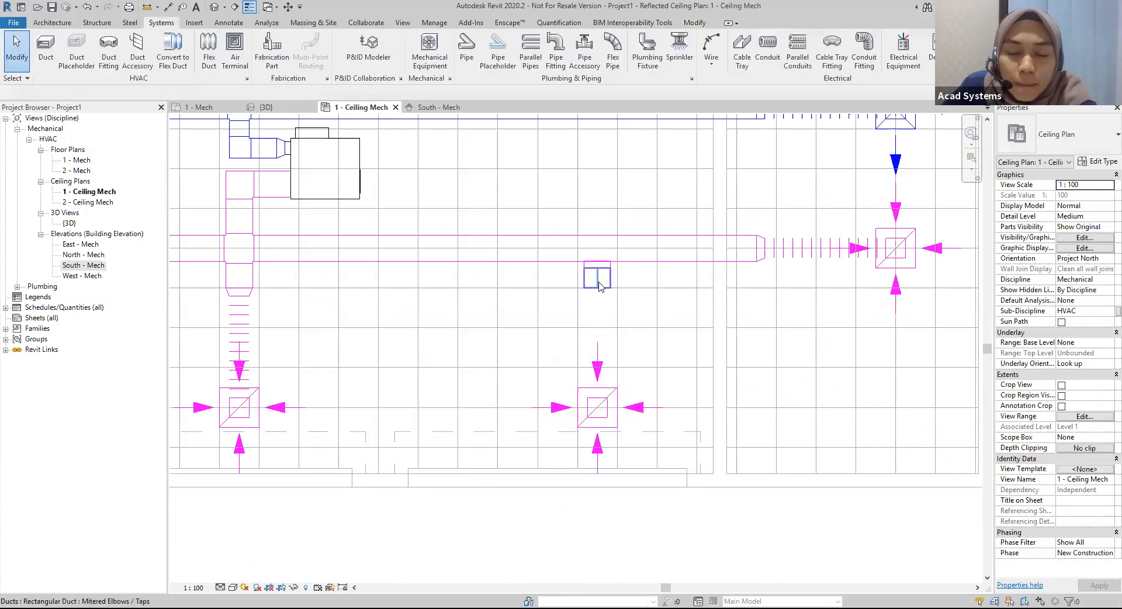
Lengthen the rectangular return branch duct towards its diffuser to about 1.11 m.
click(597, 290)
drag(598, 289, 597, 341)
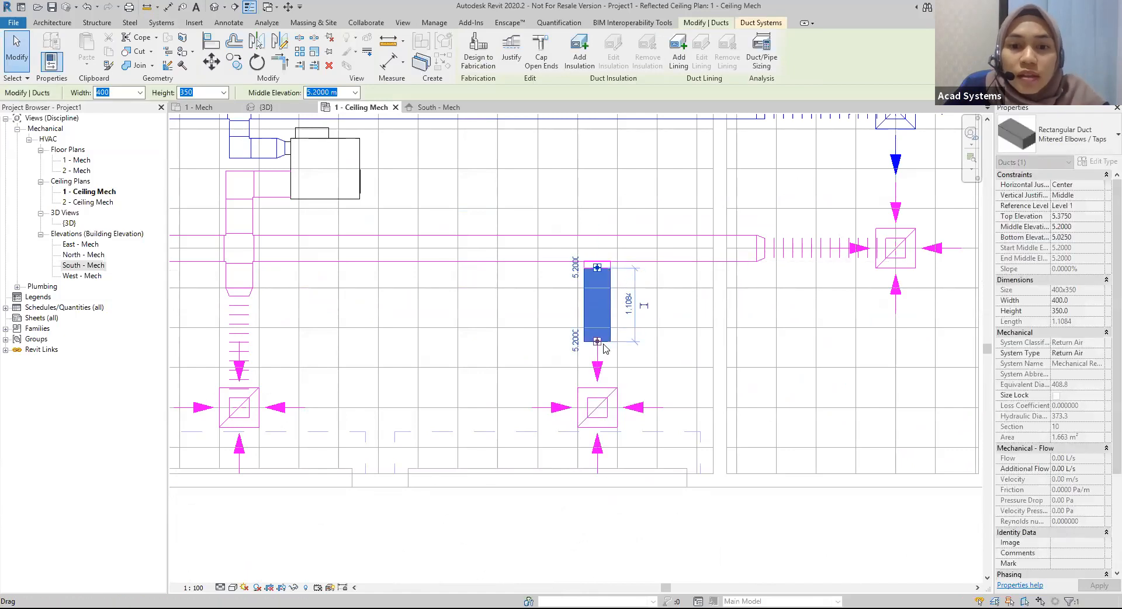
key(Escape)
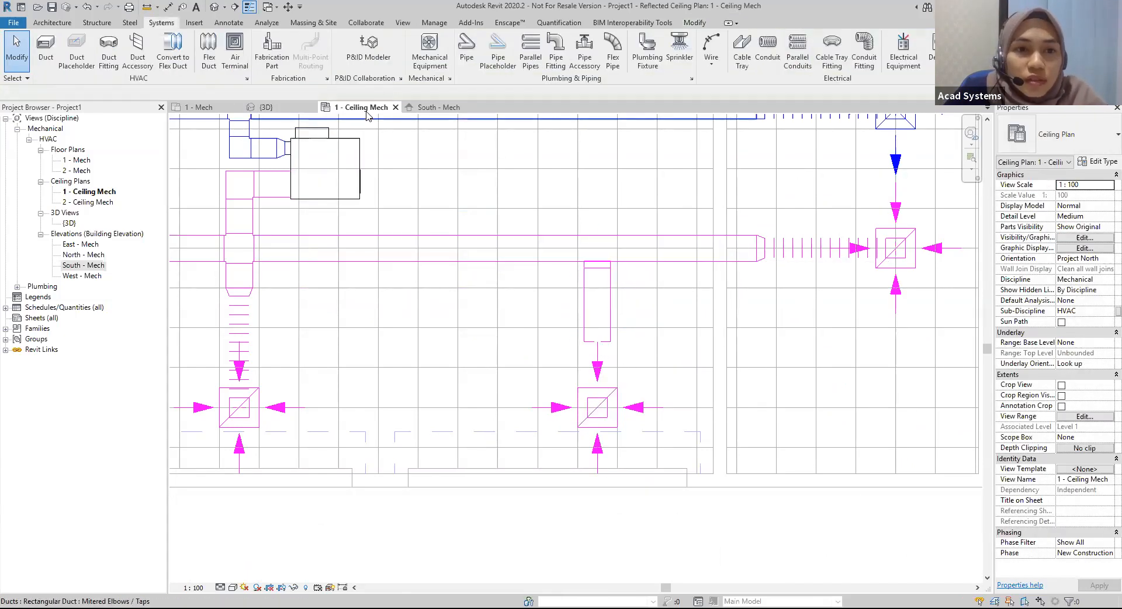
Delete the leftover rectangular-to-round transition on the disconnected return diffuser in the 3D view.
click(266, 107)
scroll(690, 412, up, 6)
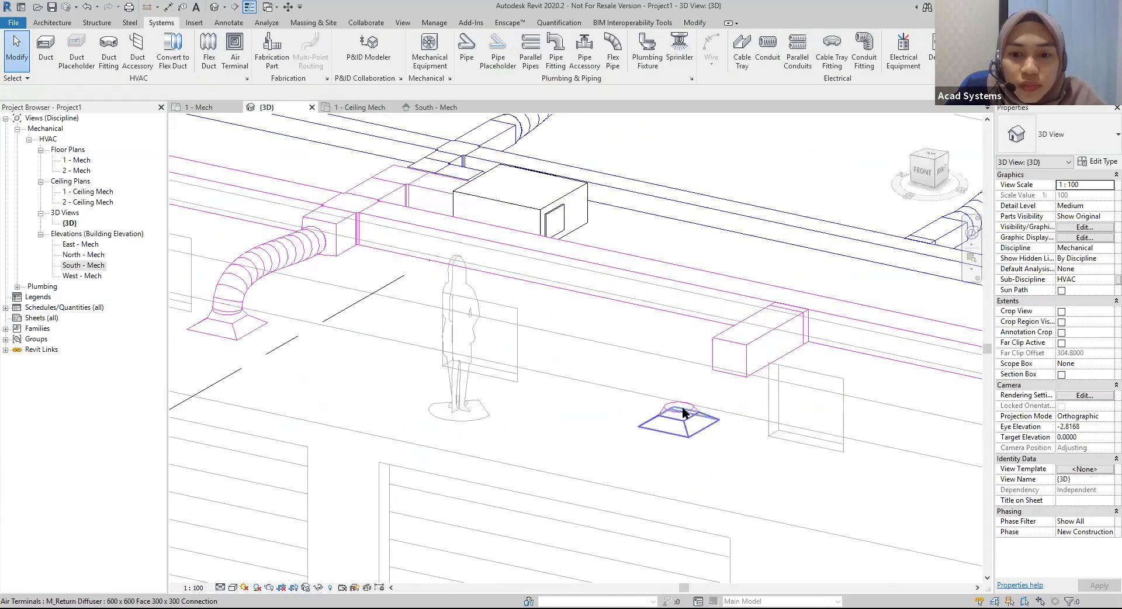
click(690, 412)
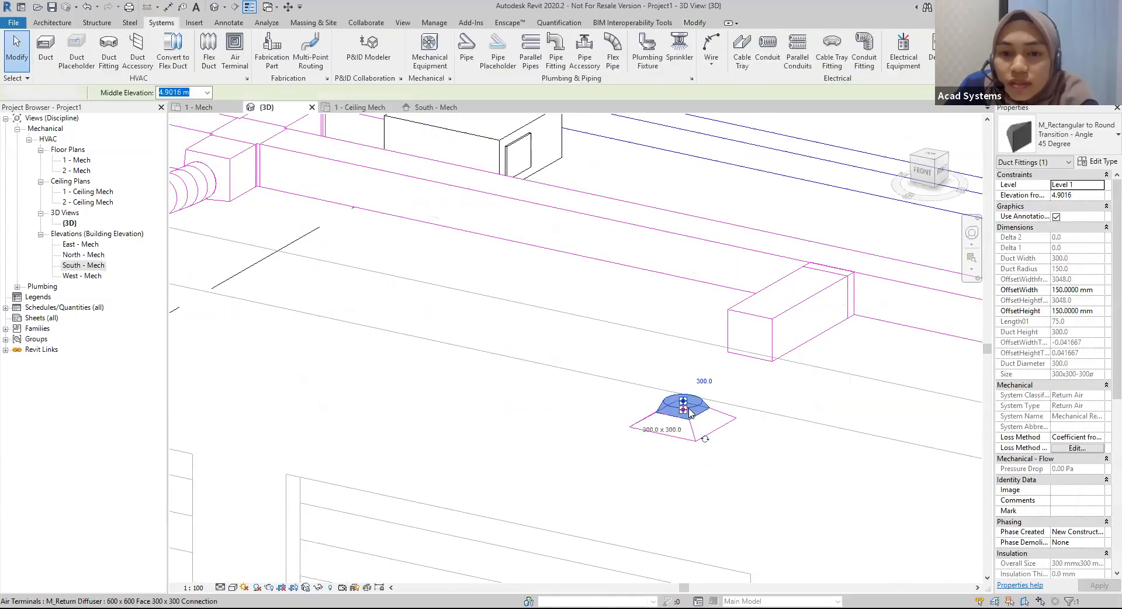
key(Escape)
Draw a 300 mm round flex duct in the 1 - Ceiling Mech plan from the return diffuser to the lengthened branch duct's end.
click(365, 108)
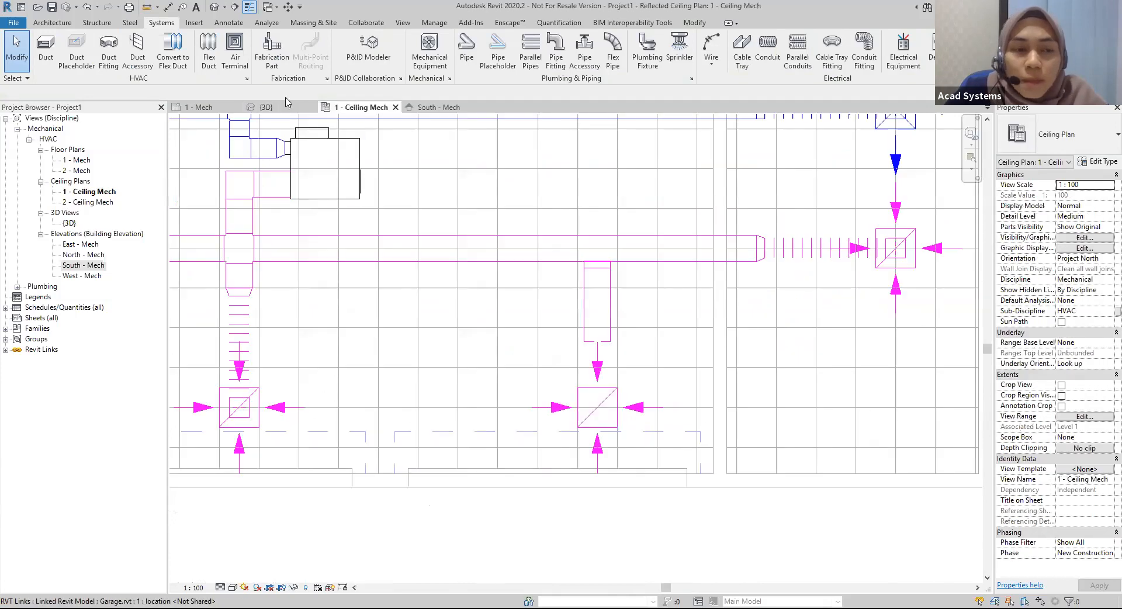
click(206, 57)
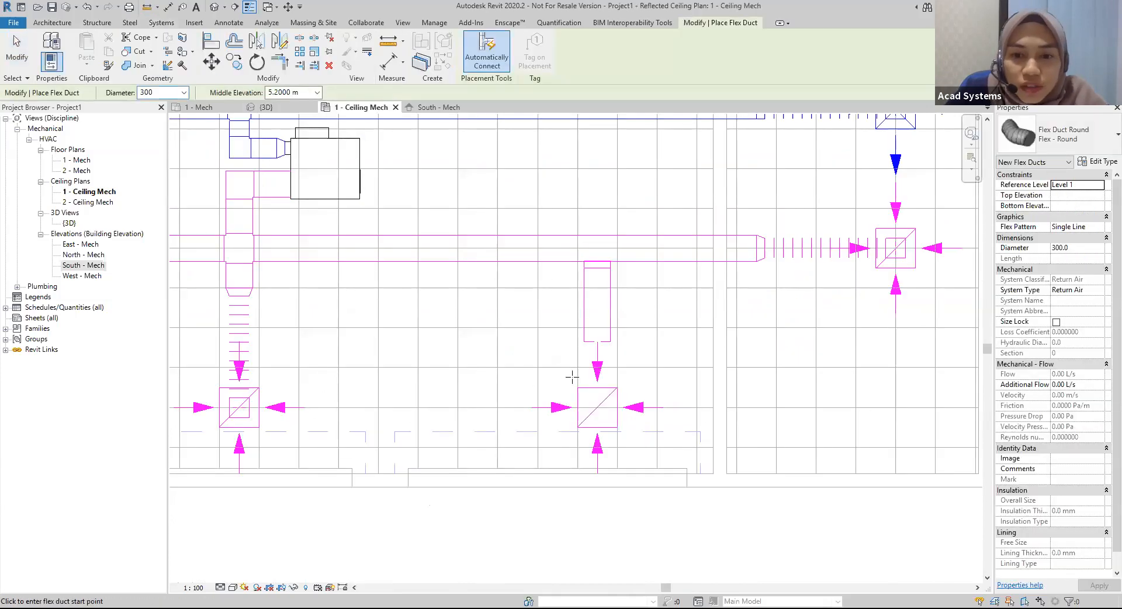
scroll(568, 378, up, 3)
click(621, 429)
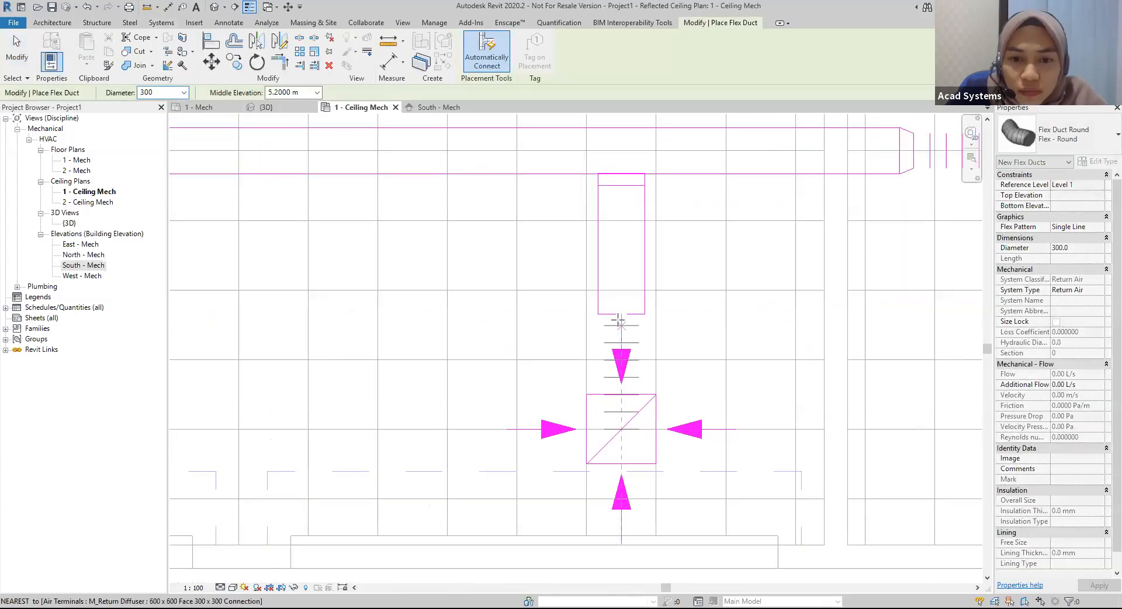
click(621, 314)
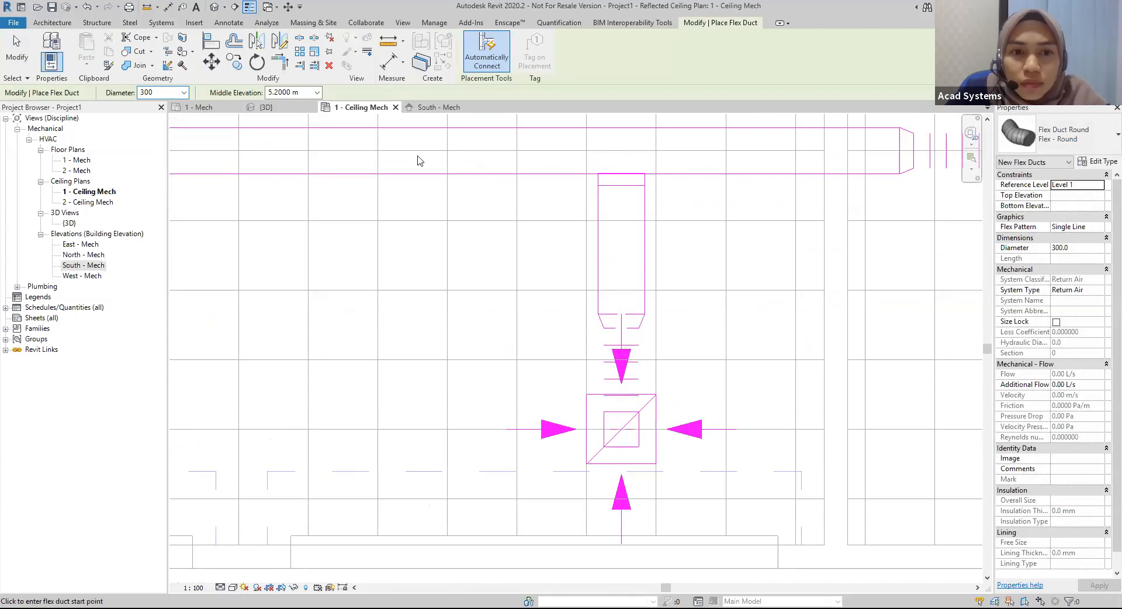
key(Escape)
Inspect the new flex duct and its rectangular-to-round transition at the branch duct in the 3D view.
click(266, 107)
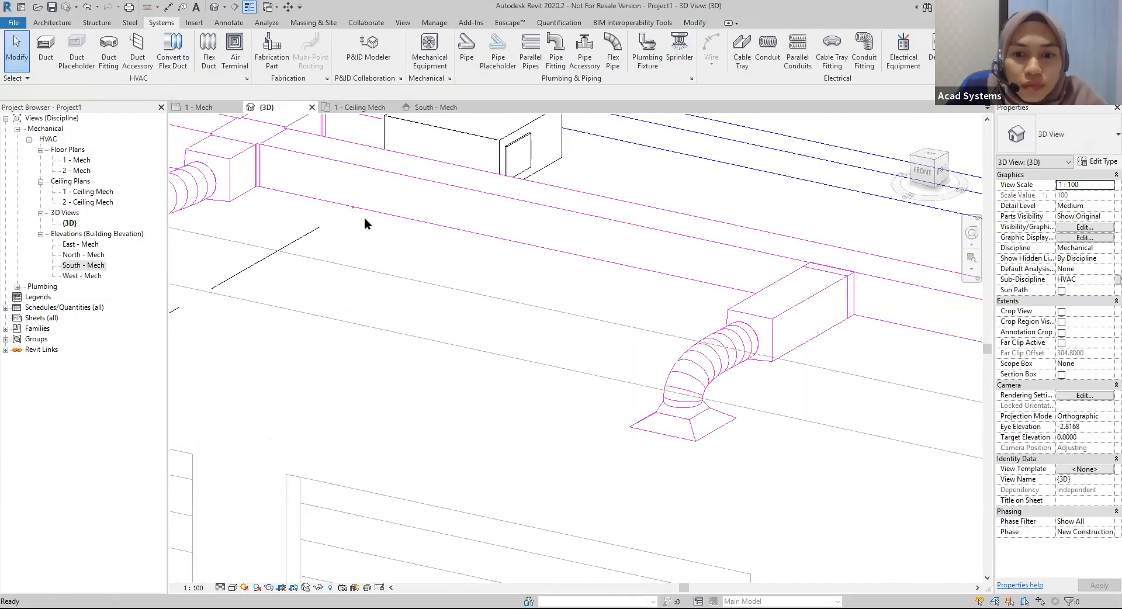
click(693, 387)
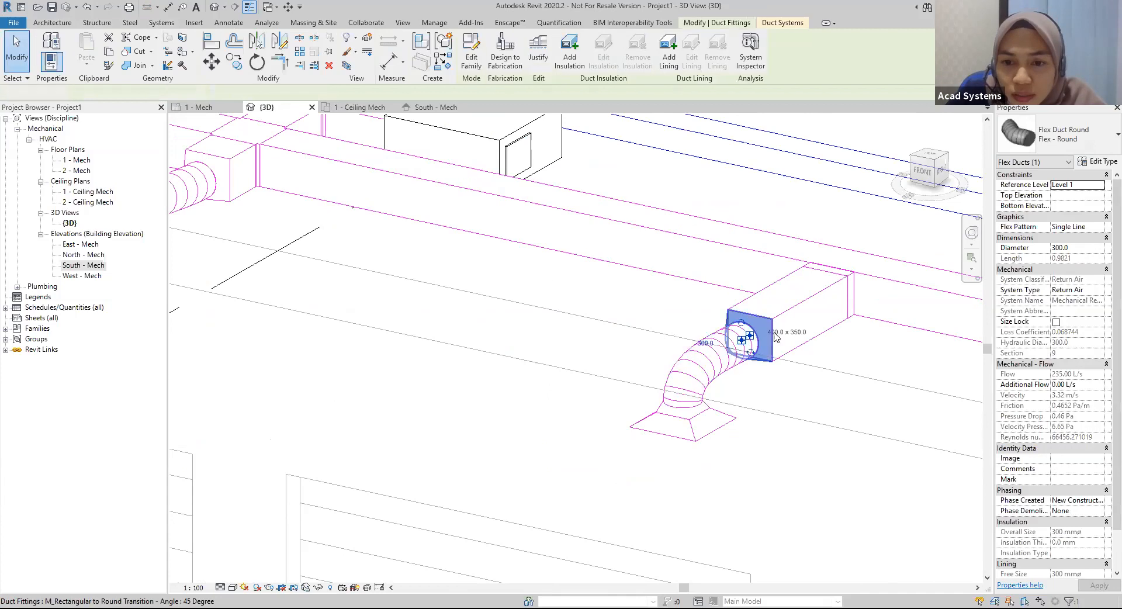
key(Escape)
click(771, 329)
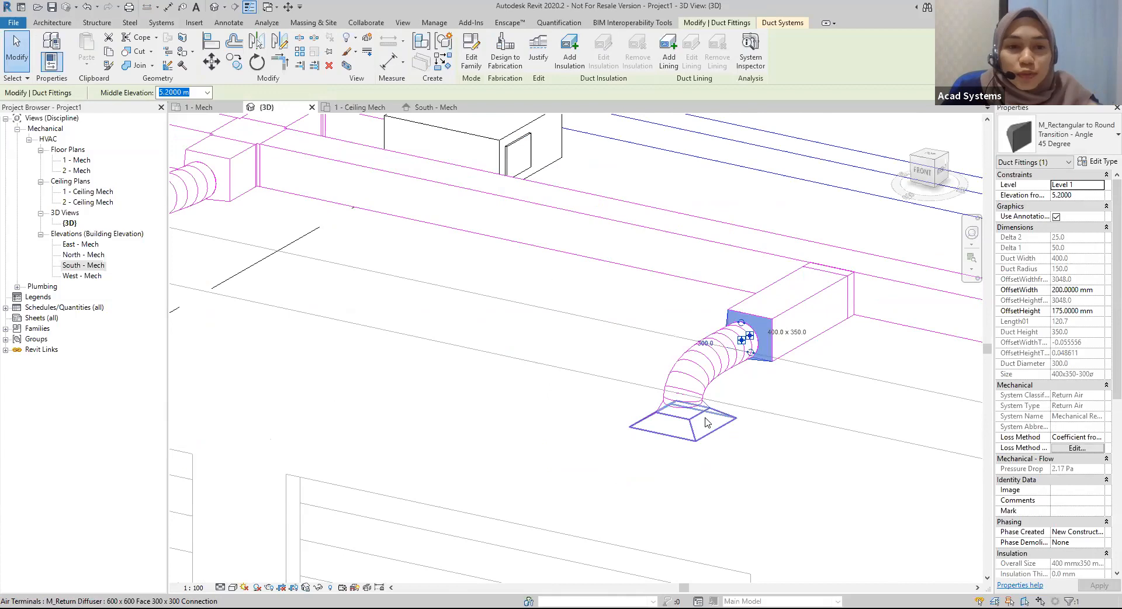
scroll(708, 422, down, 4)
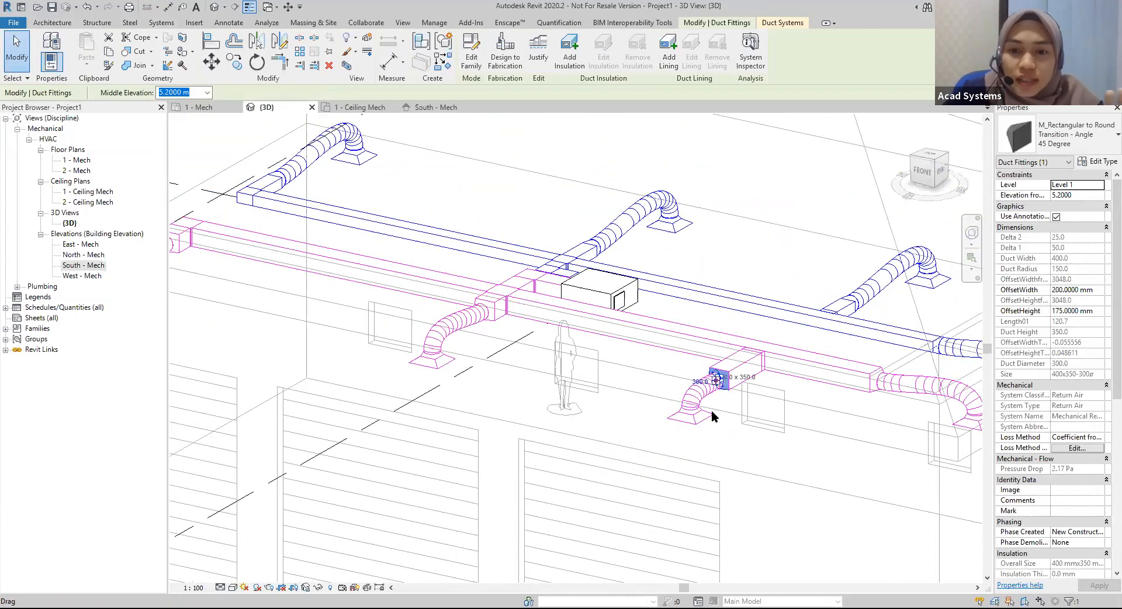
scroll(712, 412, down, 4)
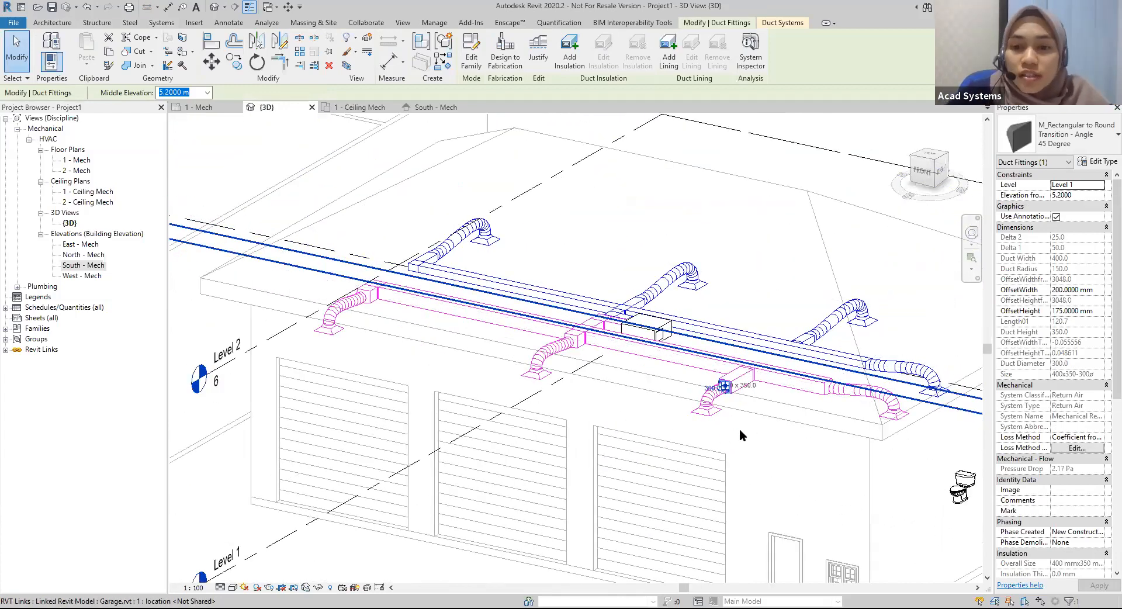
key(Escape)
Cycle the preview highlight from the end return diffuser through its branch and duct network to the whole return air system.
shift+middle_drag(750, 441, 586, 462)
scroll(572, 473, up, 2)
middle_drag(392, 363, 509, 323)
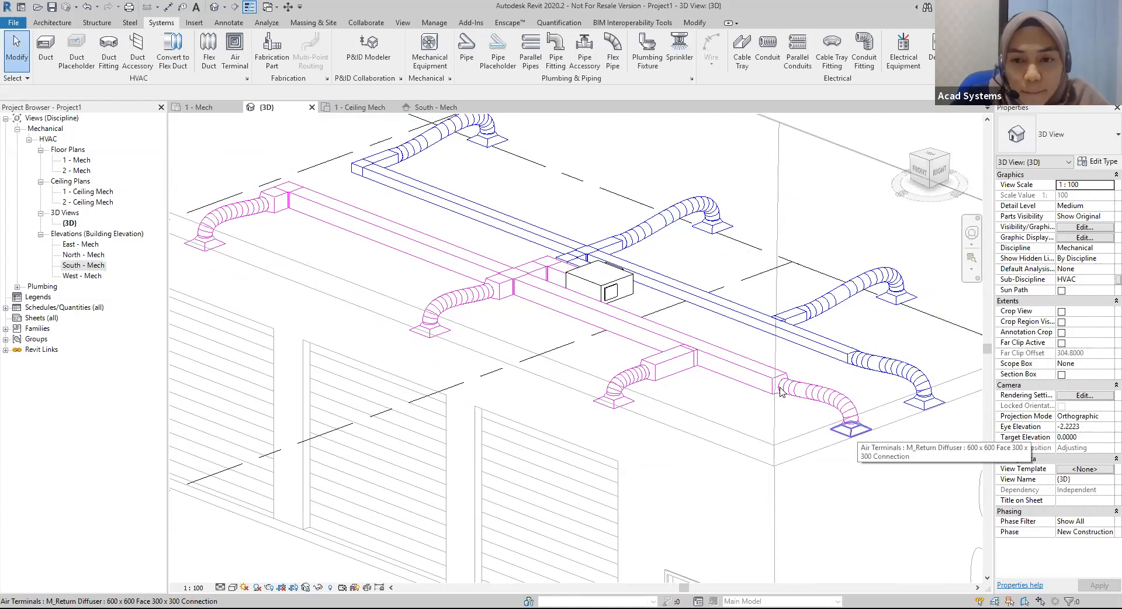
key(Tab)
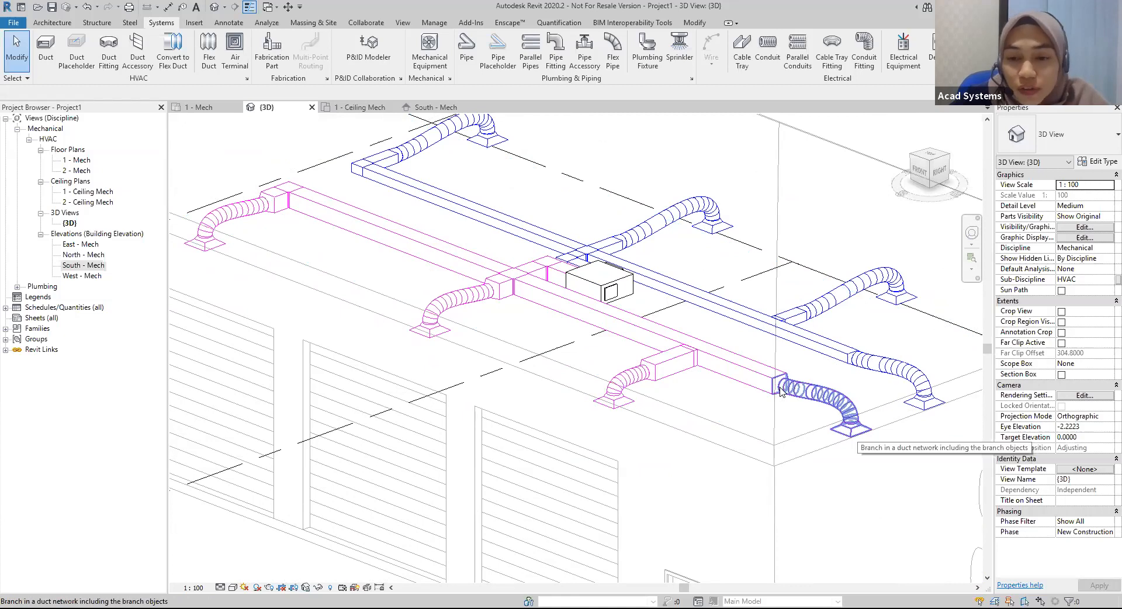
key(Tab)
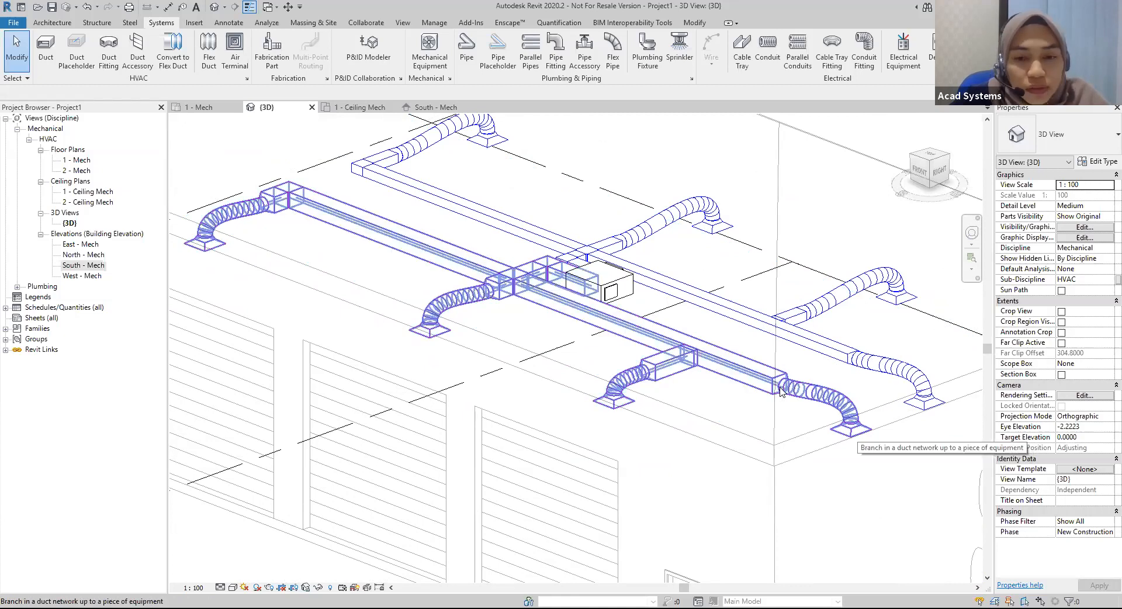
key(Tab)
key(Tab)
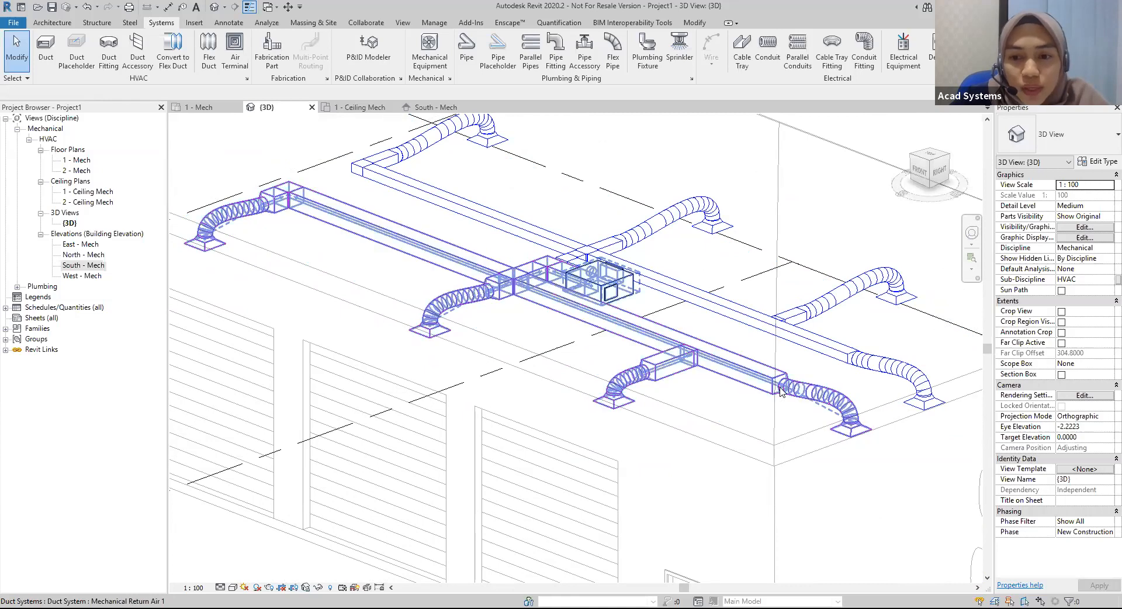
click(781, 390)
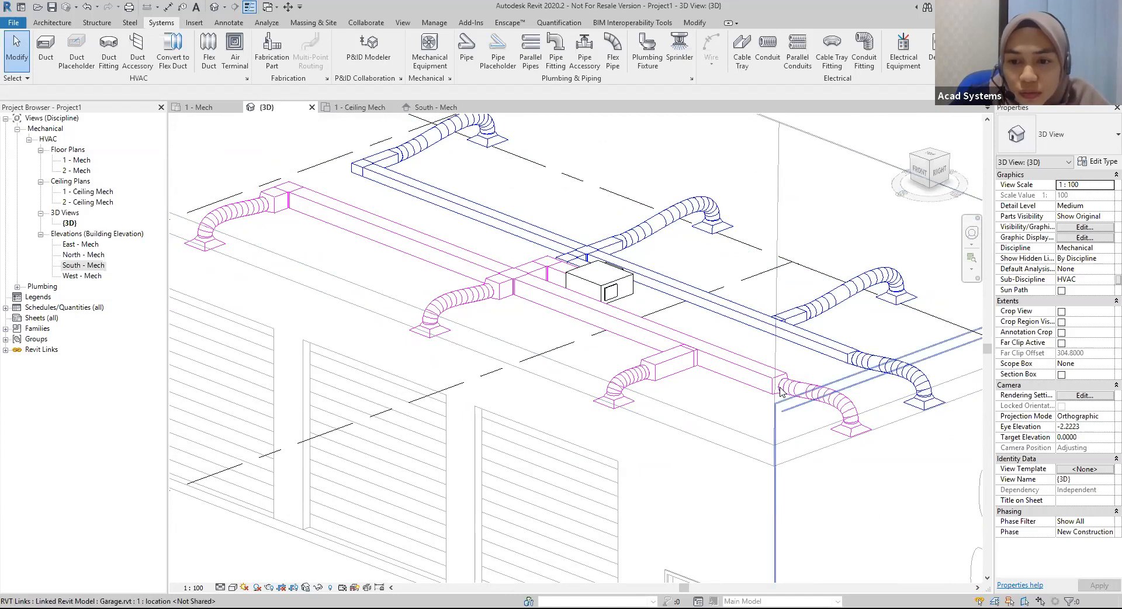
Select the return duct network up to the mechanical equipment and widen the Properties palette to read its system data.
key(Tab)
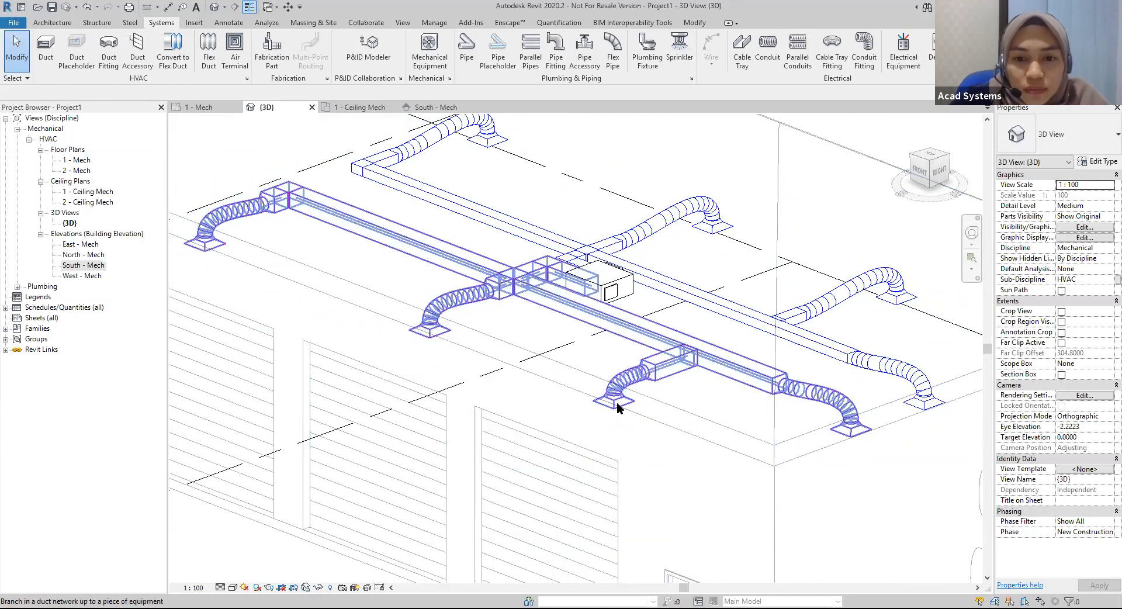
click(617, 403)
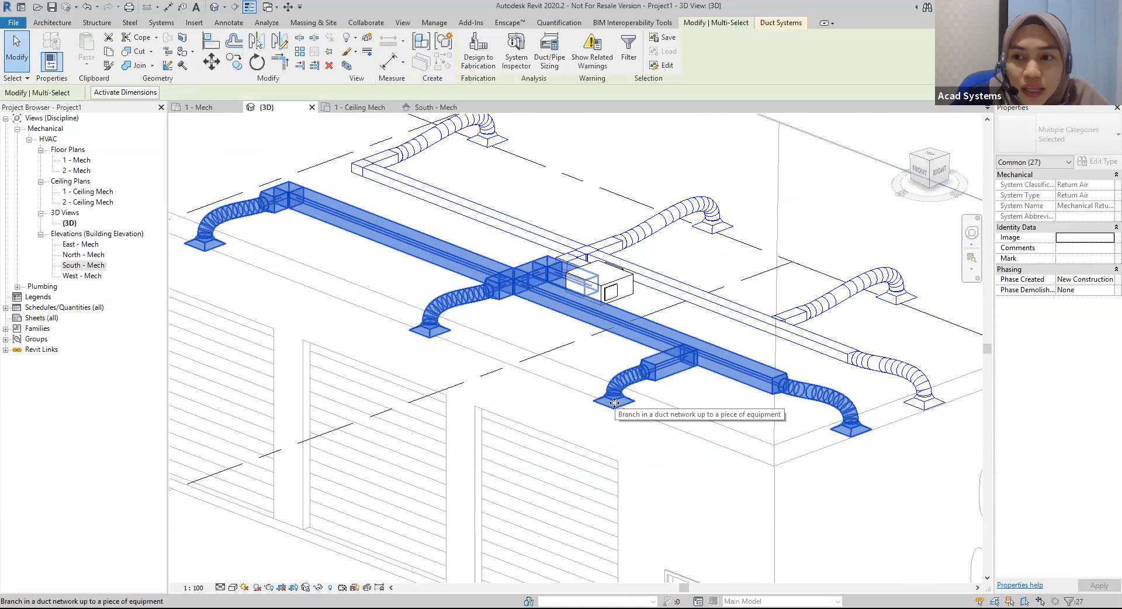
drag(994, 308, 933, 308)
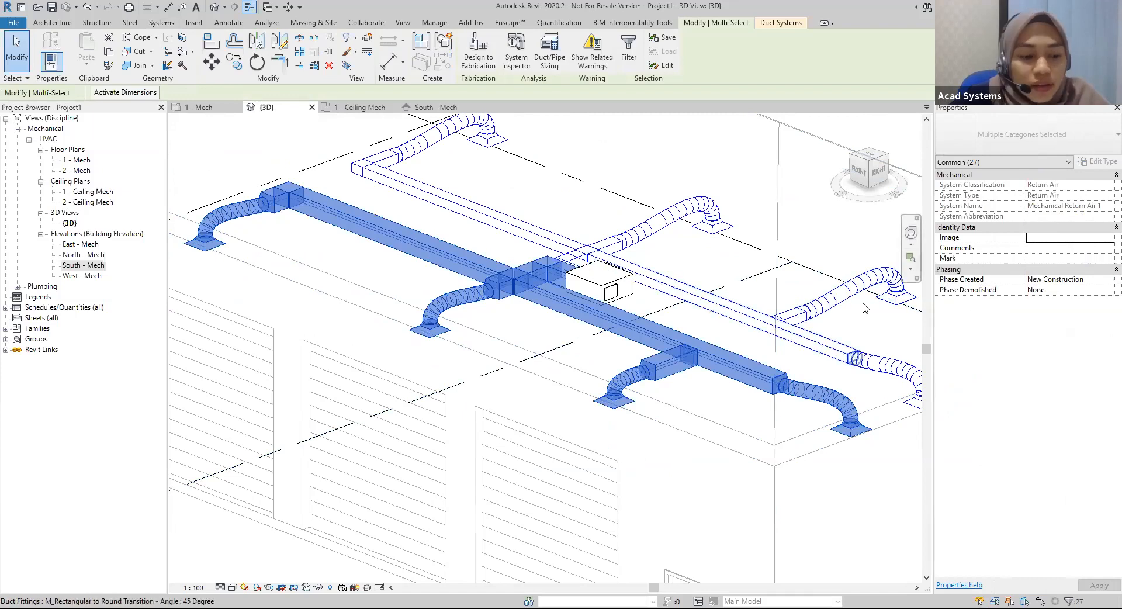
key(Escape)
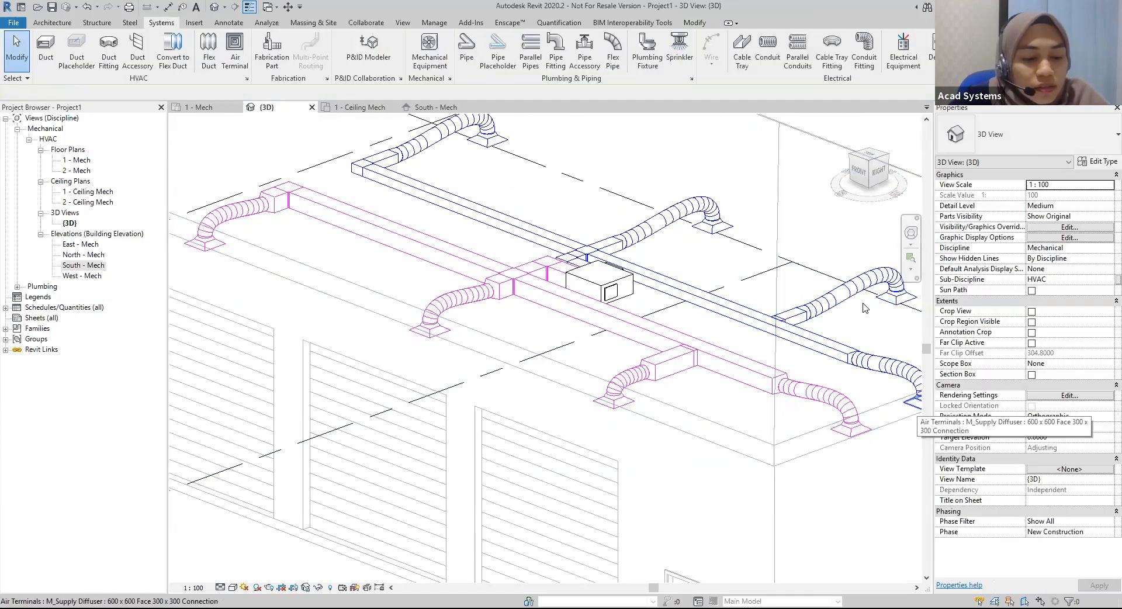
Select the supply duct network up to the mechanical equipment to review its system properties, and clear the selection.
key(Tab)
click(865, 308)
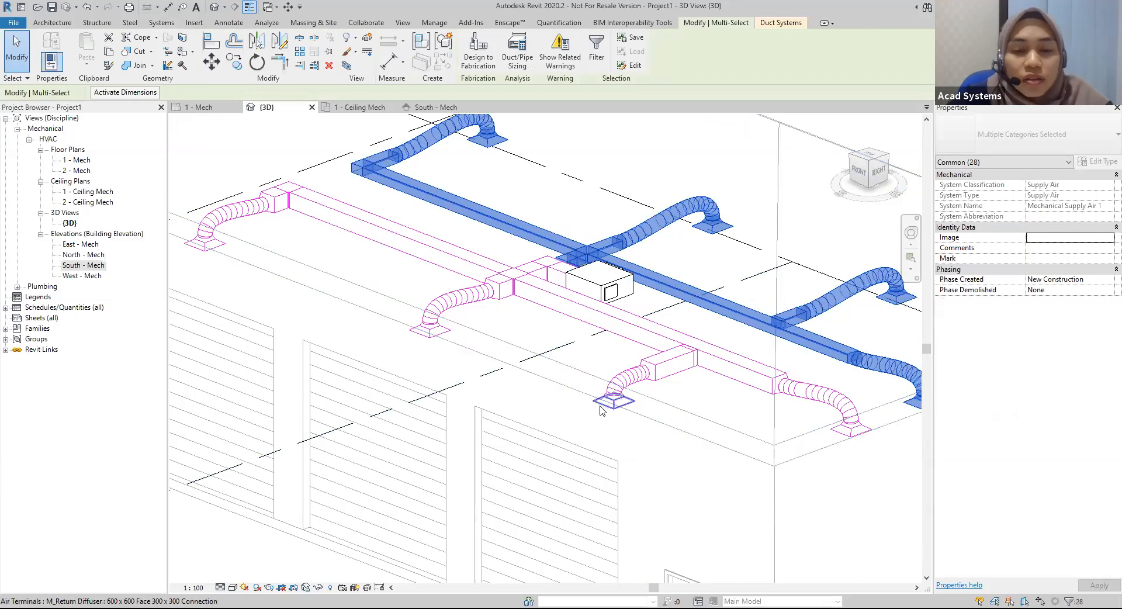
scroll(608, 403, down, 2)
key(Escape)
key(Escape)
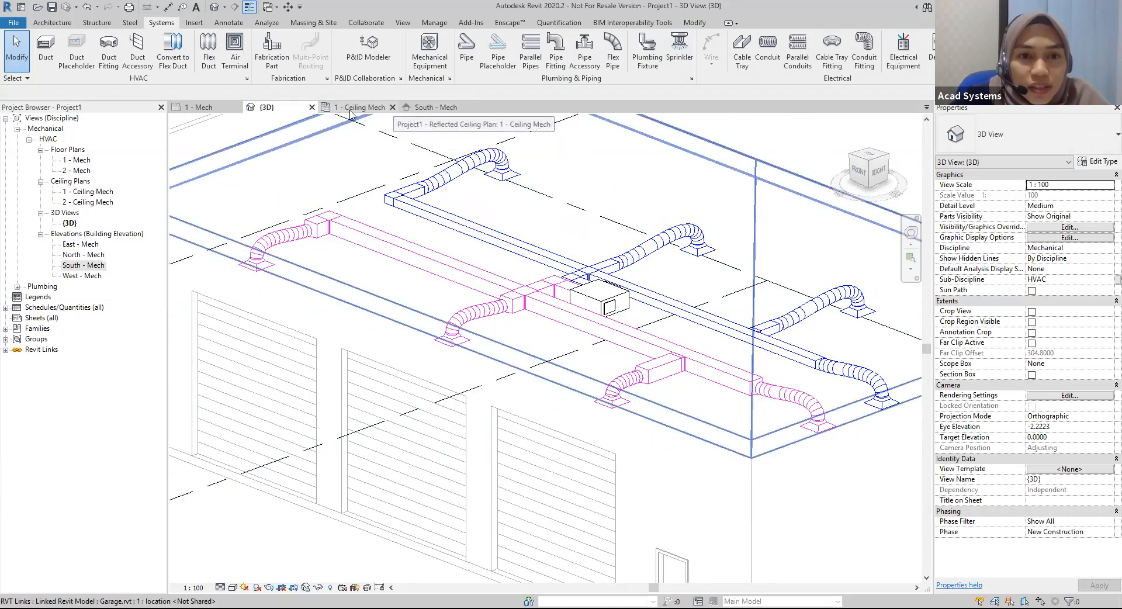
Raise the main return duct to a middle elevation of 6 m in the South - Mech elevation and check the connected ducts in 3D.
click(435, 107)
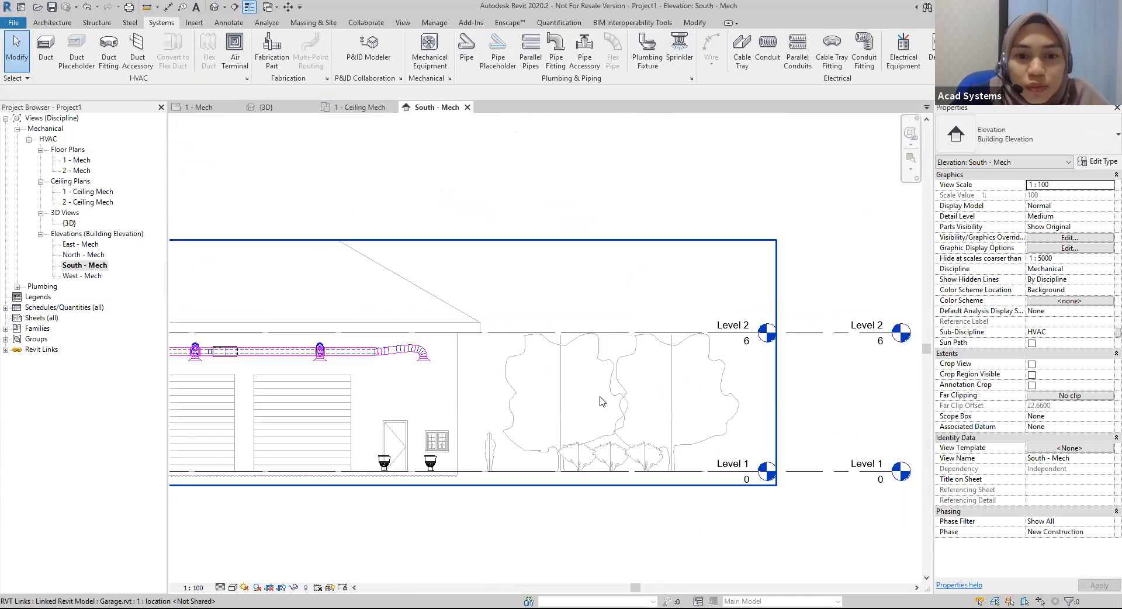
scroll(453, 380, up, 3)
scroll(450, 381, up, 2)
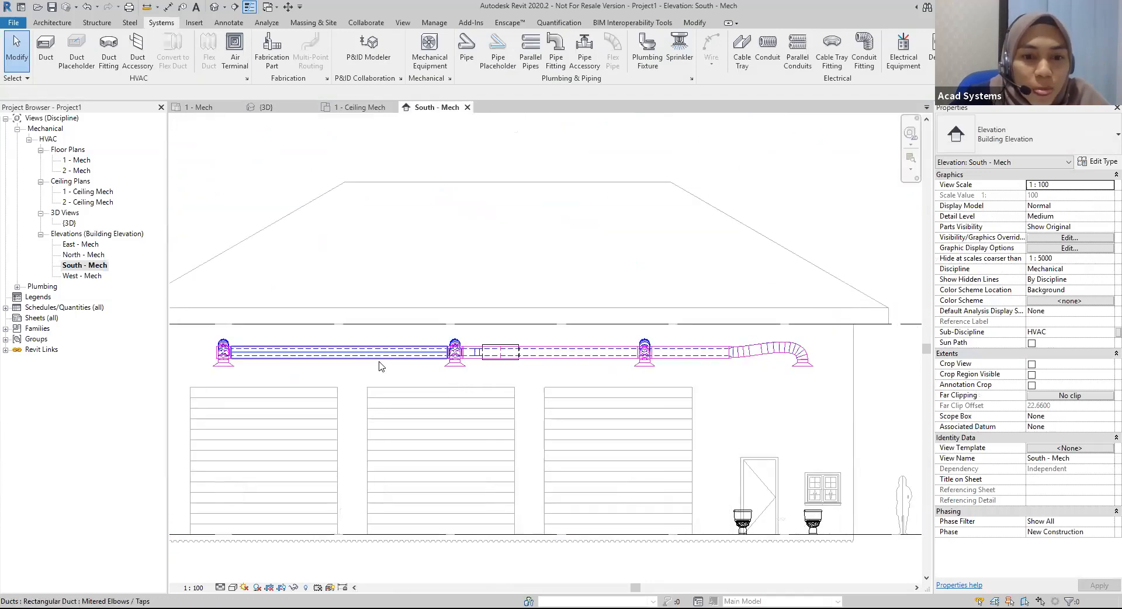
click(529, 354)
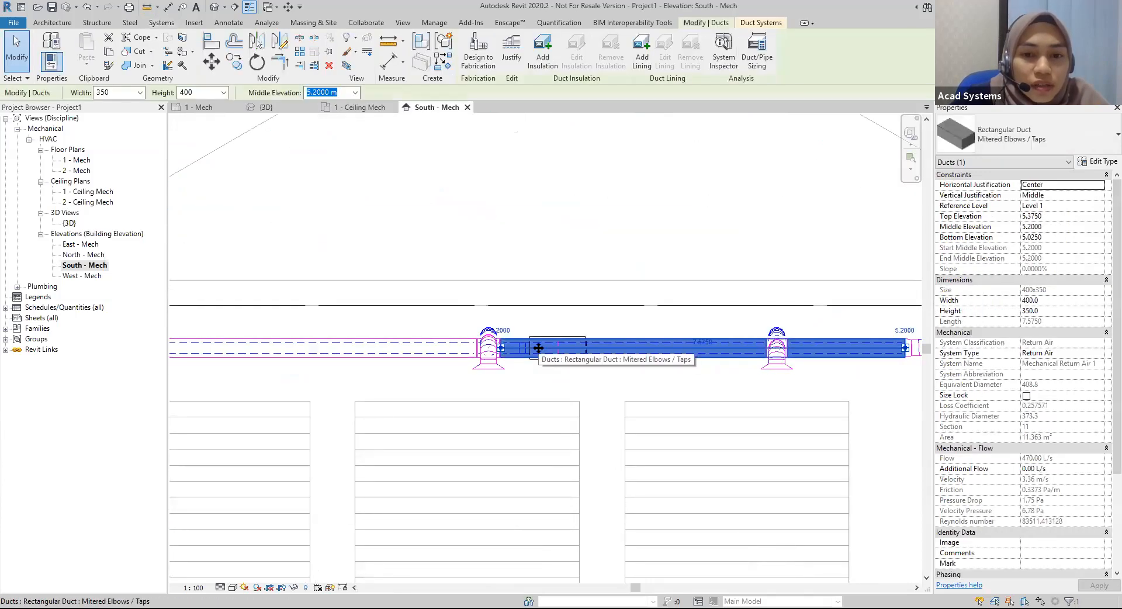
scroll(535, 351, down, 2)
drag(549, 353, 617, 313)
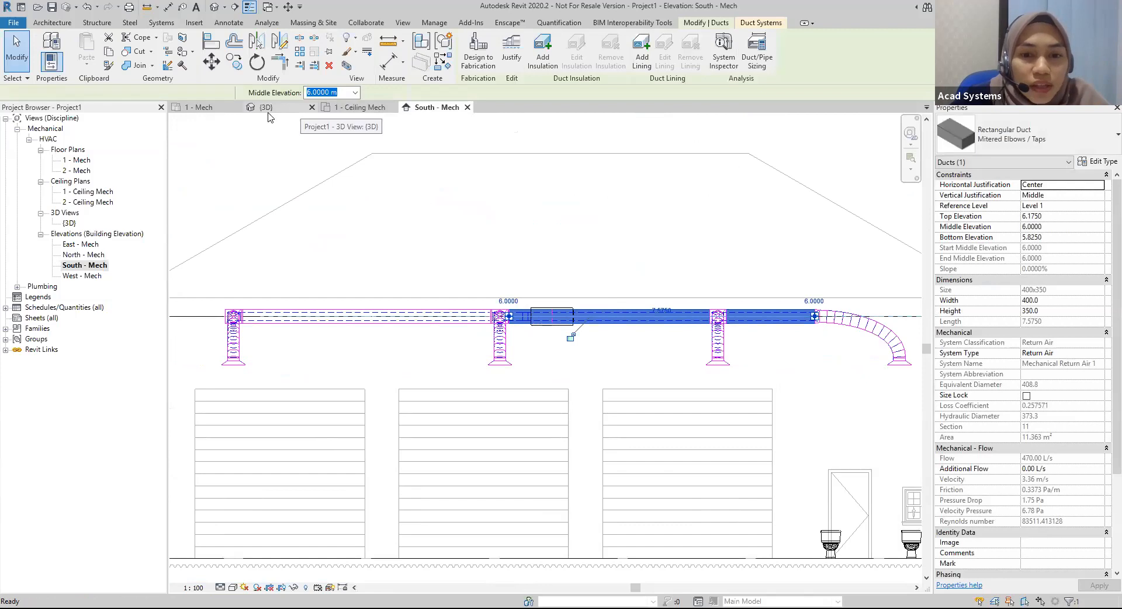
click(266, 107)
key(Escape)
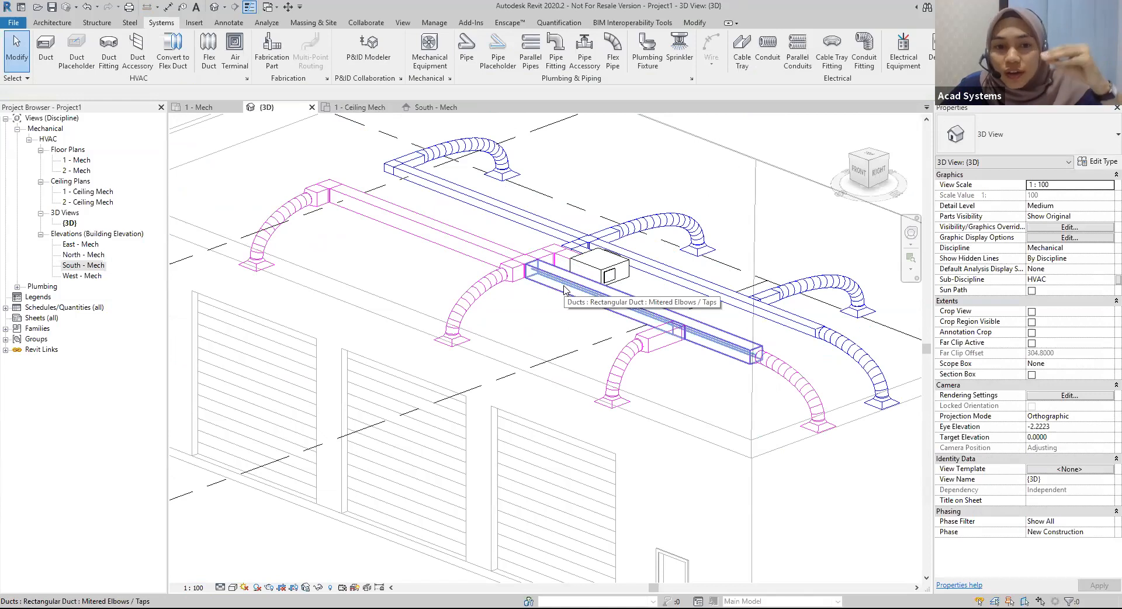
scroll(447, 342, up, 2)
scroll(448, 341, up, 2)
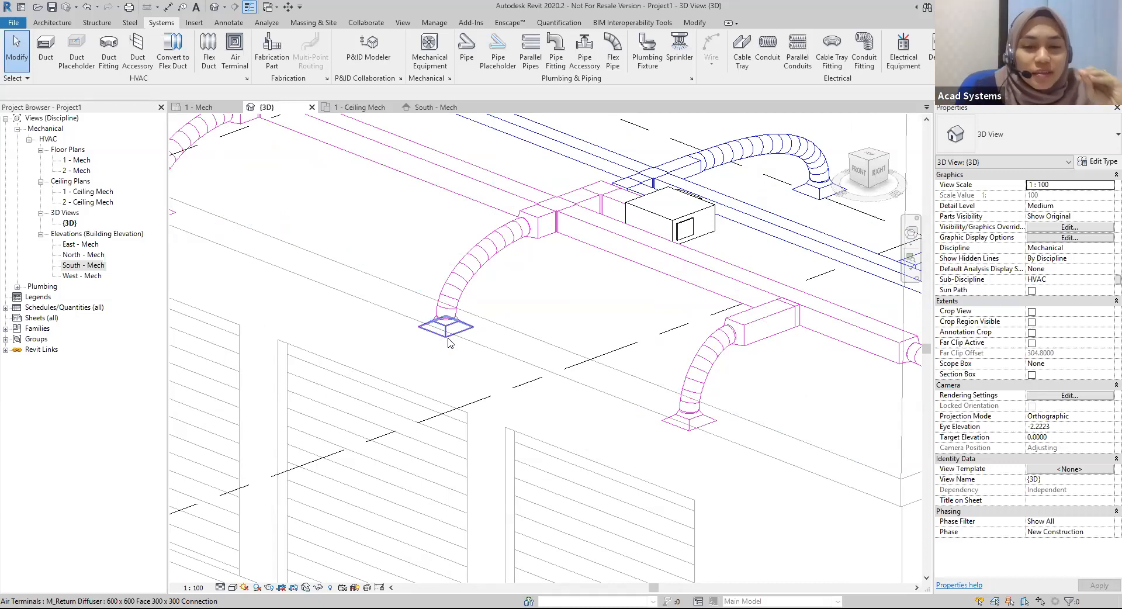
scroll(449, 342, down, 2)
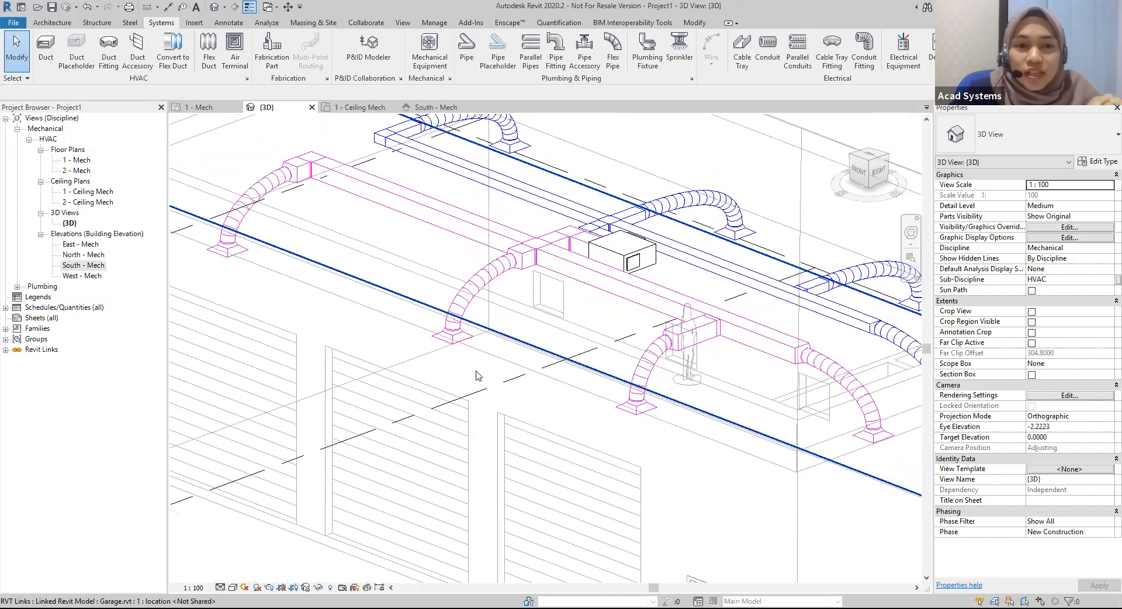
scroll(464, 355, down, 1)
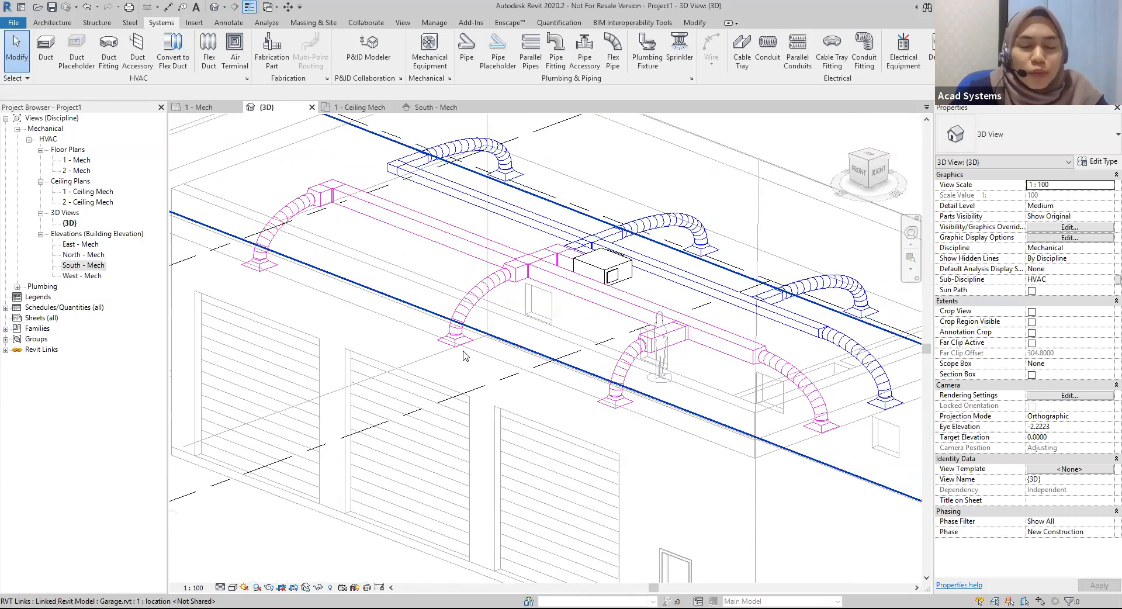
scroll(465, 356, down, 1)
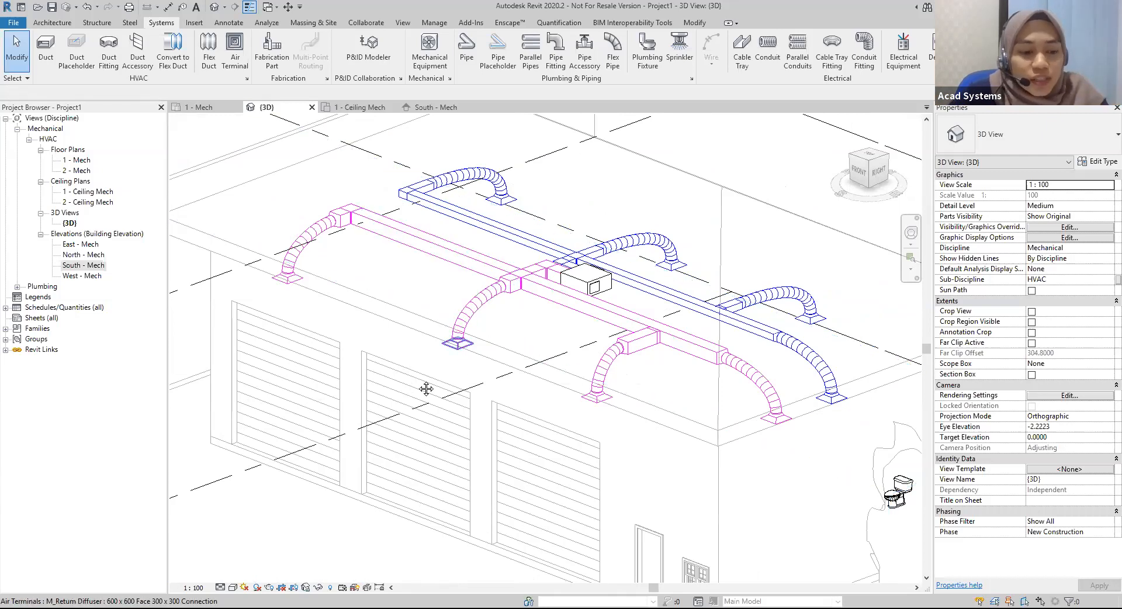
scroll(476, 424, down, 1)
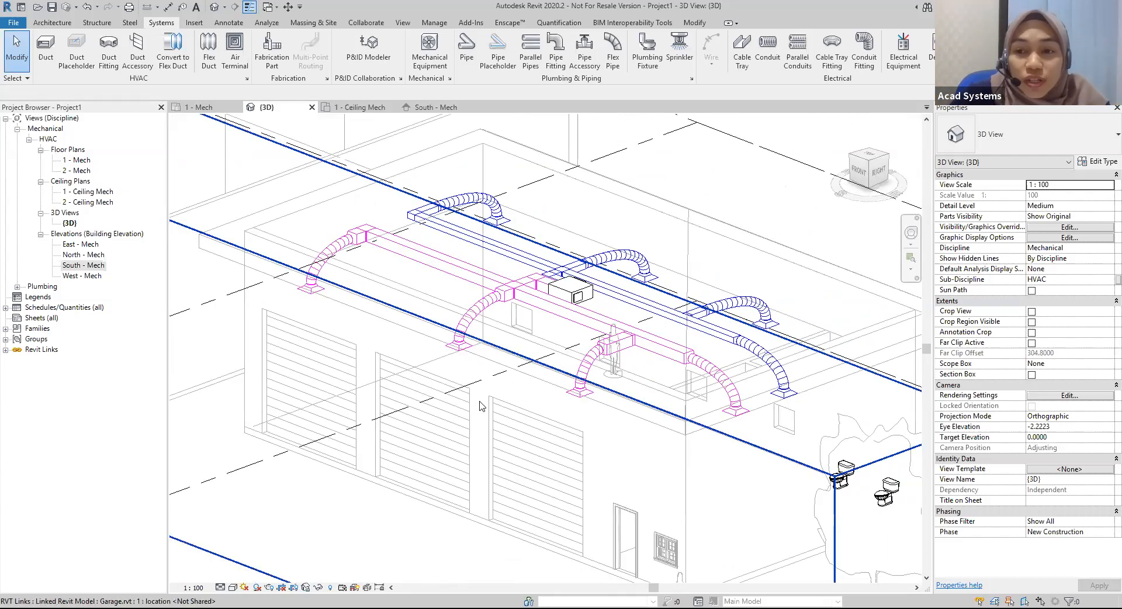
scroll(509, 405, down, 3)
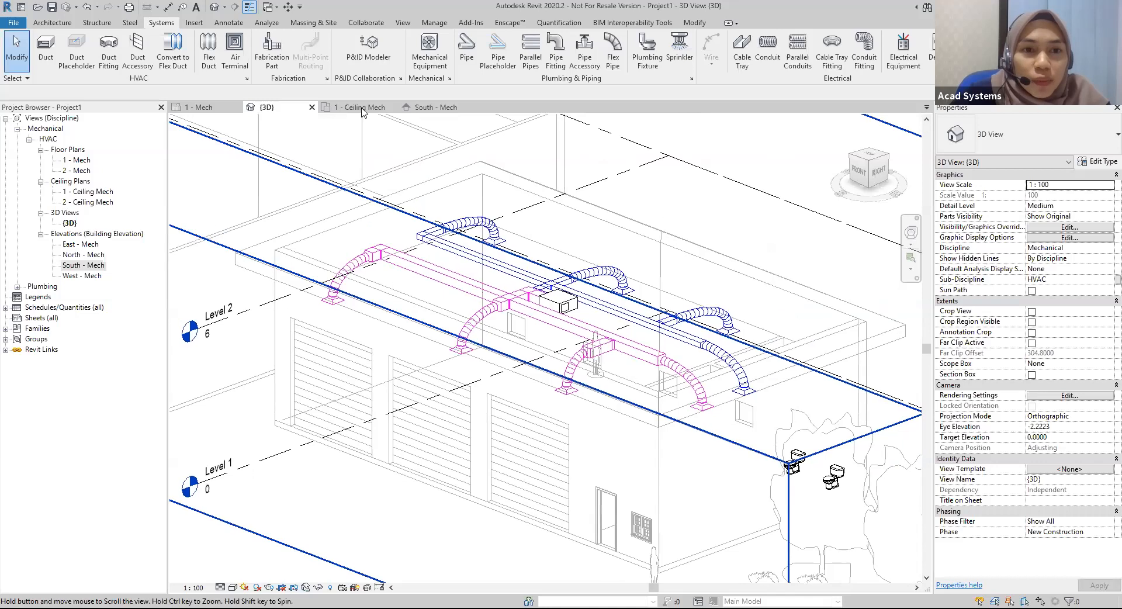
middle_drag(376, 395, 521, 362)
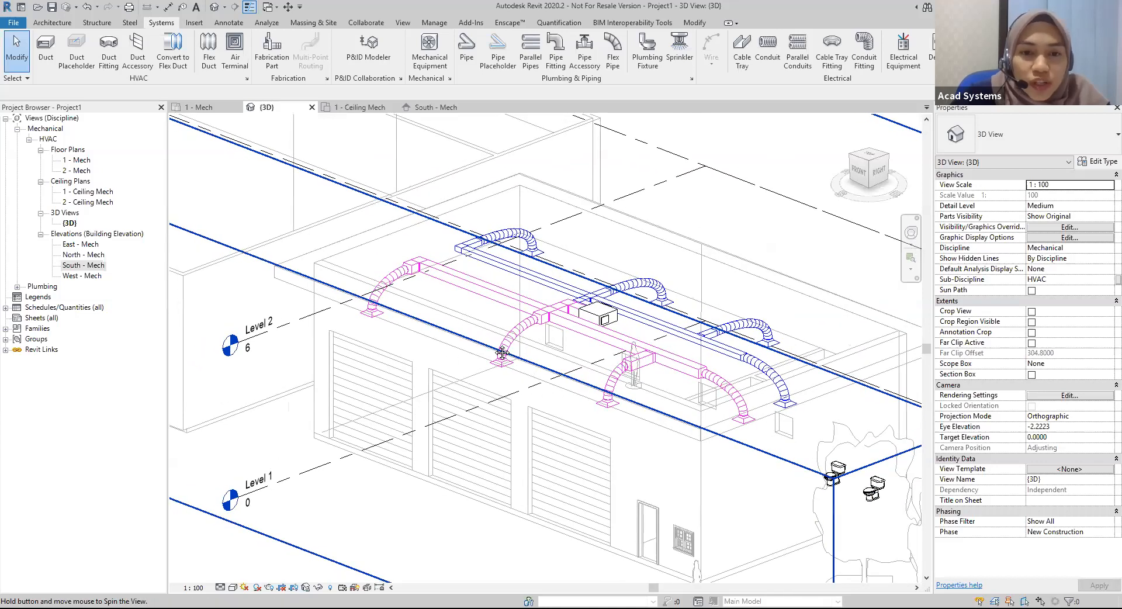
In the 1 - Ceiling Mech plan, place three 600 x 600 M_Supply Diffusers in a vertical column in the larger building, offset 4.8 from host.
key(ctrl+Tab)
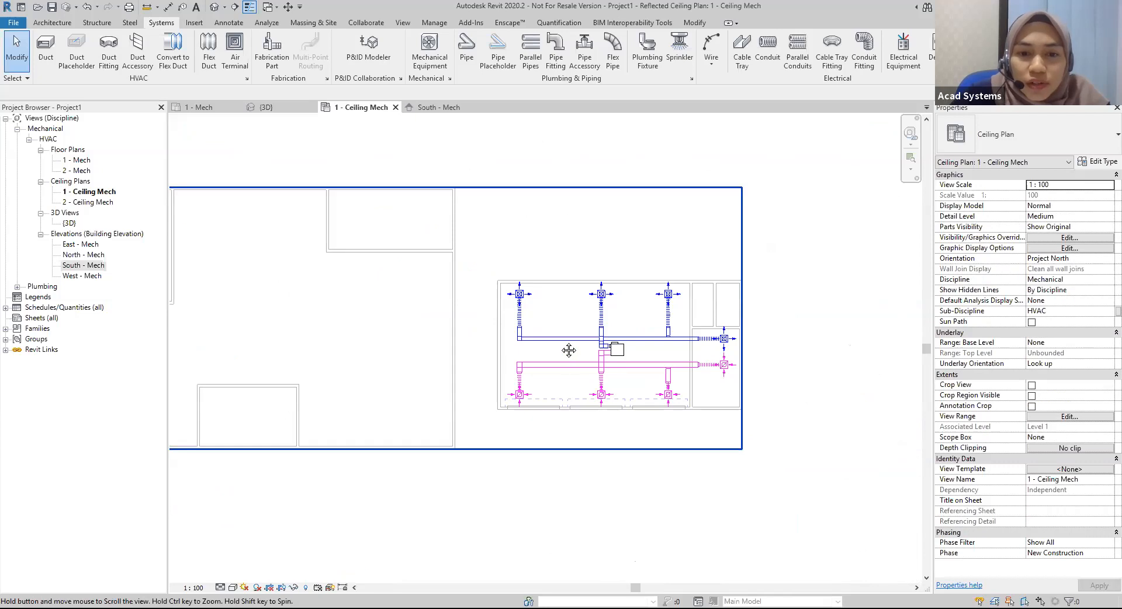
click(236, 47)
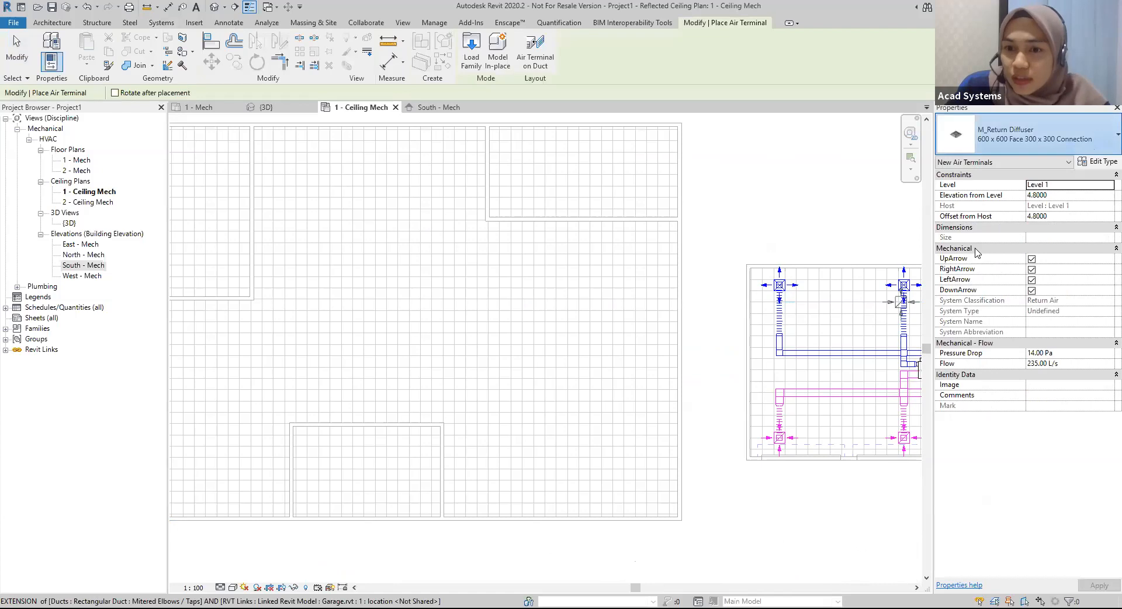
click(1028, 134)
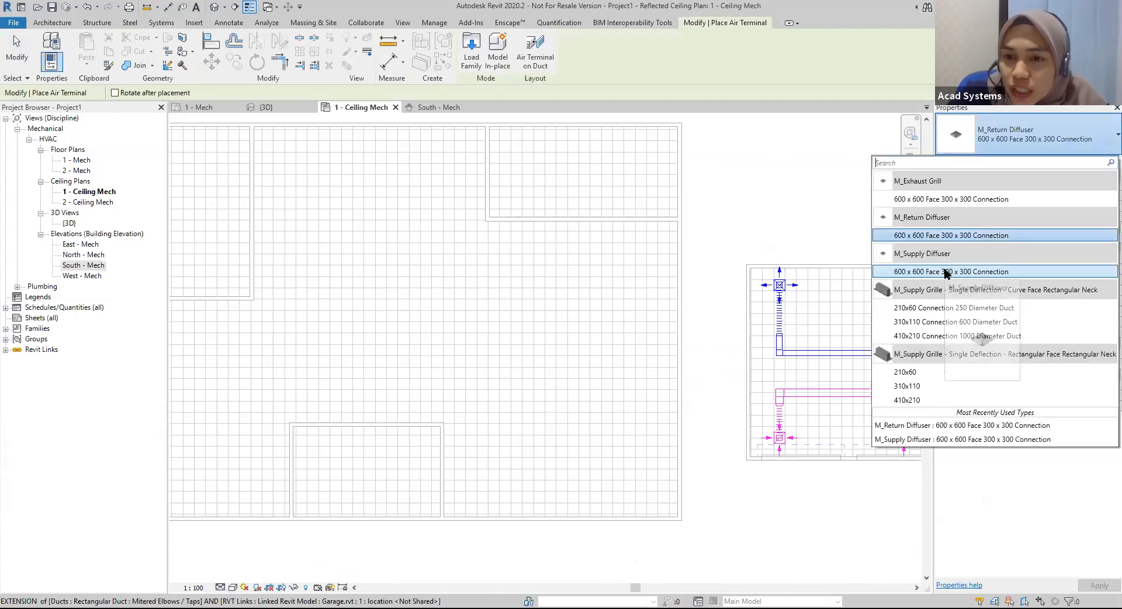
click(932, 271)
click(1056, 216)
text(4.8000)
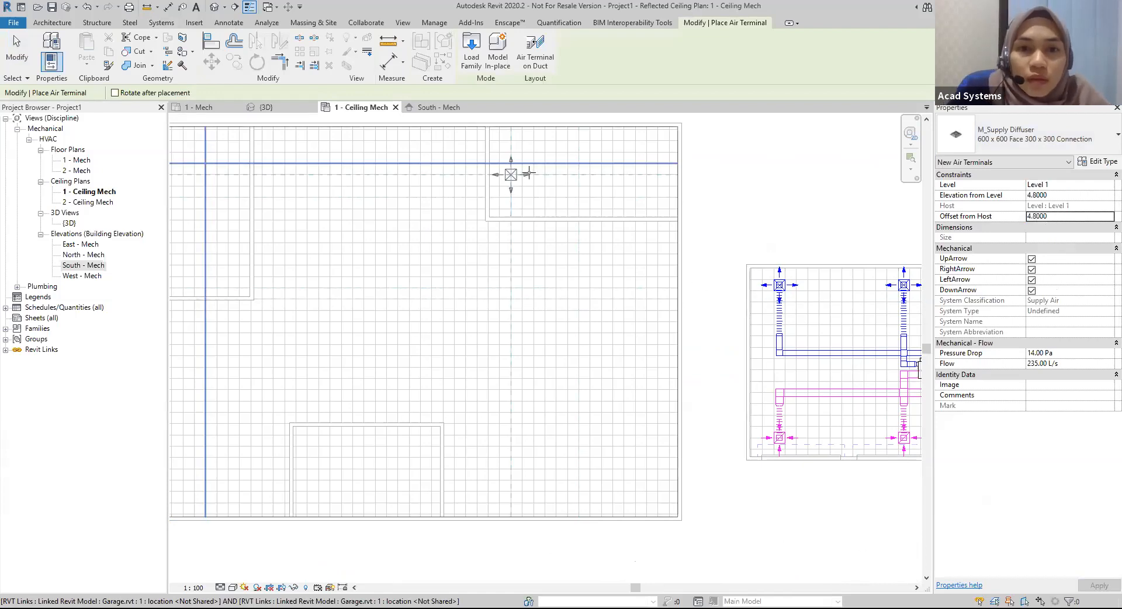
click(523, 173)
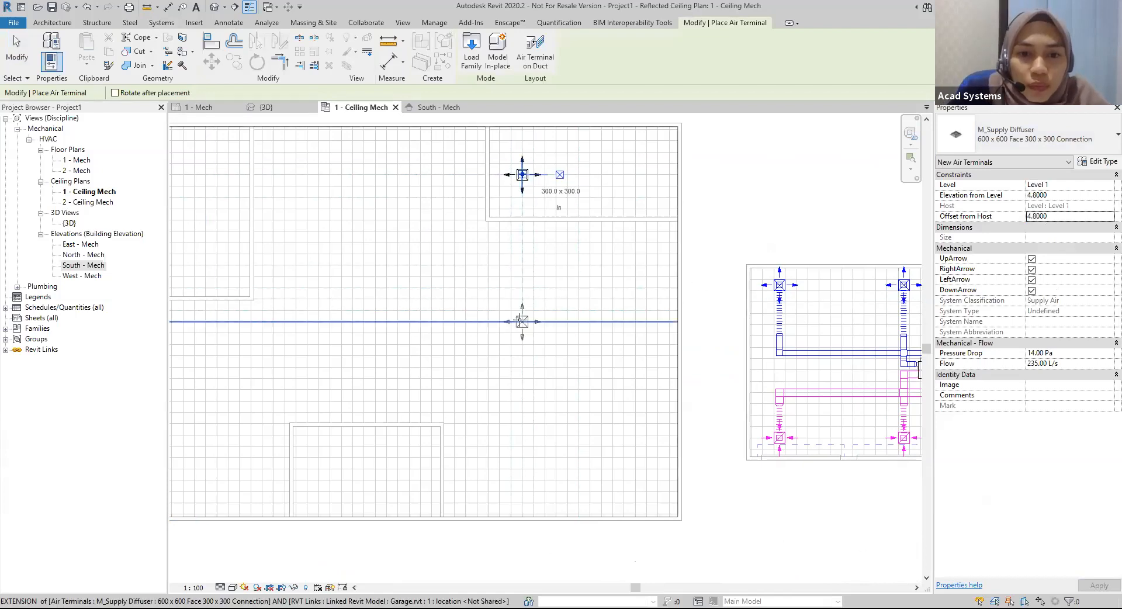
click(522, 322)
click(522, 457)
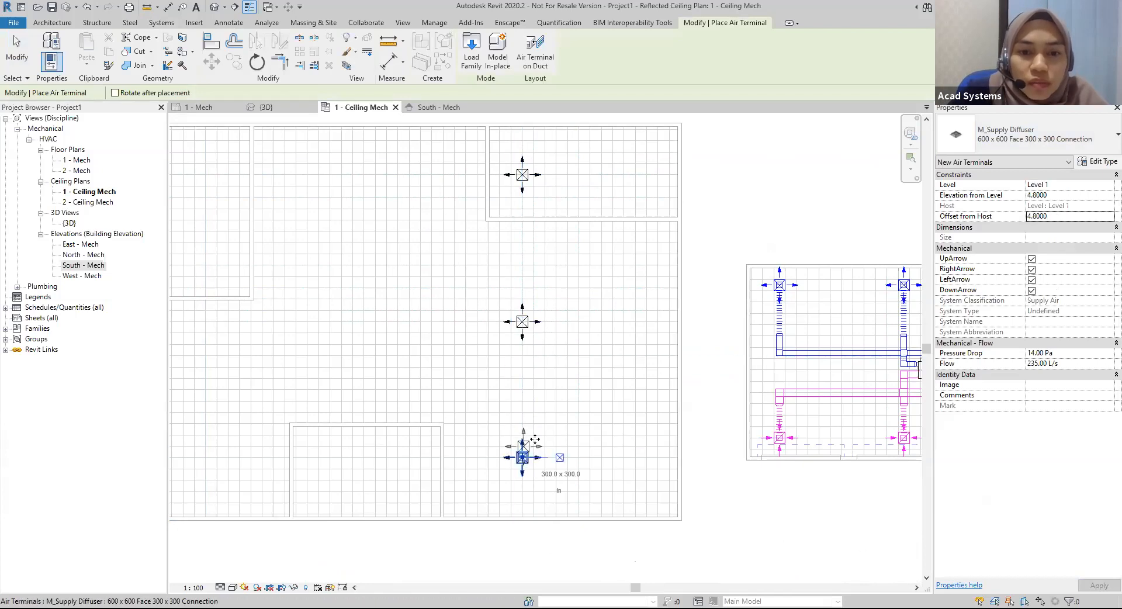
Place three 600 x 600 M_Return Diffusers east of the supply diffusers, one beside each, offset 4.8 from host.
click(1039, 138)
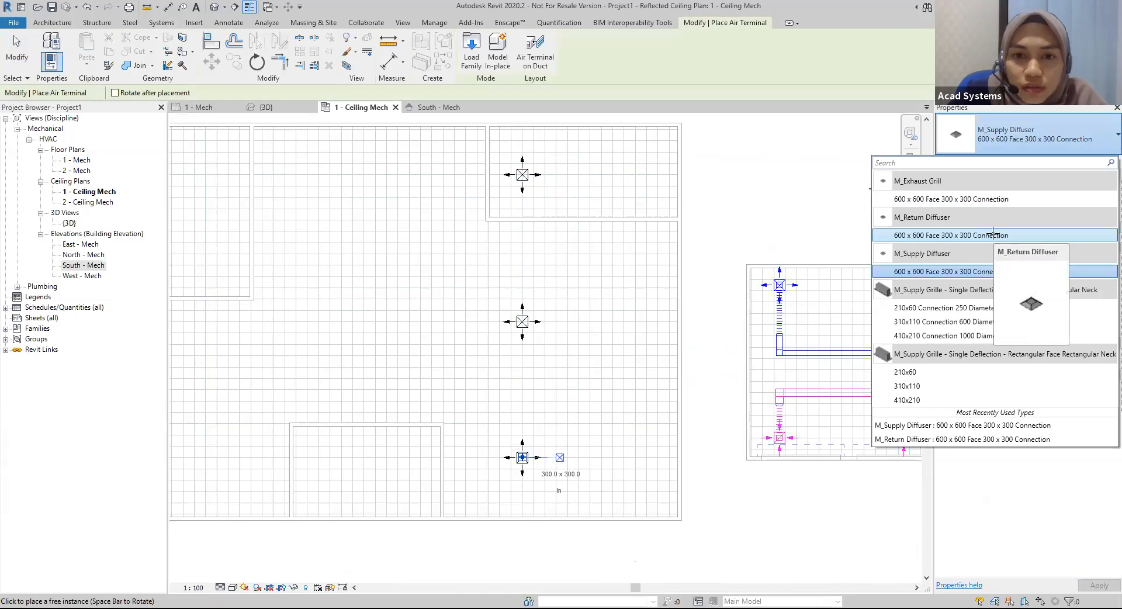
click(992, 234)
click(1066, 215)
text(4.8)
key(Return)
click(636, 175)
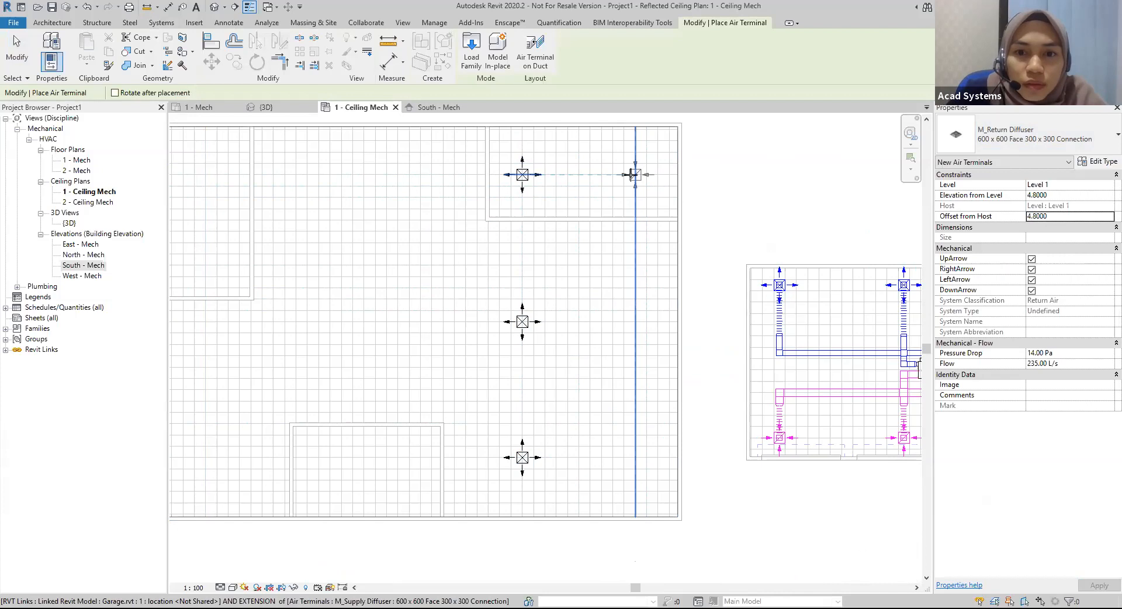
click(635, 321)
click(625, 457)
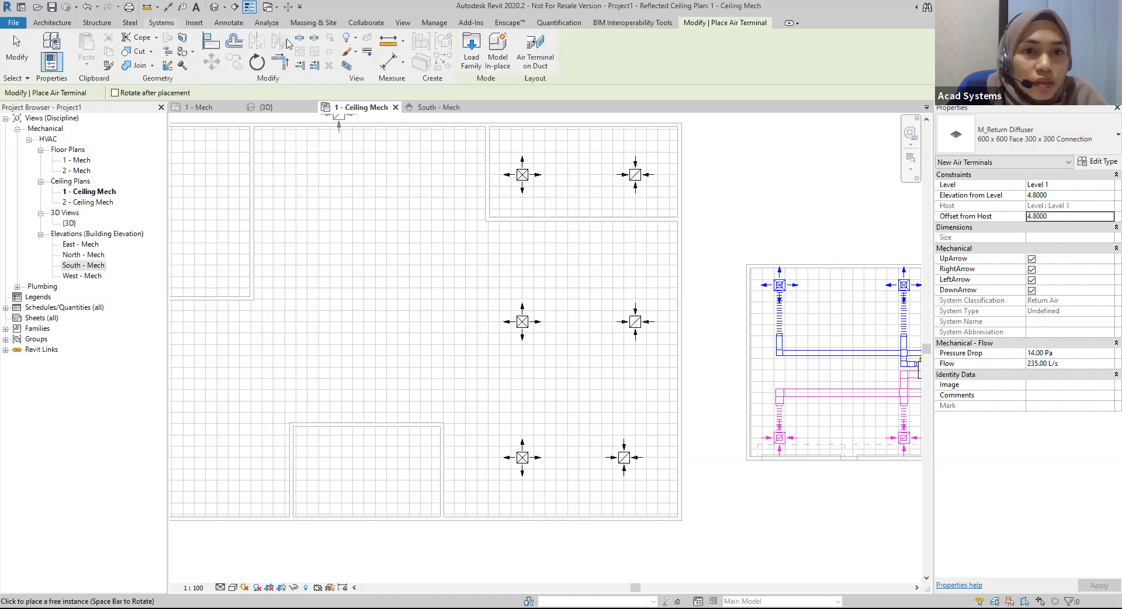
key(Escape)
Place an M_Air Handling Unit - Split System - Vertical, type 05, in the small lower room with an offset from host of 2.
key(m)
key(e)
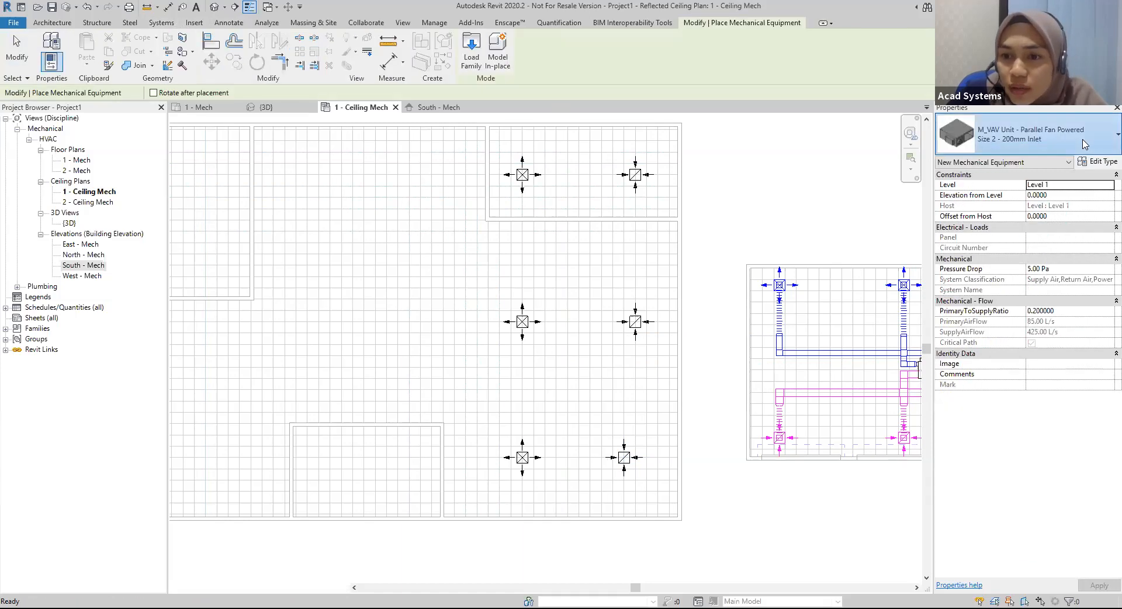
click(1084, 145)
scroll(1001, 425, up, 1)
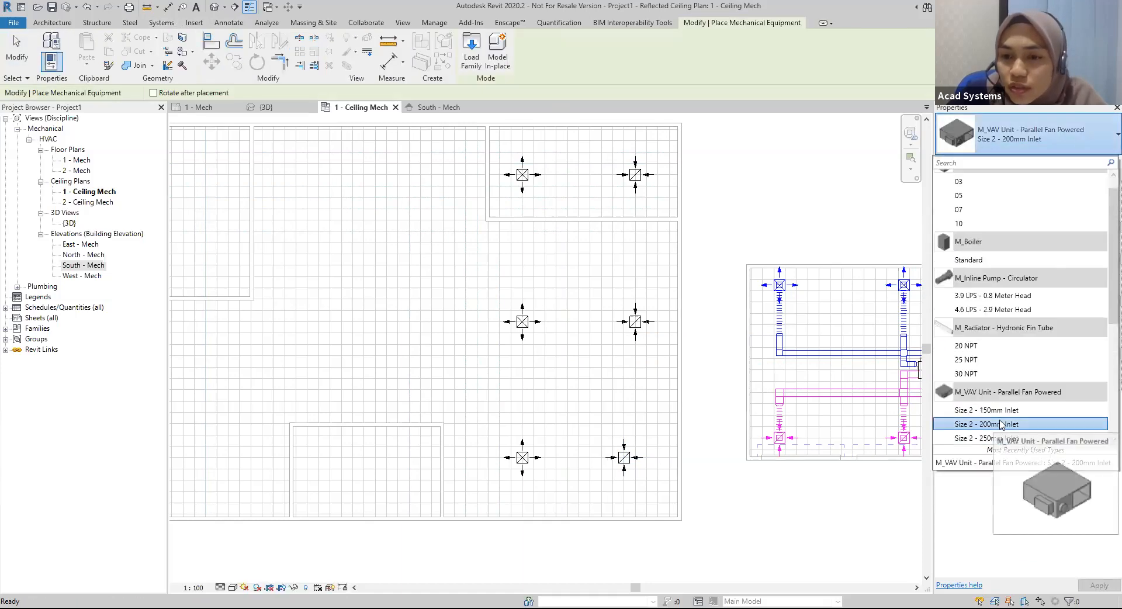
scroll(1001, 425, up, 1)
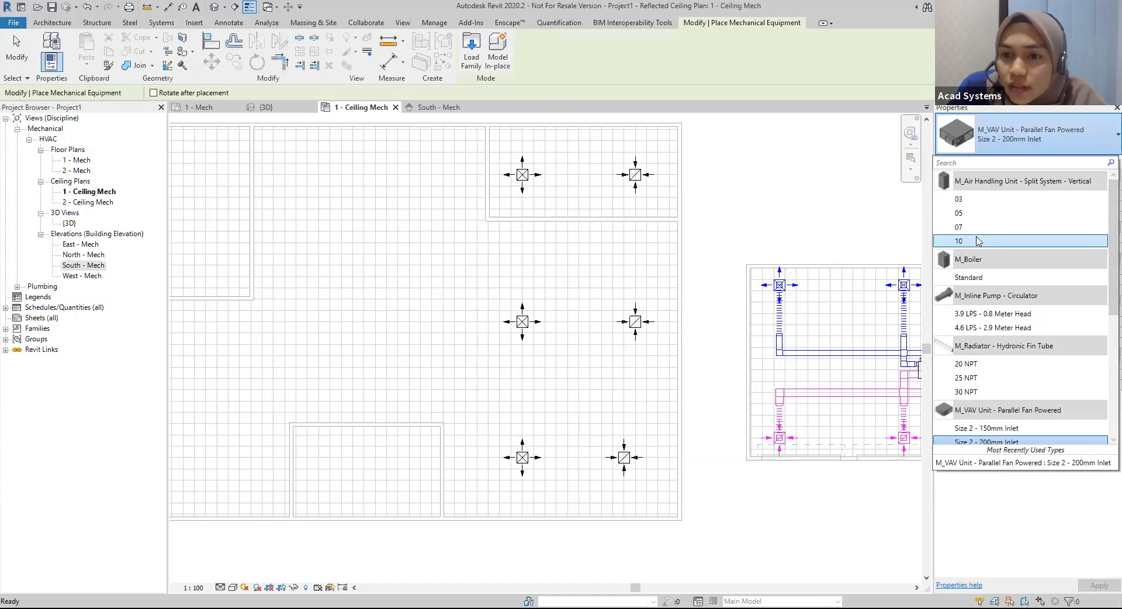
click(971, 213)
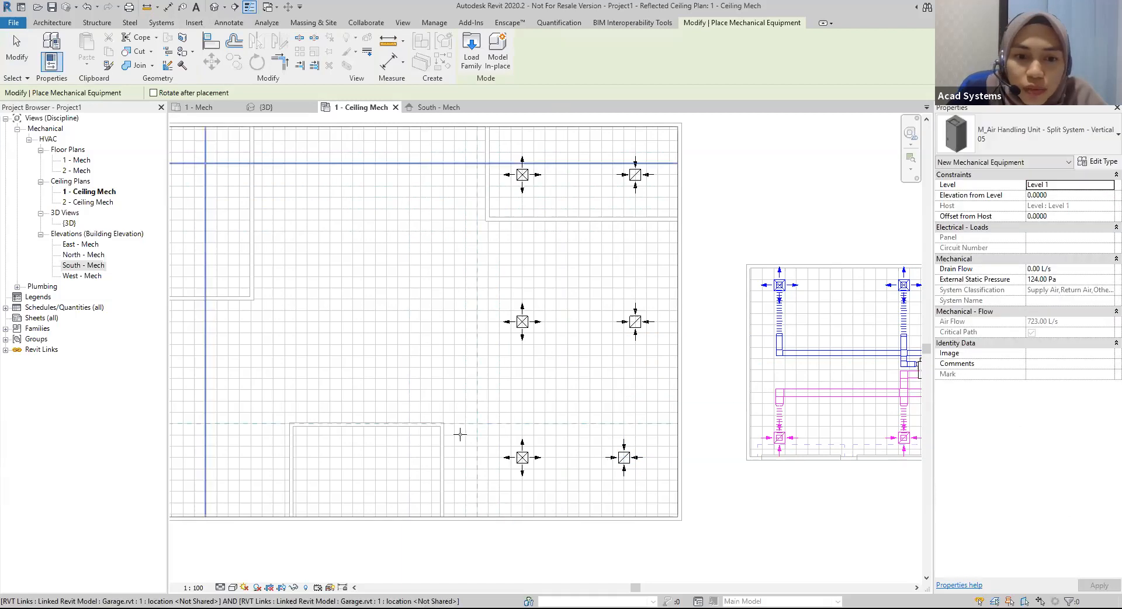
click(1062, 216)
text(2)
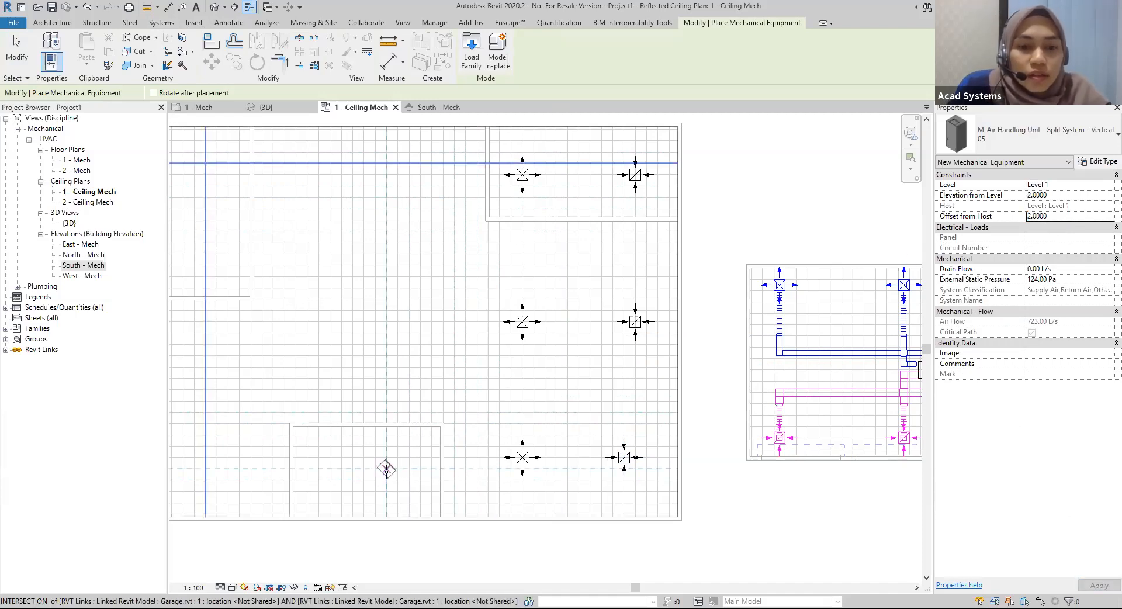
scroll(393, 478, up, 4)
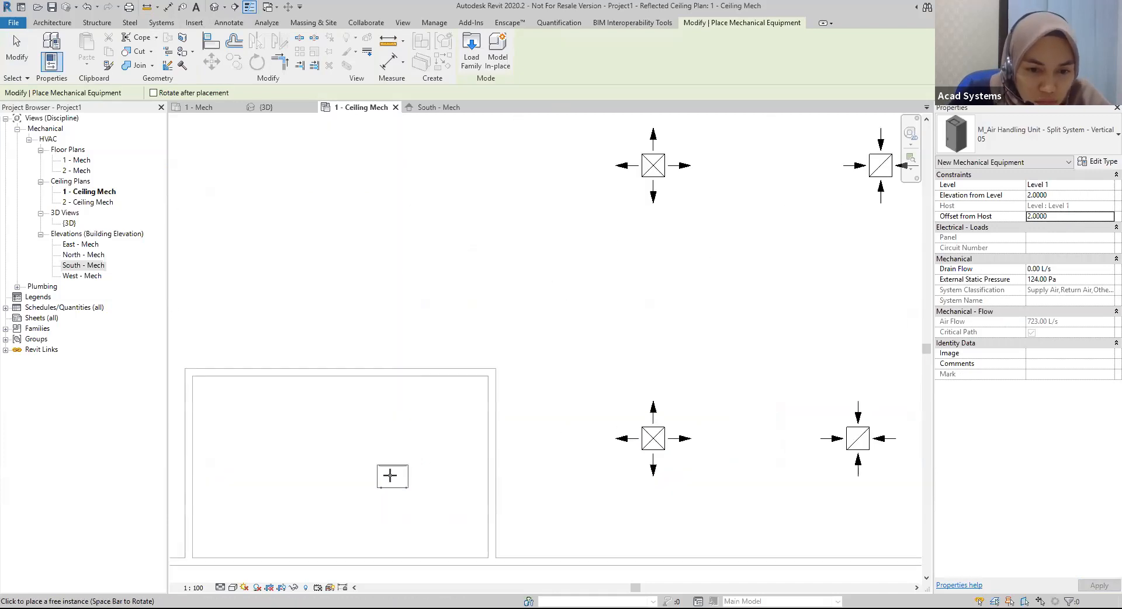
click(367, 469)
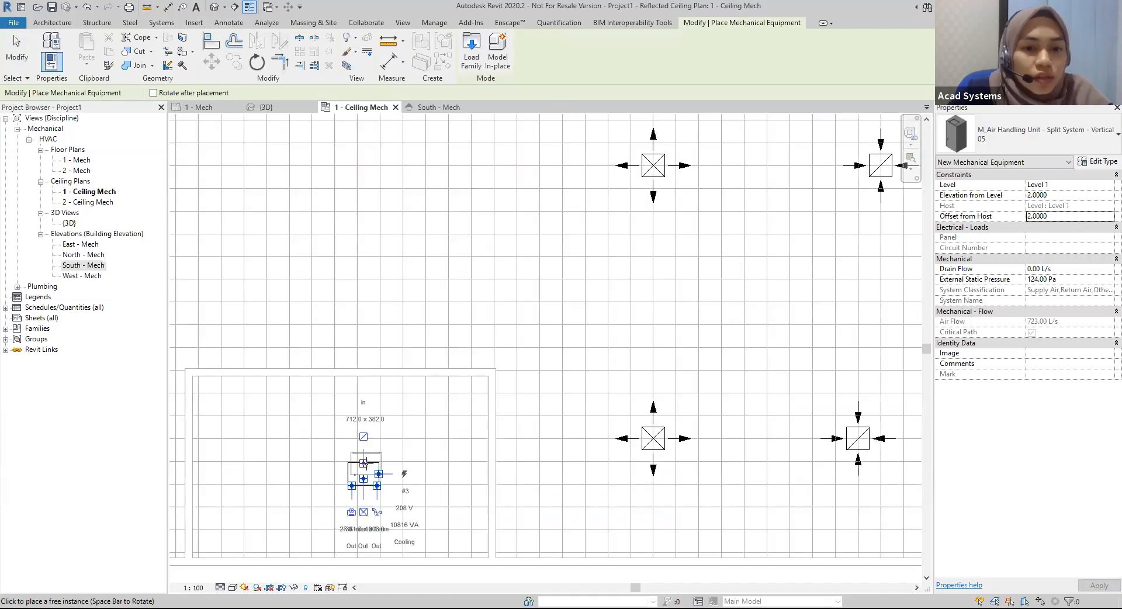
key(Escape)
key(Escape)
Inspect the new diffusers and air handling unit from behind in the 3D view, and return to the 1 - Ceiling Mech plan.
click(285, 110)
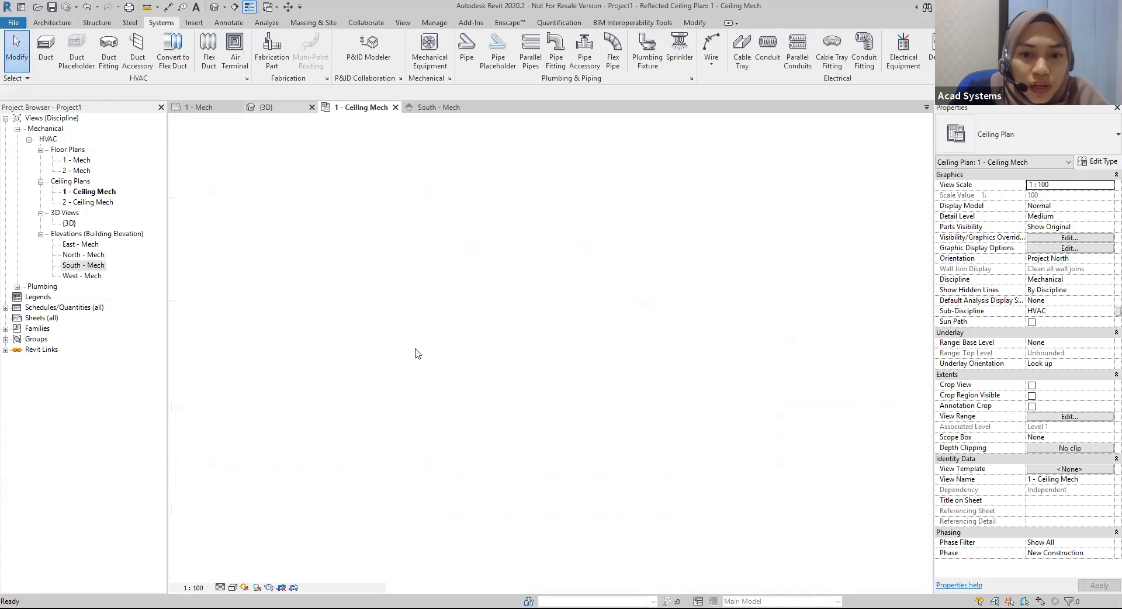
scroll(447, 328, down, 2)
shift+middle_drag(437, 351, 245, 549)
scroll(452, 365, down, 2)
scroll(227, 563, up, 4)
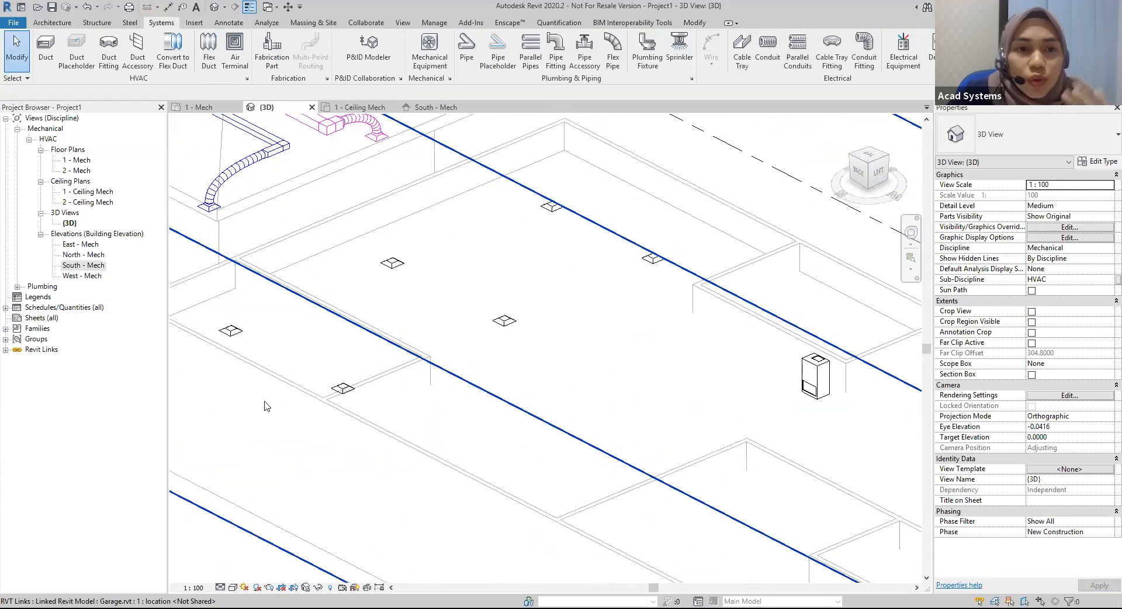
click(354, 107)
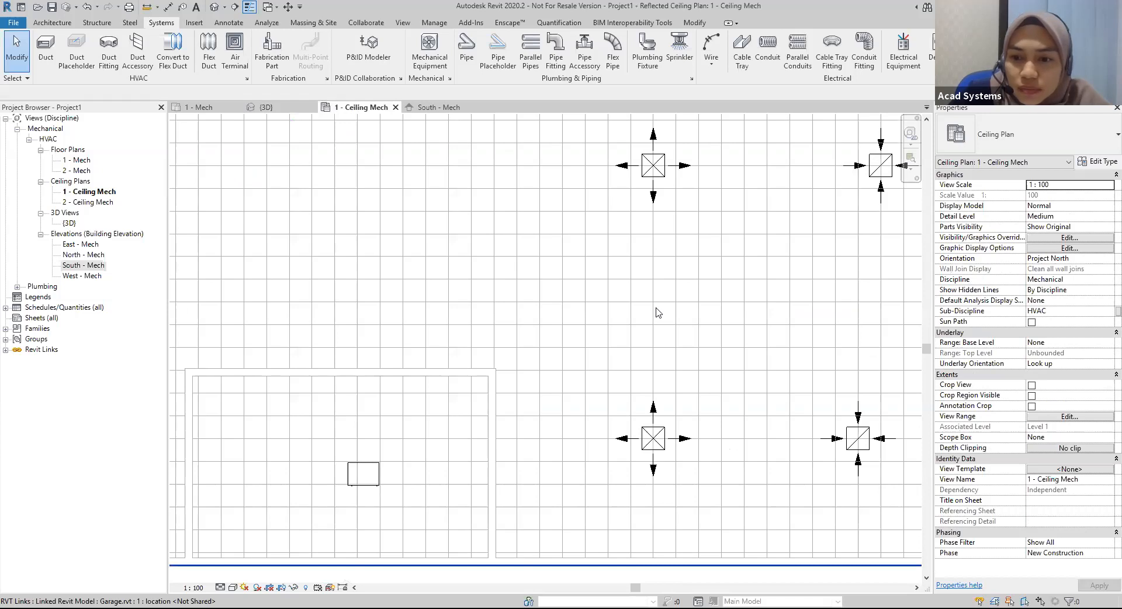
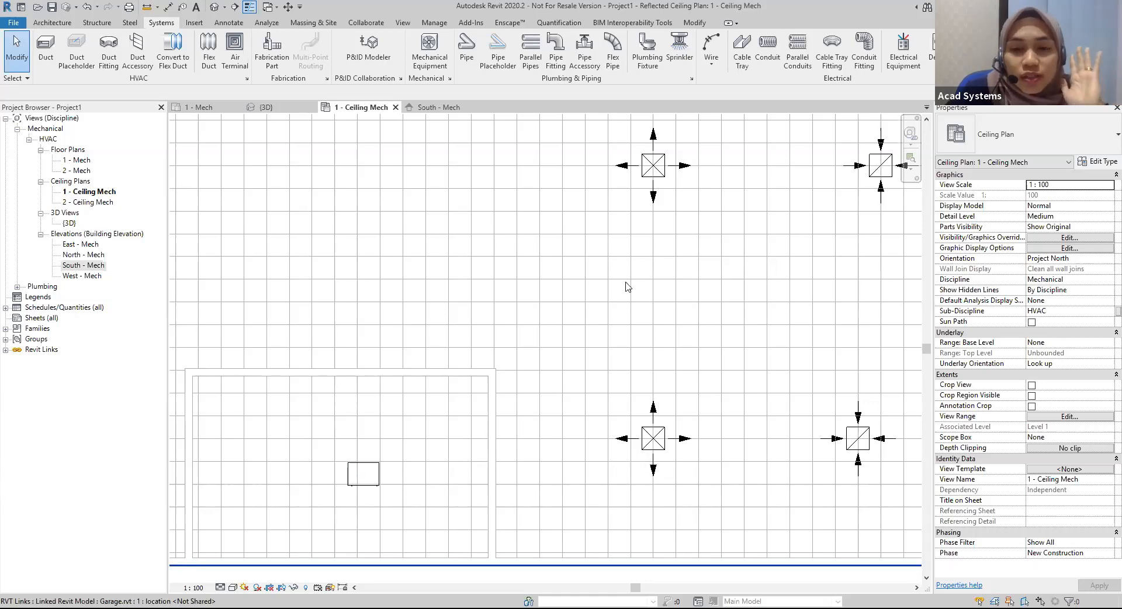
Create a Supply Air duct system named Mechanical Supply Air 2 from the northernmost new supply diffuser, without opening the system editor.
scroll(634, 318, down, 2)
middle_drag(637, 321, 584, 396)
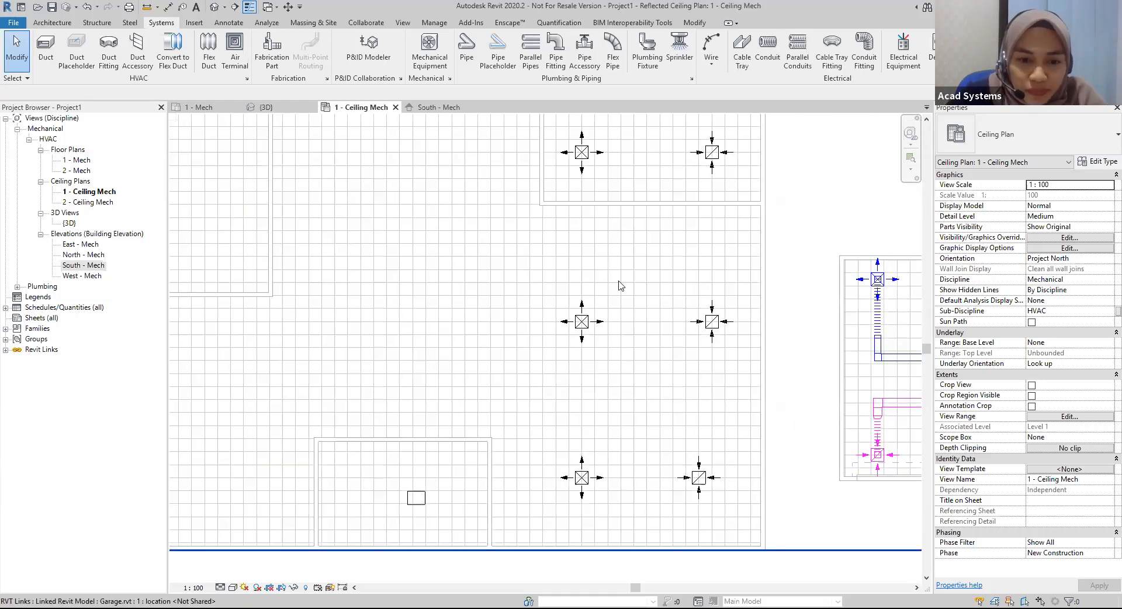
click(583, 155)
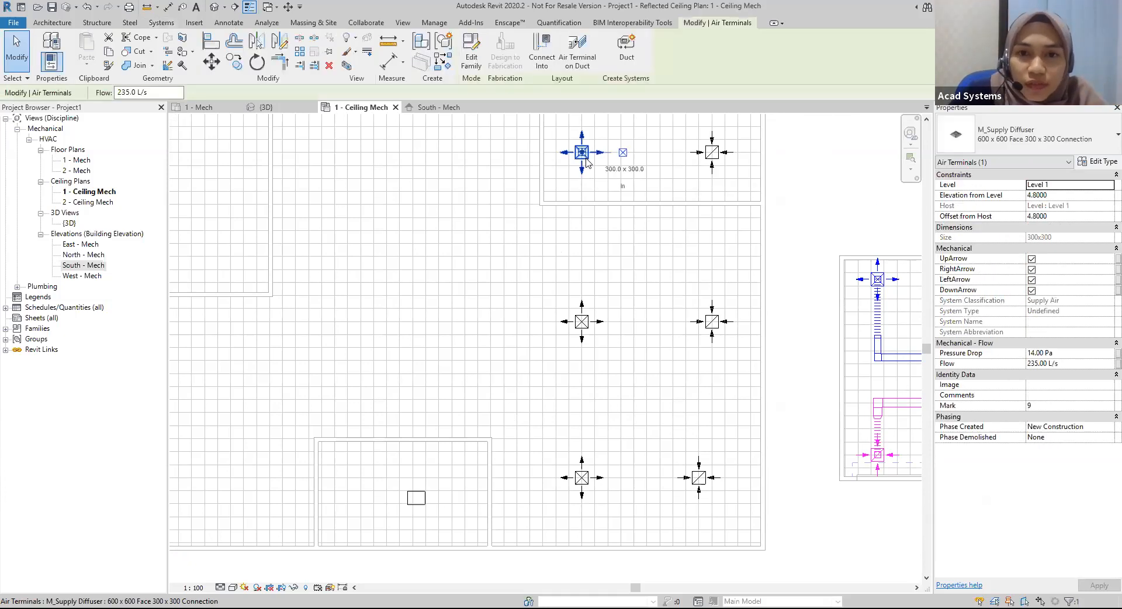
click(628, 57)
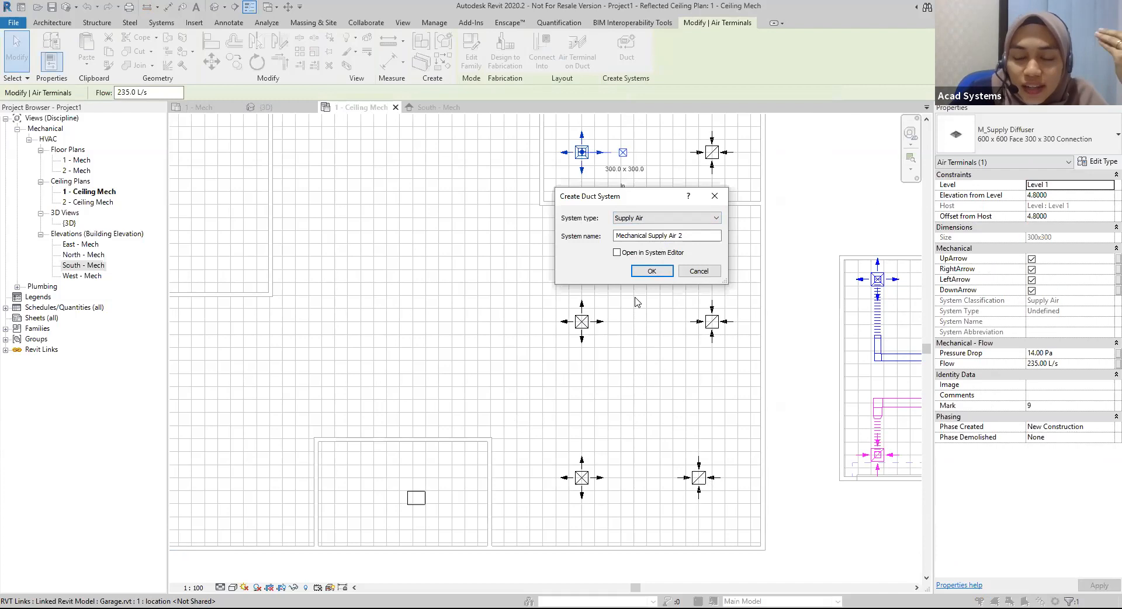
click(650, 273)
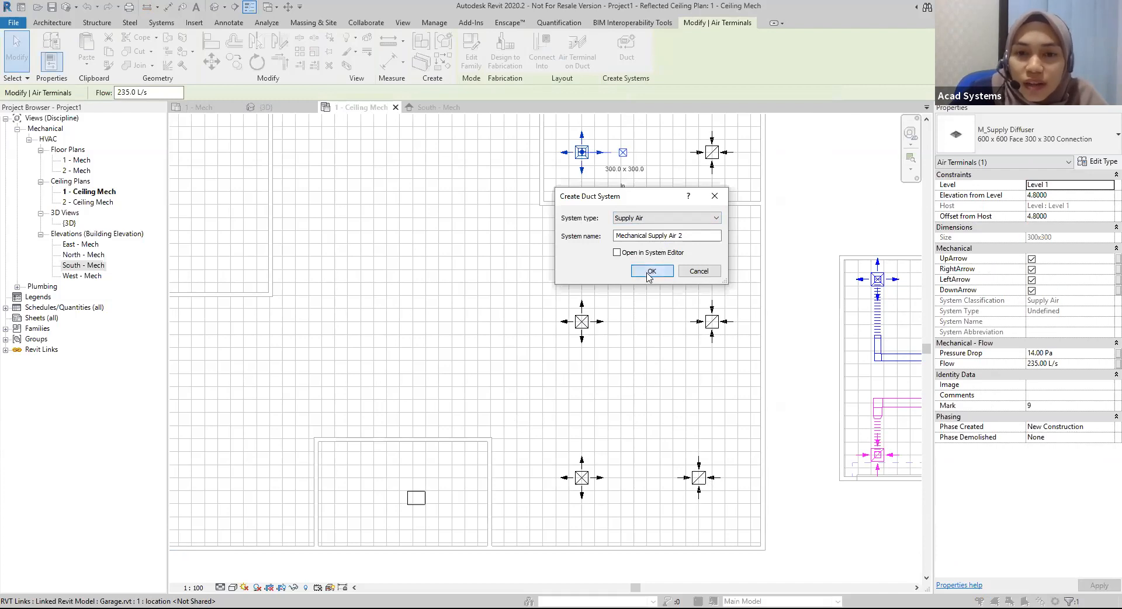
Select the middle and lower supply diffusers in turn to check their system assignment, and clear the selection.
click(588, 326)
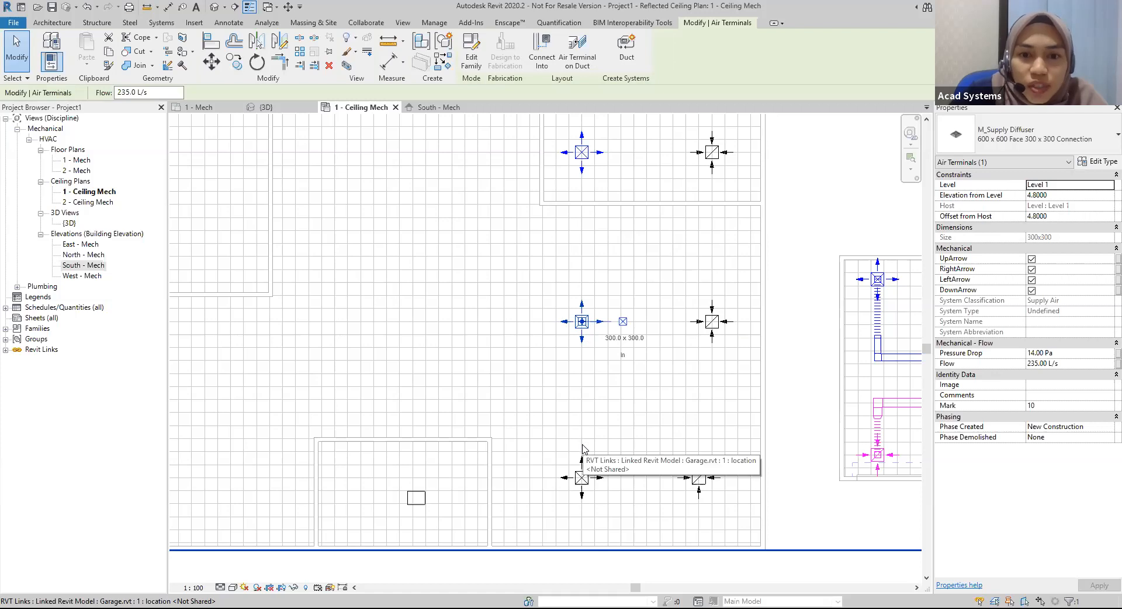
click(584, 476)
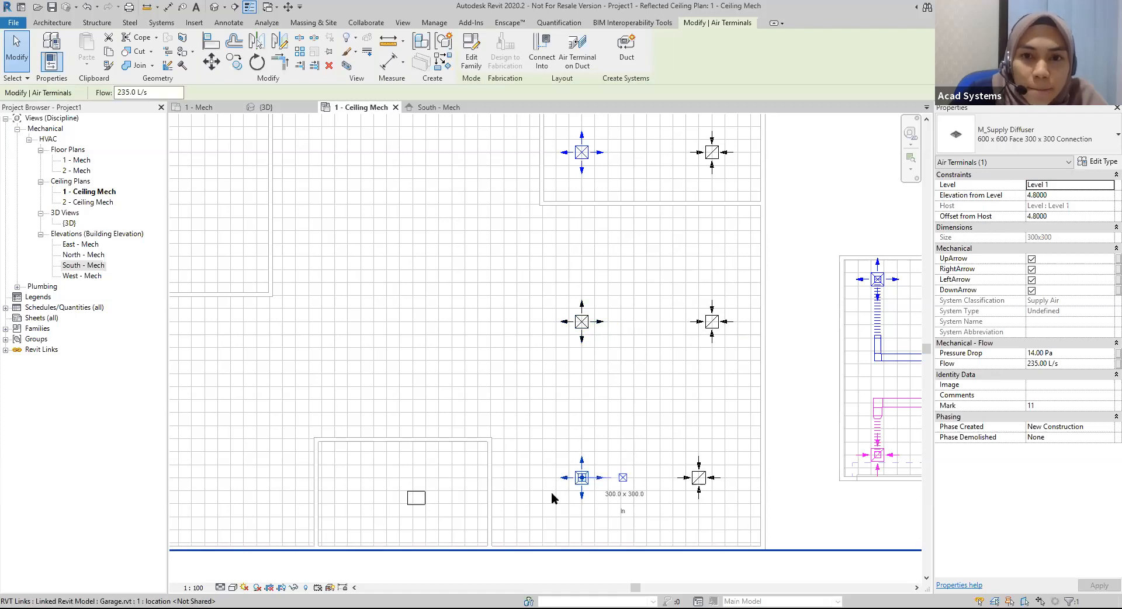
click(619, 294)
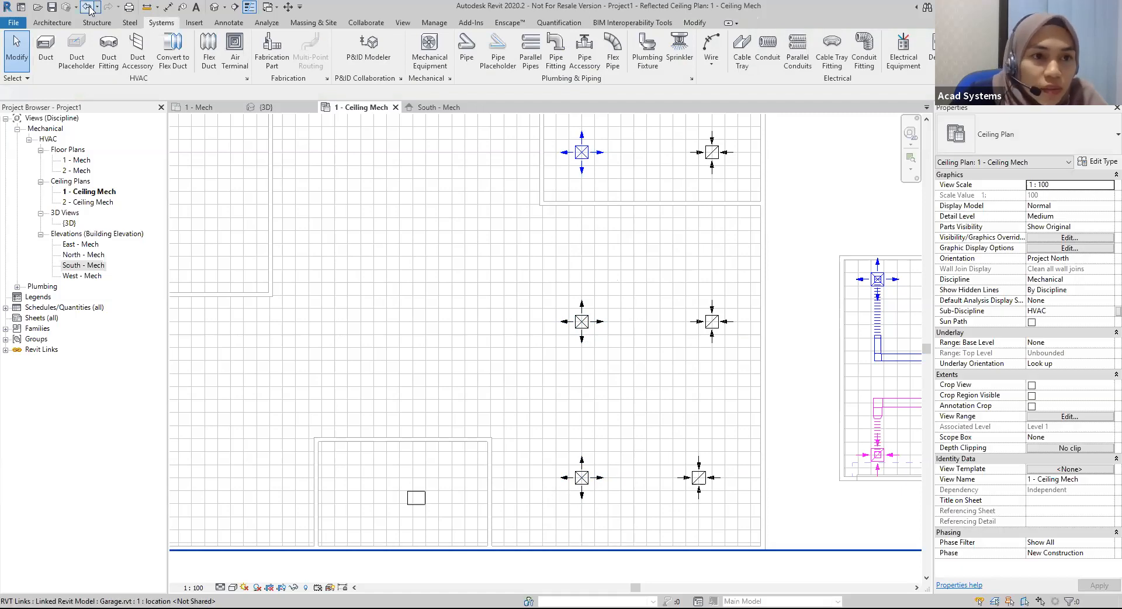
Recreate the Supply Air system Mechanical Supply Air 2 from the northernmost new supply diffuser, opening it in the system editor.
click(585, 164)
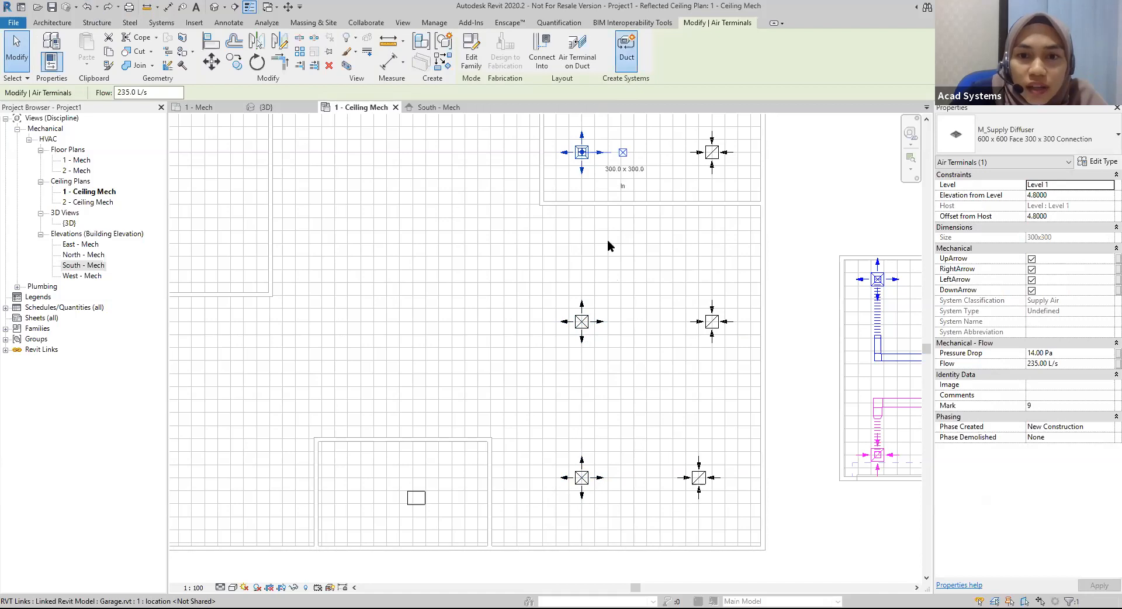
click(652, 273)
scroll(474, 319, down, 1)
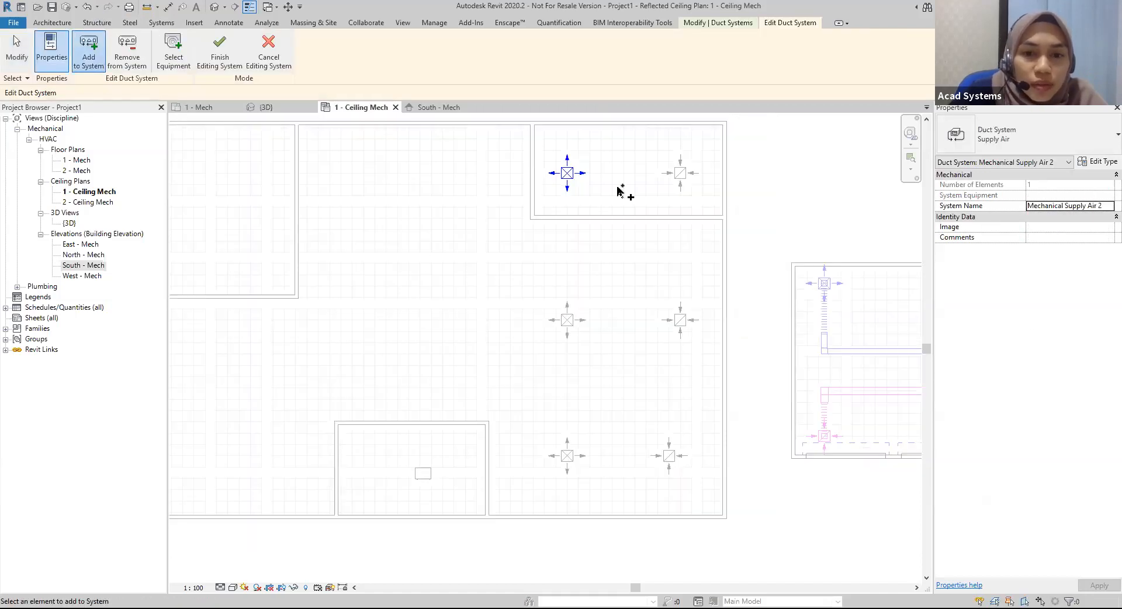
Add the middle and lower supply diffusers and the air handling unit to Mechanical Supply Air 2, and finish editing the system.
click(567, 332)
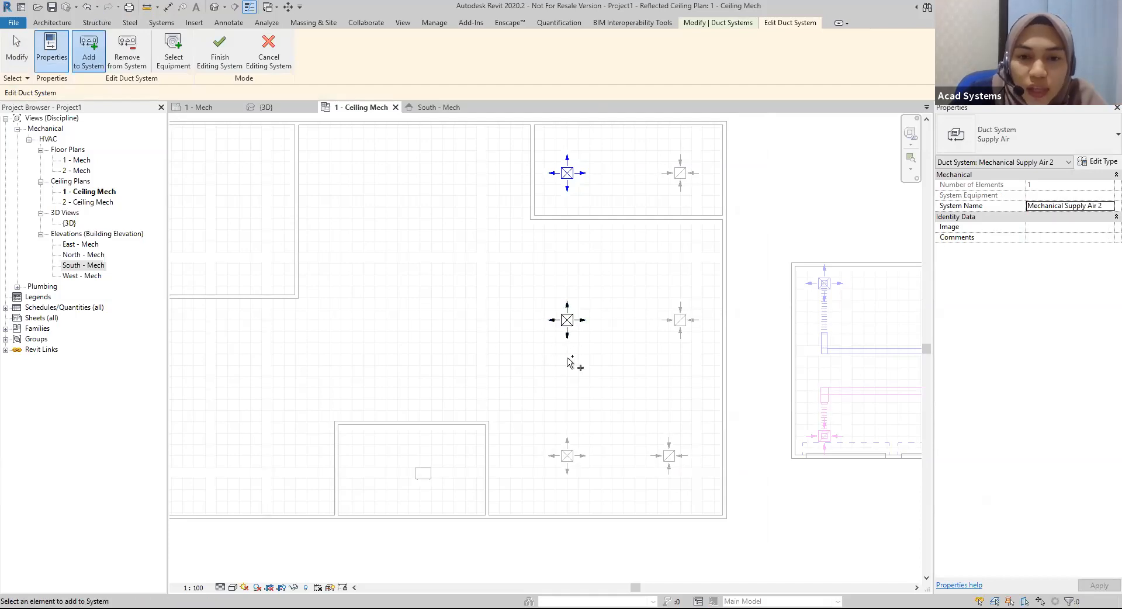
click(565, 462)
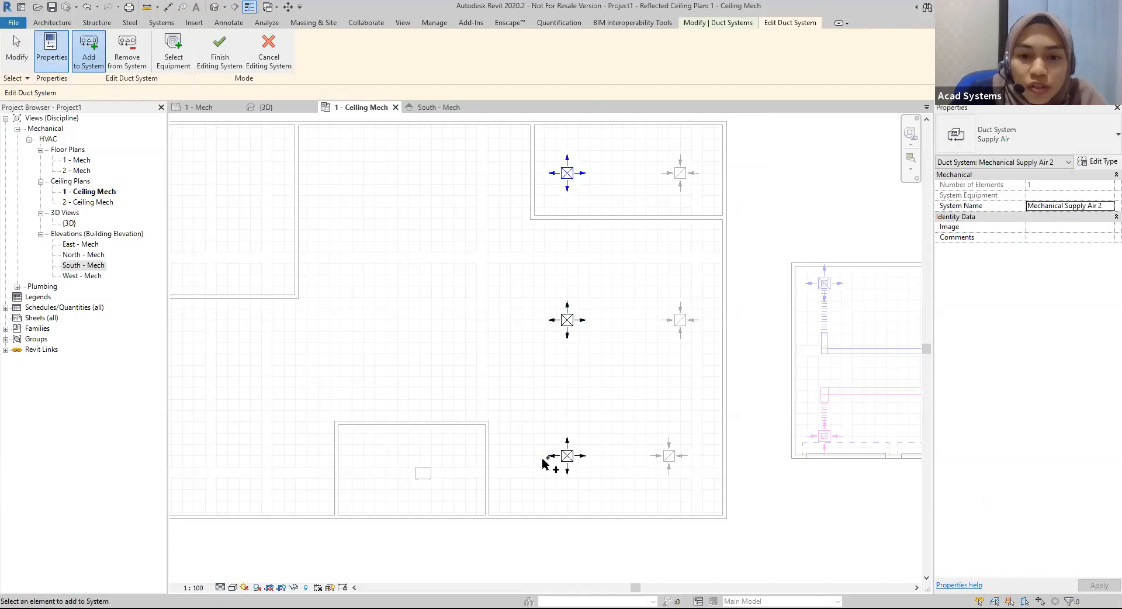
click(434, 482)
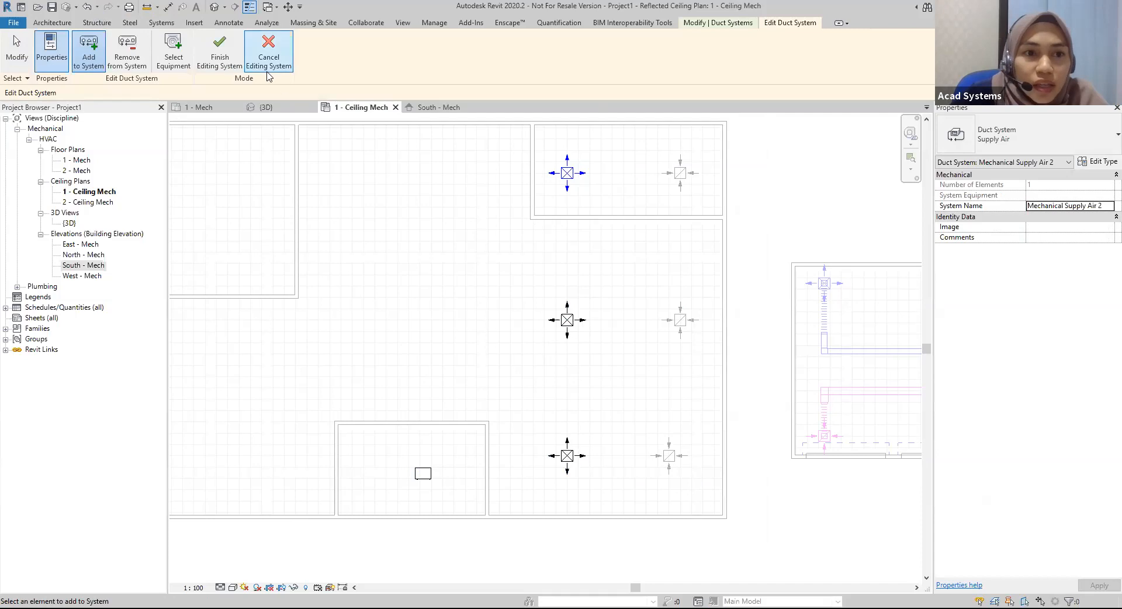
click(220, 56)
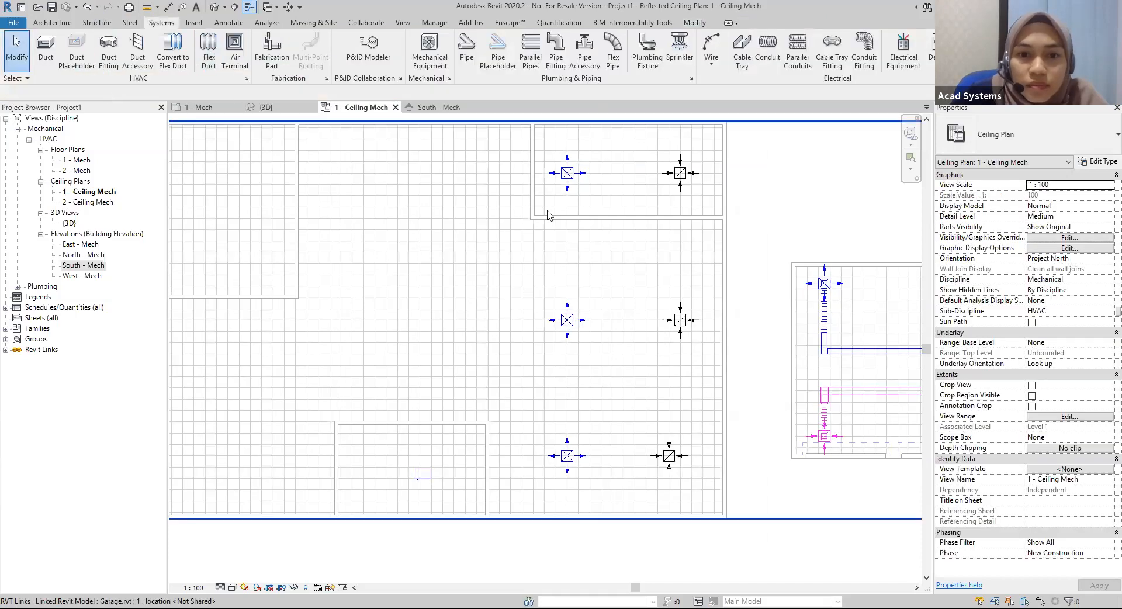
Select the whole Mechanical Supply Air 2 duct system, check its extents in the 3D view, and return to the 1 - Ceiling Mech plan.
key(Tab)
click(570, 180)
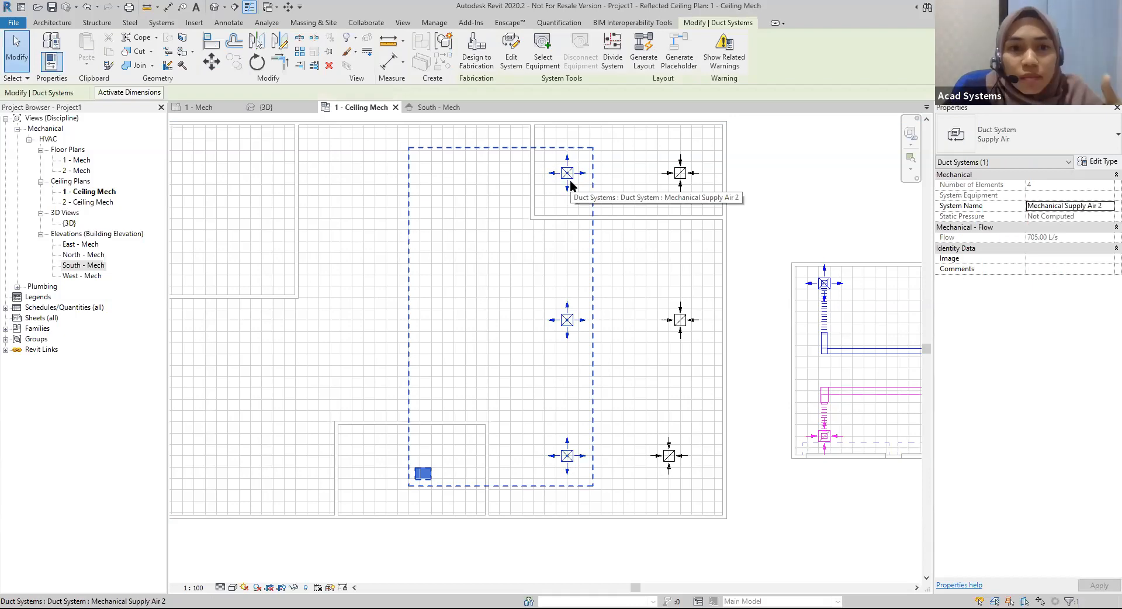
click(266, 108)
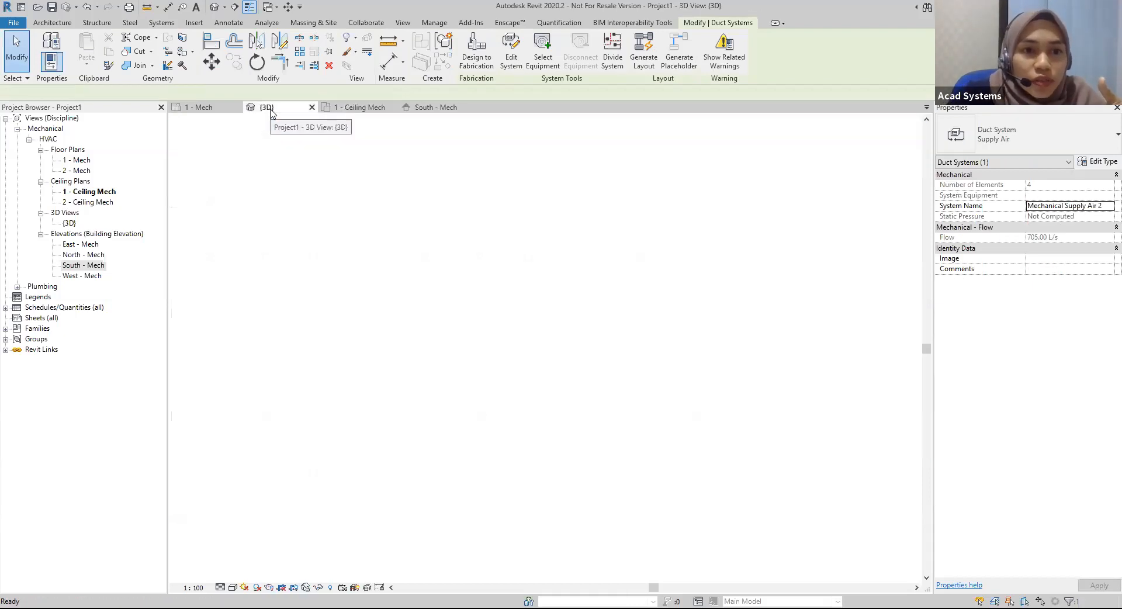
scroll(426, 271, down, 2)
scroll(426, 271, down, 2)
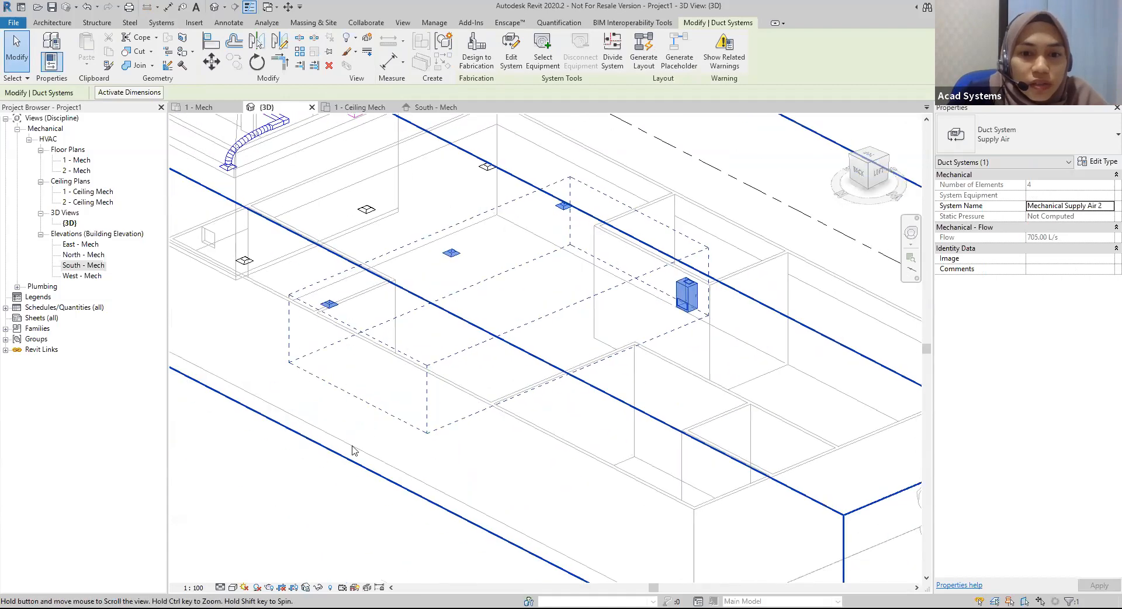
scroll(354, 451, up, 2)
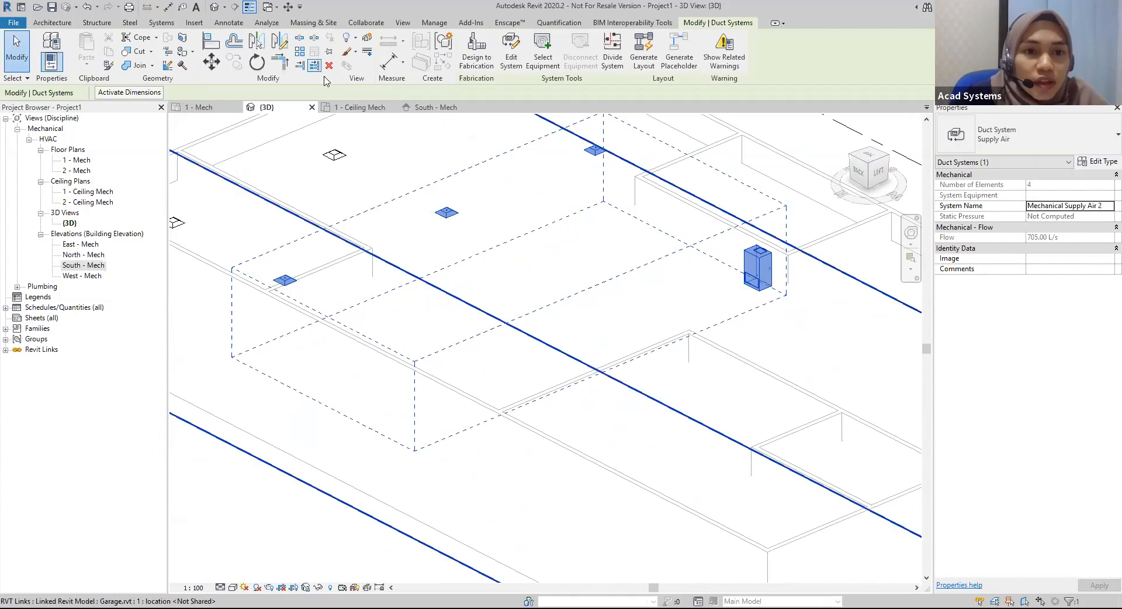
click(354, 108)
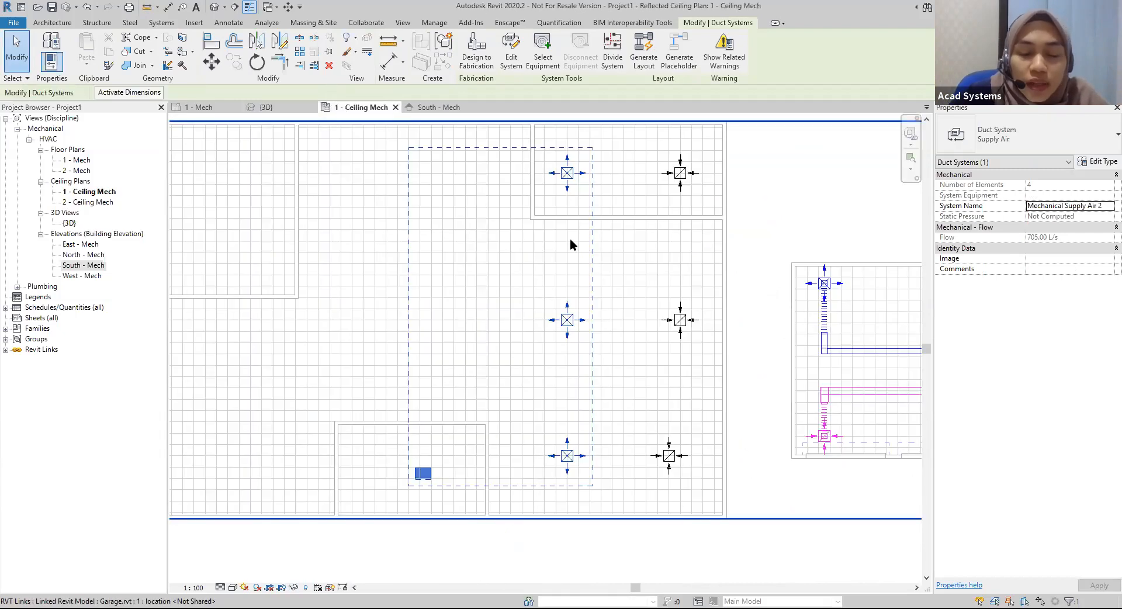
Start Generate Layout for the selected Mechanical Supply Air 2 duct system.
click(645, 59)
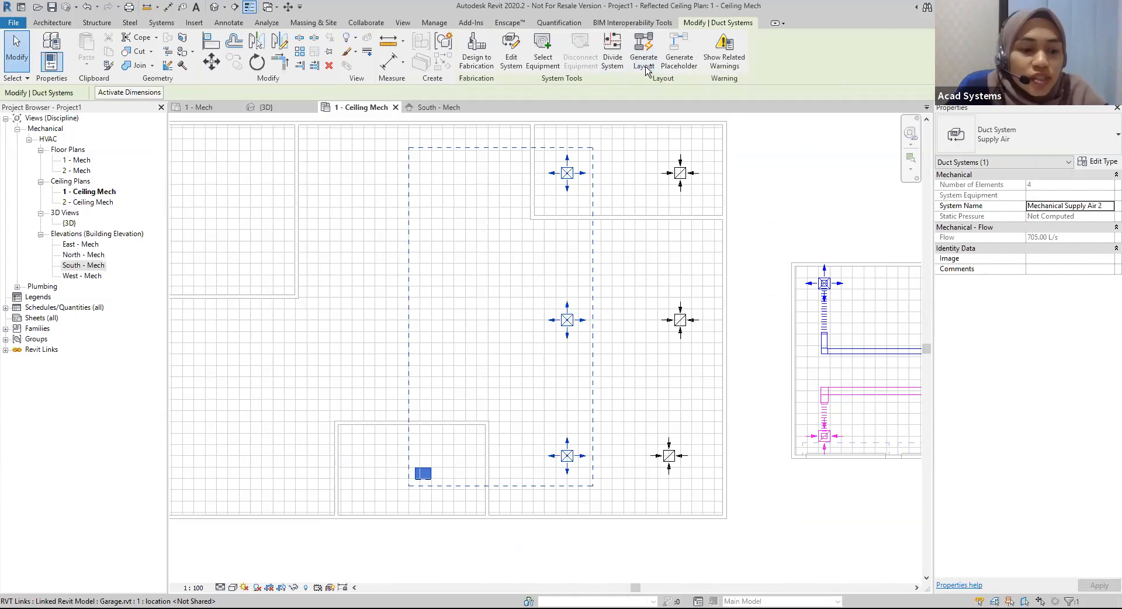
click(646, 69)
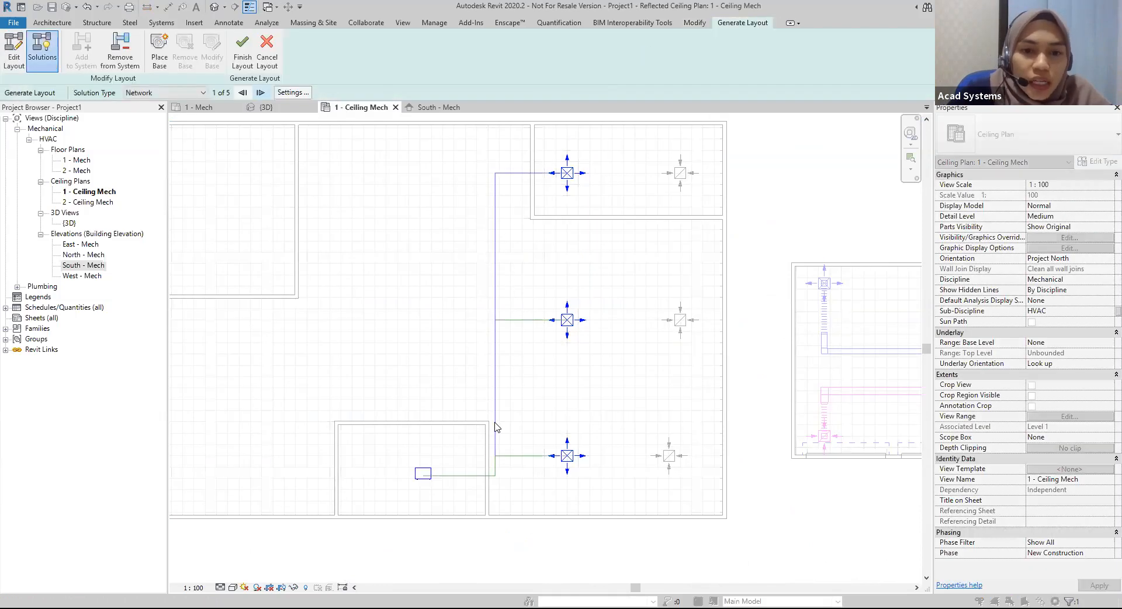
scroll(495, 427, up, 1)
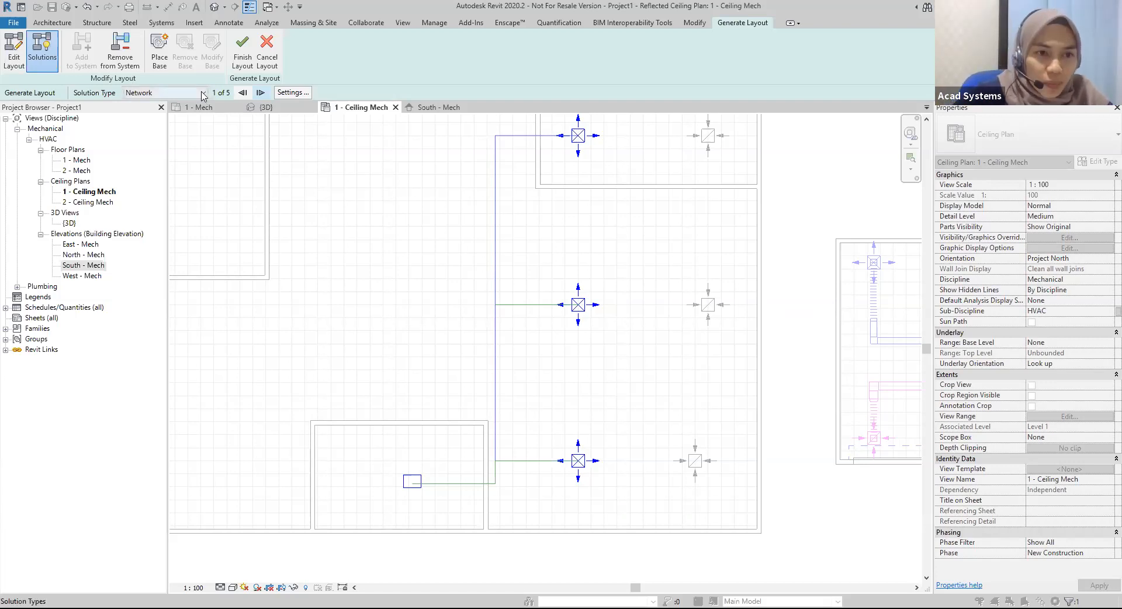
Try the Perimeter and Intersections solution types for the duct layout, and return to Network.
click(203, 93)
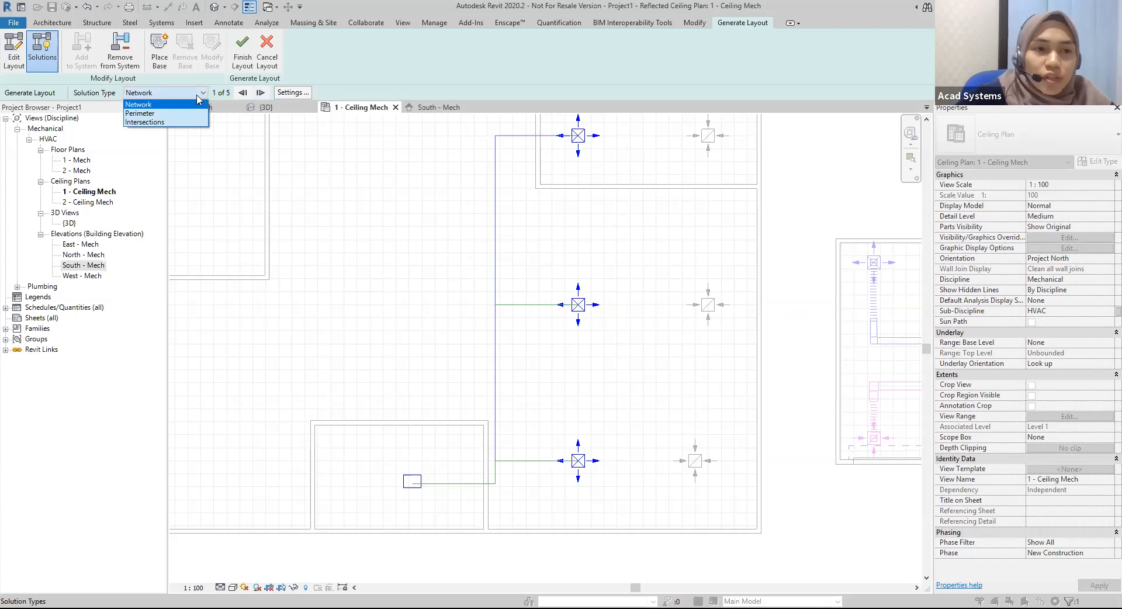
click(185, 114)
click(198, 93)
click(185, 122)
click(203, 93)
click(146, 104)
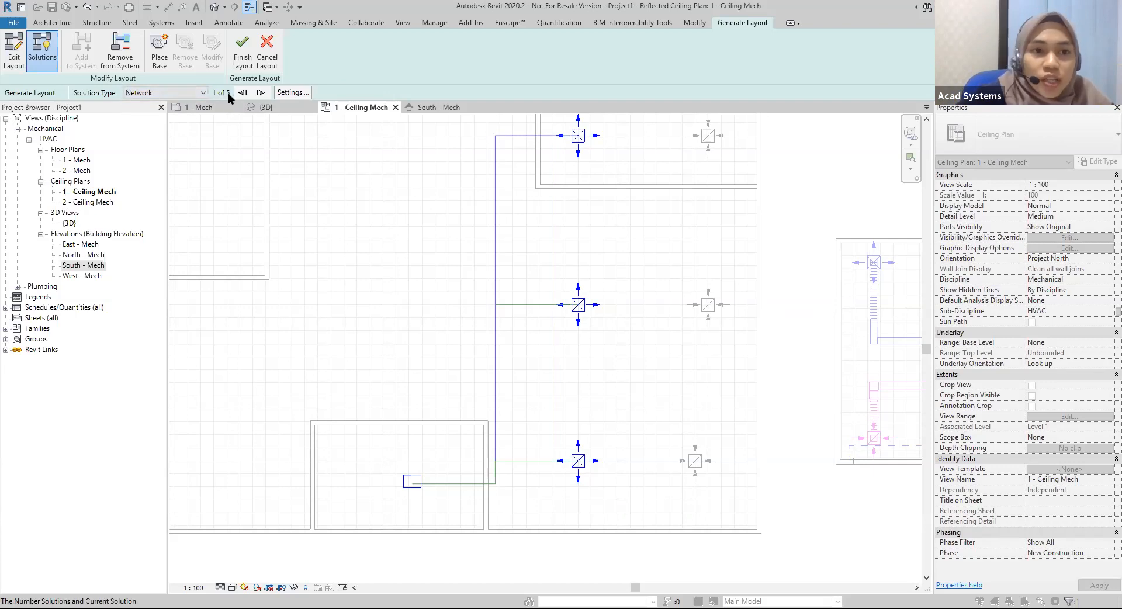
Cycle through all the Network layout solutions to compare the duct routes, ending on solution 1 of 5.
click(262, 93)
click(261, 93)
click(261, 93)
click(261, 93)
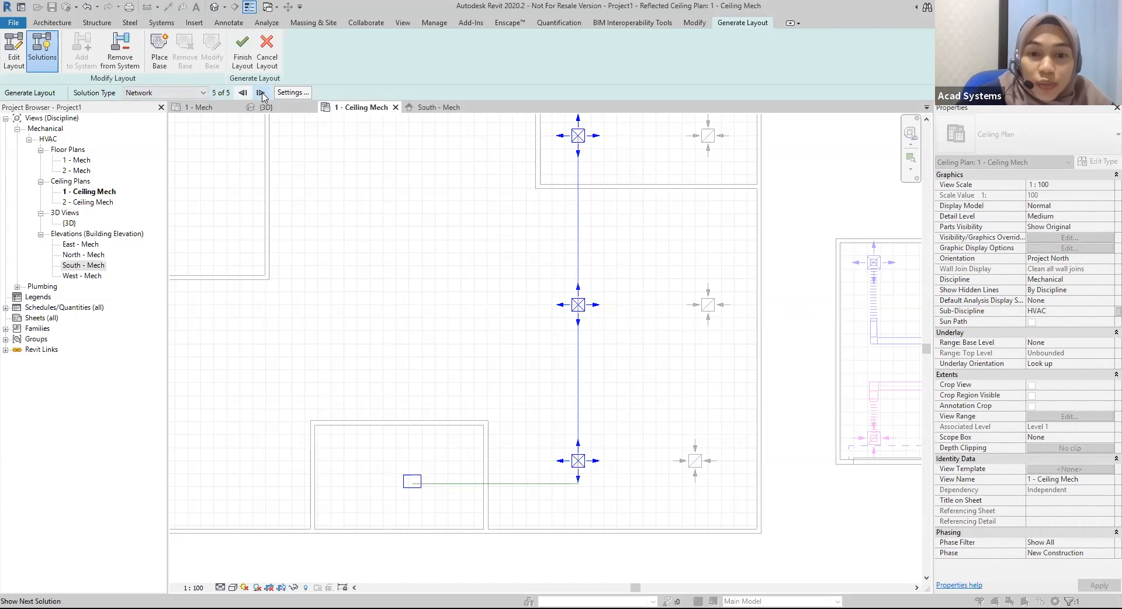
click(261, 93)
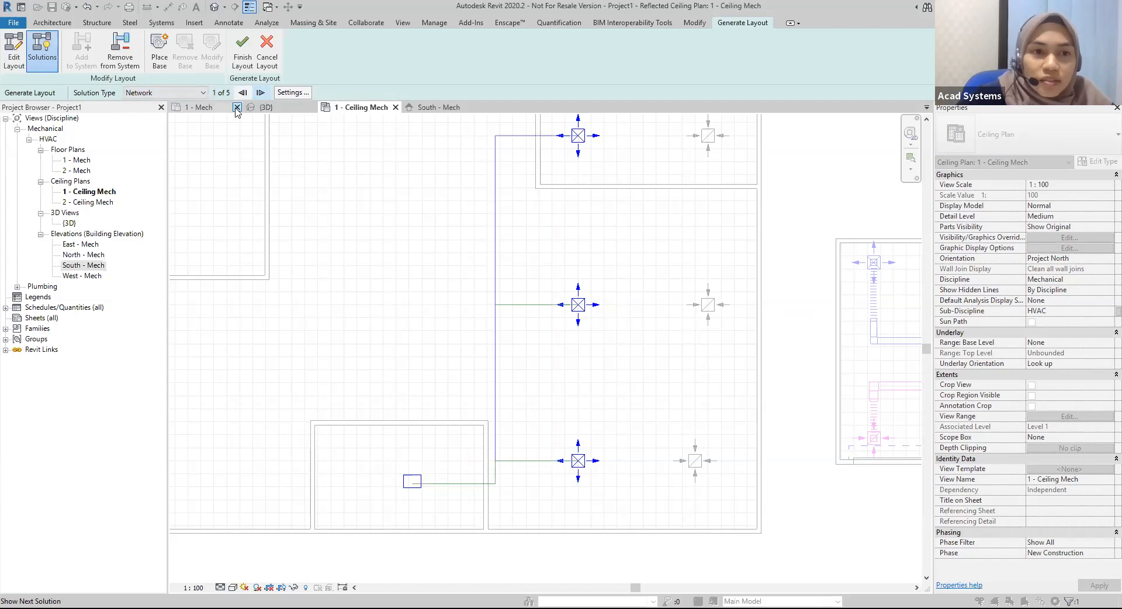
click(260, 93)
click(260, 93)
click(261, 93)
click(261, 93)
click(261, 93)
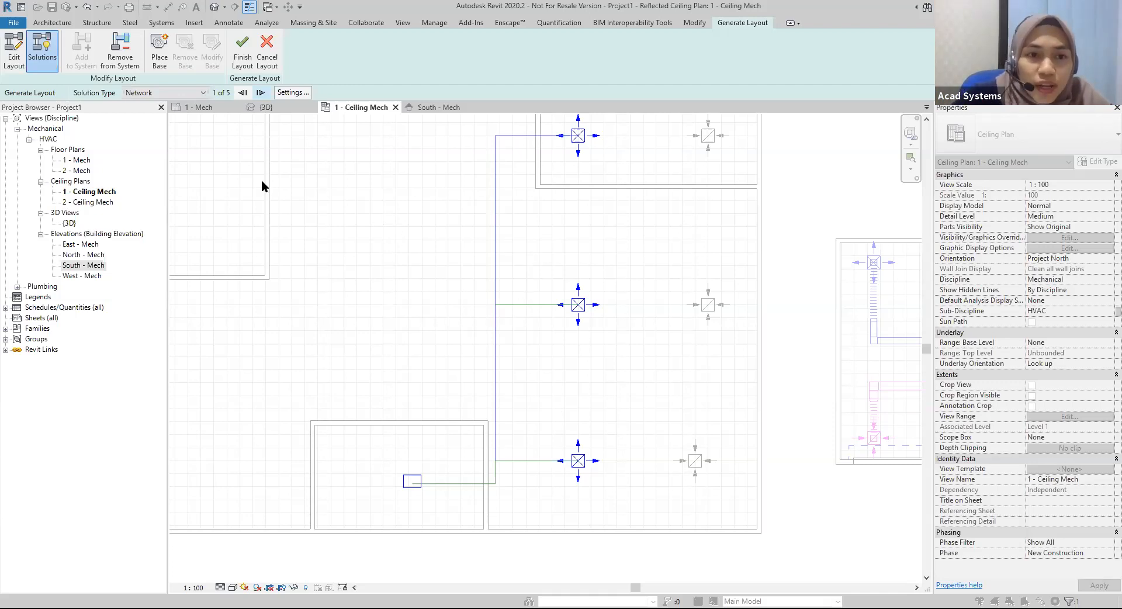
Inspect the proposed duct routing between the diffusers and the air handling unit in the 3D view.
click(266, 107)
shift+middle_drag(426, 368, 436, 345)
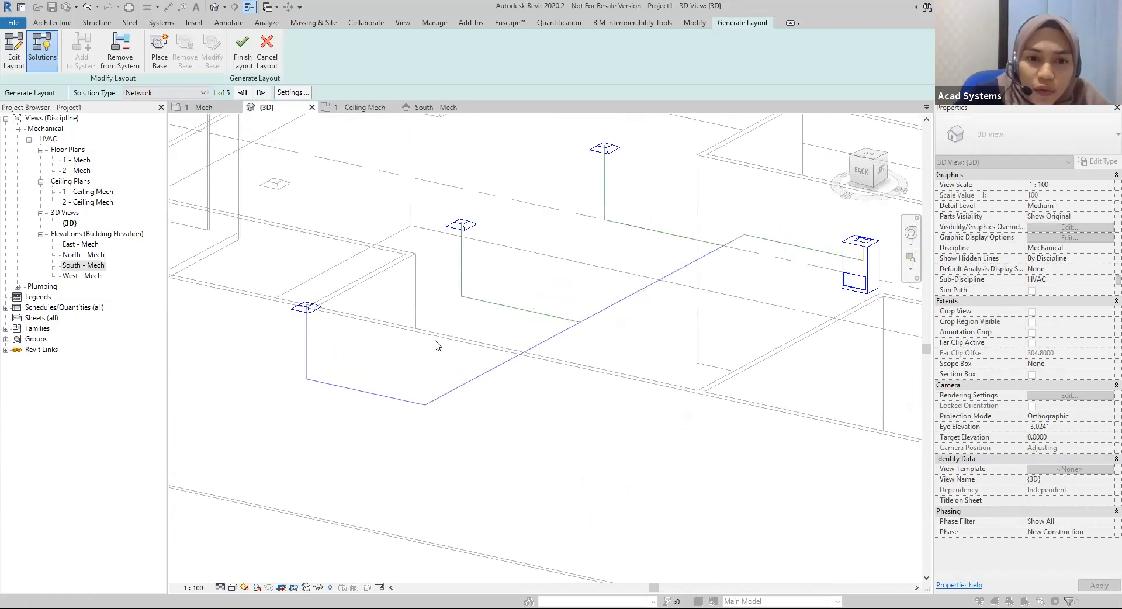
scroll(437, 342, up, 1)
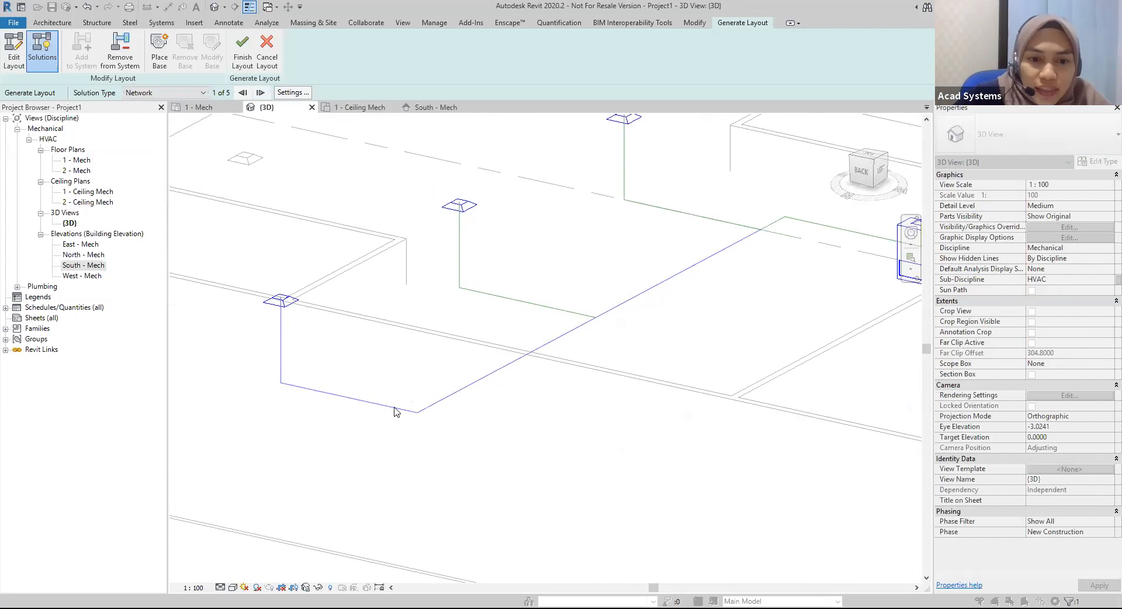
scroll(499, 280, down, 3)
middle_drag(499, 281, 439, 345)
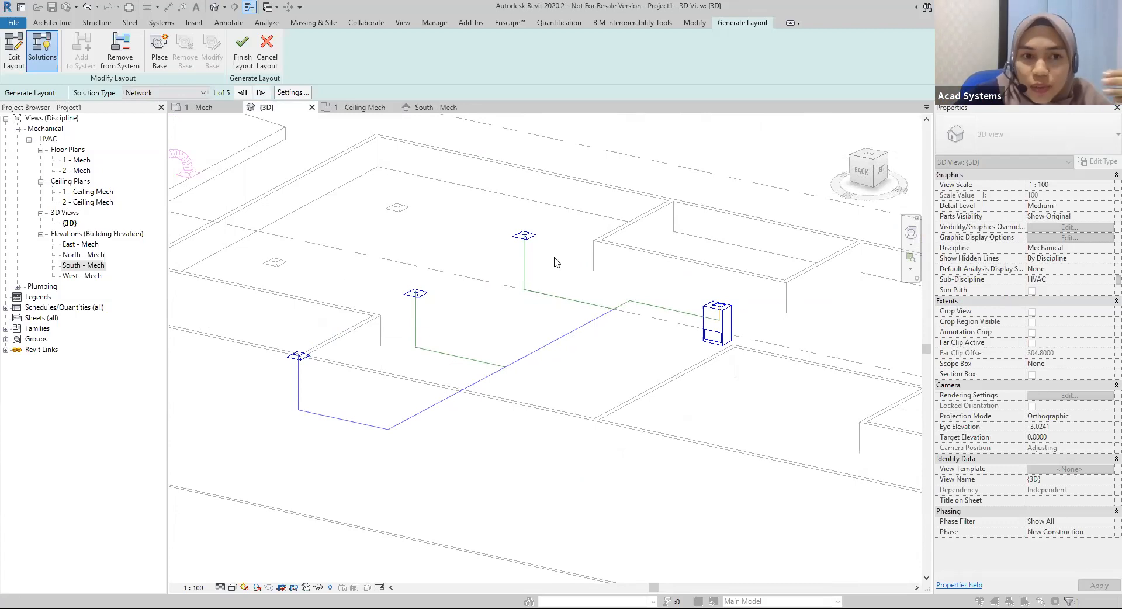
middle_drag(594, 283, 544, 370)
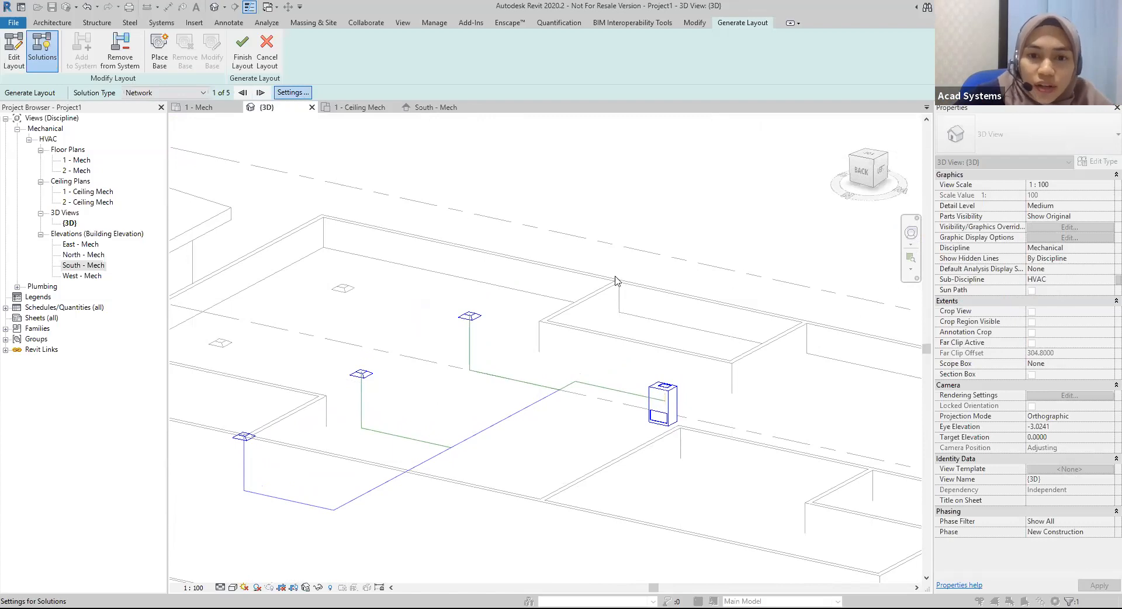
drag(684, 342, 722, 153)
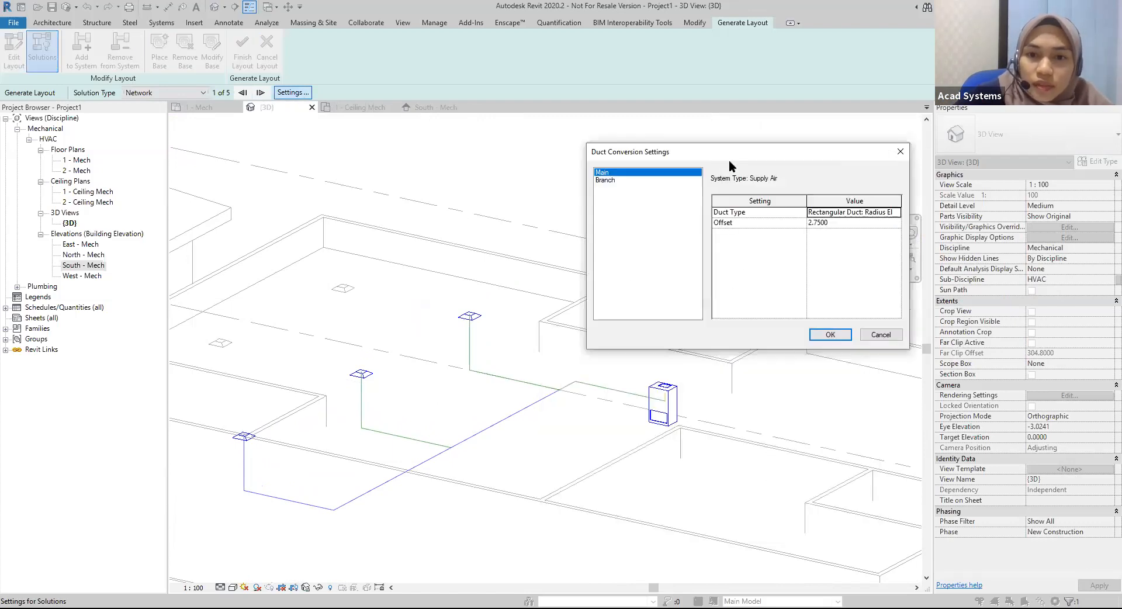
click(900, 152)
scroll(533, 331, up, 2)
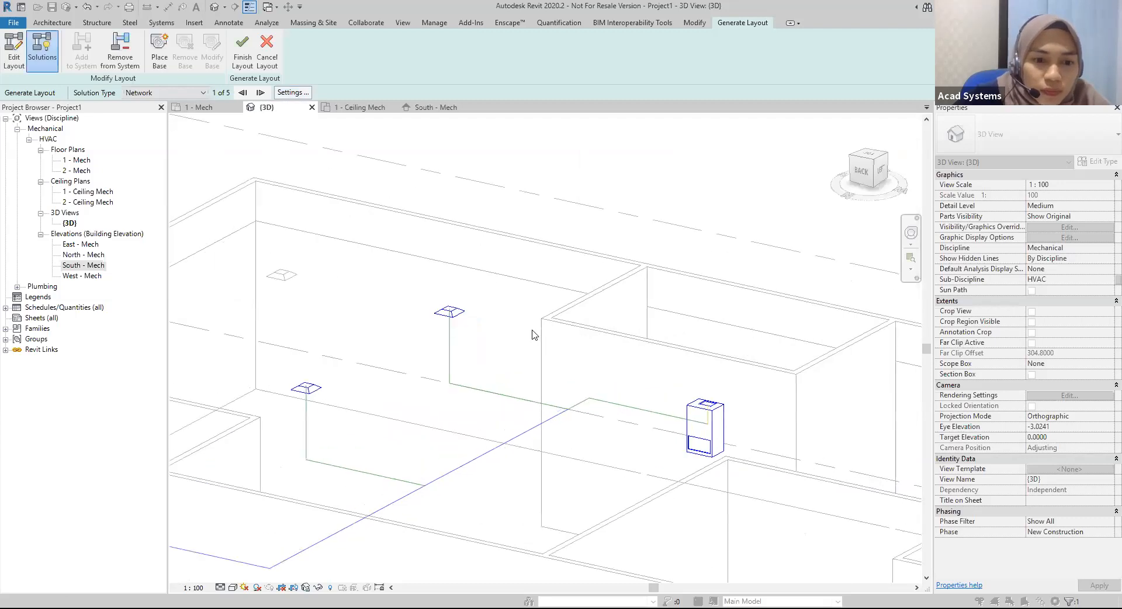
scroll(451, 396, down, 2)
scroll(494, 388, up, 2)
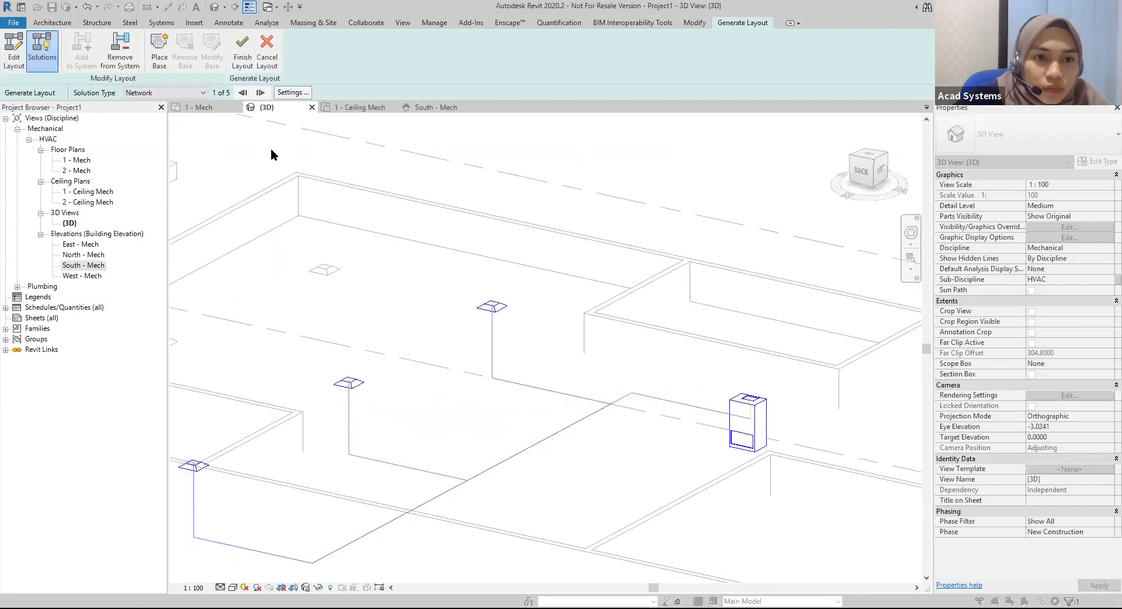
In the duct conversion settings, review Main and Branch, keep the main Rectangular Duct: Radius Elbows / Tees type, and set the main offset to 5.2.
click(299, 95)
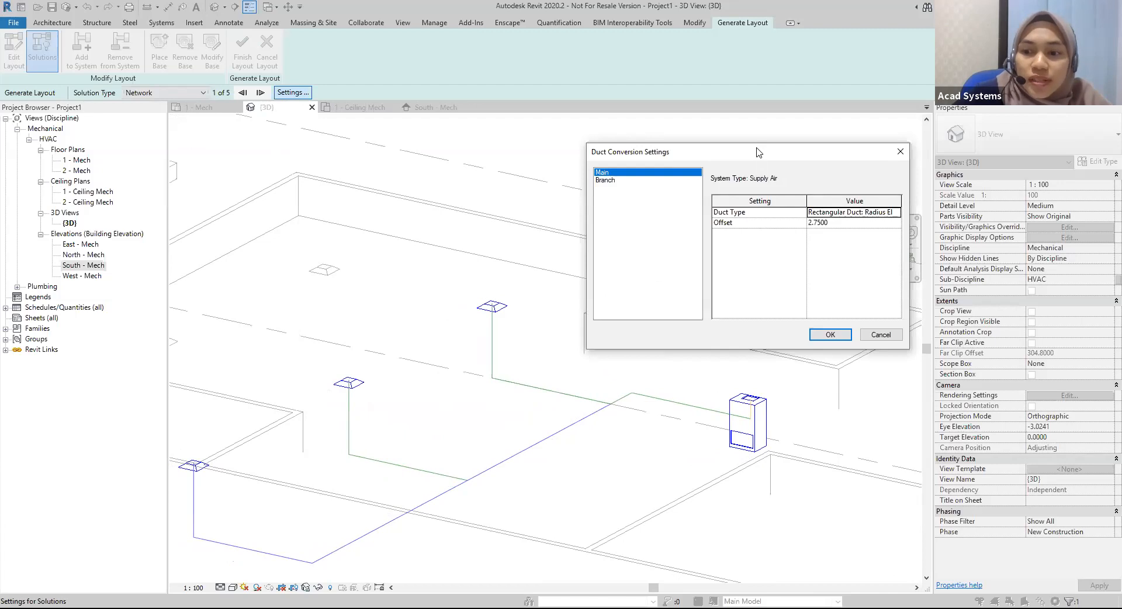
drag(758, 152, 717, 139)
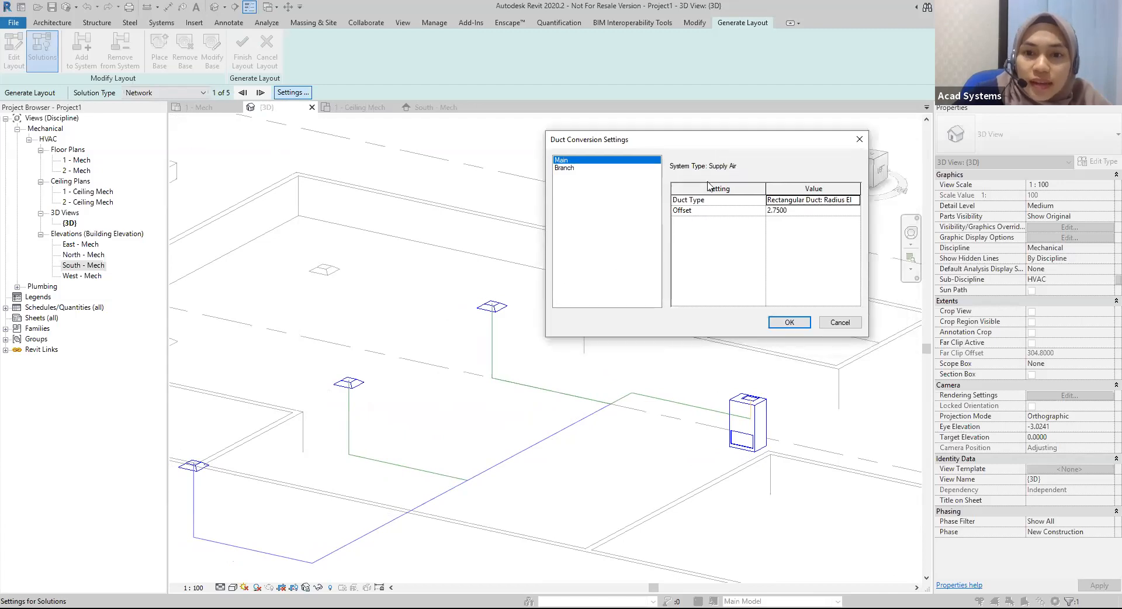
click(580, 167)
click(576, 160)
click(571, 169)
click(573, 160)
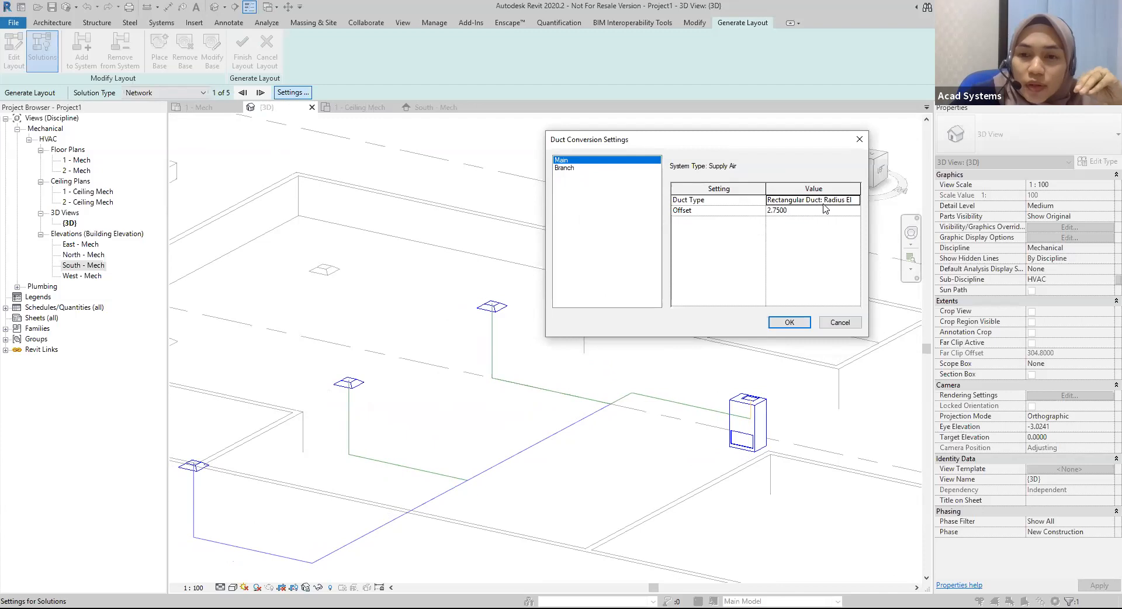
click(856, 201)
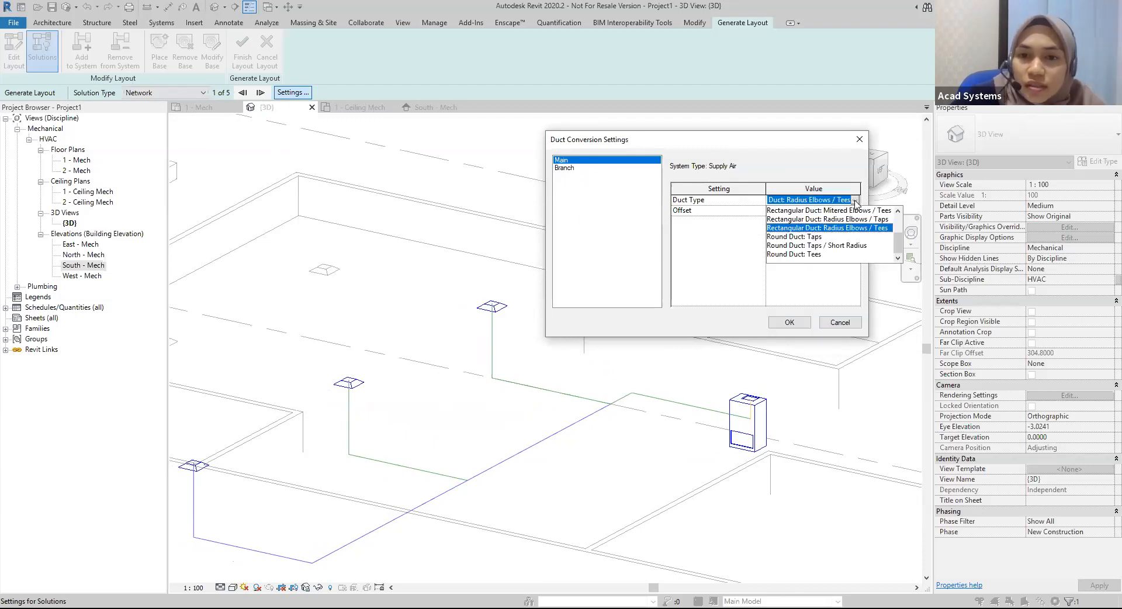
click(840, 199)
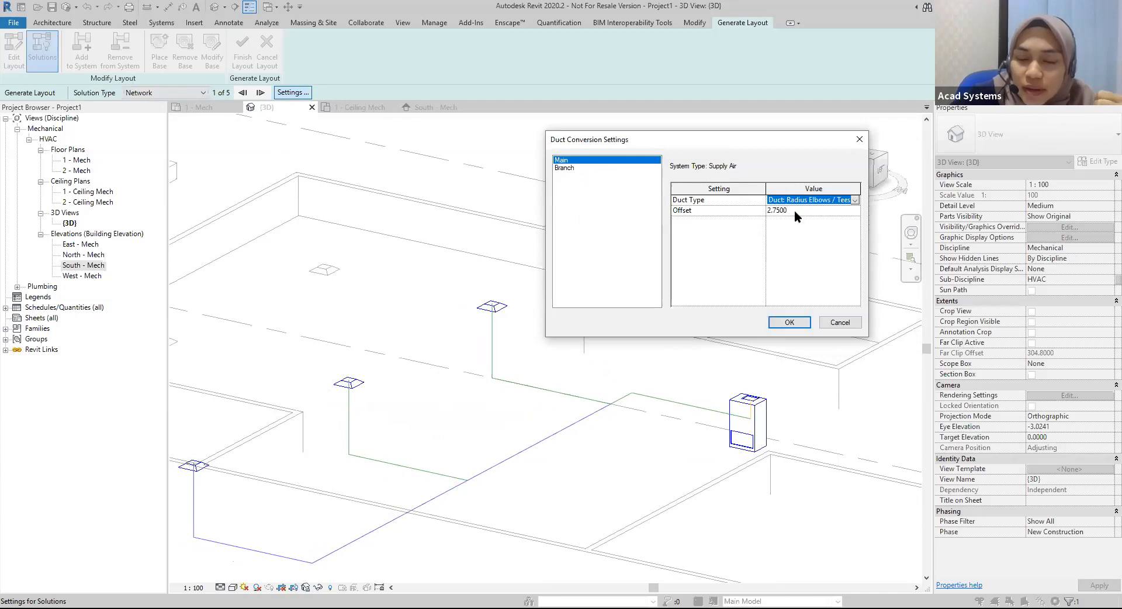
click(798, 211)
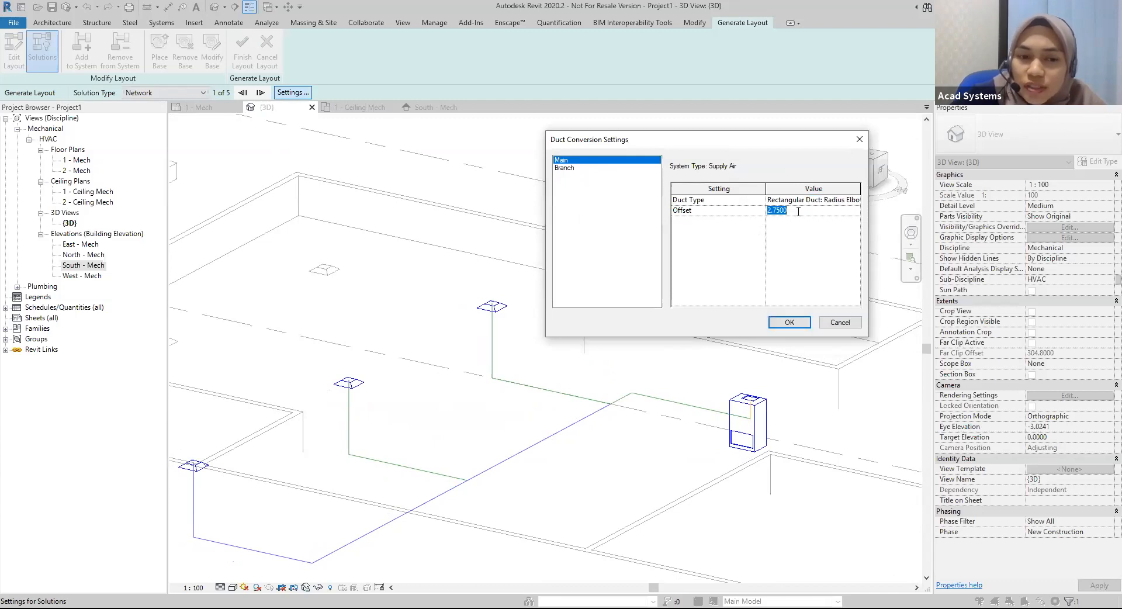
text(5.2)
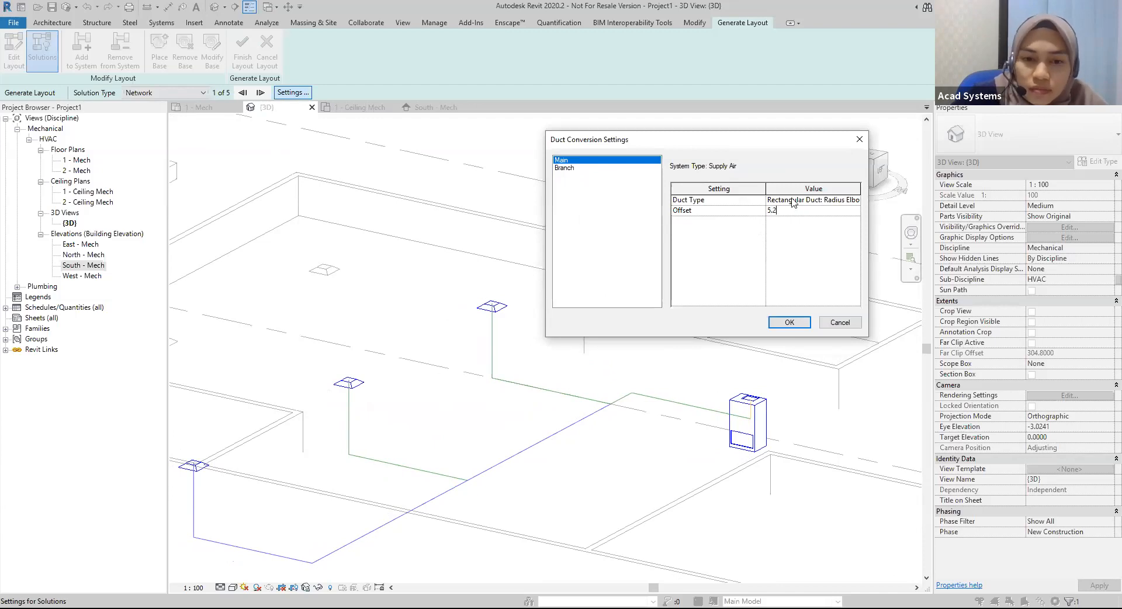
Set the branch duct offset to 5.2, keep the flex duct type as None, and apply the conversion settings.
click(588, 169)
click(812, 210)
text(5.2)
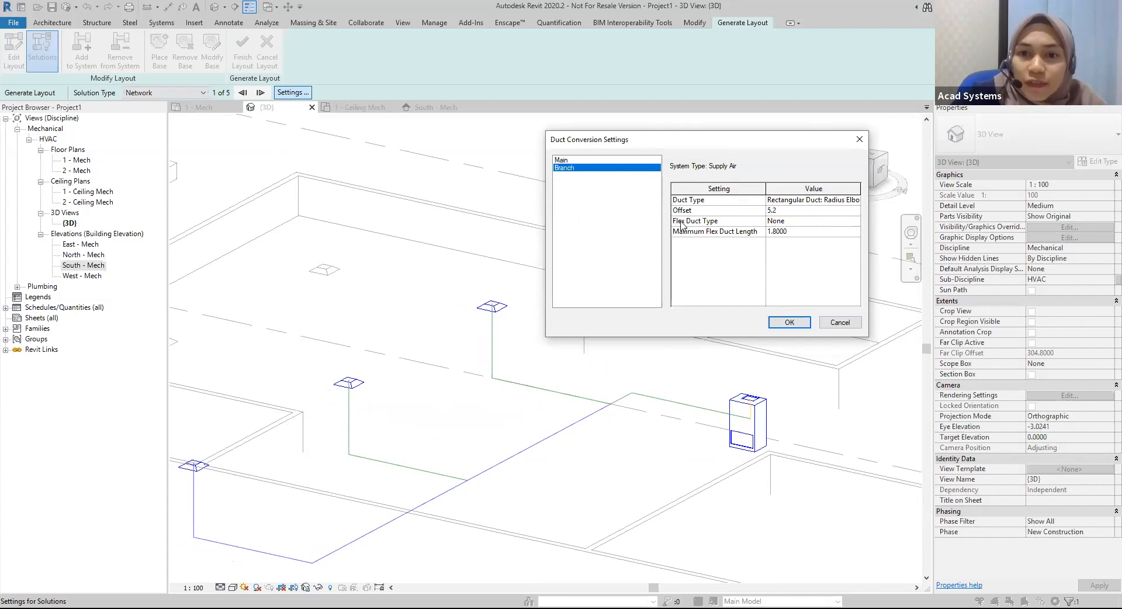
click(855, 222)
click(856, 223)
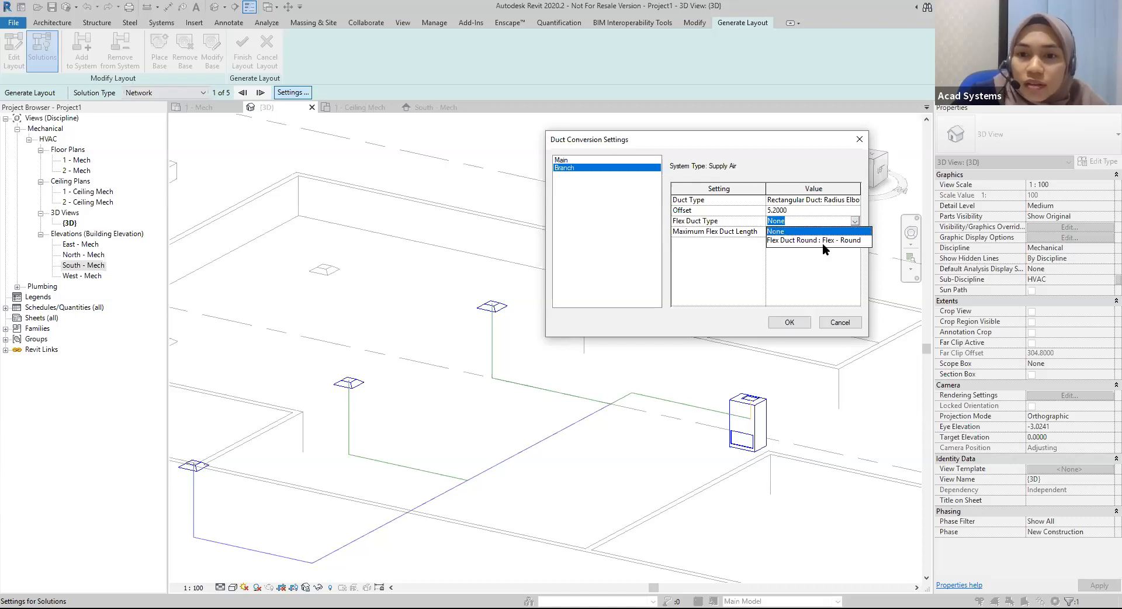
click(777, 284)
click(786, 322)
Check the raised duct routing in 3D, return to the 1 - Ceiling Mech plan, and finish the layout.
shift+middle_drag(398, 454, 445, 440)
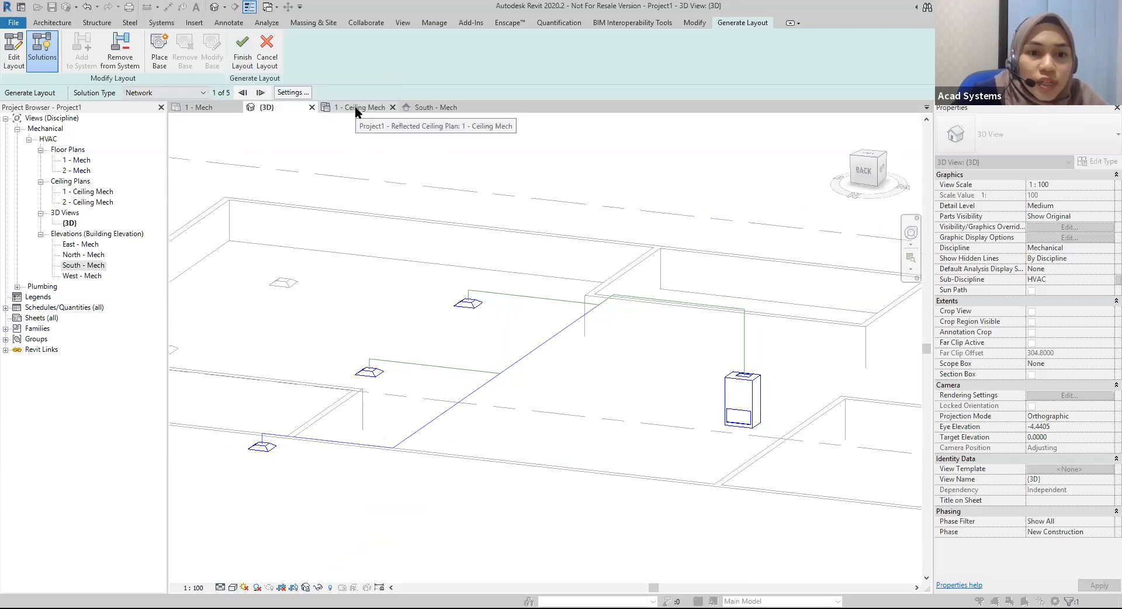
click(379, 107)
click(240, 56)
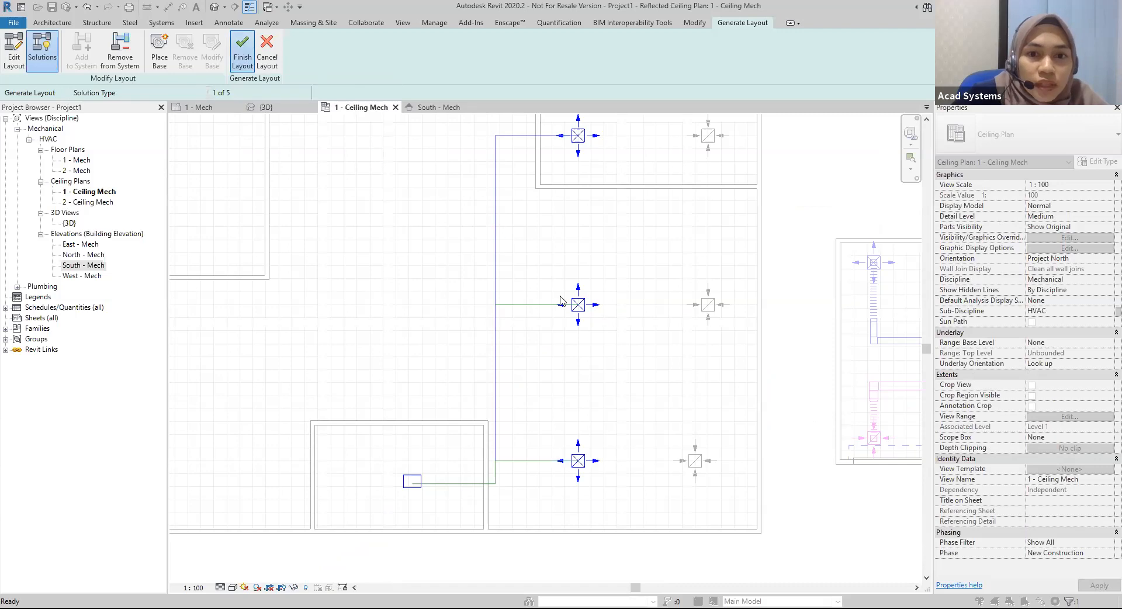
Examine the generated supply ducts, elbows and flex connections to the diffusers across the ceiling plan.
middle_drag(572, 236, 549, 259)
scroll(549, 259, down, 1)
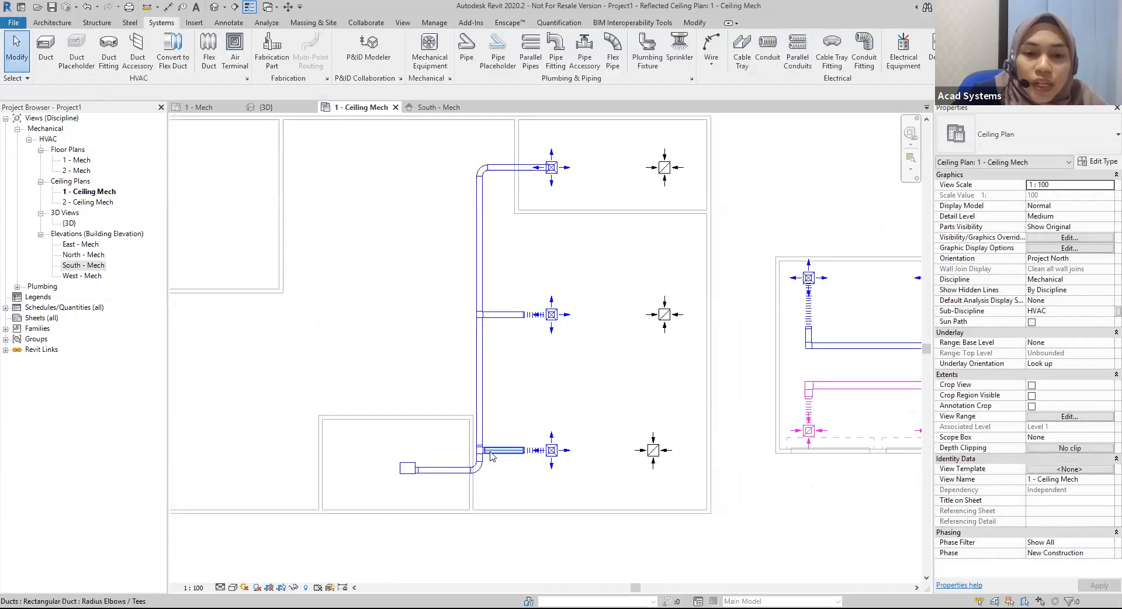
scroll(478, 491, down, 1)
scroll(477, 491, up, 3)
scroll(546, 441, down, 3)
middle_drag(551, 425, 348, 419)
middle_drag(678, 404, 610, 412)
scroll(629, 392, up, 2)
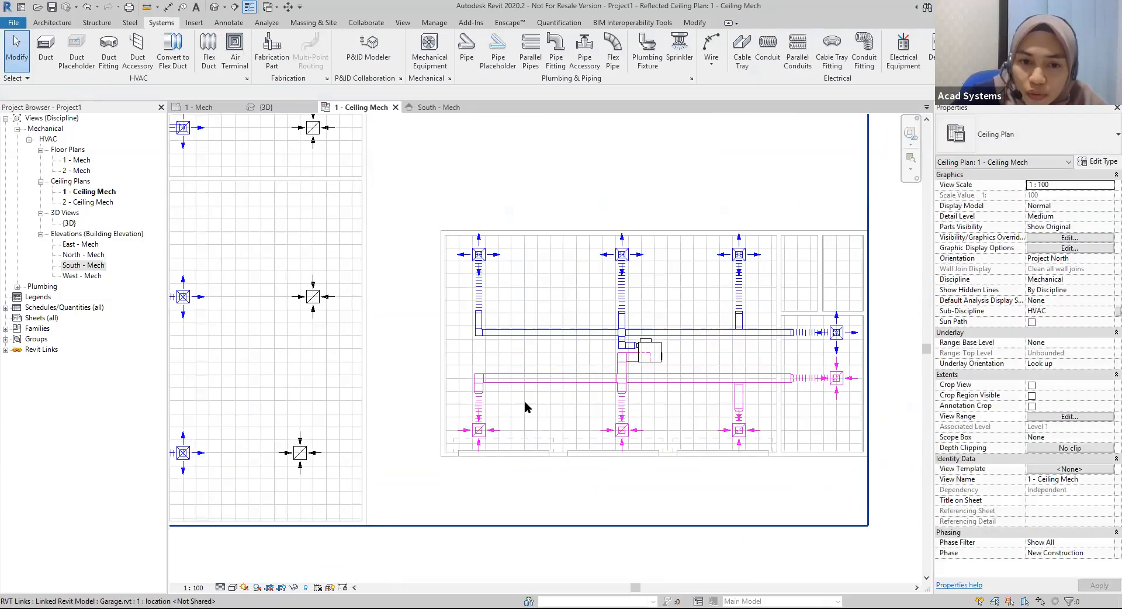
scroll(524, 402, up, 2)
middle_drag(183, 438, 584, 377)
middle_drag(473, 412, 528, 413)
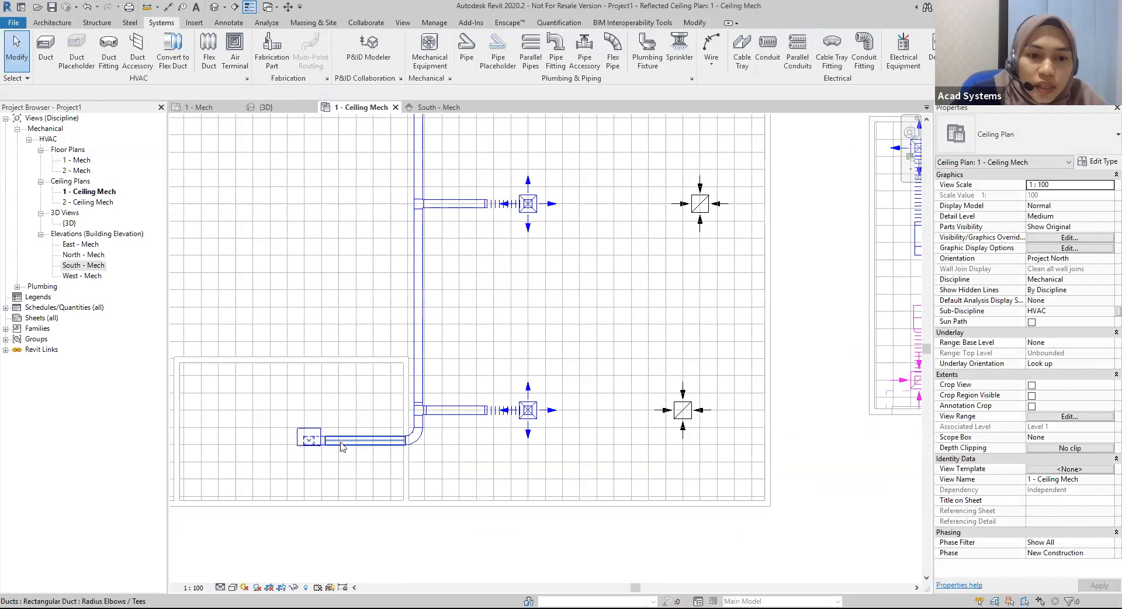
scroll(506, 407, up, 3)
middle_drag(458, 310, 442, 451)
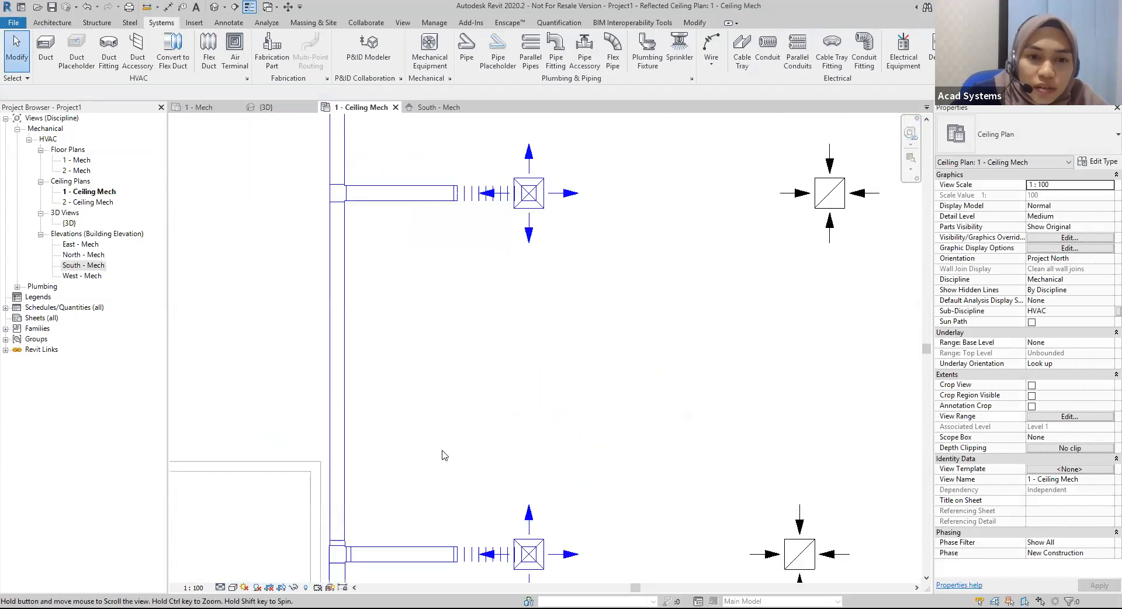
scroll(442, 455, down, 1)
scroll(485, 246, down, 1)
middle_drag(486, 248, 484, 474)
middle_drag(443, 344, 443, 443)
scroll(412, 270, up, 4)
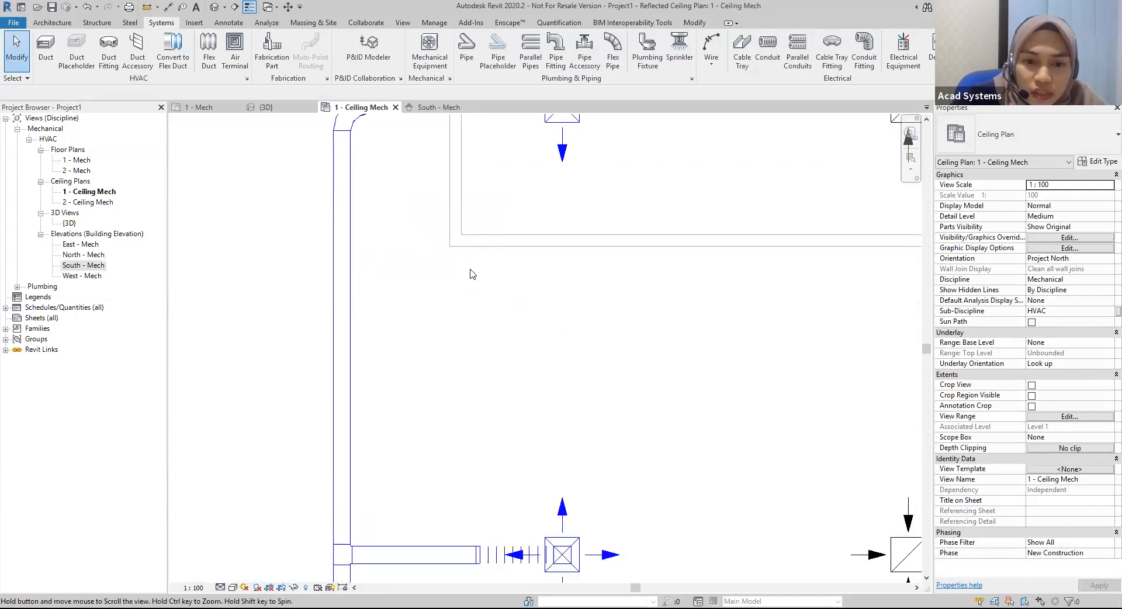
scroll(496, 316, down, 2)
scroll(491, 374, up, 2)
scroll(491, 375, up, 1)
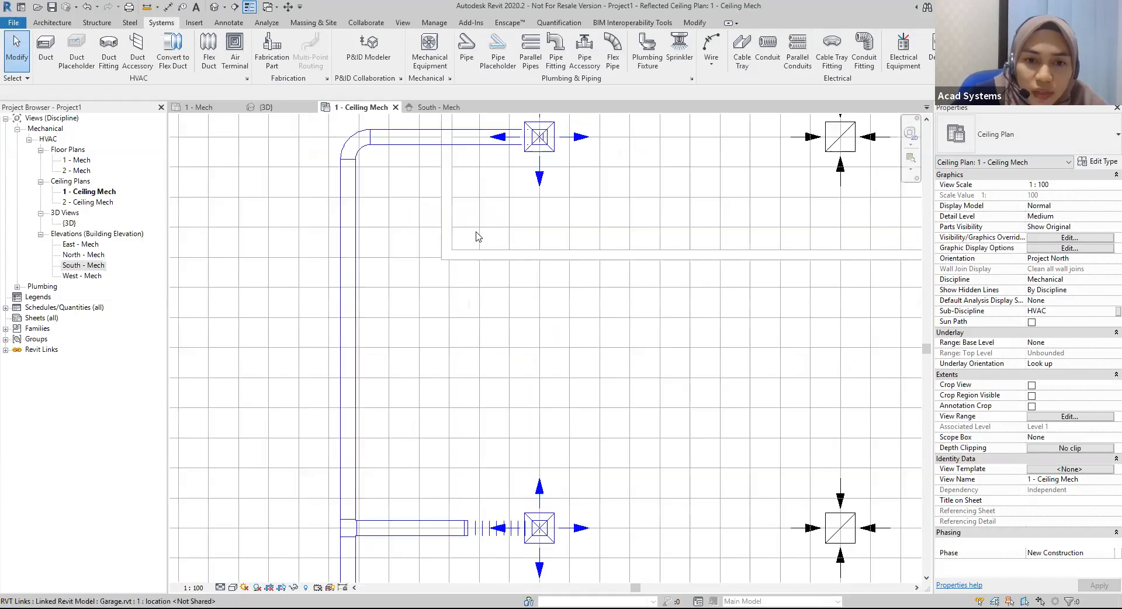
Shorten the rectangular duct running to the uppermost supply diffuser to about 1.95 m, leaving a gap before the diffuser.
scroll(484, 303, up, 2)
click(484, 303)
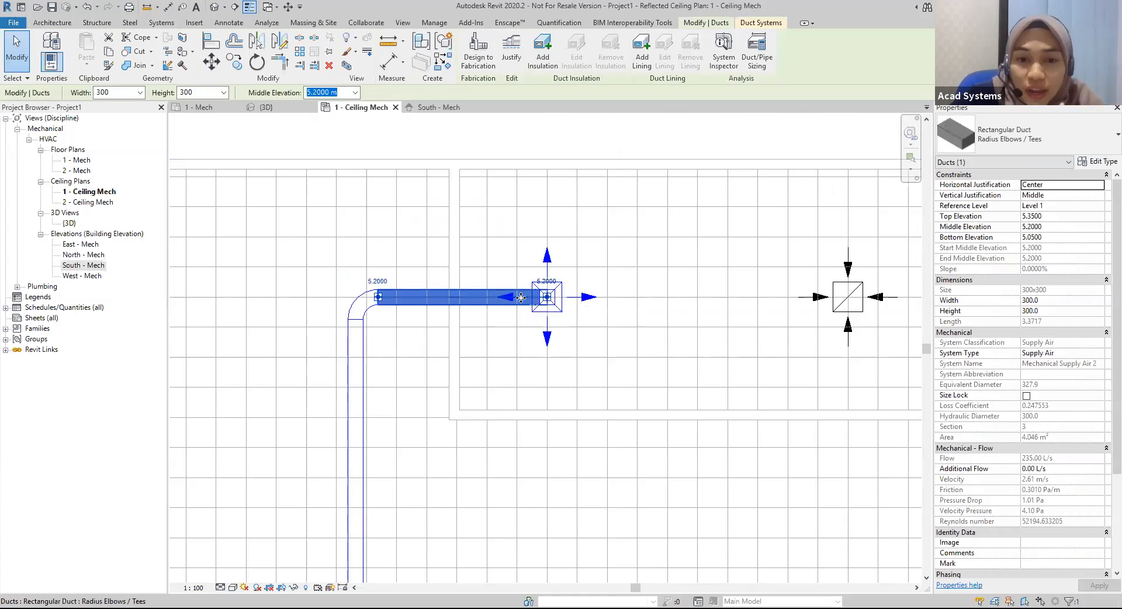
scroll(522, 298, up, 2)
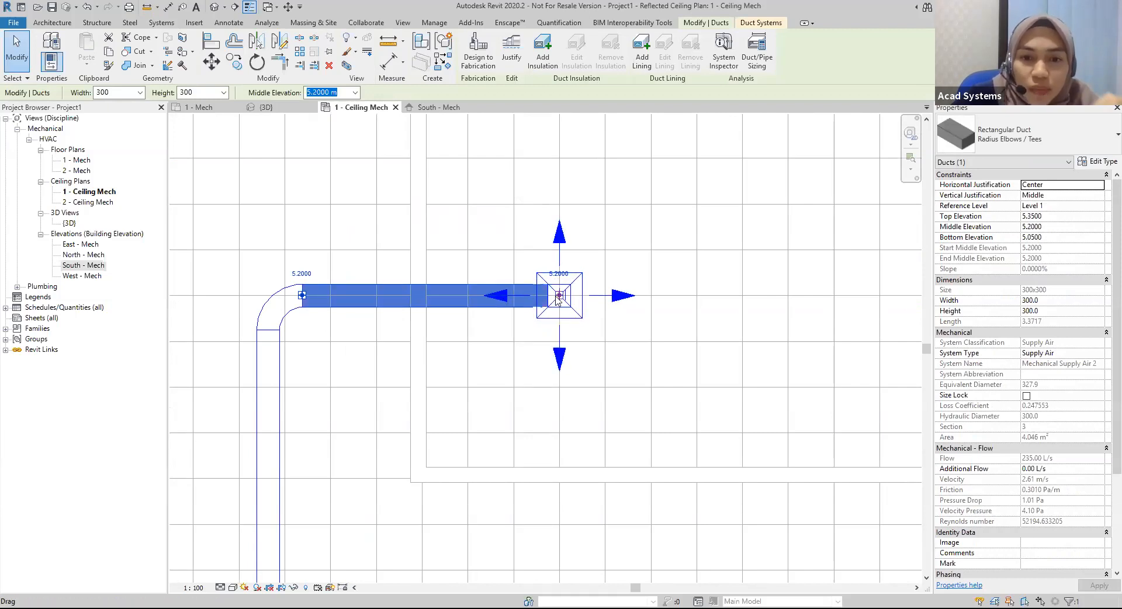
drag(560, 296, 453, 300)
scroll(455, 403, down, 3)
middle_drag(455, 508, 443, 361)
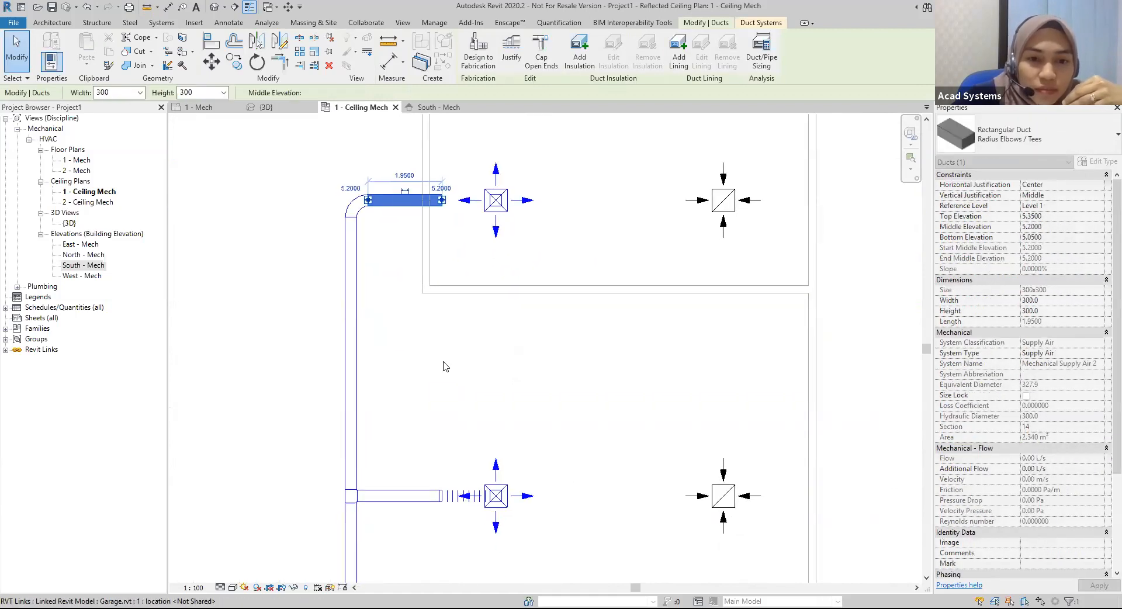
middle_drag(453, 405, 453, 451)
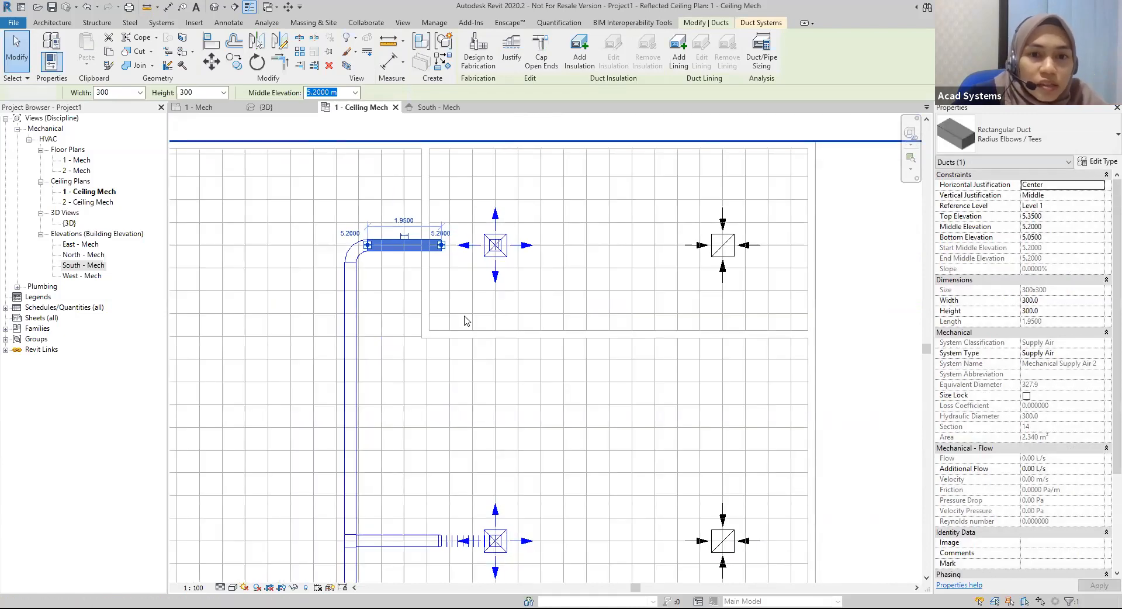
key(Escape)
In the 3D view, delete the leftover rectangular-to-round transition and the short flex duct above the disconnected supply diffuser.
click(276, 110)
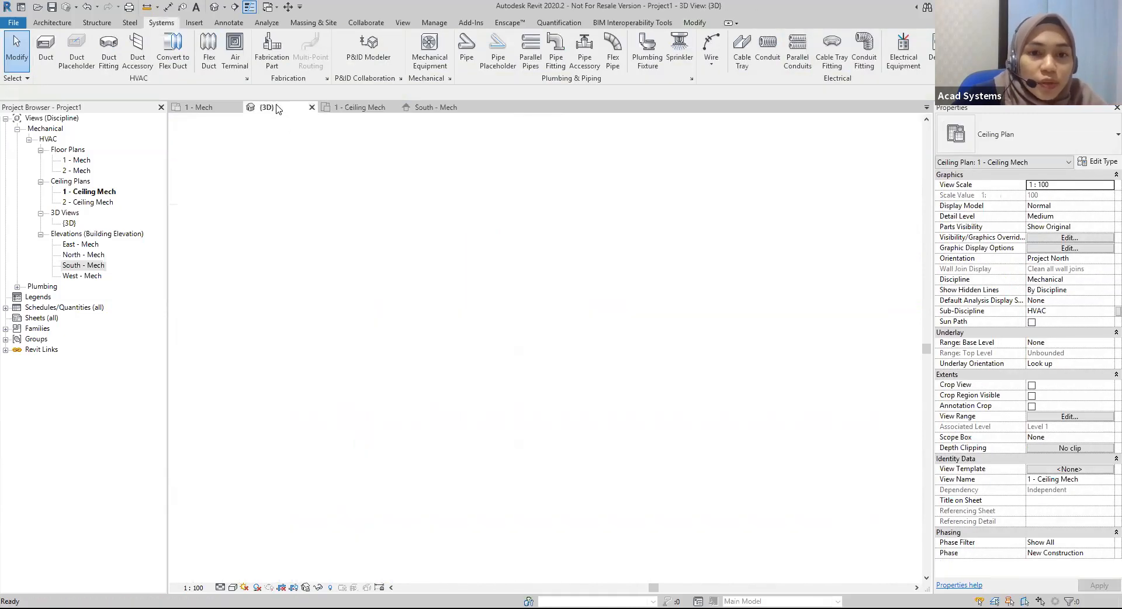
middle_drag(315, 474, 476, 470)
scroll(496, 404, up, 4)
shift+middle_drag(566, 429, 411, 400)
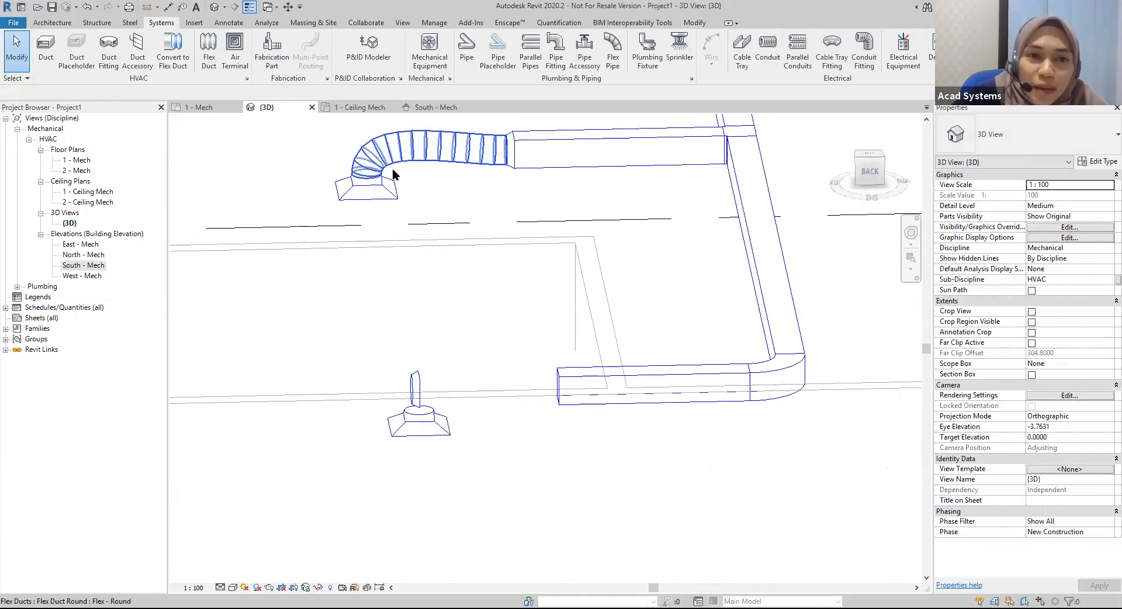
click(412, 403)
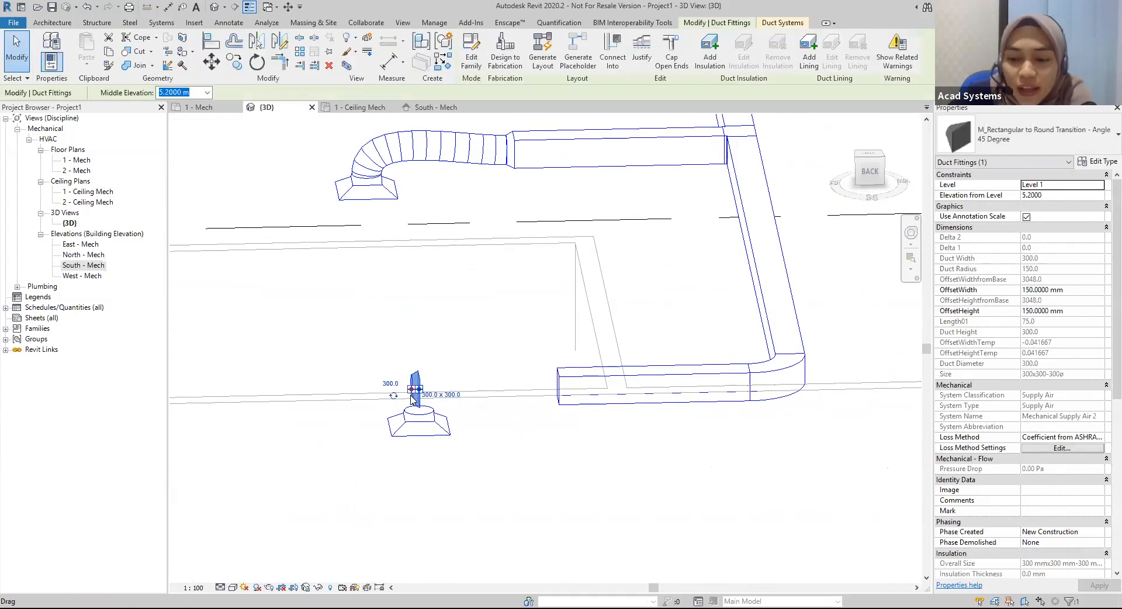
key(Delete)
click(418, 414)
key(Delete)
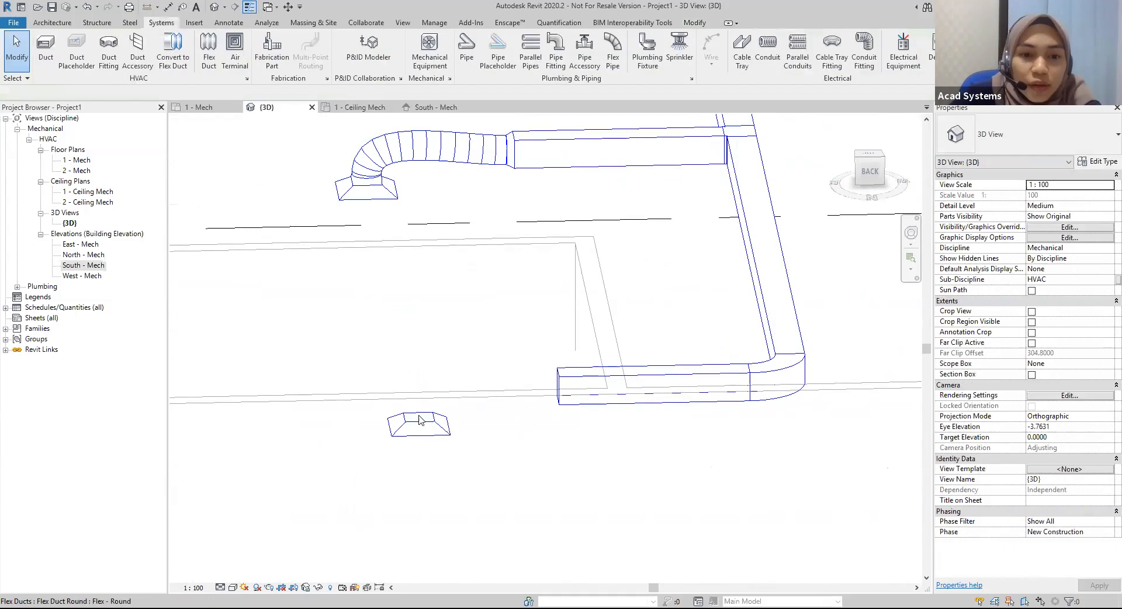
Create a flex duct similar to the neighbouring 300 mm round one, from the disconnected supply diffuser to the shortened rectangular duct's open end.
shift+middle_drag(481, 446, 382, 442)
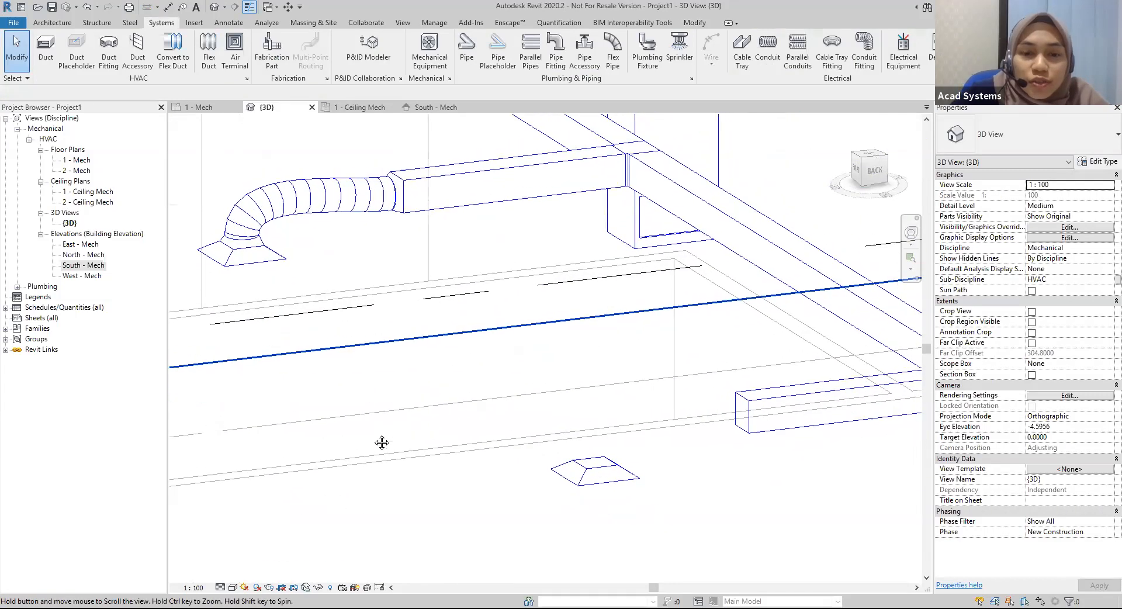
click(289, 204)
right_click(290, 202)
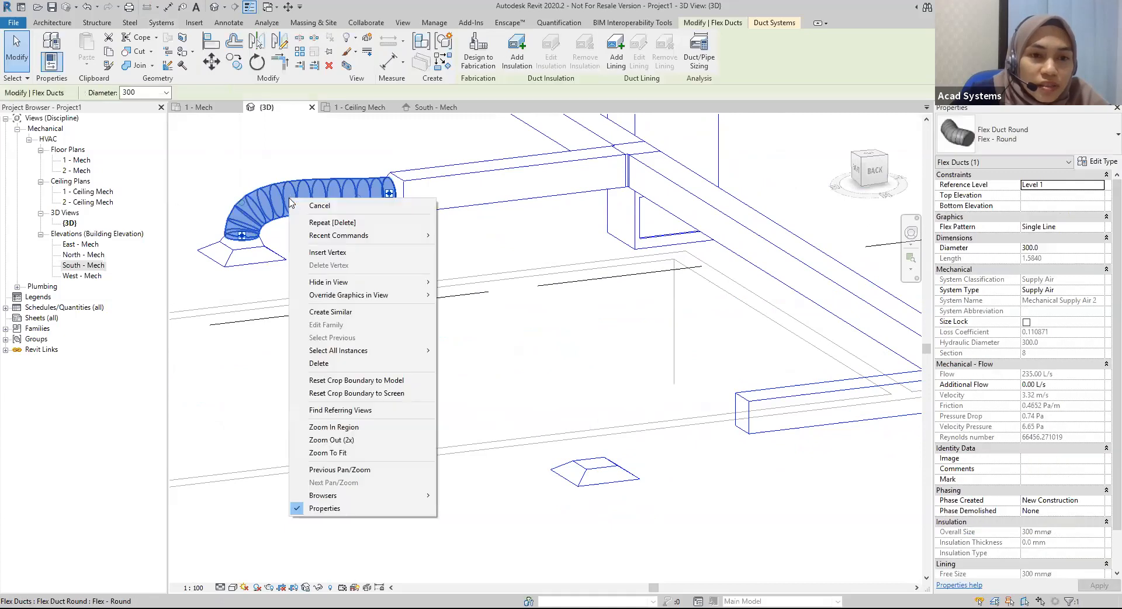
click(320, 313)
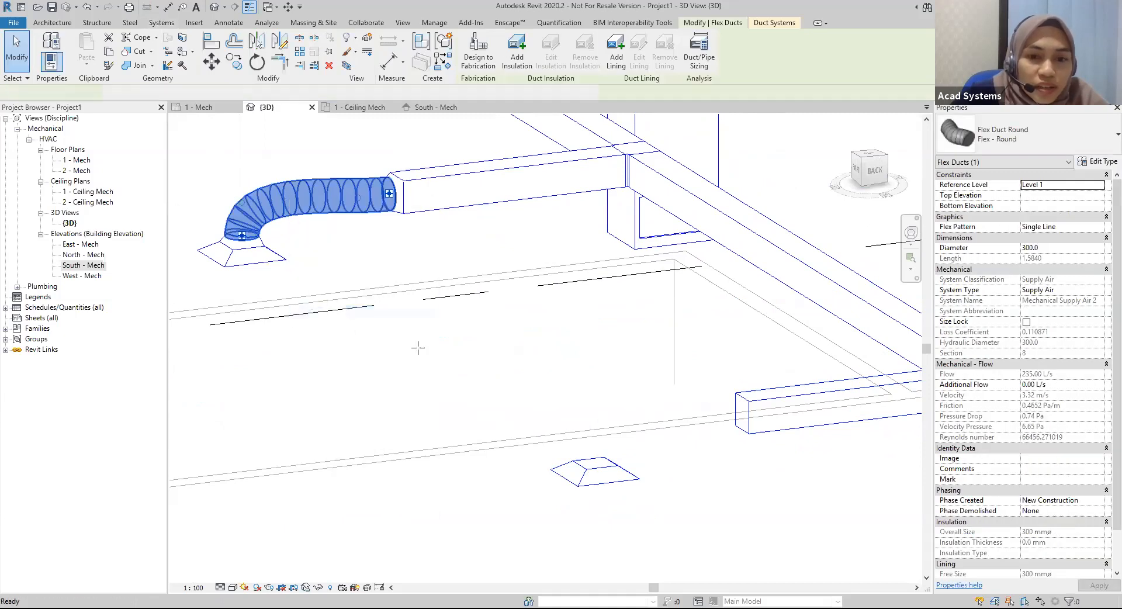
scroll(586, 467, up, 2)
click(586, 468)
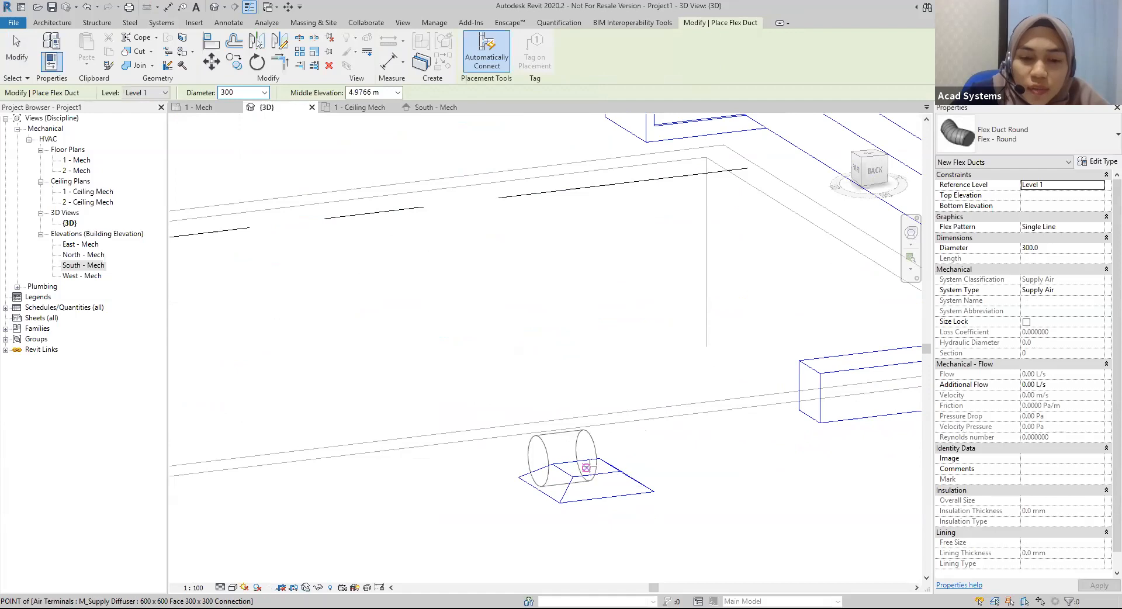
click(783, 382)
key(Escape)
key(Escape)
scroll(553, 374, down, 4)
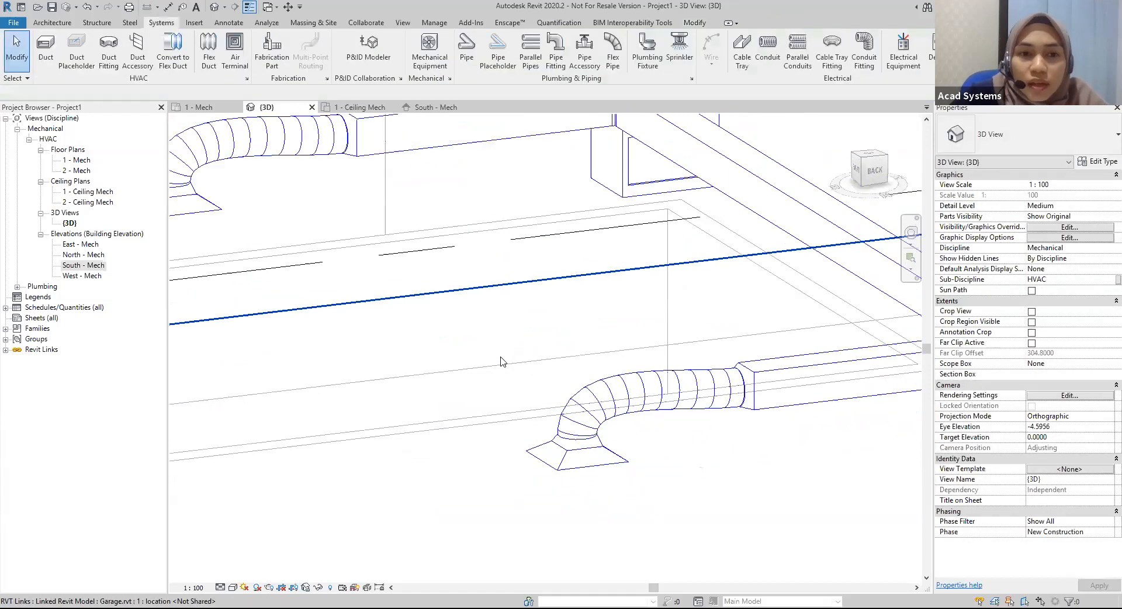
In the 1 - Ceiling Mech plan, create a Return Air duct system from the uppermost return diffuser, keeping the default system name.
click(360, 106)
scroll(483, 281, down, 4)
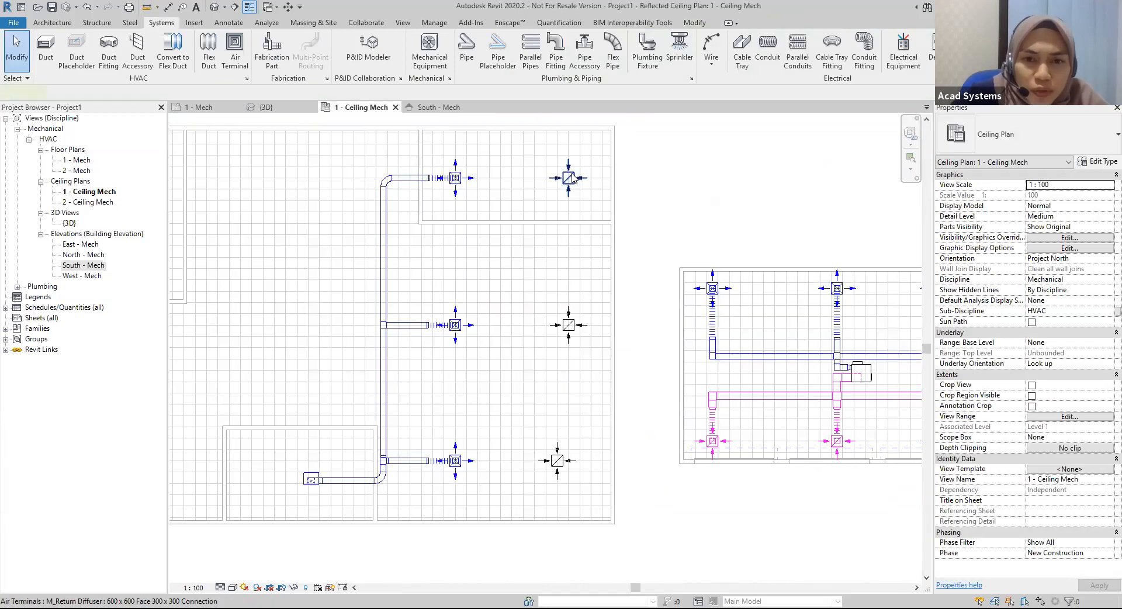
click(568, 178)
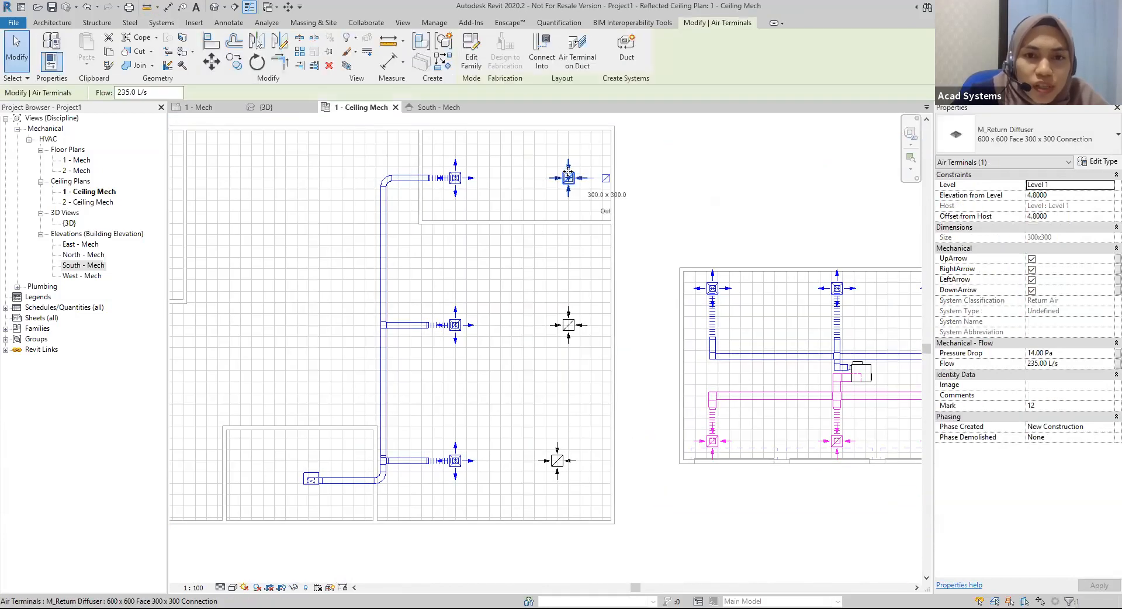
click(627, 59)
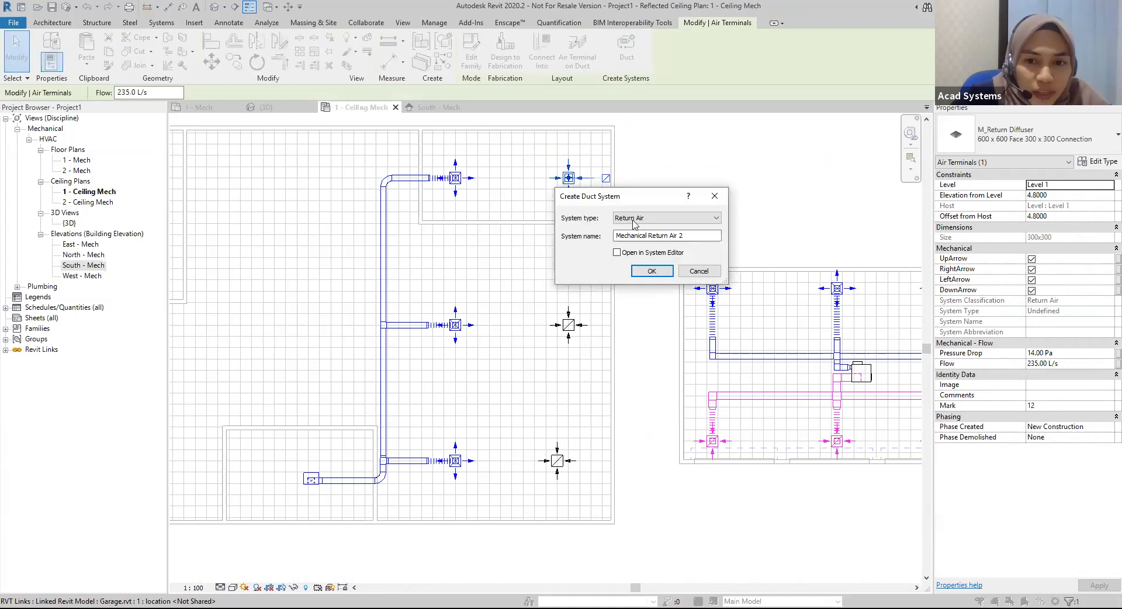
click(651, 271)
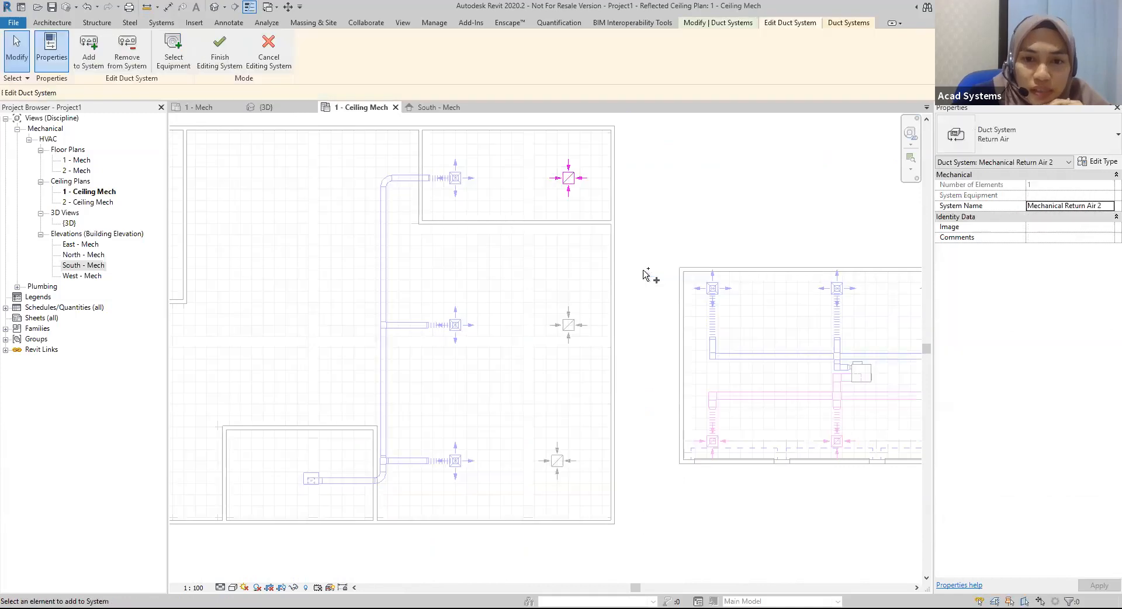
Add the other two return diffusers and the air handling unit to the return system, and finish editing it.
click(554, 463)
scroll(304, 491, up, 3)
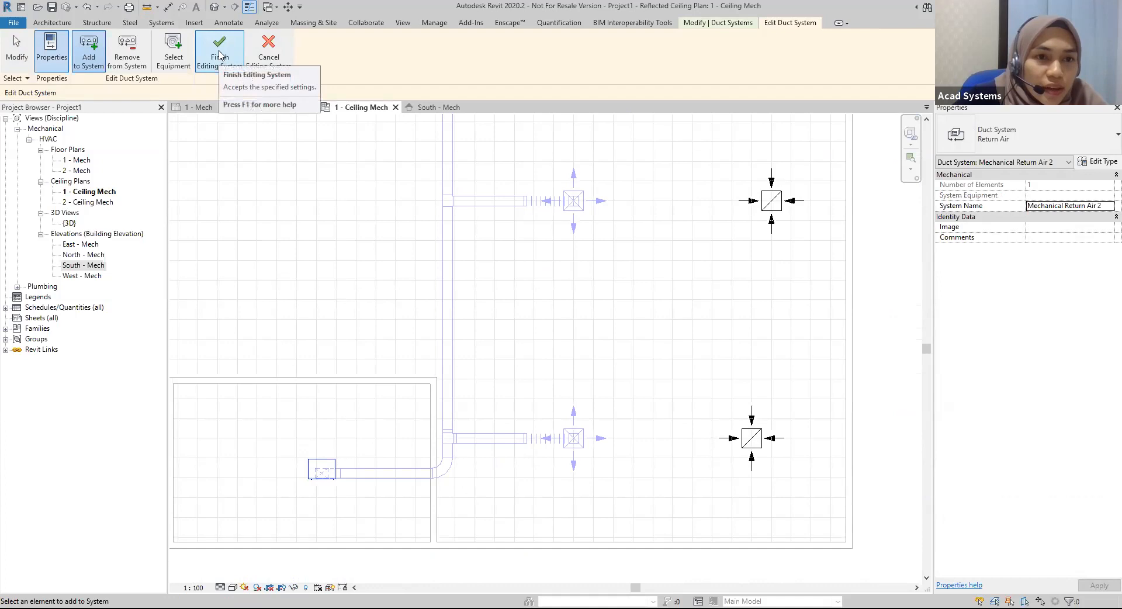
click(219, 50)
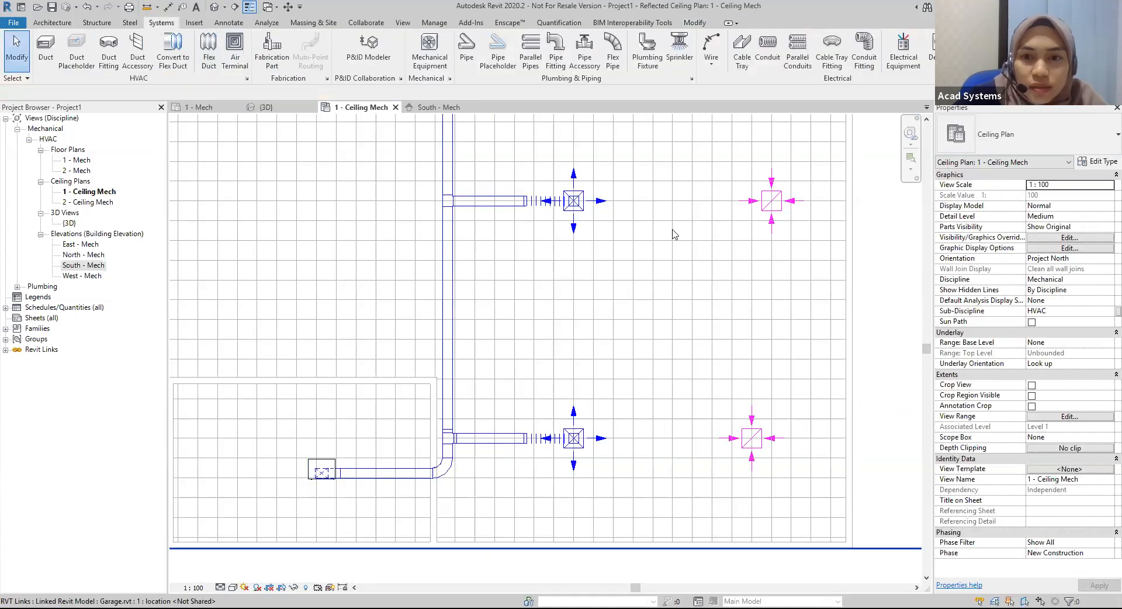
Select the new return air system, generate its layout in the 3D view, and inspect the proposed routing.
key(Tab)
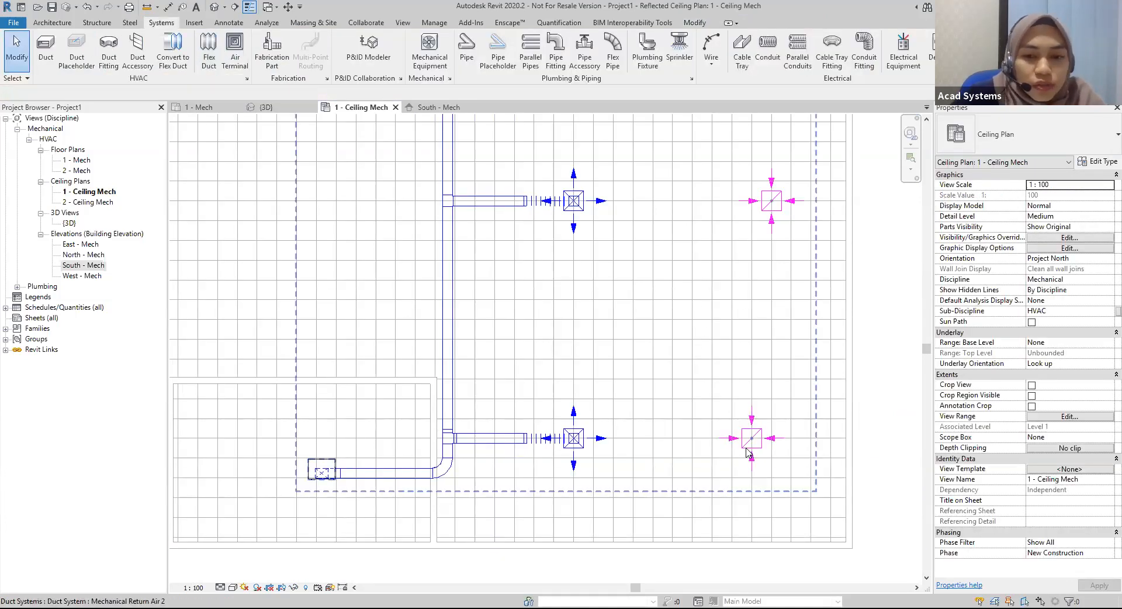
click(748, 453)
click(292, 110)
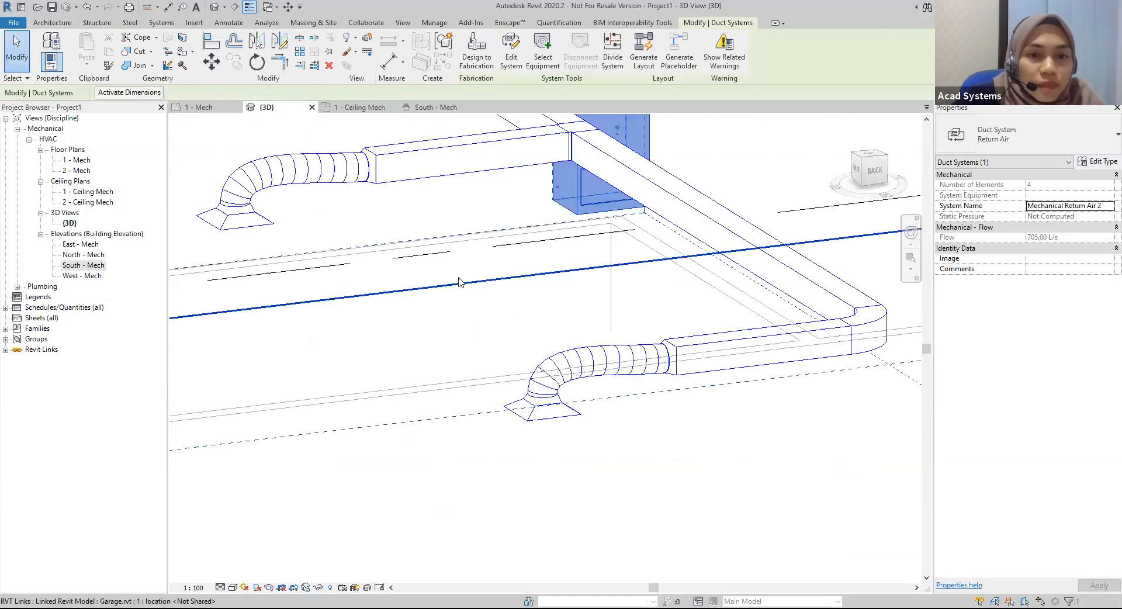
scroll(461, 328, down, 3)
middle_drag(448, 339, 267, 285)
scroll(267, 285, up, 1)
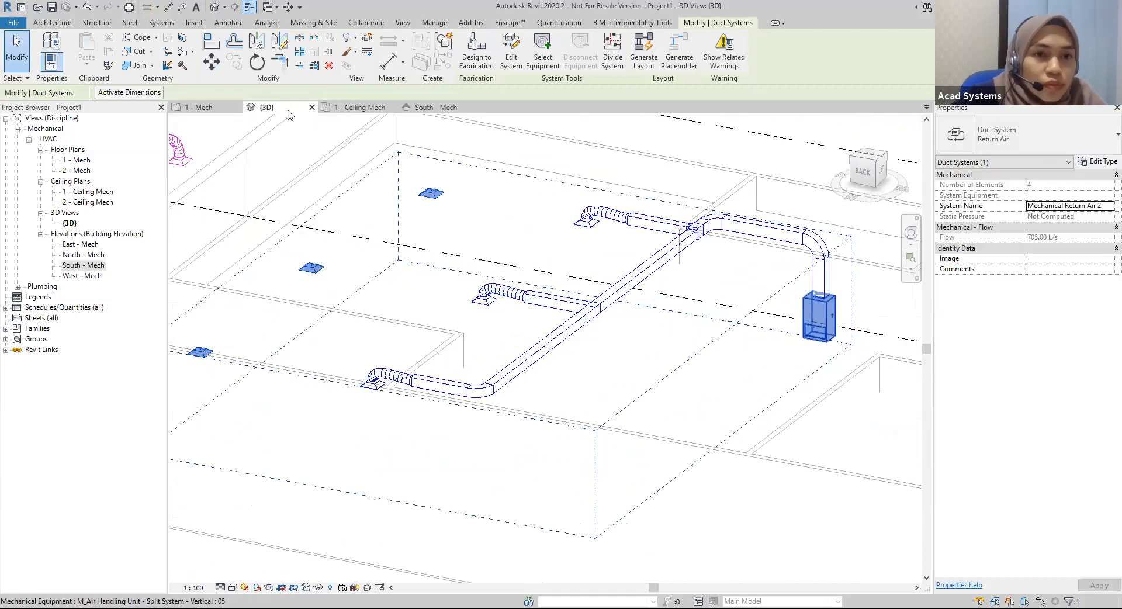
click(637, 62)
shift+middle_drag(596, 383, 284, 363)
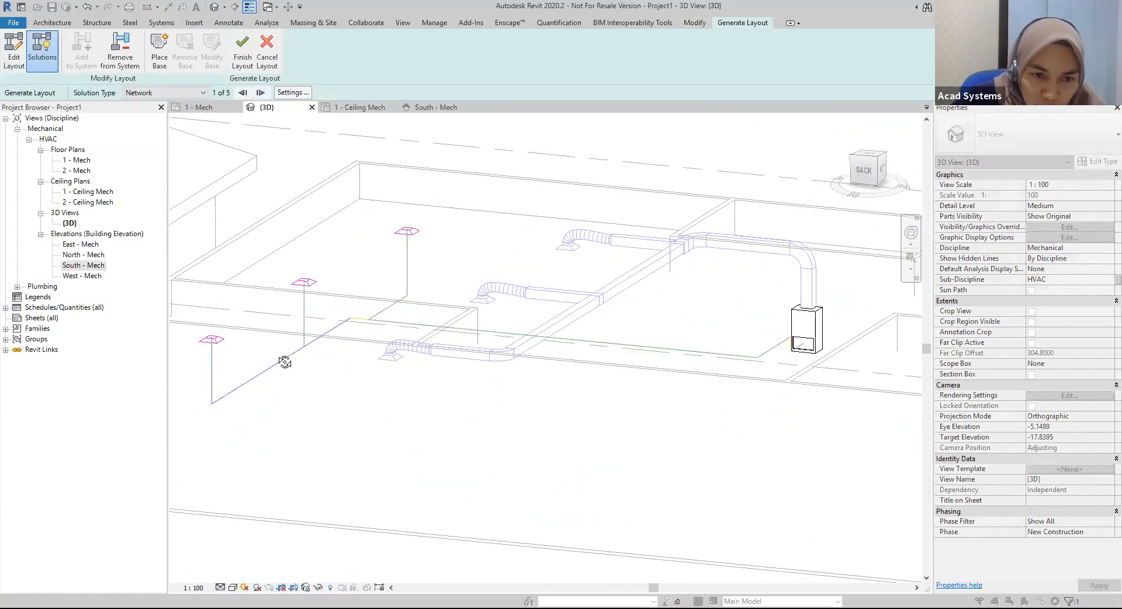
middle_drag(395, 408, 425, 421)
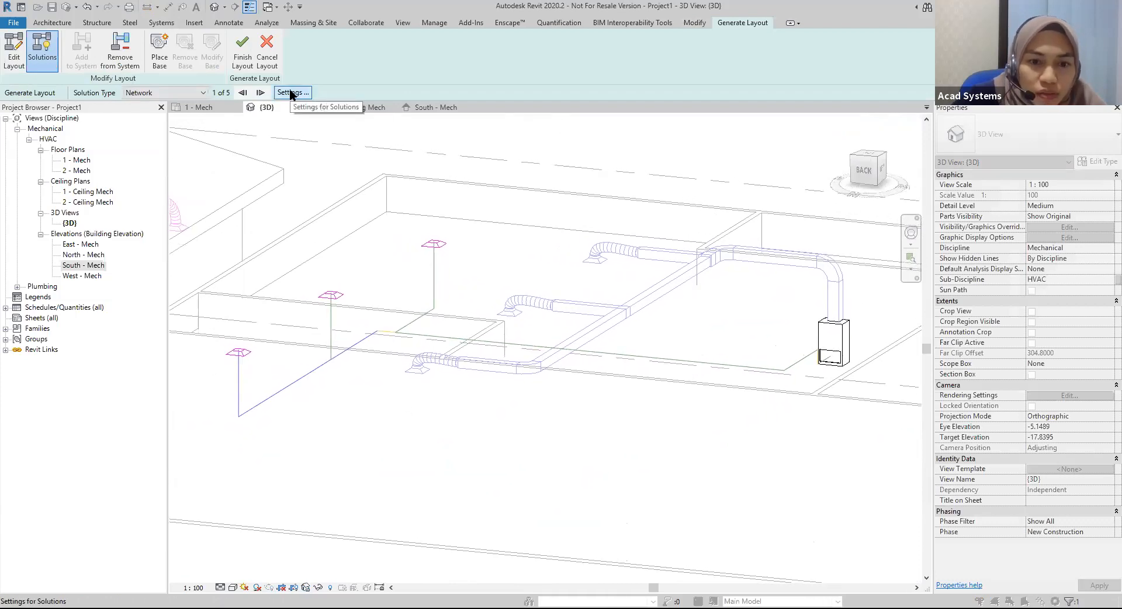
Cycle through the Network routing solutions for the return ducts and choose solution 5 of 5.
click(260, 93)
click(260, 93)
click(260, 92)
click(260, 93)
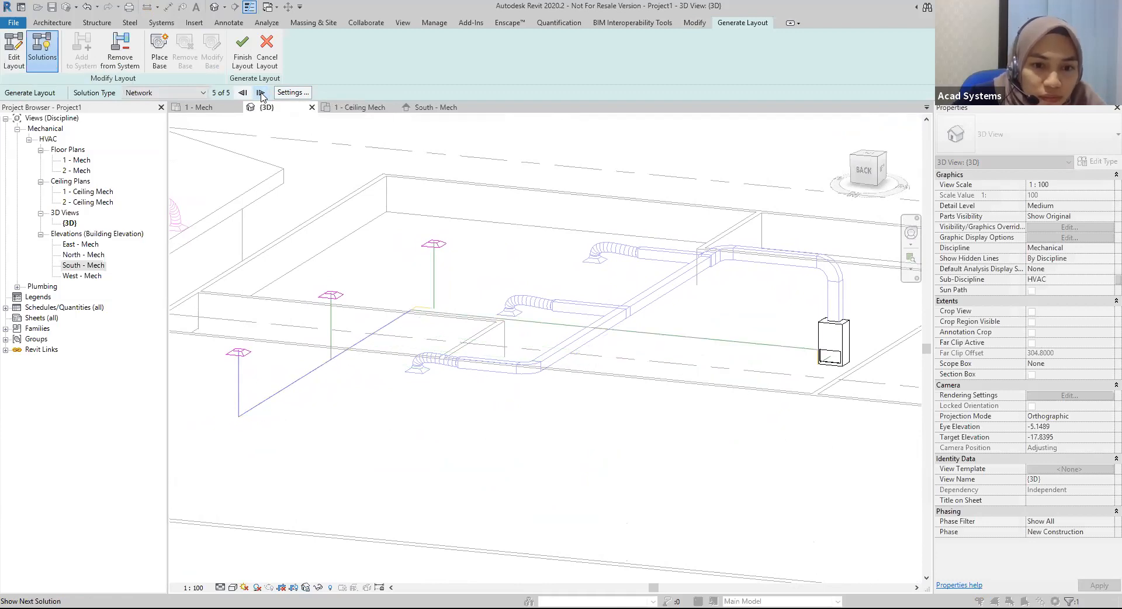
click(260, 93)
click(260, 92)
click(260, 93)
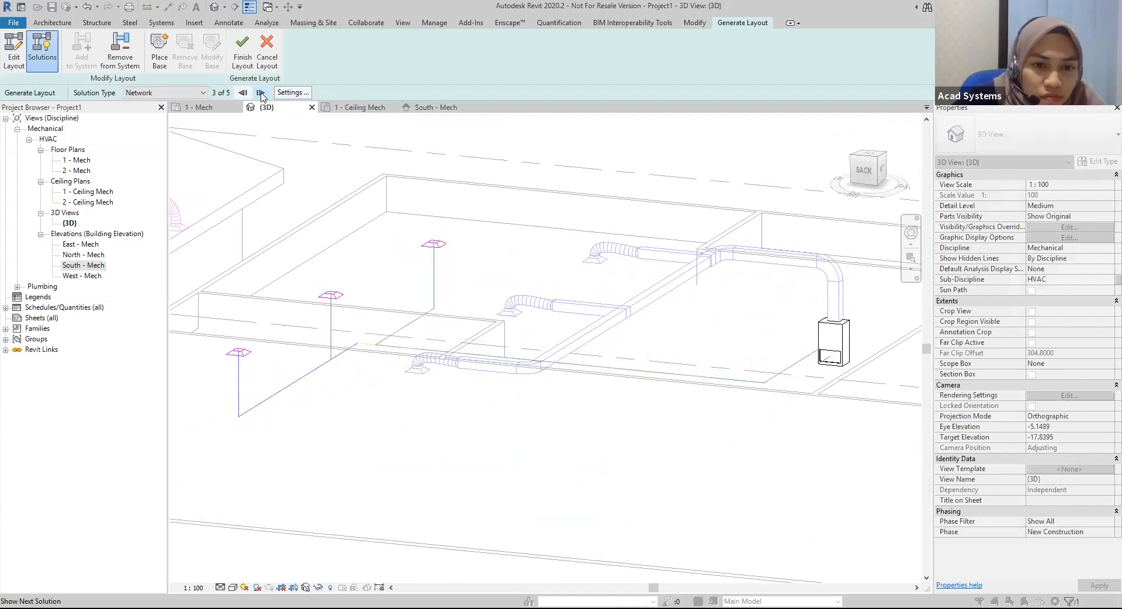
click(260, 93)
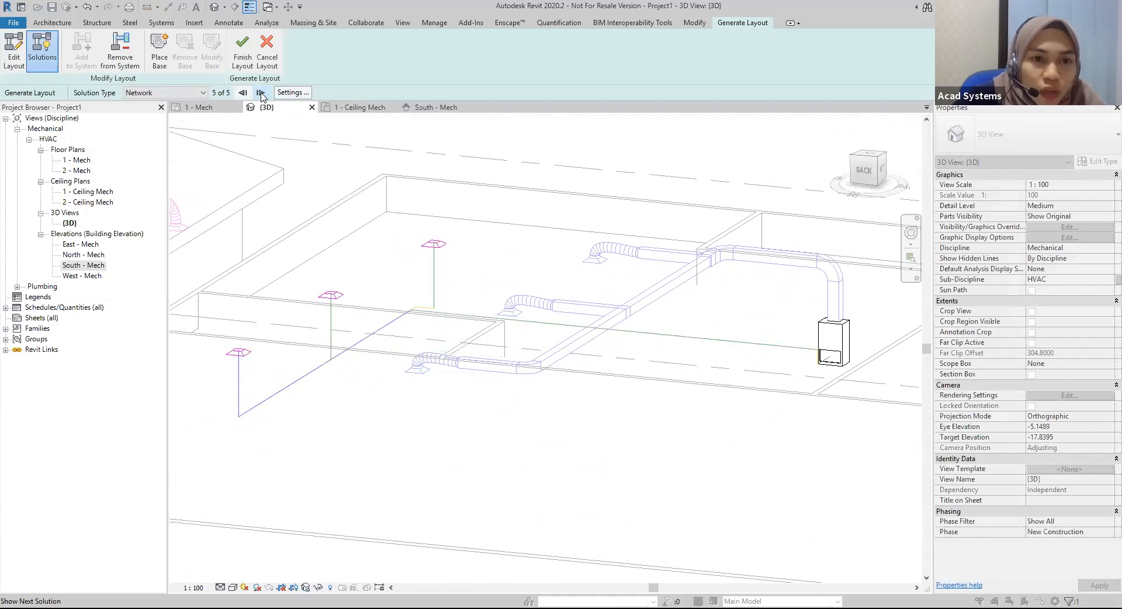
Set the offset of the main and branch return ducts to 6 m in the duct conversion settings.
click(292, 92)
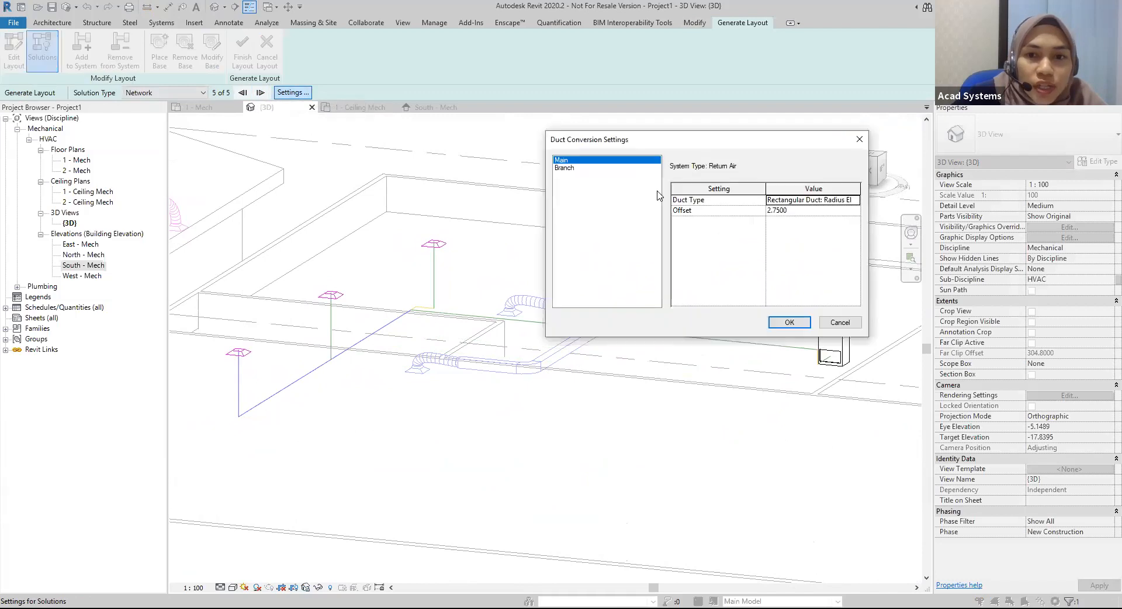
drag(694, 143, 682, 253)
click(770, 319)
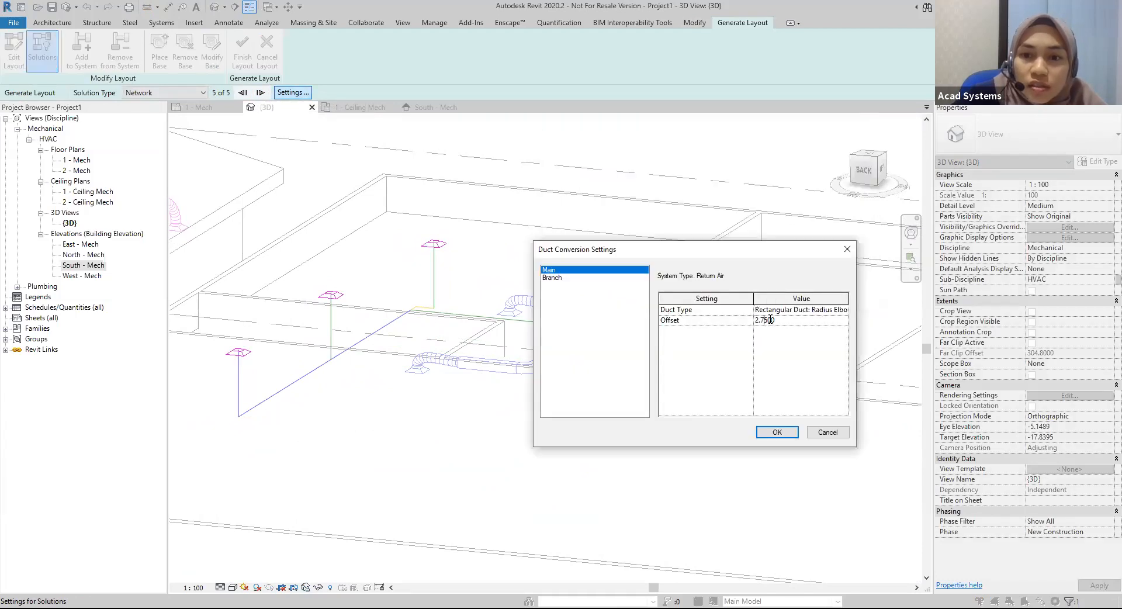
click(591, 278)
click(783, 320)
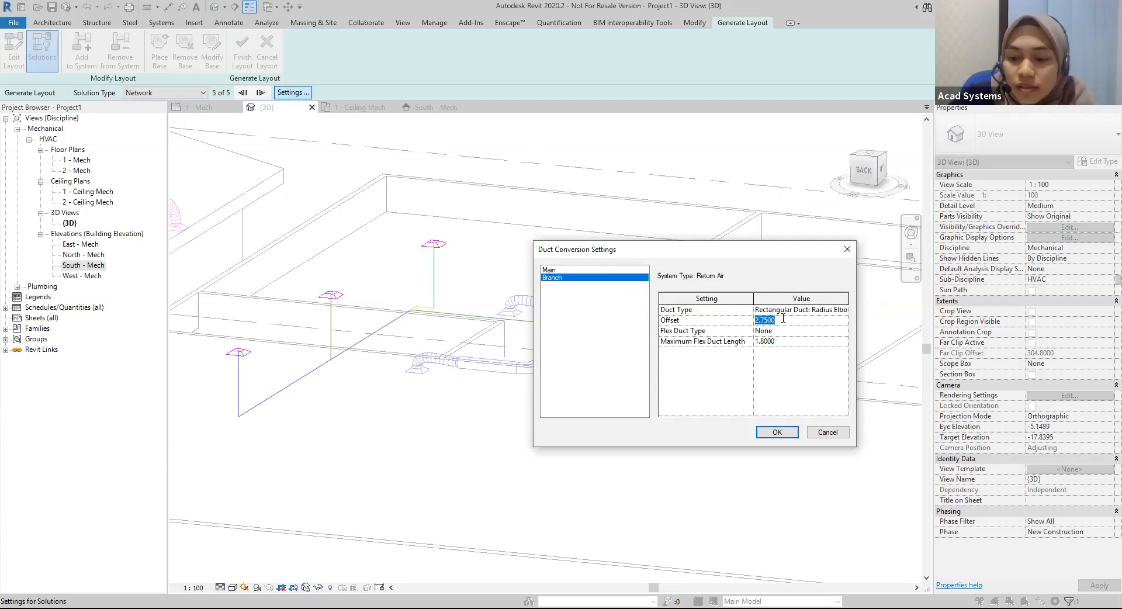
click(779, 432)
Finish the return duct layout and examine the generated ducts in the 1 - Ceiling Mech plan and the 3D view.
middle_drag(408, 290, 440, 298)
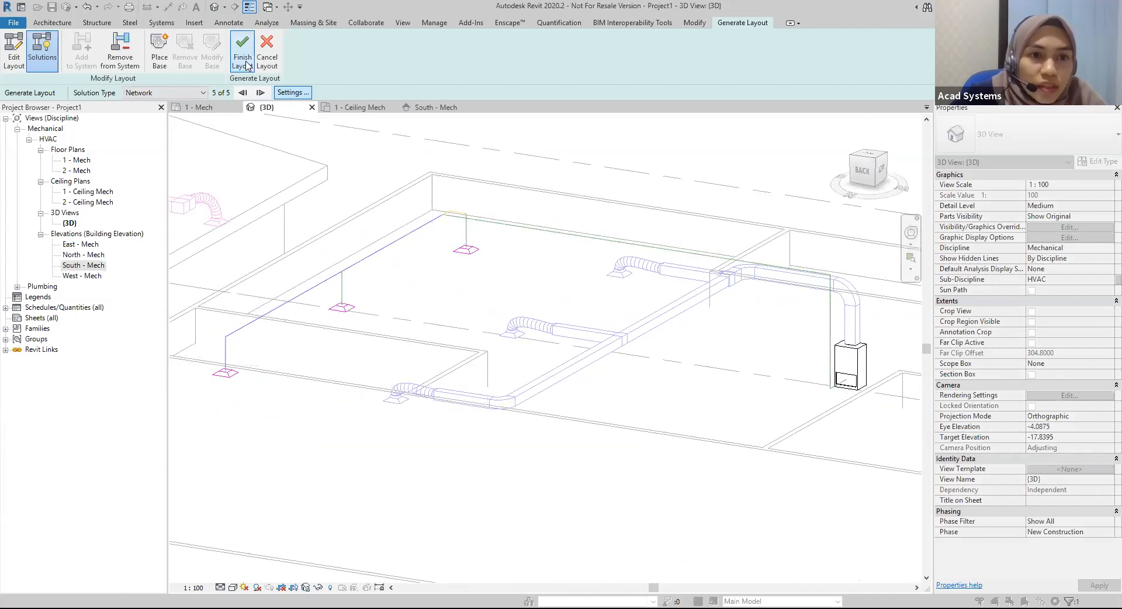
click(359, 108)
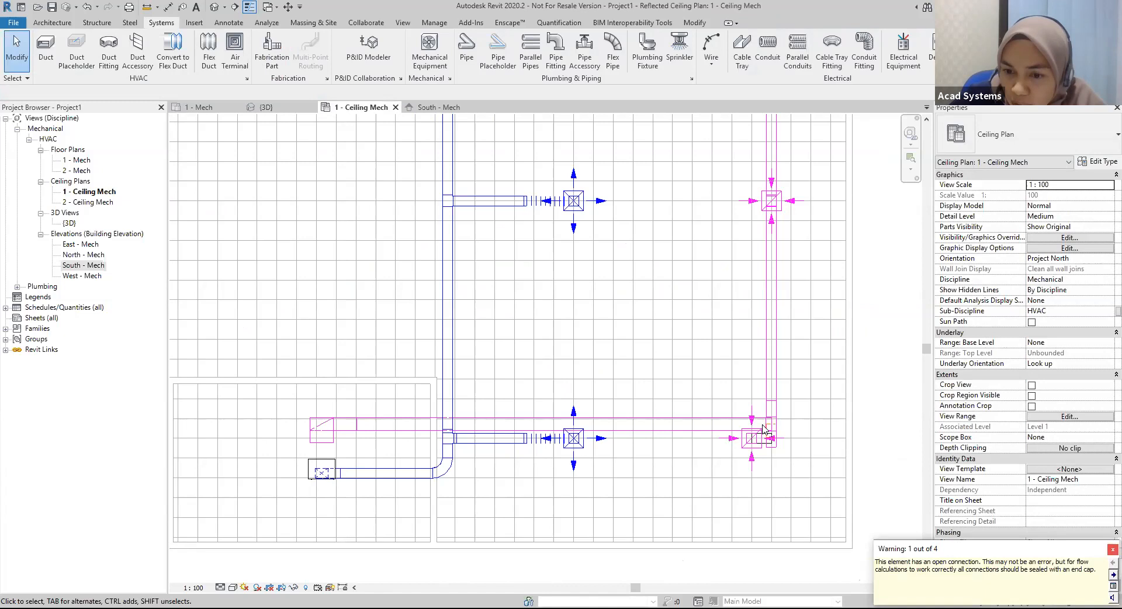
scroll(665, 334, down, 3)
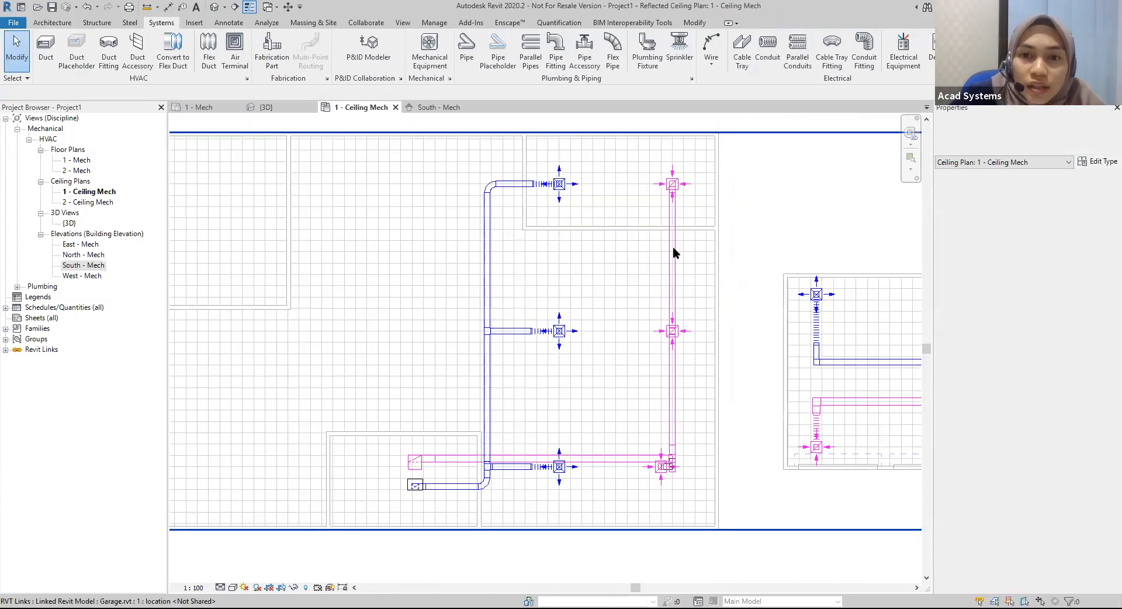
click(289, 109)
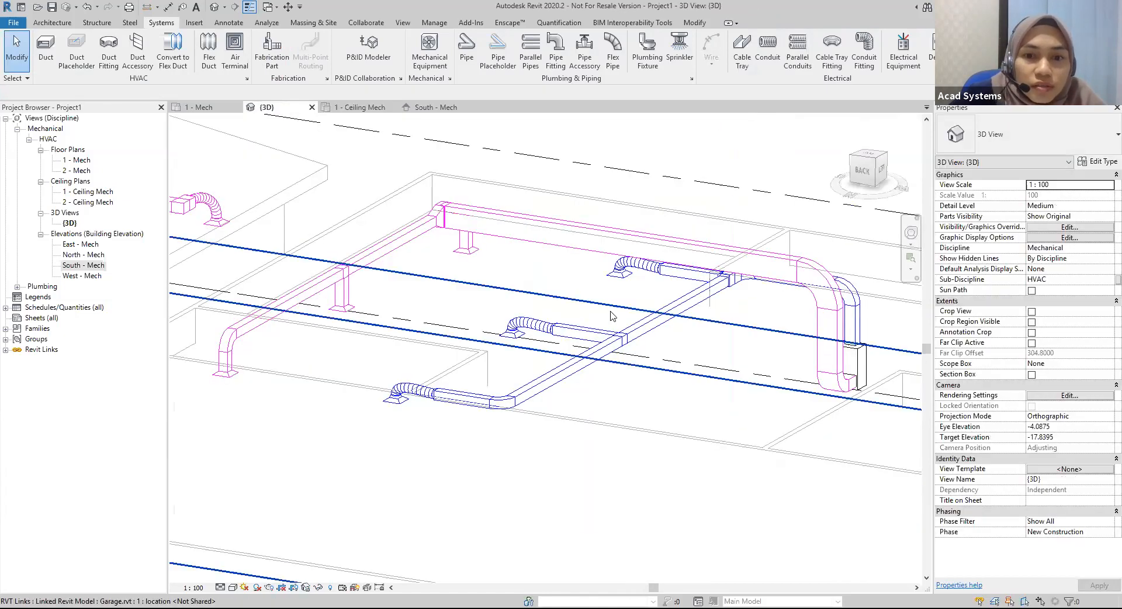
shift+middle_drag(484, 342, 362, 367)
shift+middle_drag(554, 316, 585, 330)
shift+middle_drag(711, 309, 662, 367)
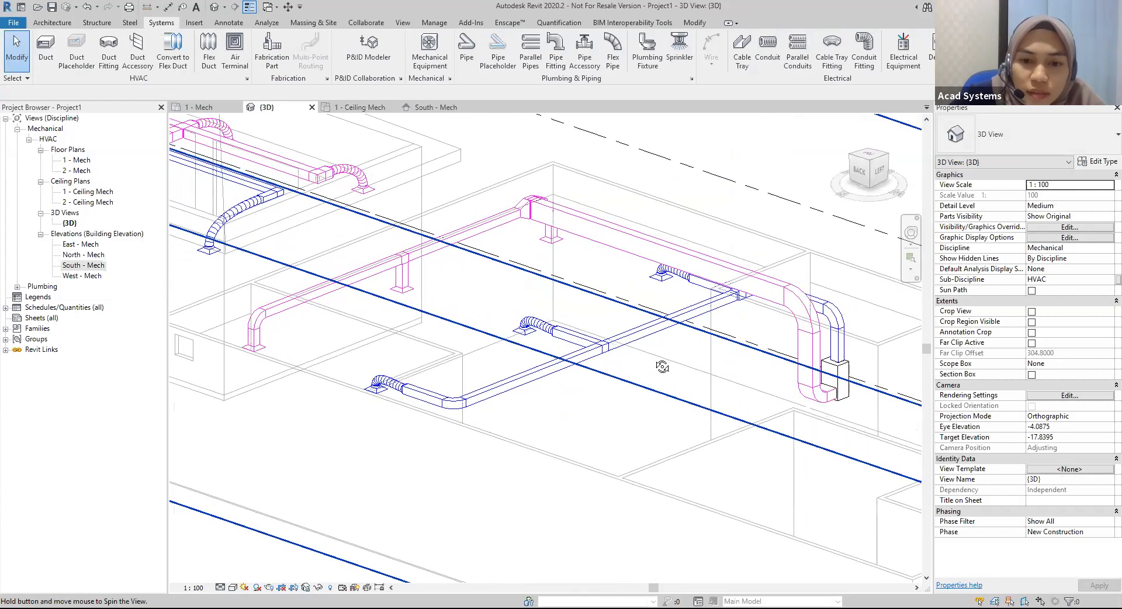
shift+middle_drag(739, 450, 761, 450)
scroll(761, 450, up, 3)
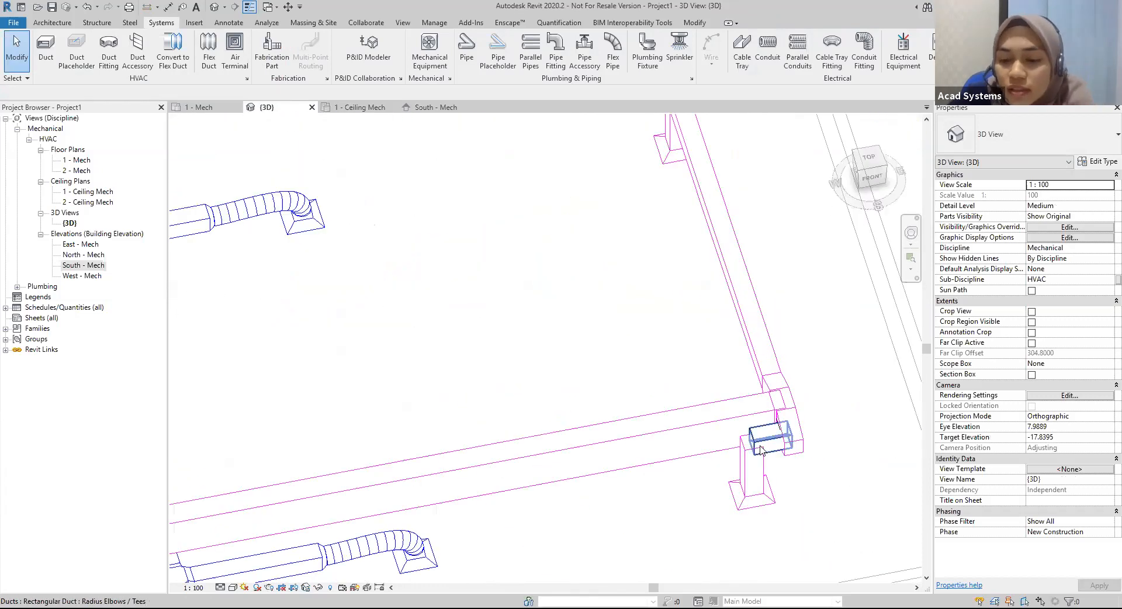
Try to shorten the unconnected horizontal duct stub and the vertical duct above the corner return diffuser.
click(757, 452)
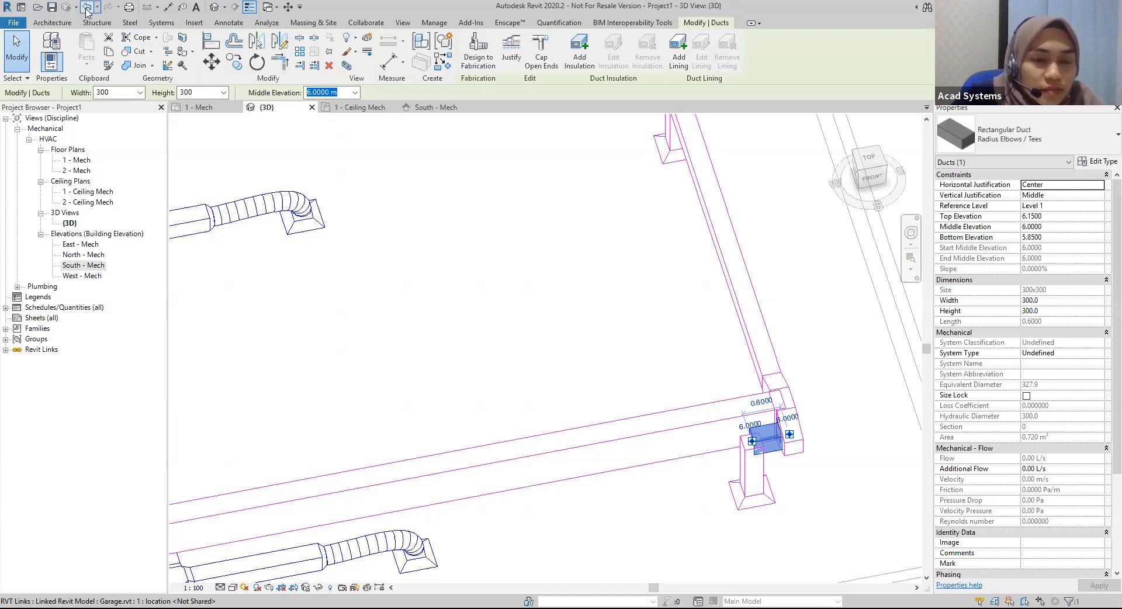
middle_drag(740, 462, 545, 394)
scroll(567, 381, up, 2)
drag(544, 362, 576, 354)
mouse_move(581, 407)
mouse_down()
mouse_move(544, 392)
mouse_move(569, 409)
mouse_up()
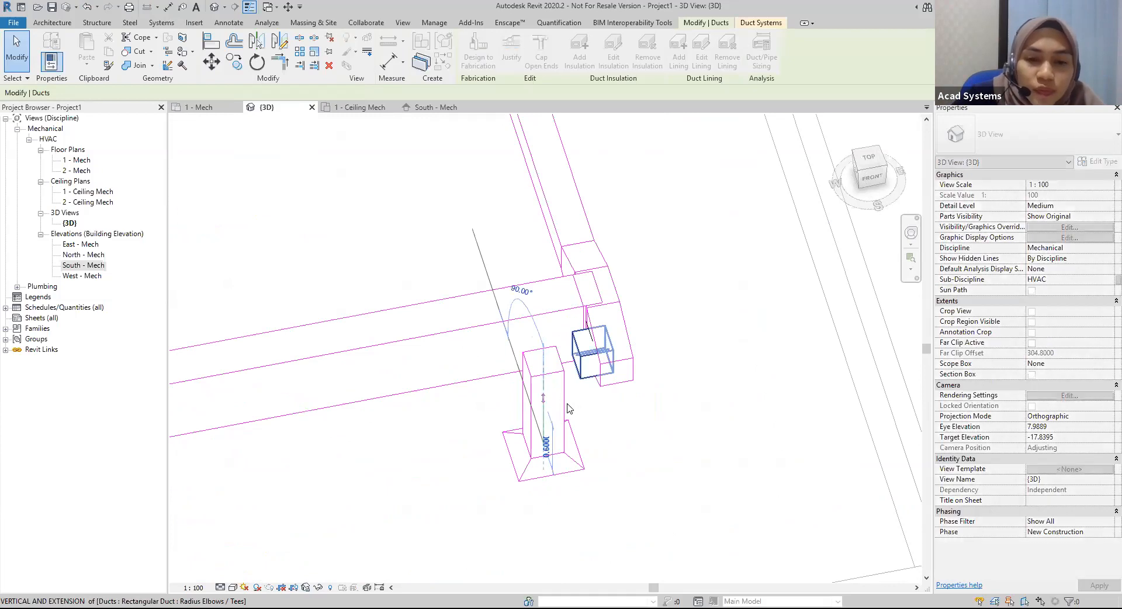
drag(647, 421, 657, 416)
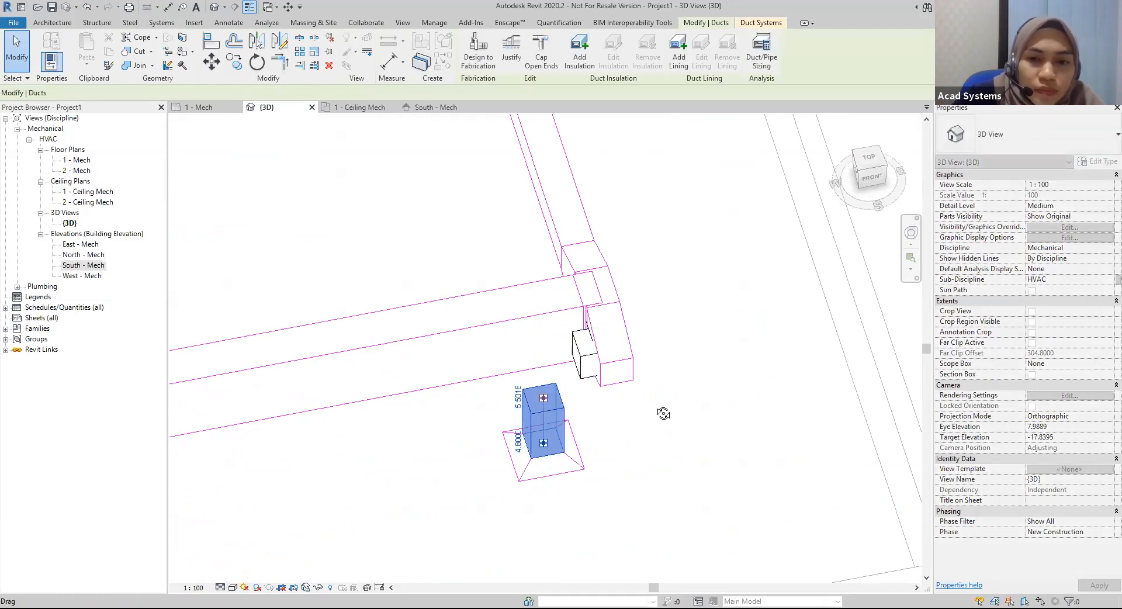
click(376, 145)
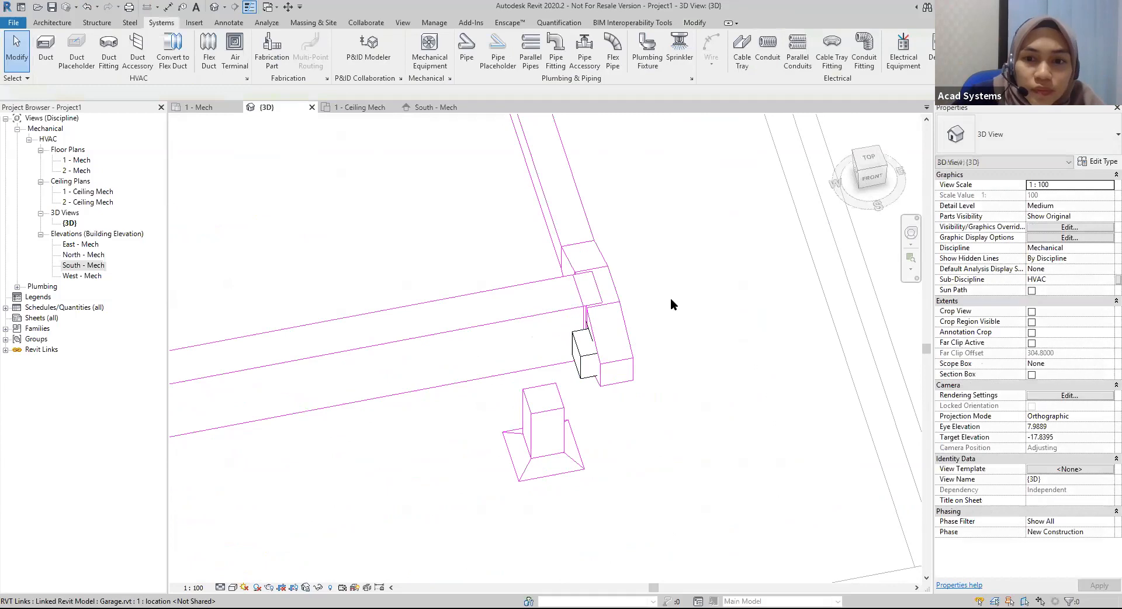
Delete the unconnected horizontal duct stub and the vertical duct above the corner return diffuser.
shift+middle_drag(686, 330, 687, 333)
click(686, 334)
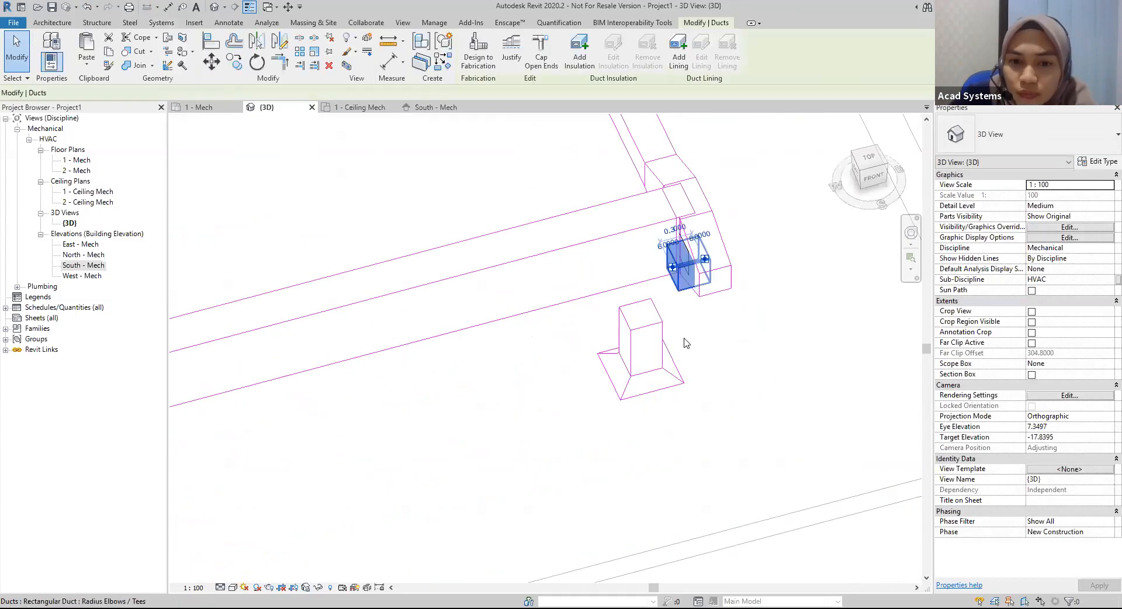
key(Delete)
click(647, 334)
key(Delete)
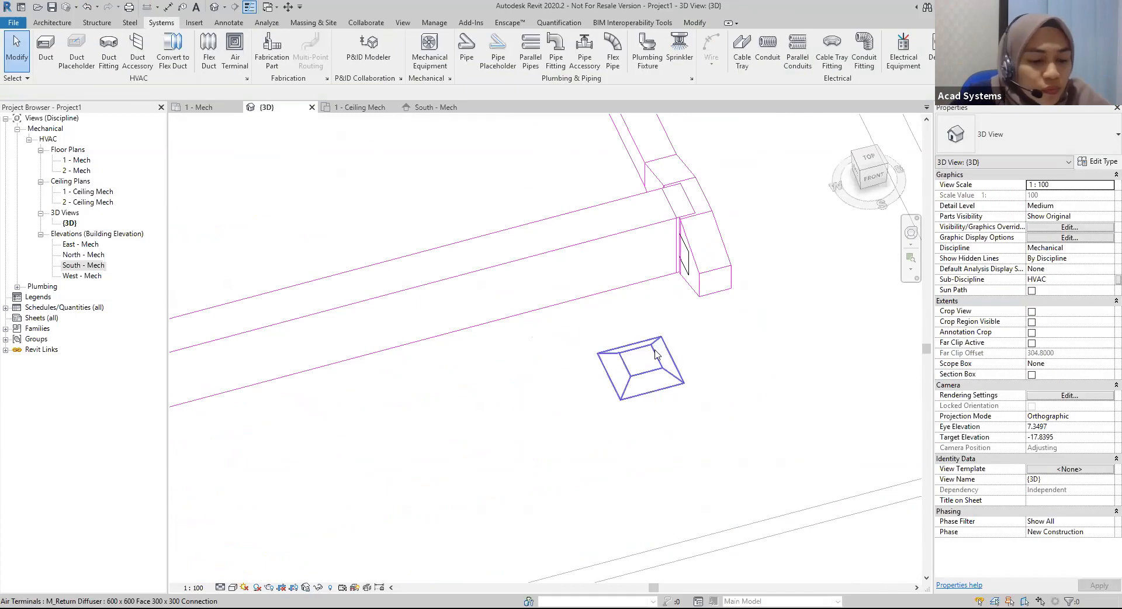
Examine the return main duct and the open fitting at its corner in the 3D view.
shift+middle_drag(713, 355, 599, 375)
mouse_move(549, 349)
shift+middle_down()
mouse_move(608, 358)
mouse_move(651, 317)
mouse_move(534, 359)
shift+middle_up()
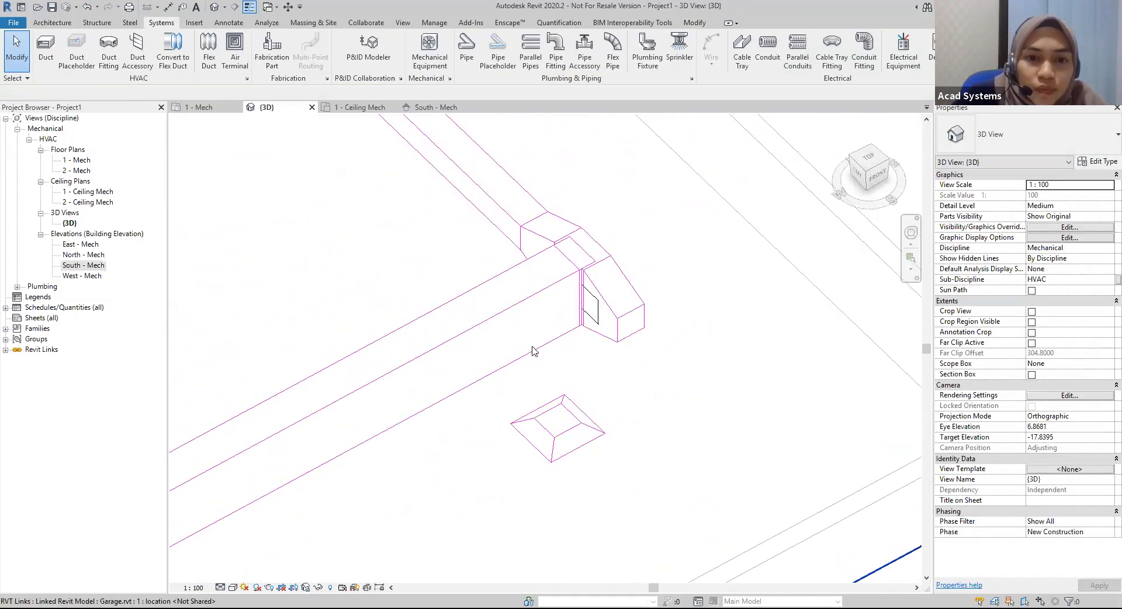
click(573, 233)
shift+middle_drag(378, 128, 356, 111)
scroll(370, 139, down, 3)
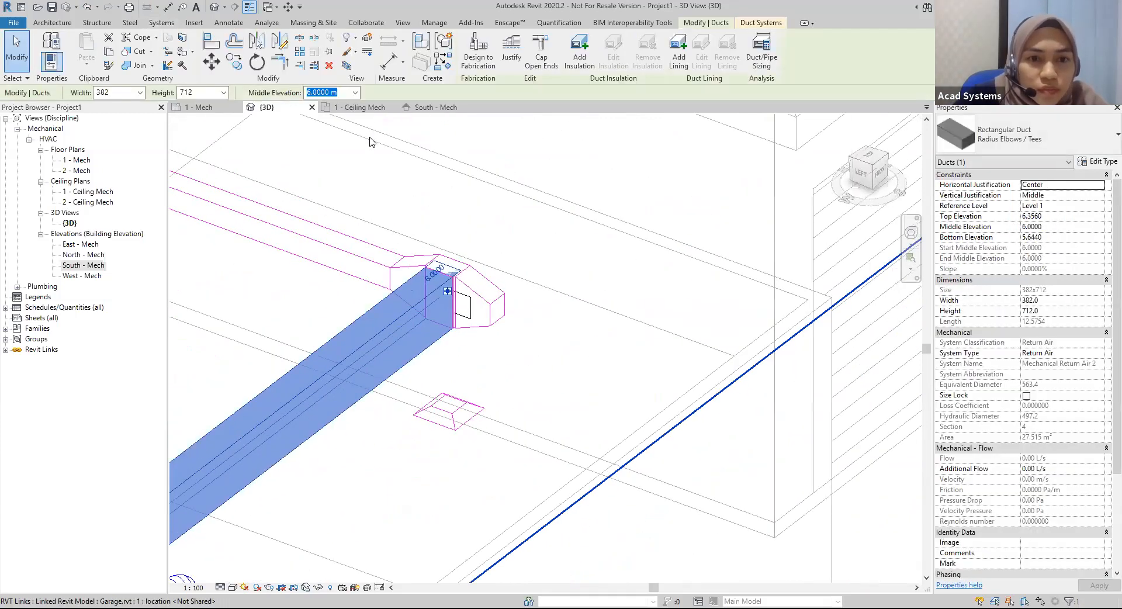
middle_drag(674, 473, 624, 411)
In the 1 - Ceiling Mech plan, move the corner return diffuser diagonally down the grid, away from the return ducts.
key(ctrl+Tab)
scroll(648, 474, up, 5)
middle_drag(647, 475, 614, 437)
scroll(613, 438, down, 2)
scroll(526, 413, down, 3)
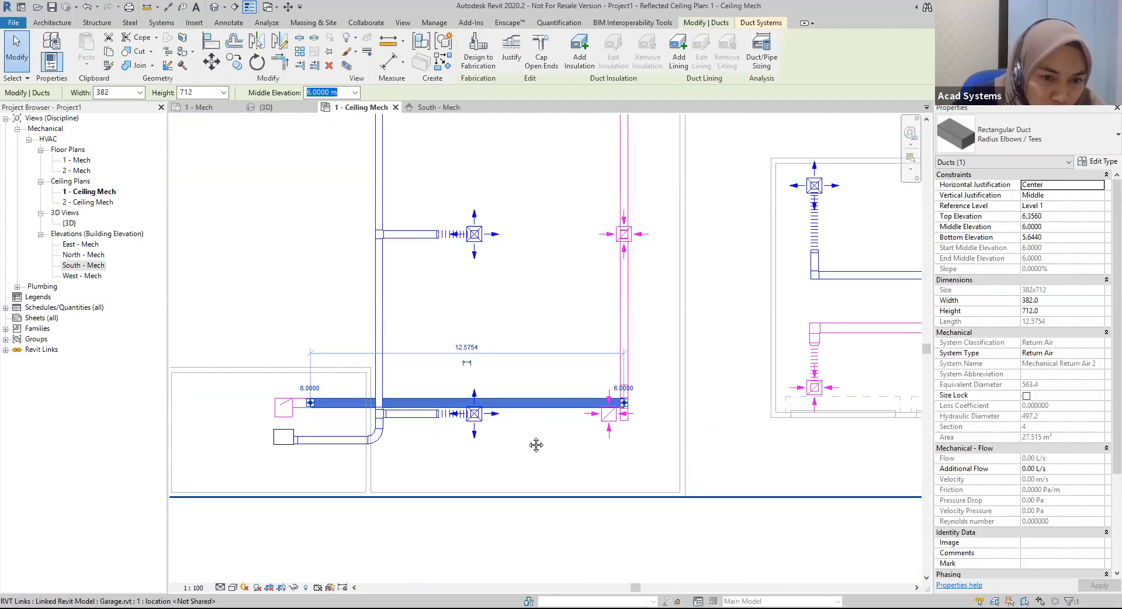
scroll(523, 414, up, 1)
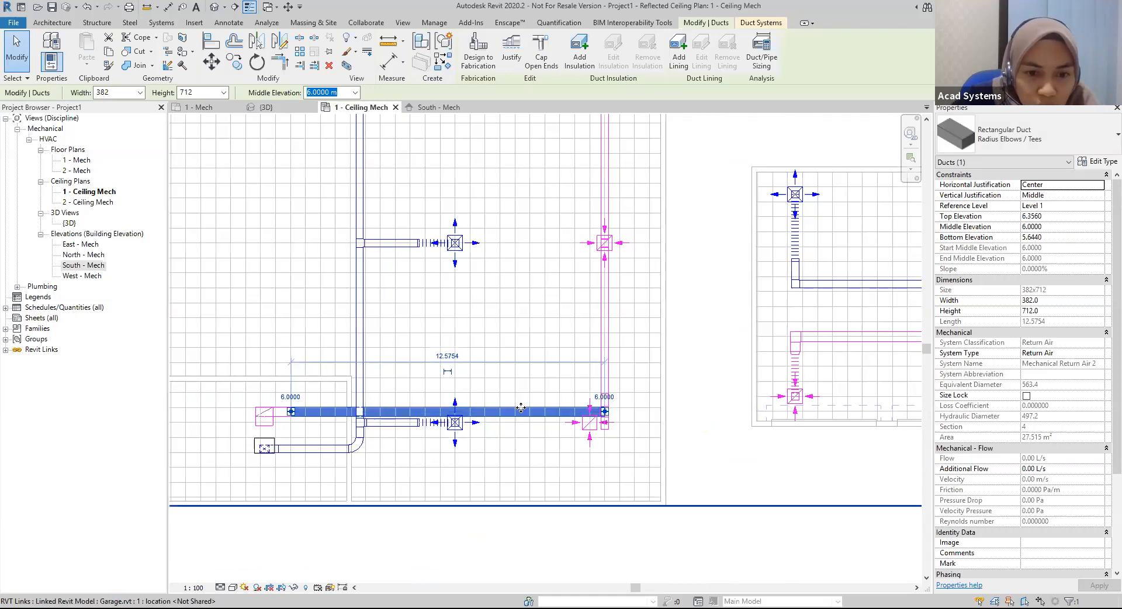
scroll(591, 429, up, 3)
click(586, 428)
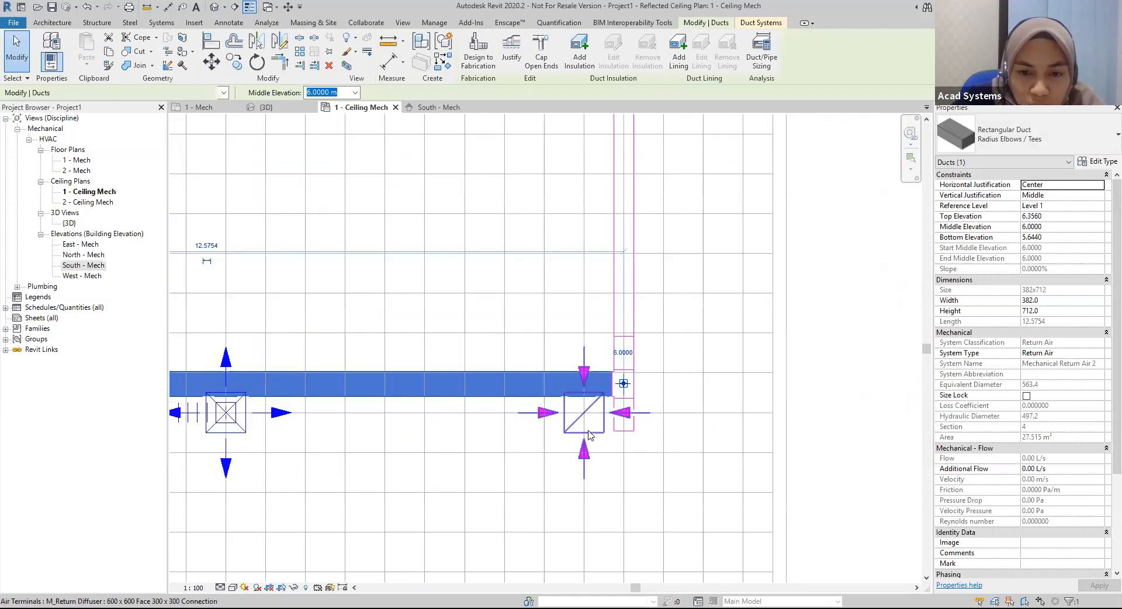
drag(583, 428, 521, 513)
click(604, 454)
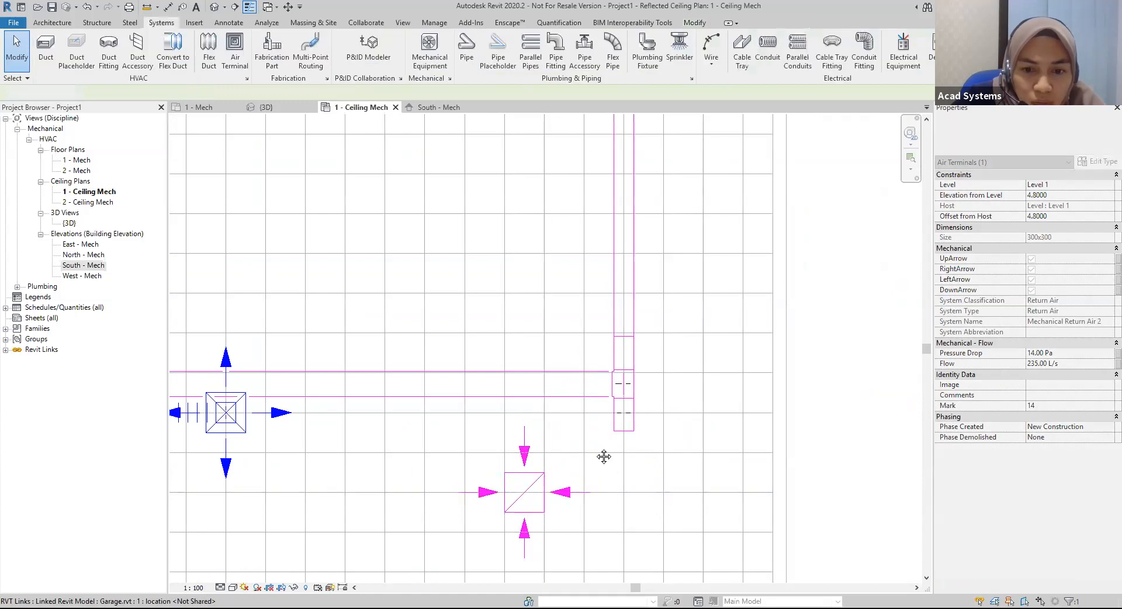
Draw a 300 x 300 rectangular duct from the open end of the corner transition down to the moved diffuser's row.
scroll(608, 298, down, 2)
click(606, 362)
right_click(607, 365)
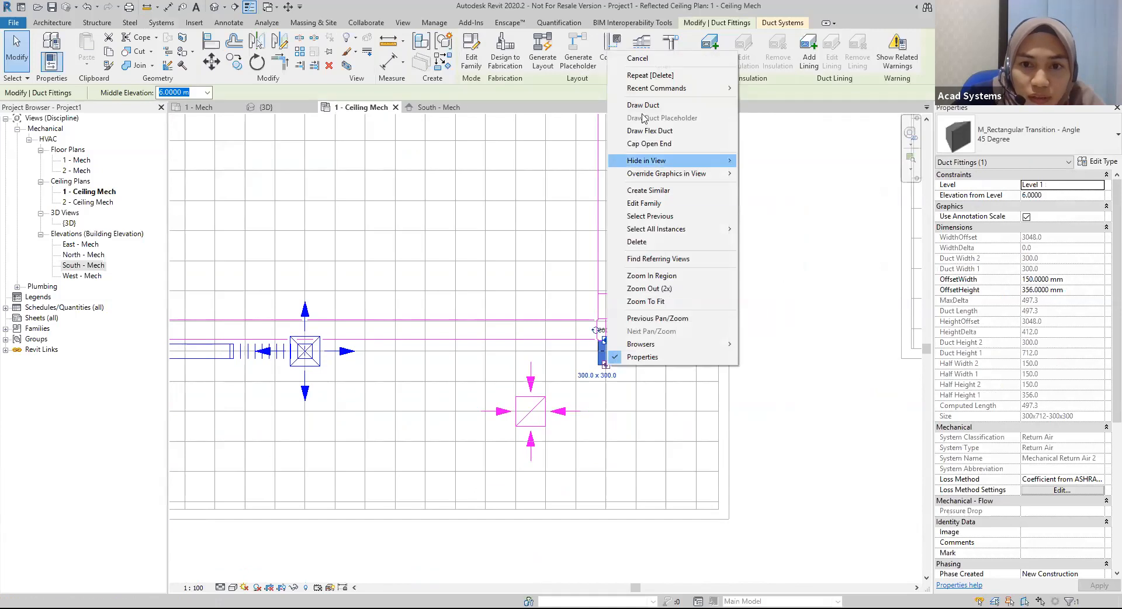
click(647, 106)
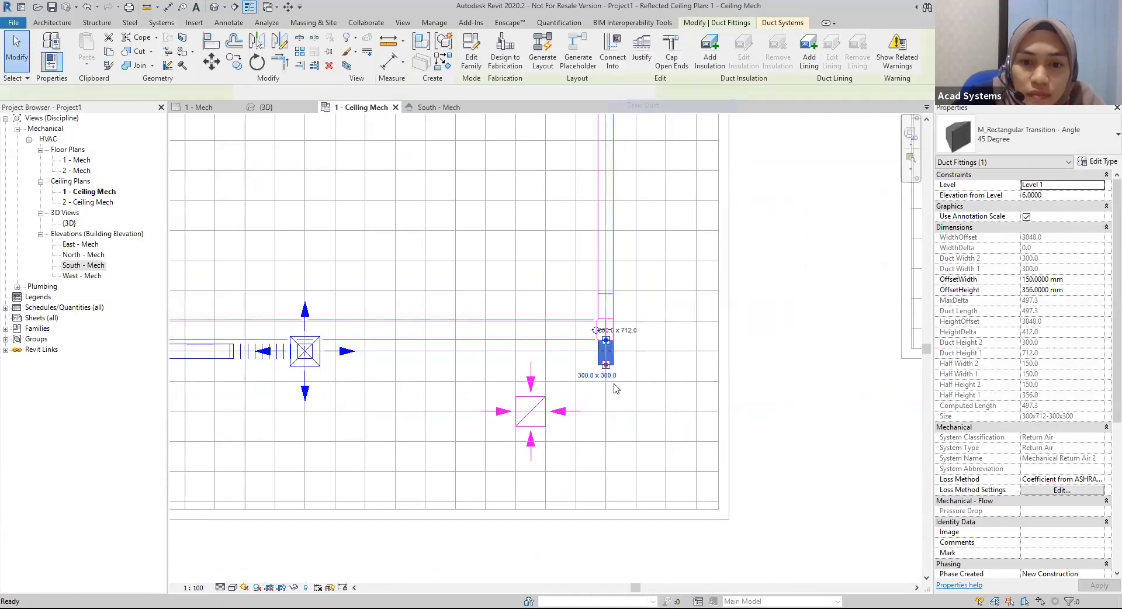
click(605, 414)
key(Escape)
key(Escape)
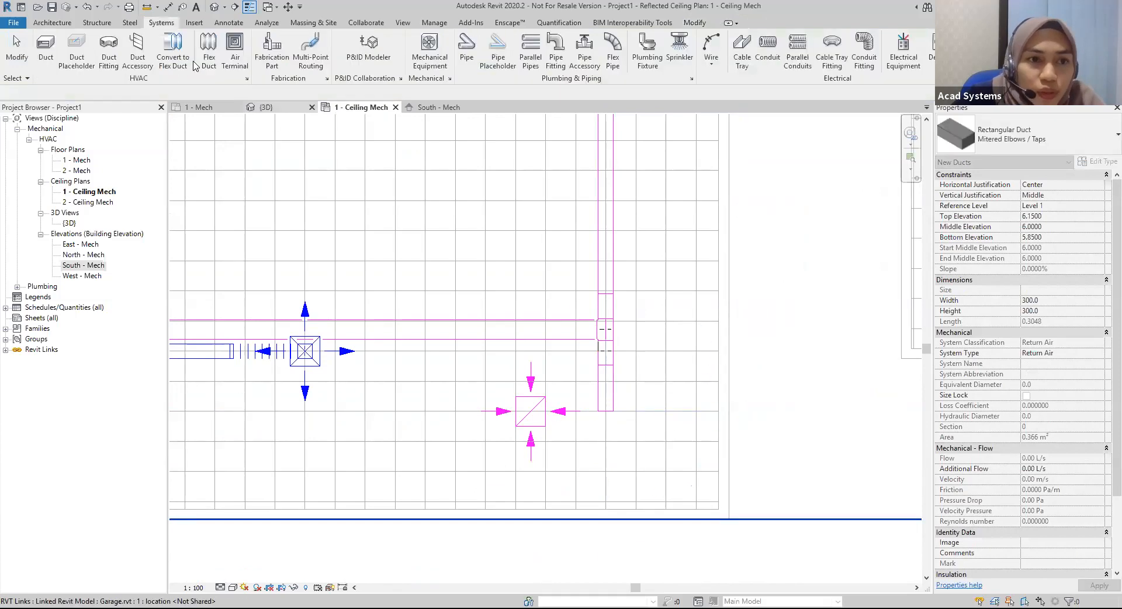
click(531, 411)
key(Escape)
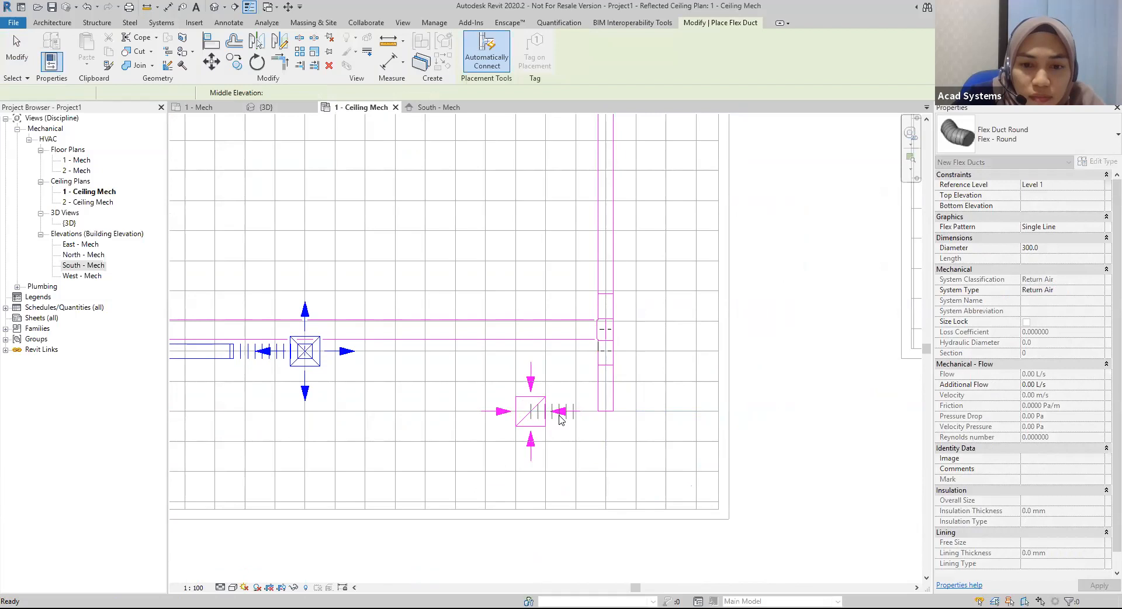
key(Escape)
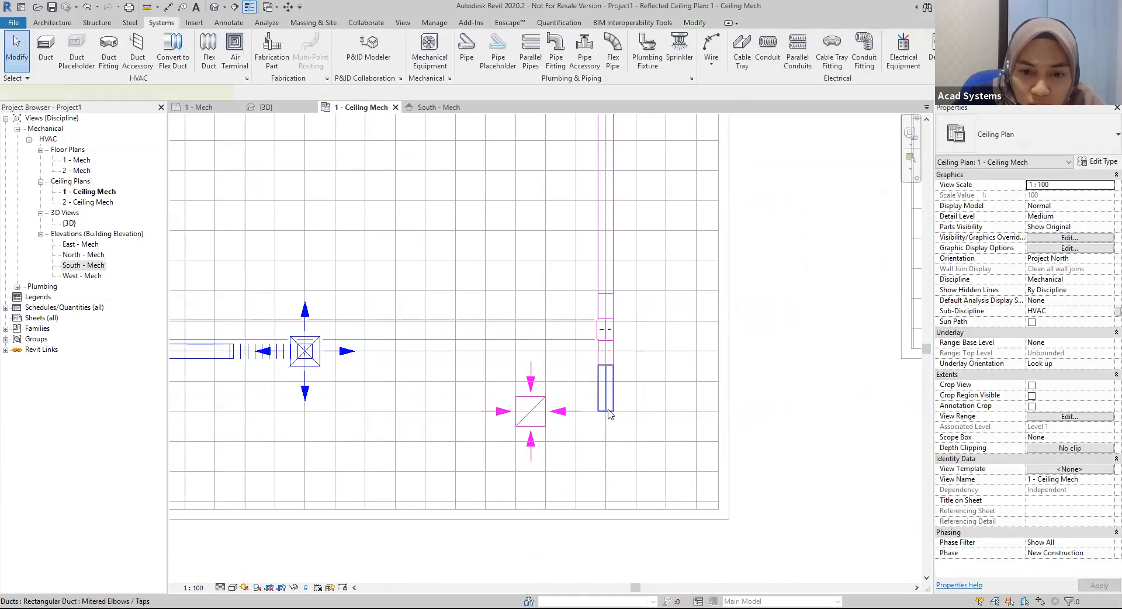
Lengthen the new return duct segment to 1.6 m, past the diffuser, and cap its open end.
click(608, 390)
drag(605, 409, 605, 445)
key(Escape)
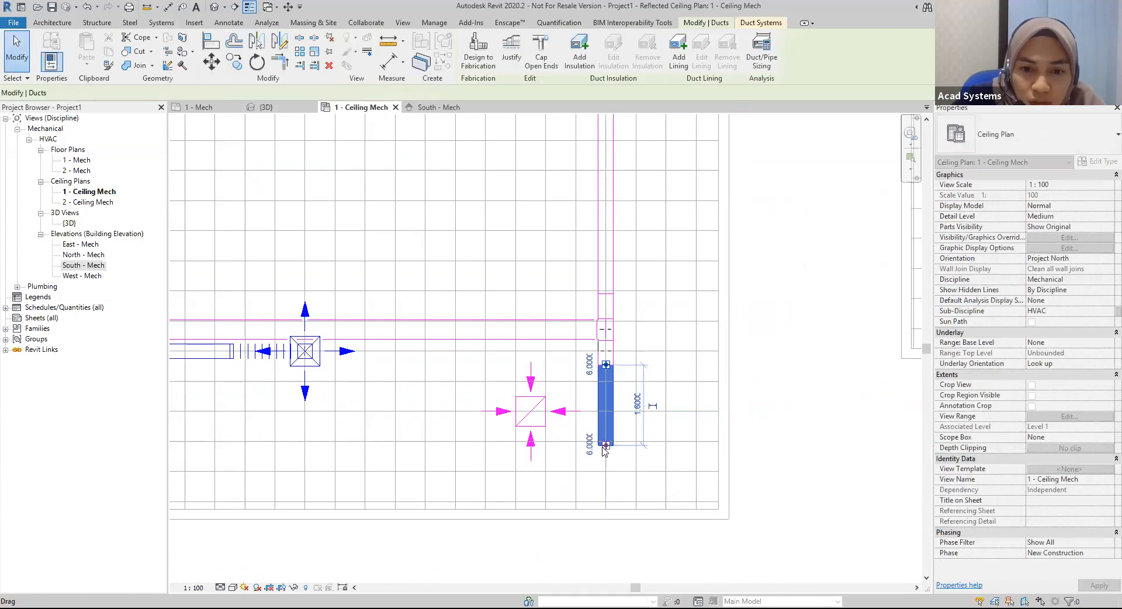
right_click(606, 448)
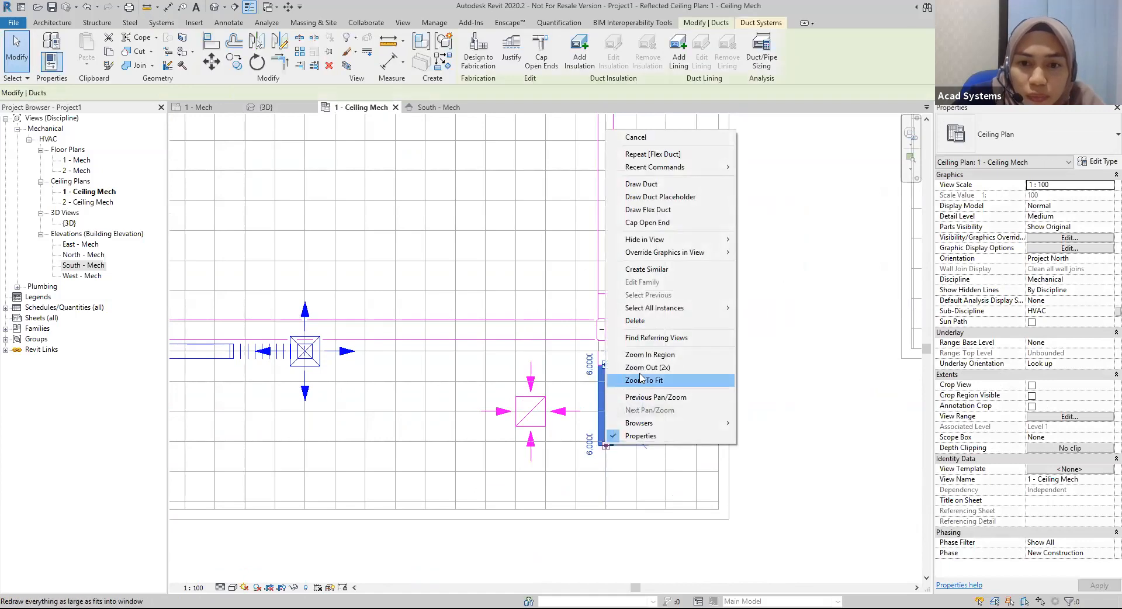
click(647, 223)
key(Escape)
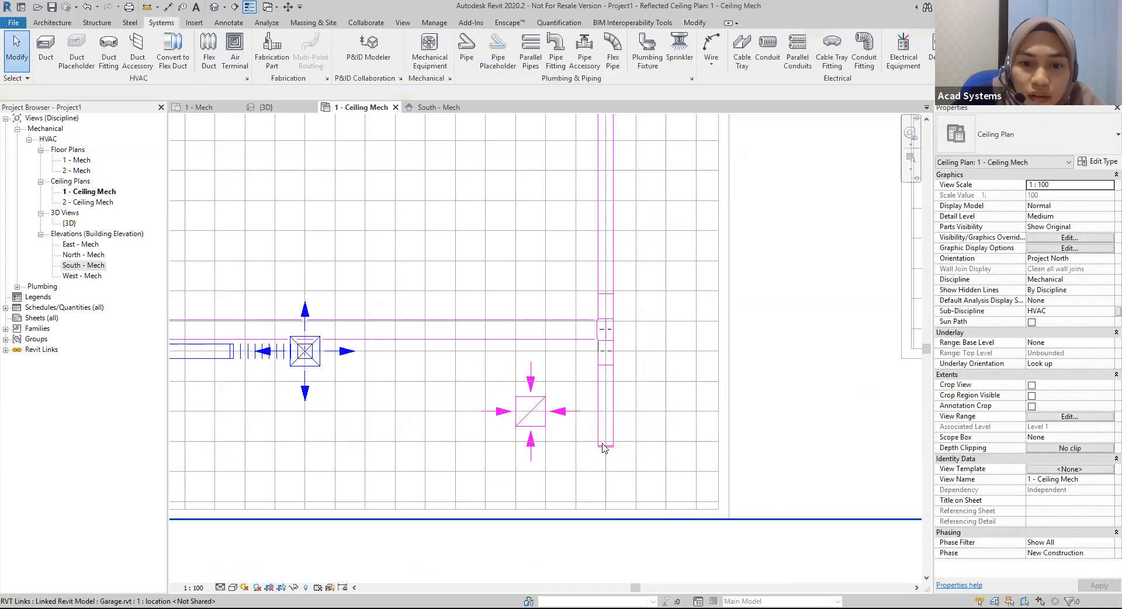
Connect the moved return diffuser to the side of the capped duct with a 300 mm round flex duct.
click(234, 47)
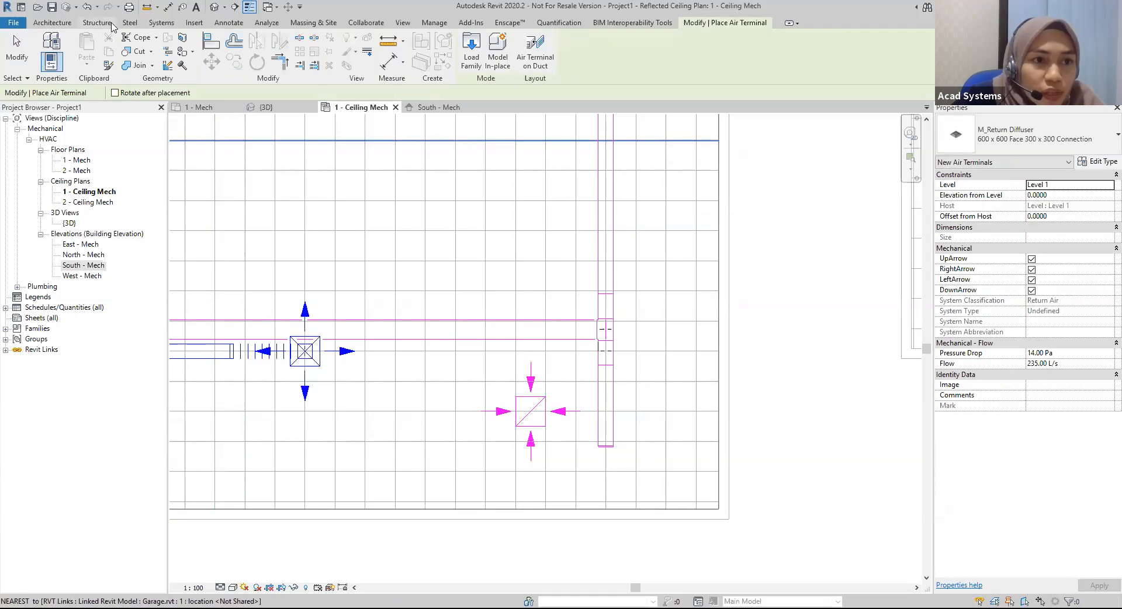
click(159, 24)
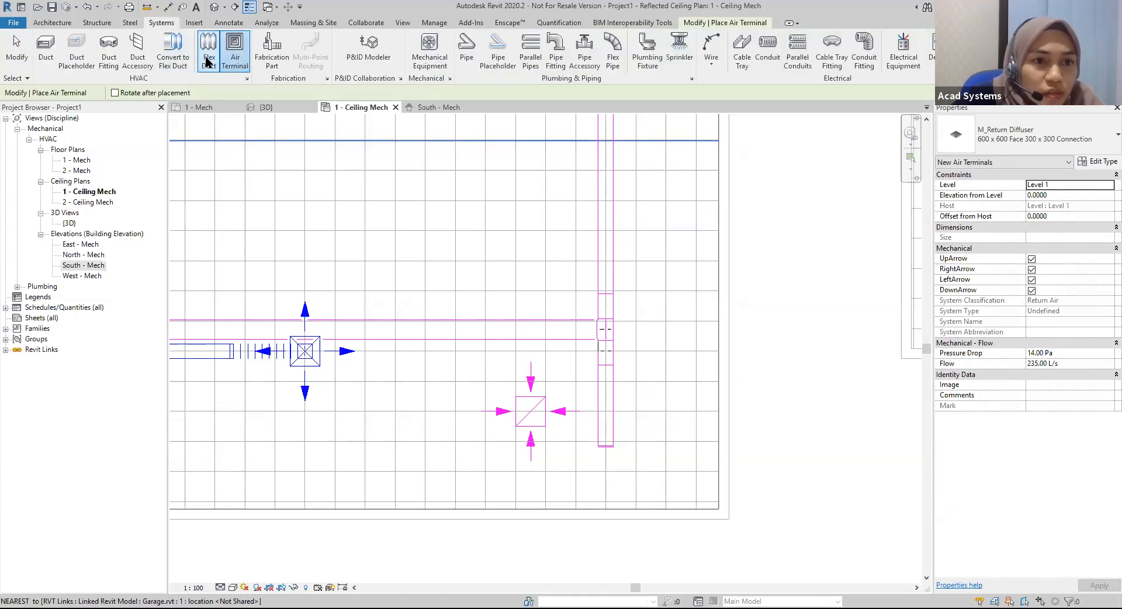
click(209, 53)
click(529, 411)
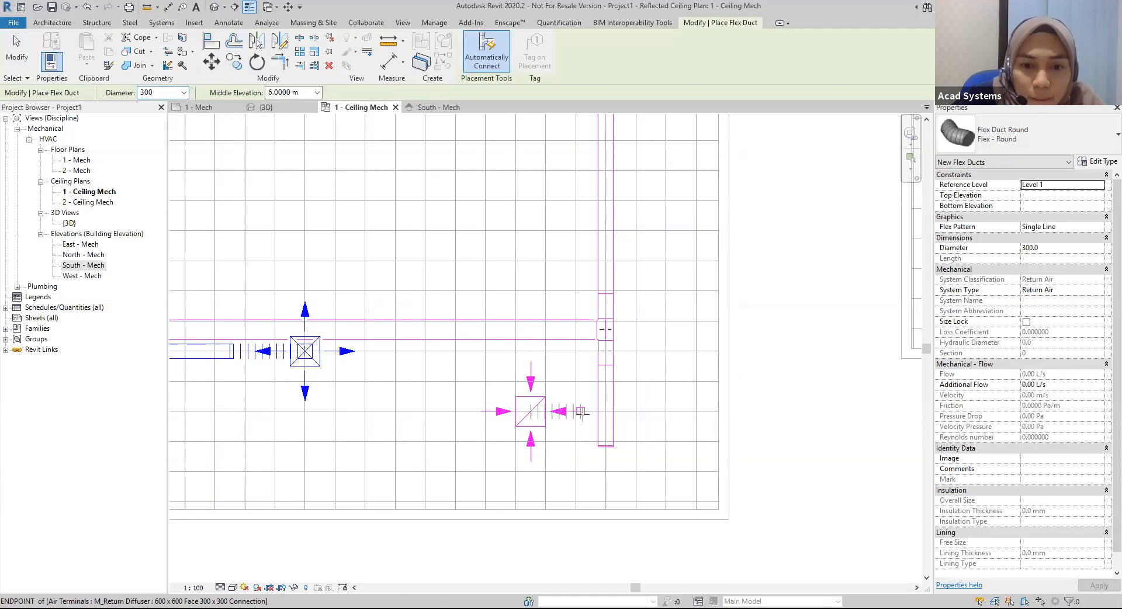
click(597, 411)
key(Escape)
key(Escape)
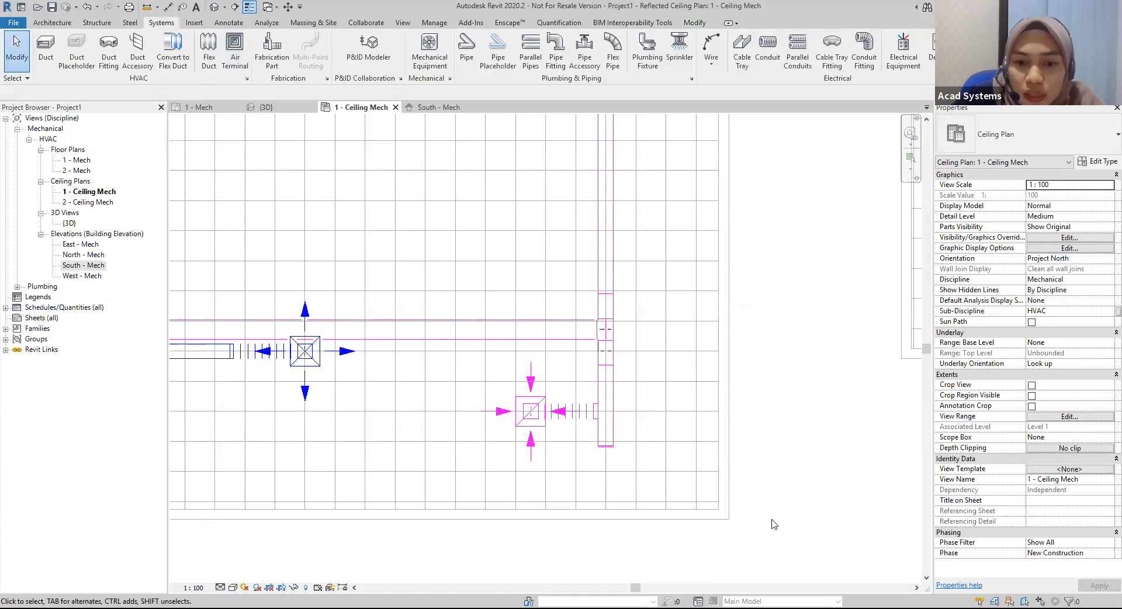
Examine the completed return ductwork and its flex duct connection in the 3D view.
scroll(478, 399, down, 1)
scroll(478, 399, down, 2)
click(266, 107)
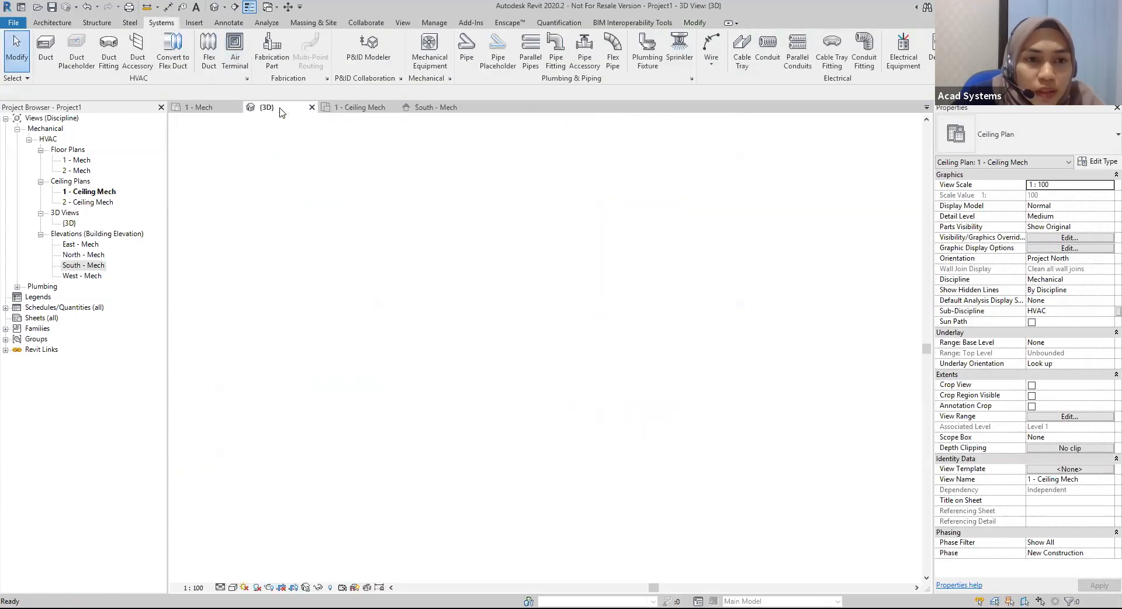
scroll(450, 355, down, 5)
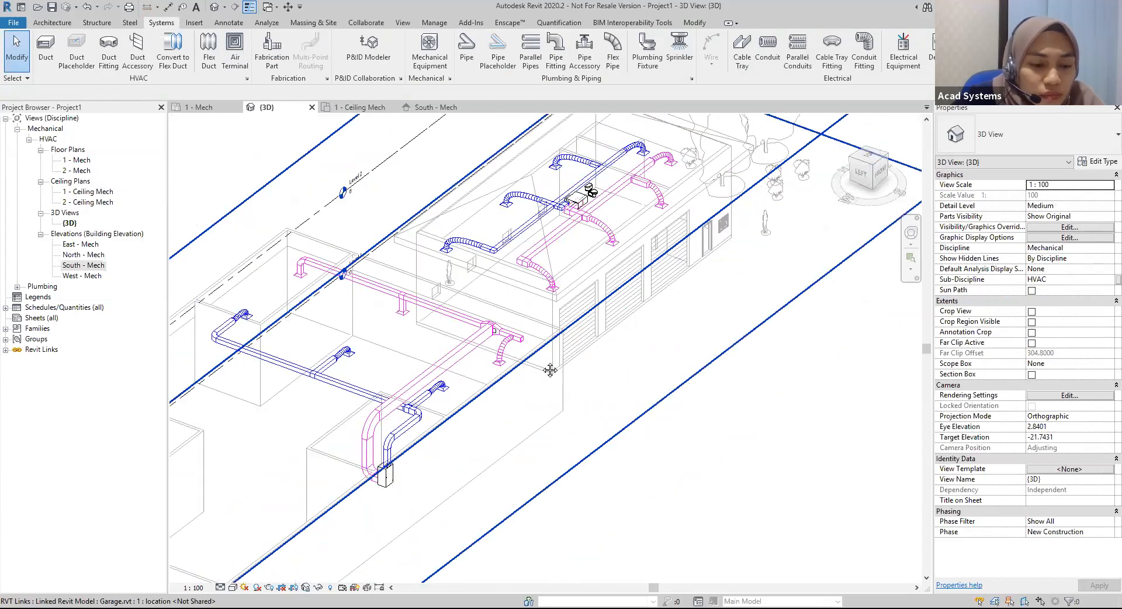
Examine the supply and return duct layouts of both buildings in the 3D view, from the front and from the top.
shift+middle_drag(562, 393, 565, 472)
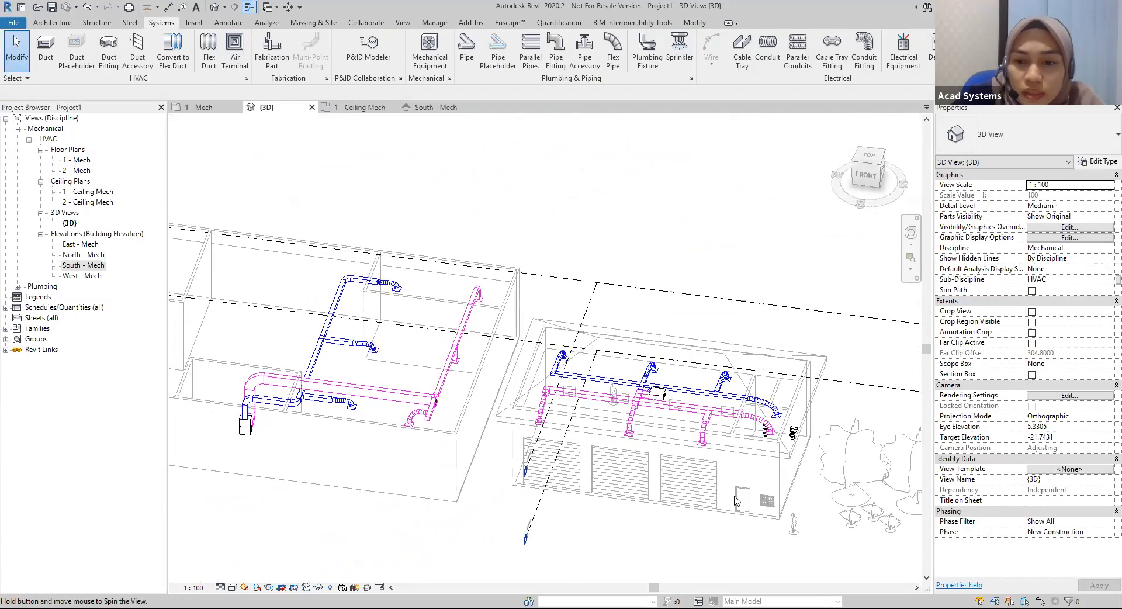
shift+middle_drag(736, 500, 730, 496)
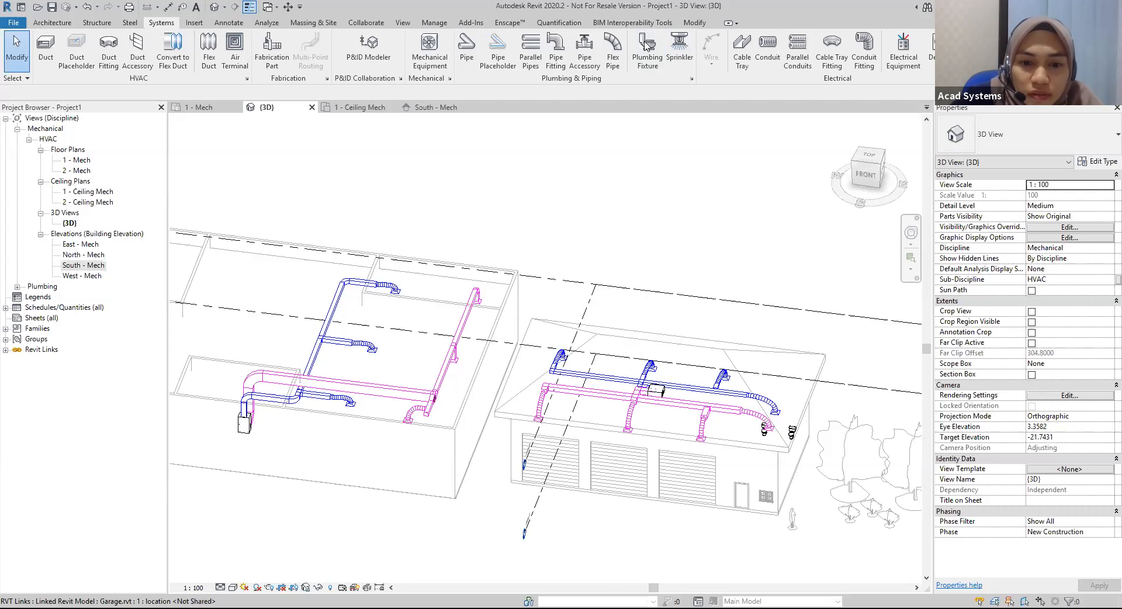
scroll(366, 380, up, 3)
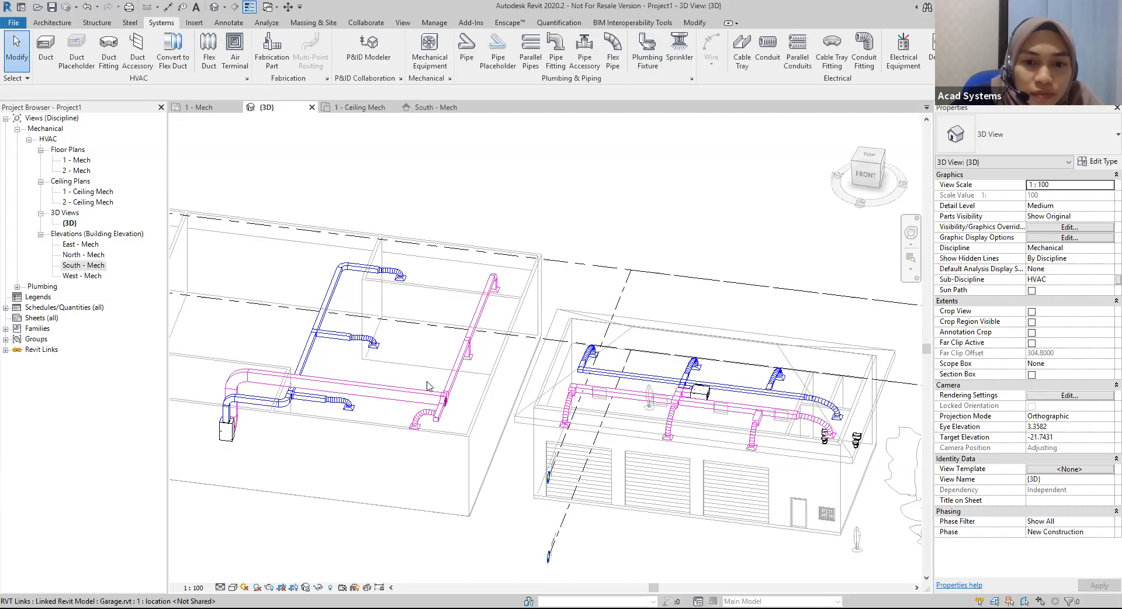
click(869, 162)
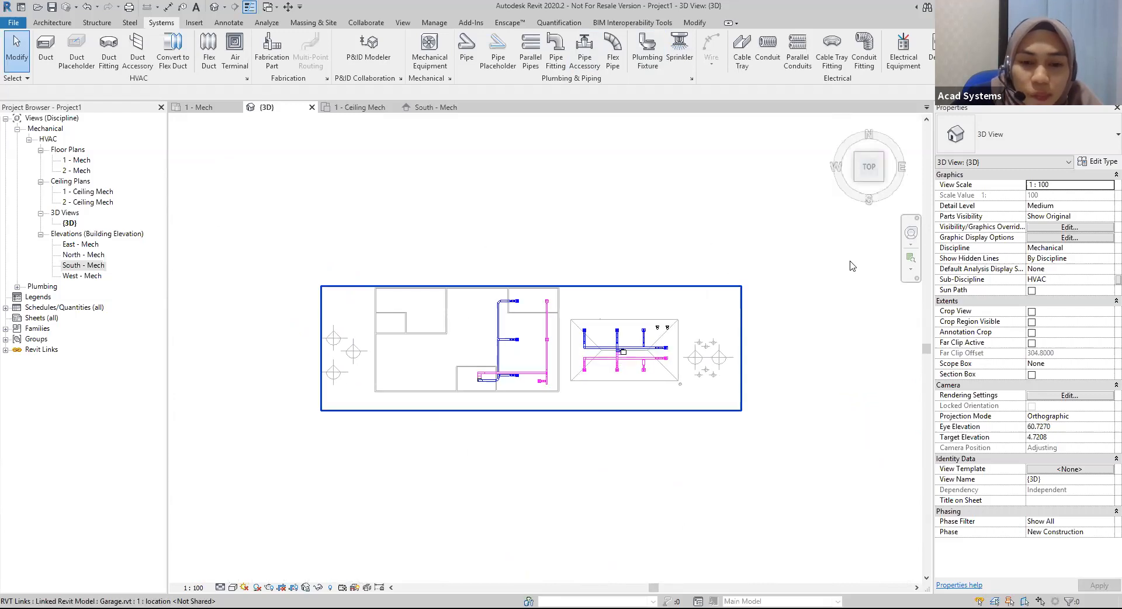
scroll(677, 461, down, 1)
scroll(672, 454, up, 3)
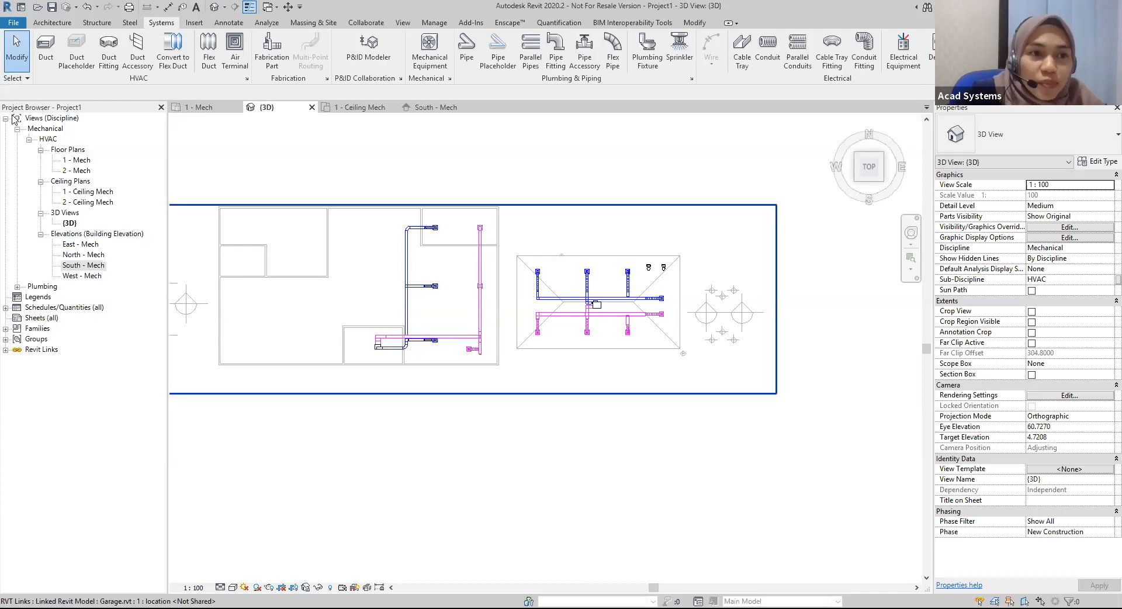
click(48, 132)
click(52, 141)
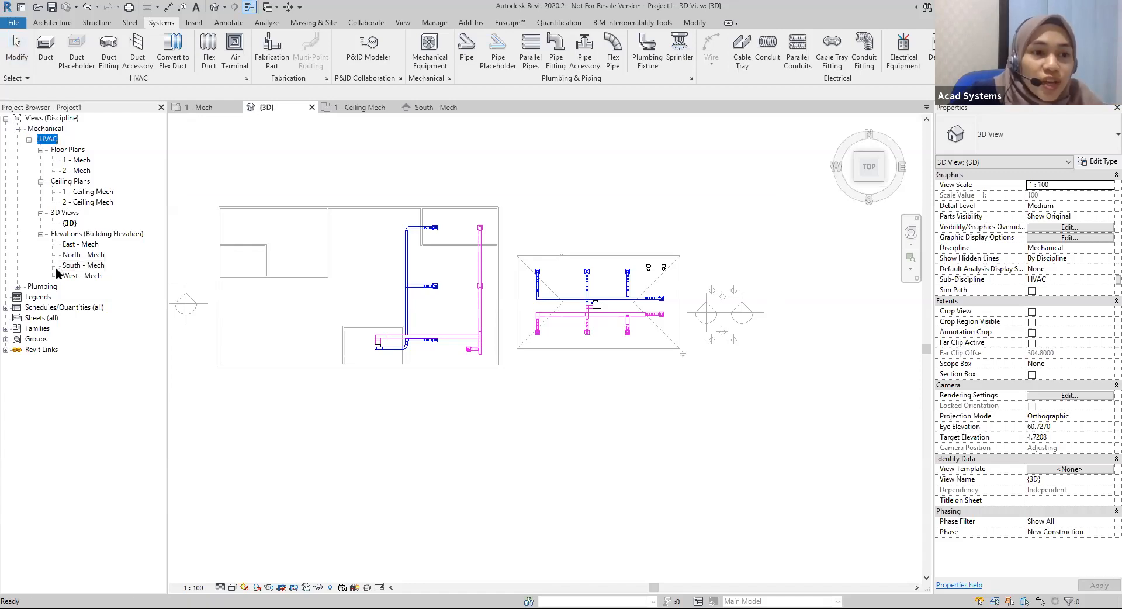
click(41, 286)
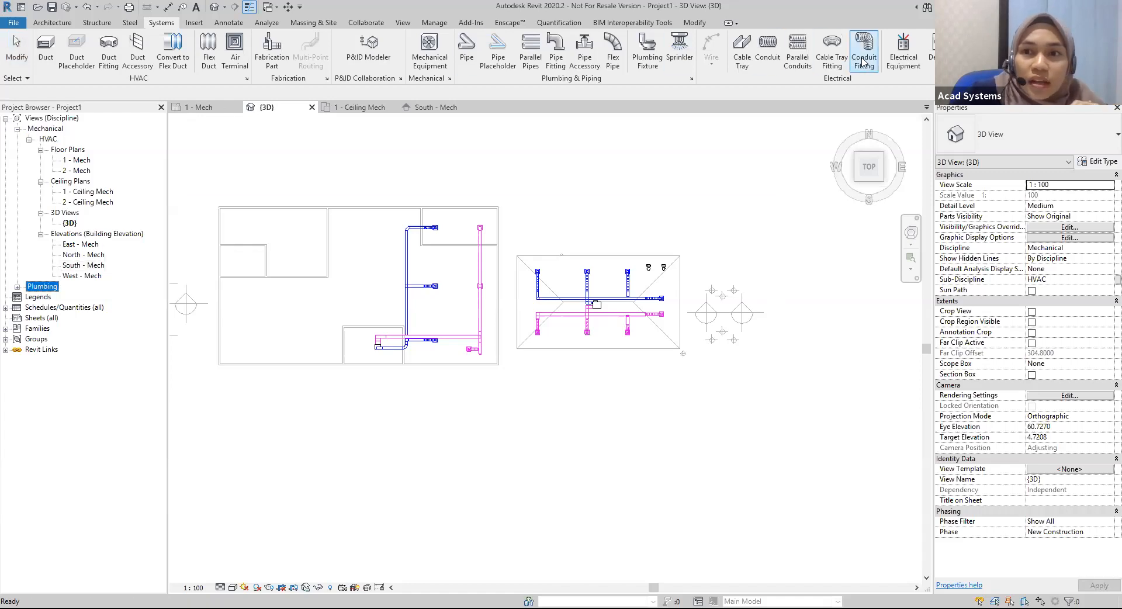
click(966, 50)
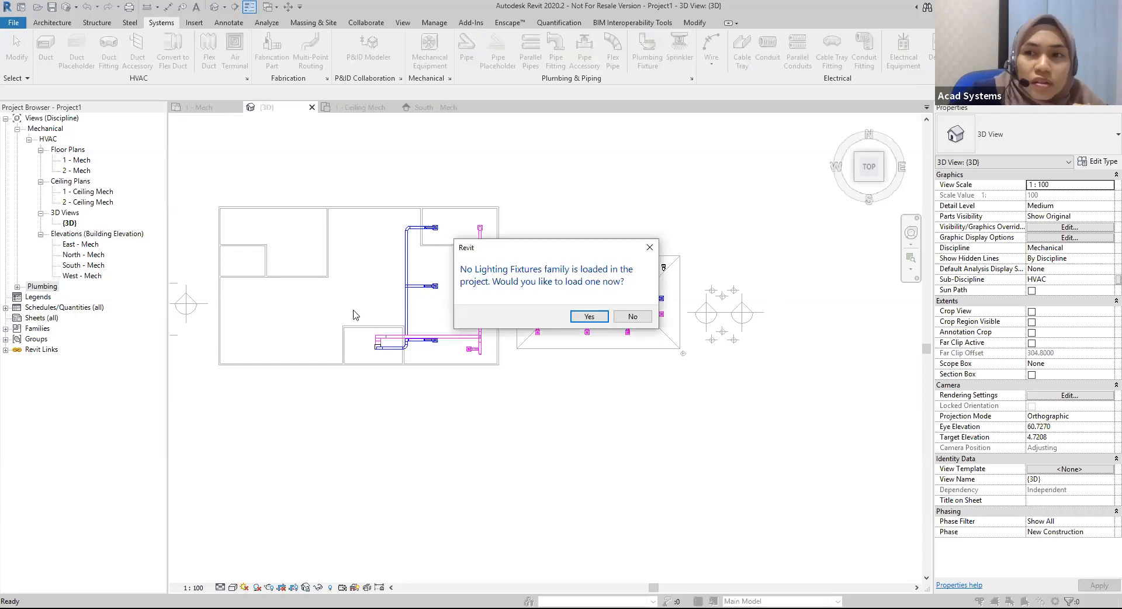
click(387, 108)
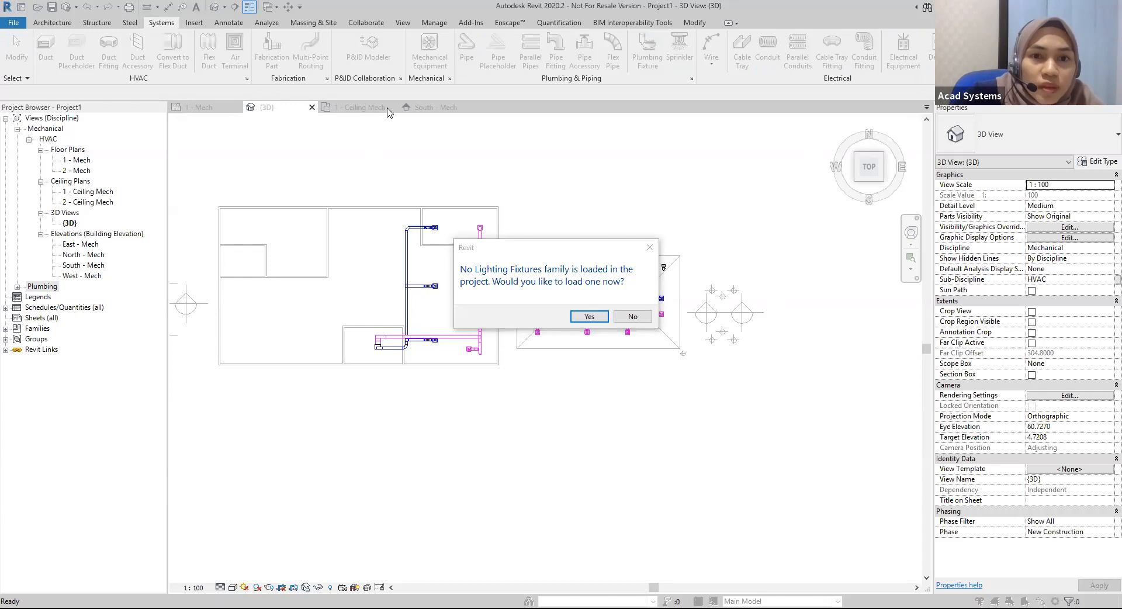
click(647, 252)
click(45, 128)
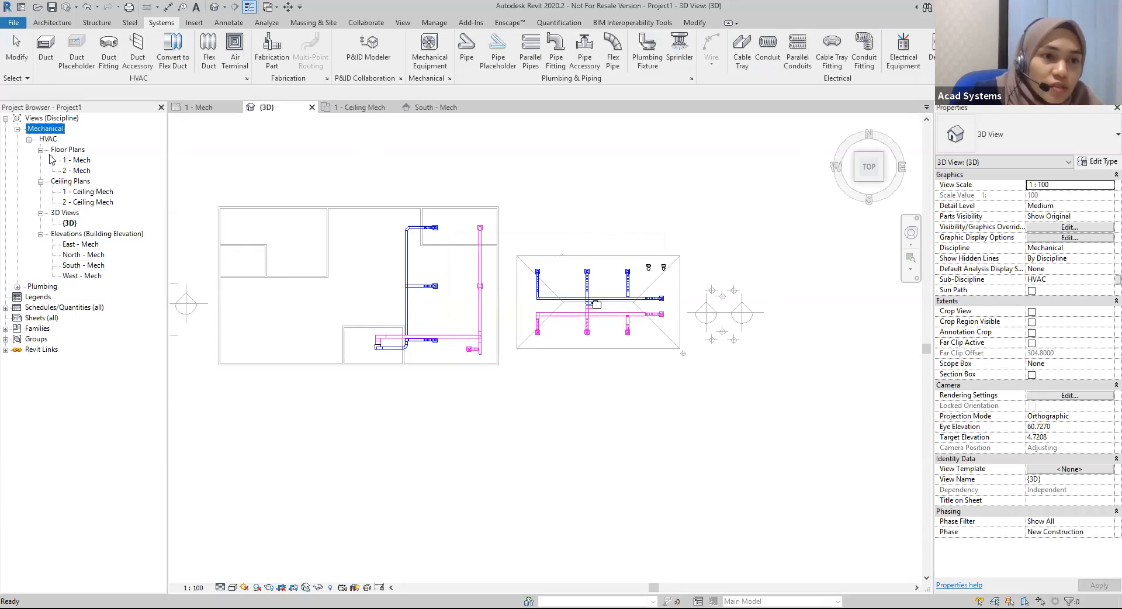
click(42, 286)
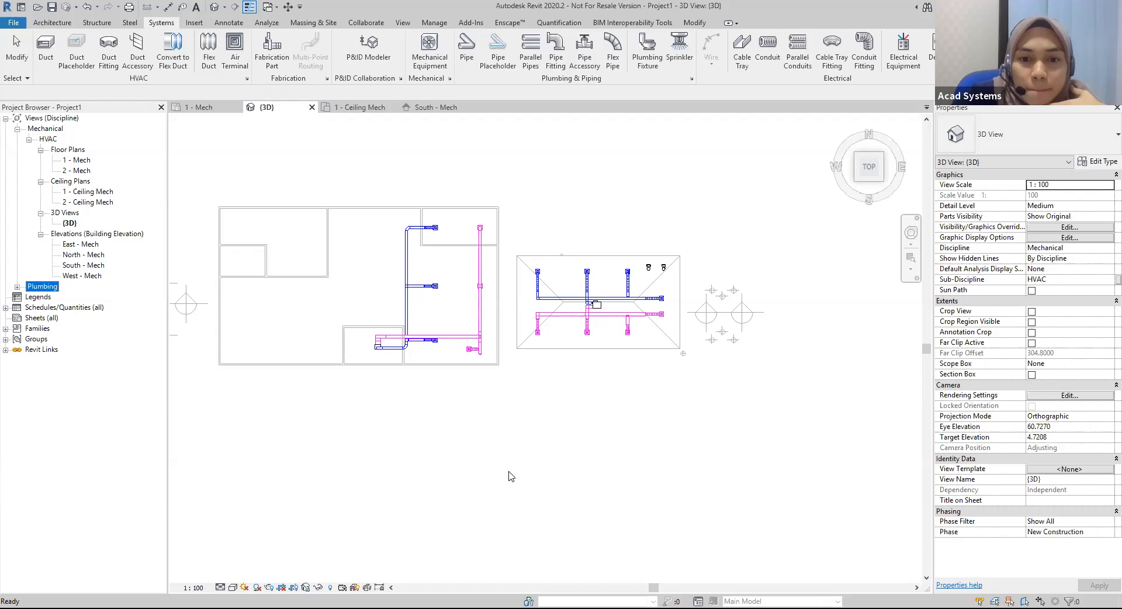
click(508, 476)
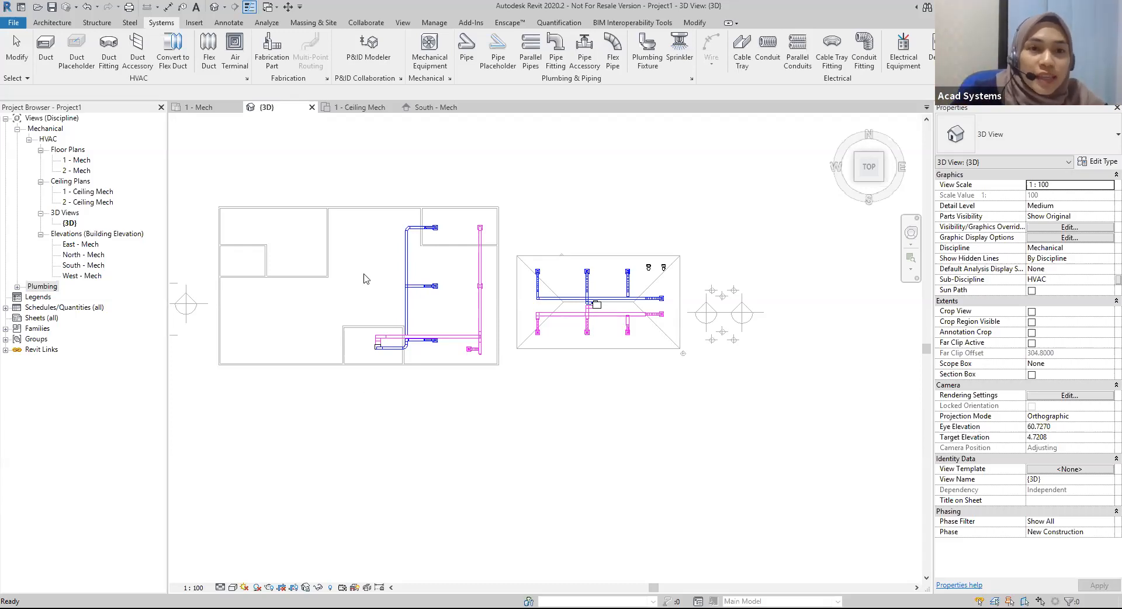
click(364, 25)
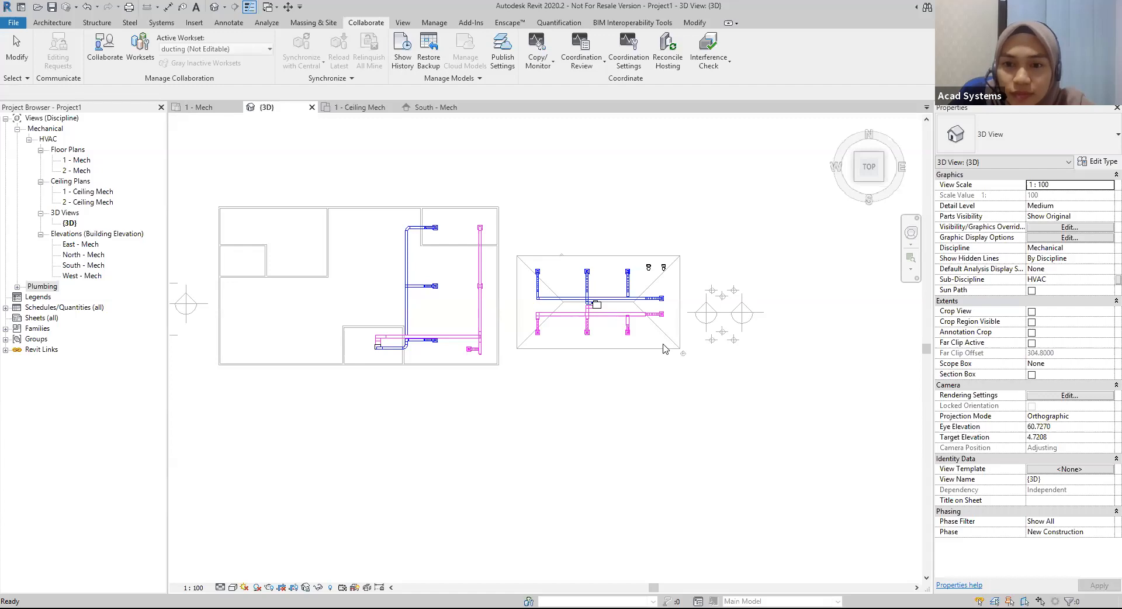
scroll(558, 424, down, 1)
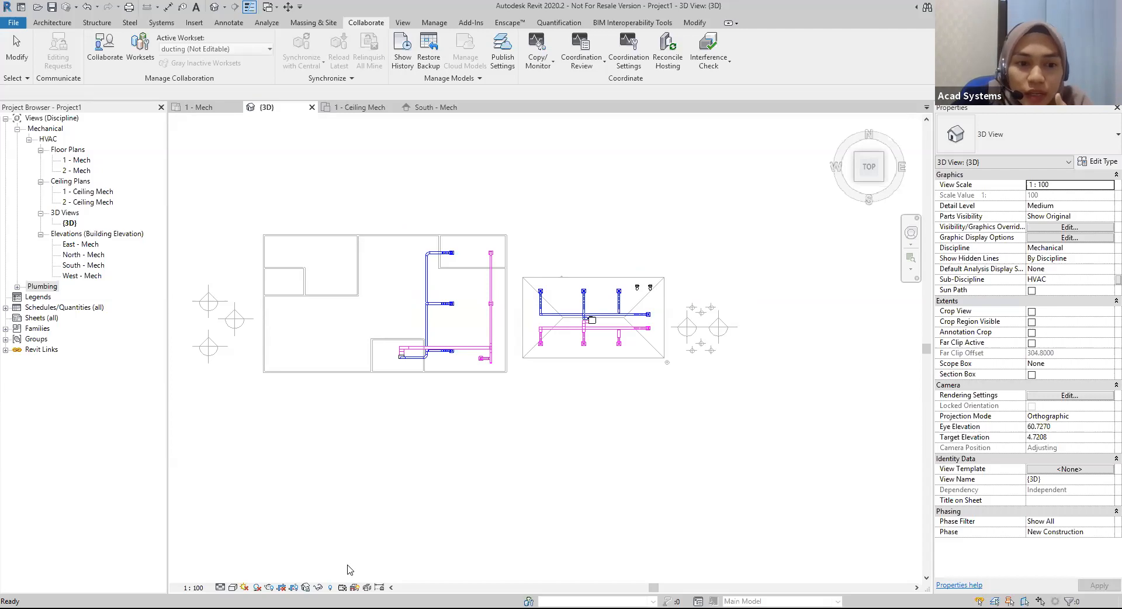
Switch to the browser, open the Acad Systems Helpdesk page and continue as guest to the new ticket form.
key(alt+Tab)
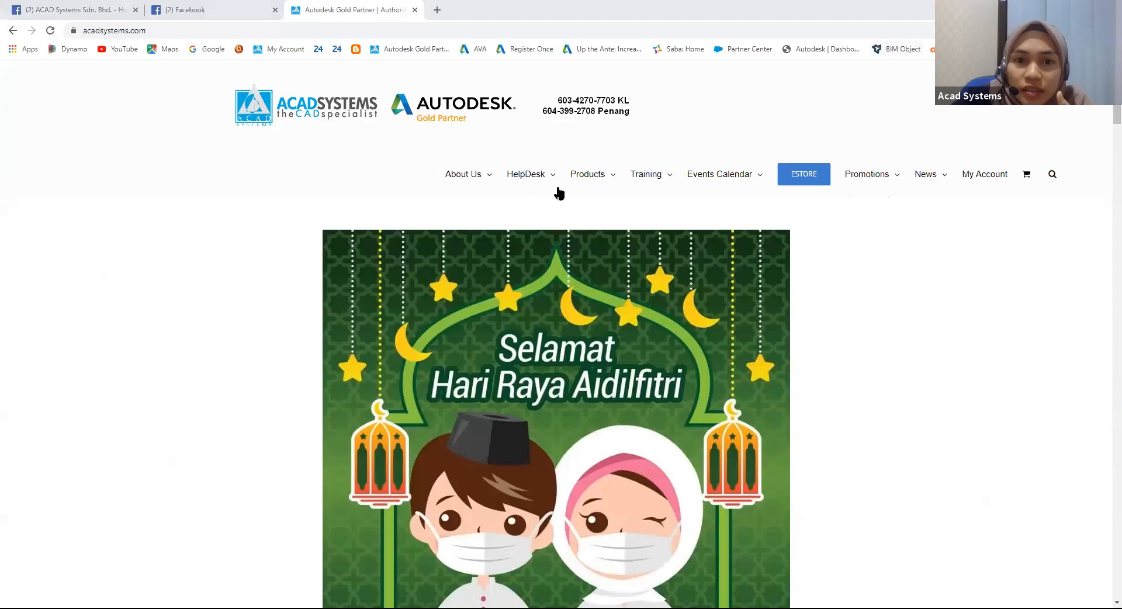
mouse_move(531, 193)
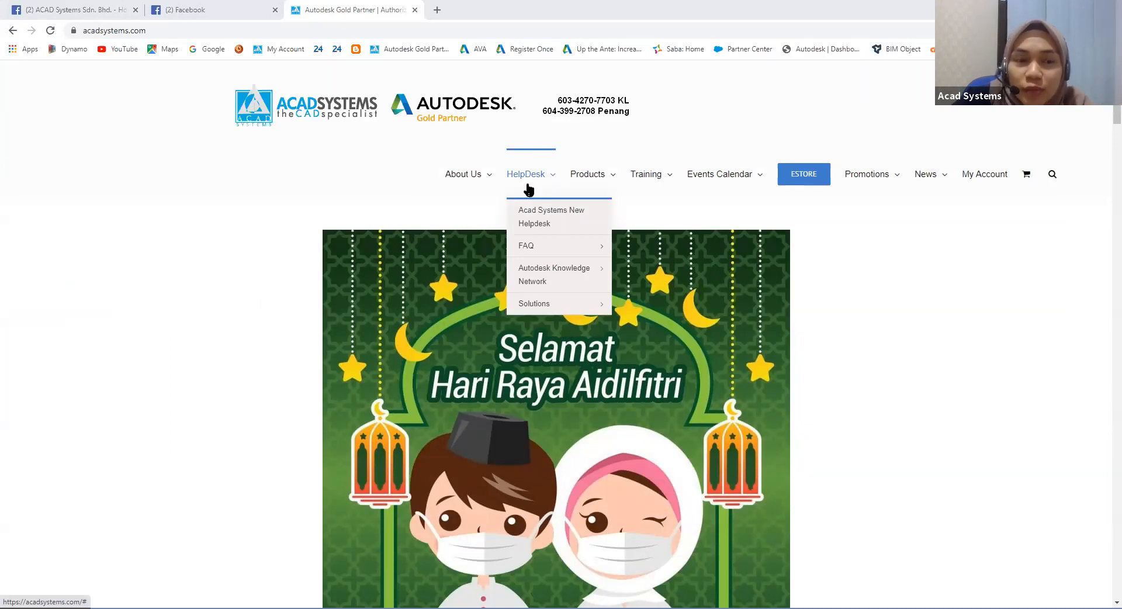
click(535, 218)
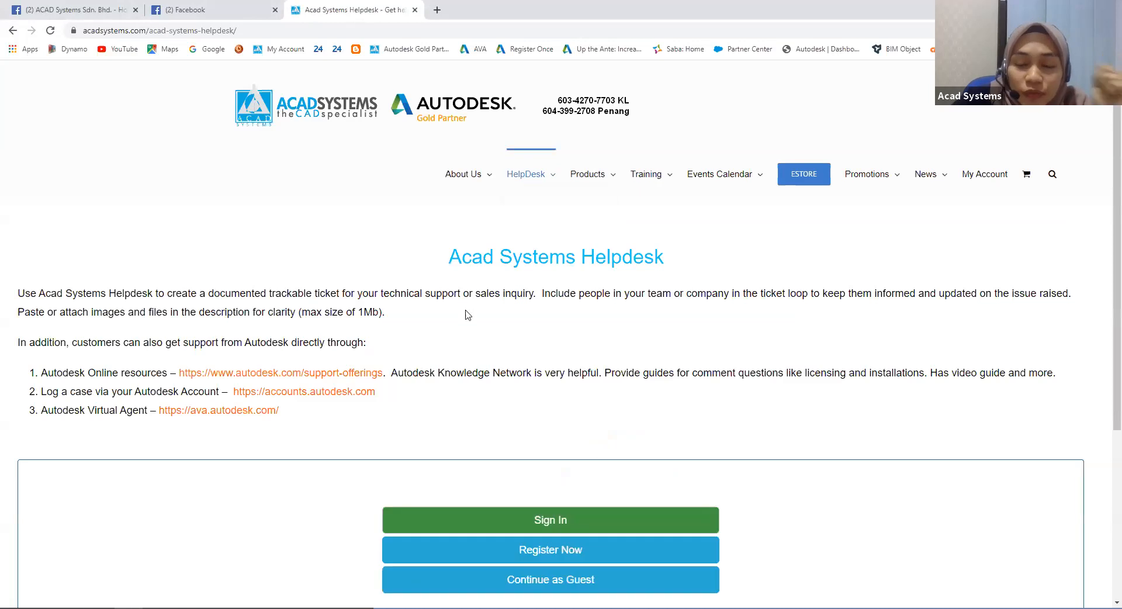
scroll(475, 330, down, 3)
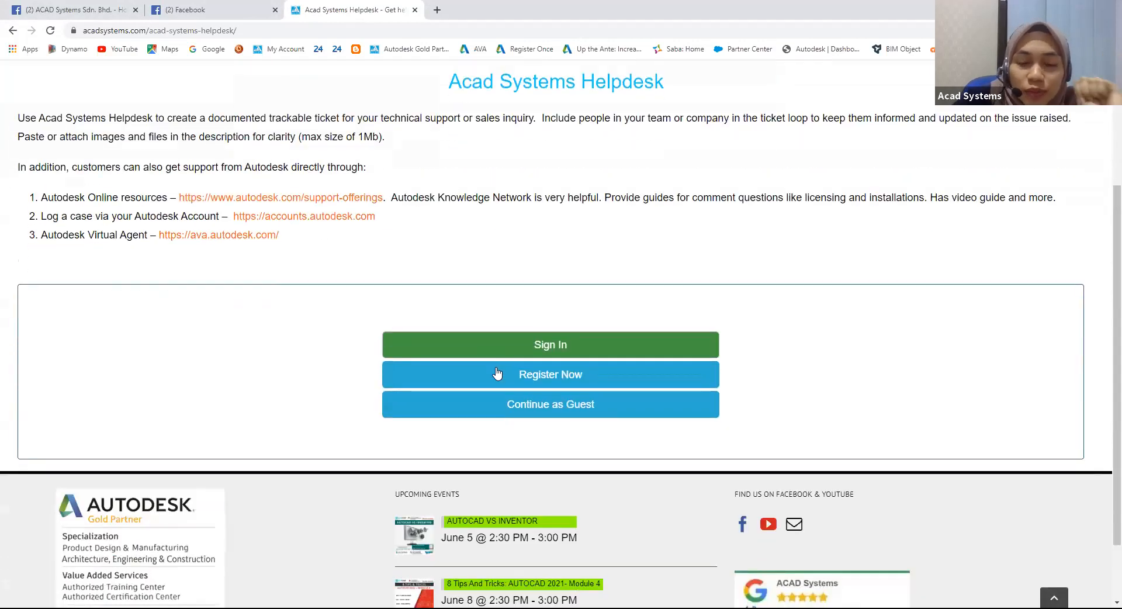
click(512, 412)
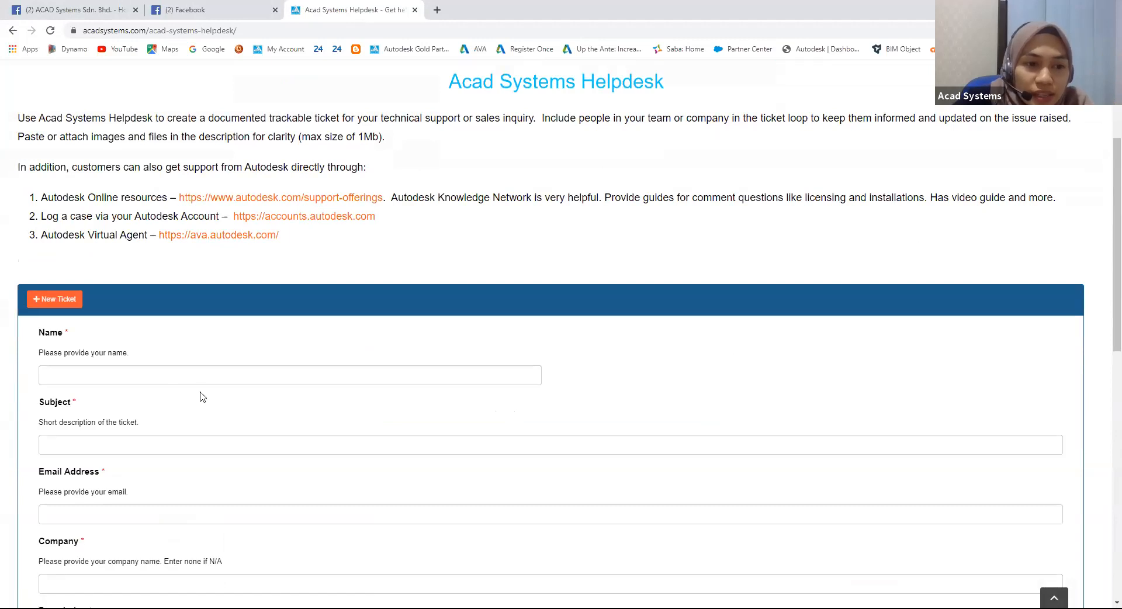
Examine the helpdesk ticket form from the name and subject fields down to category and priority.
scroll(199, 393, down, 2)
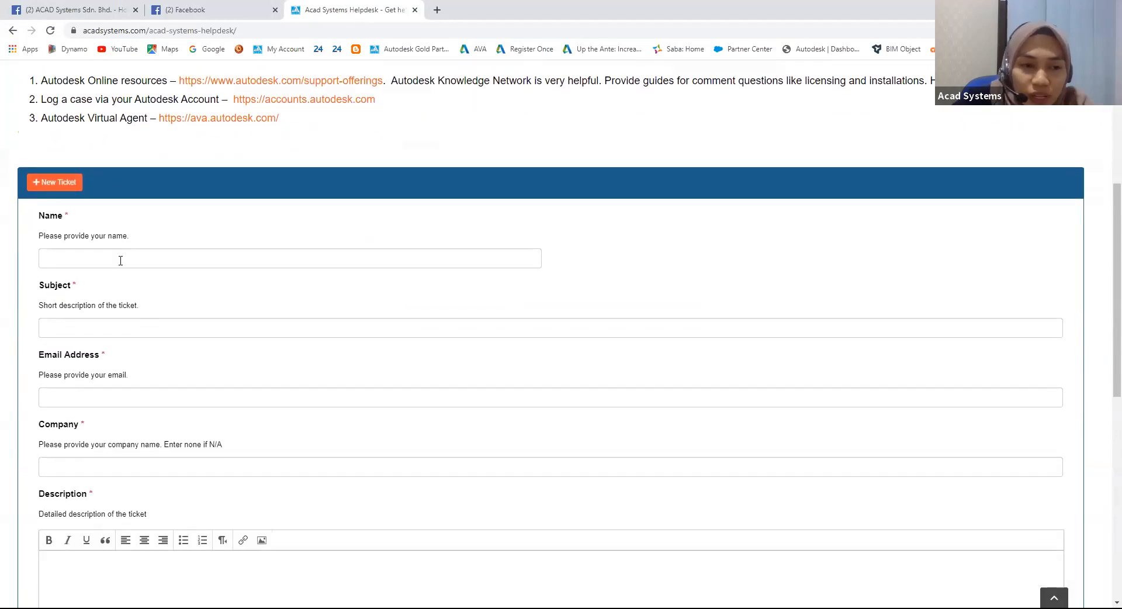
click(121, 260)
click(194, 329)
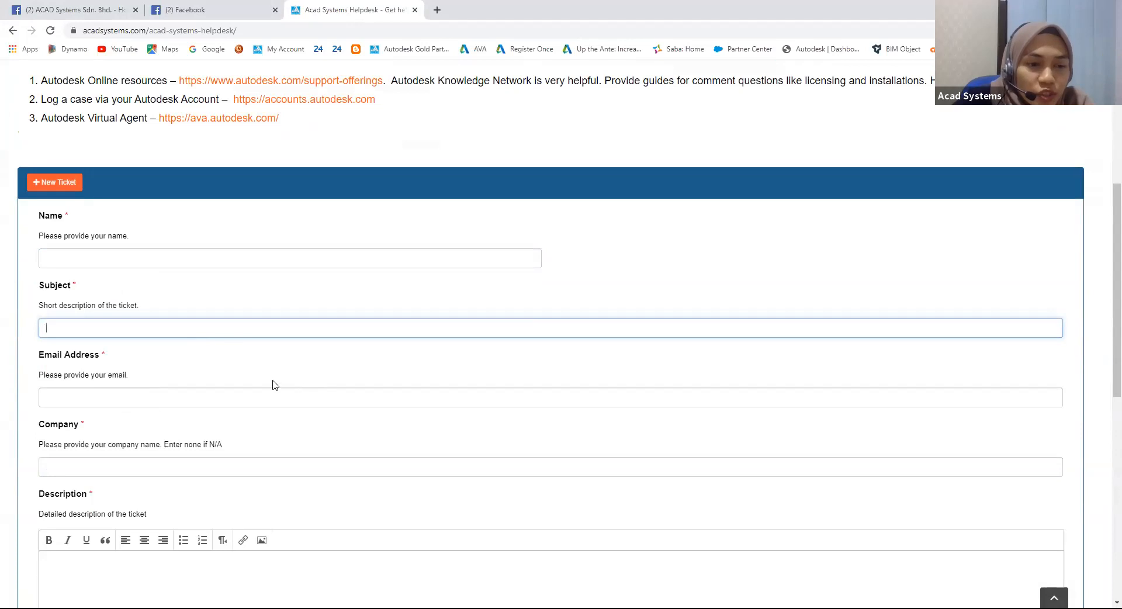
scroll(232, 374, down, 1)
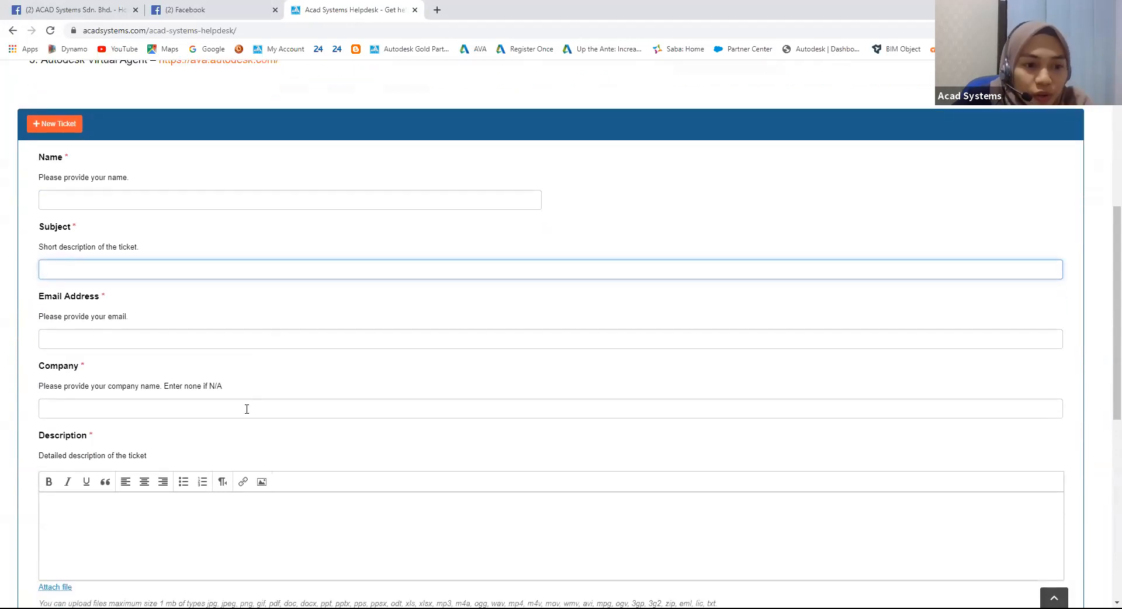
scroll(246, 409, down, 2)
scroll(218, 422, down, 2)
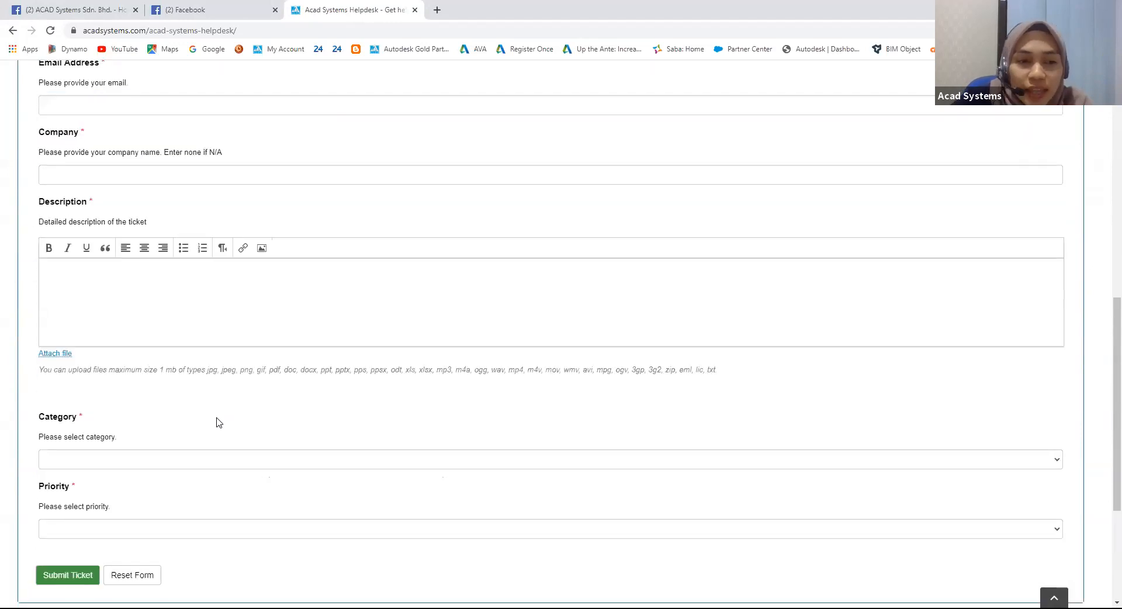
click(178, 455)
scroll(178, 454, down, 2)
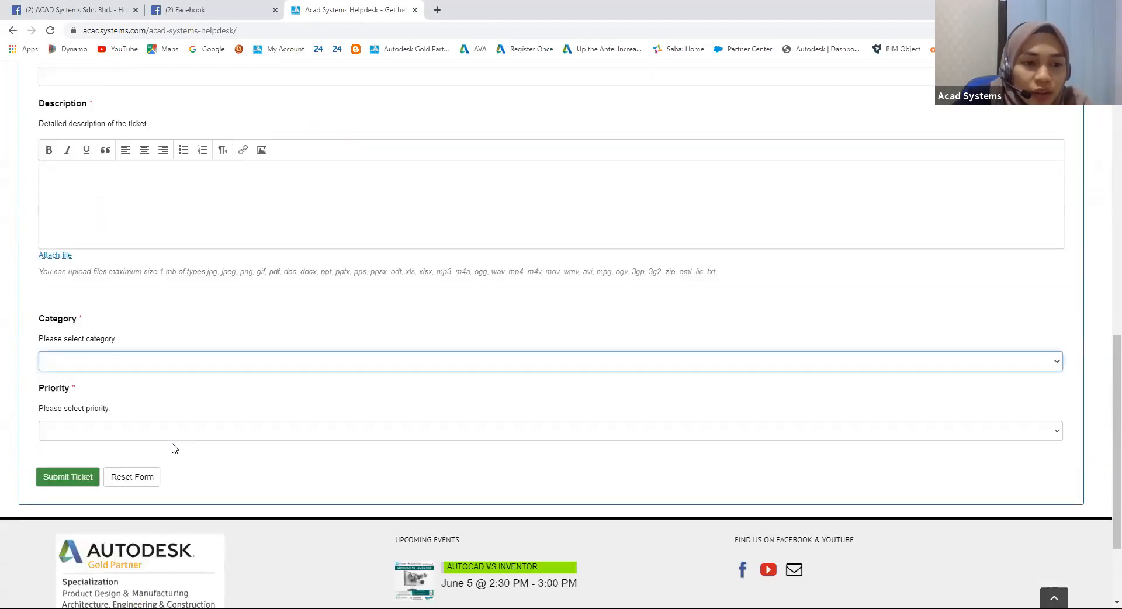
click(178, 337)
click(212, 431)
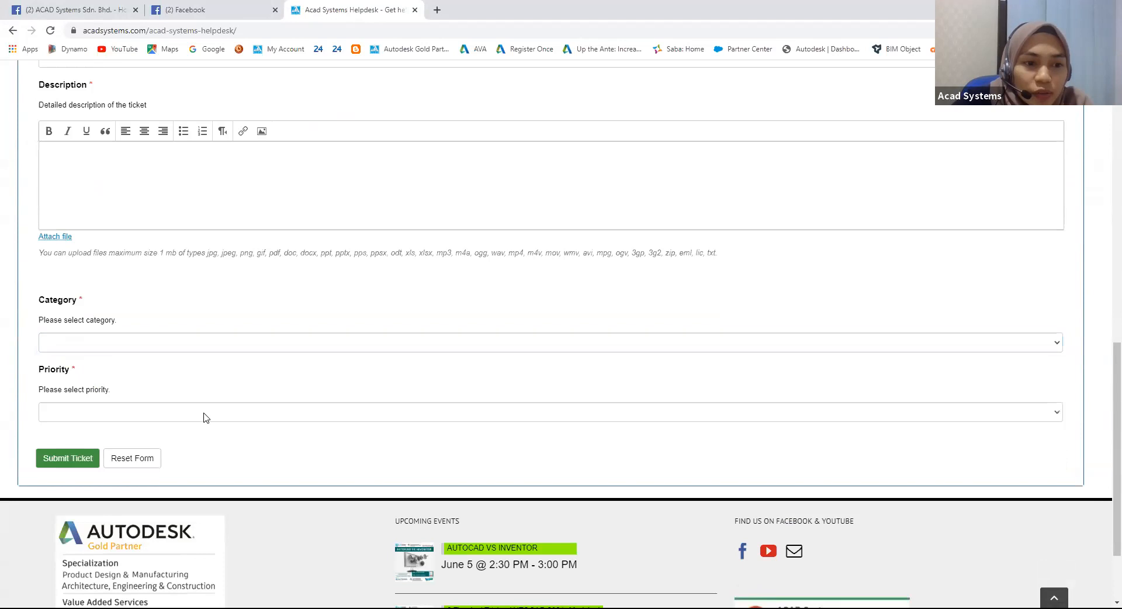
click(205, 414)
click(156, 426)
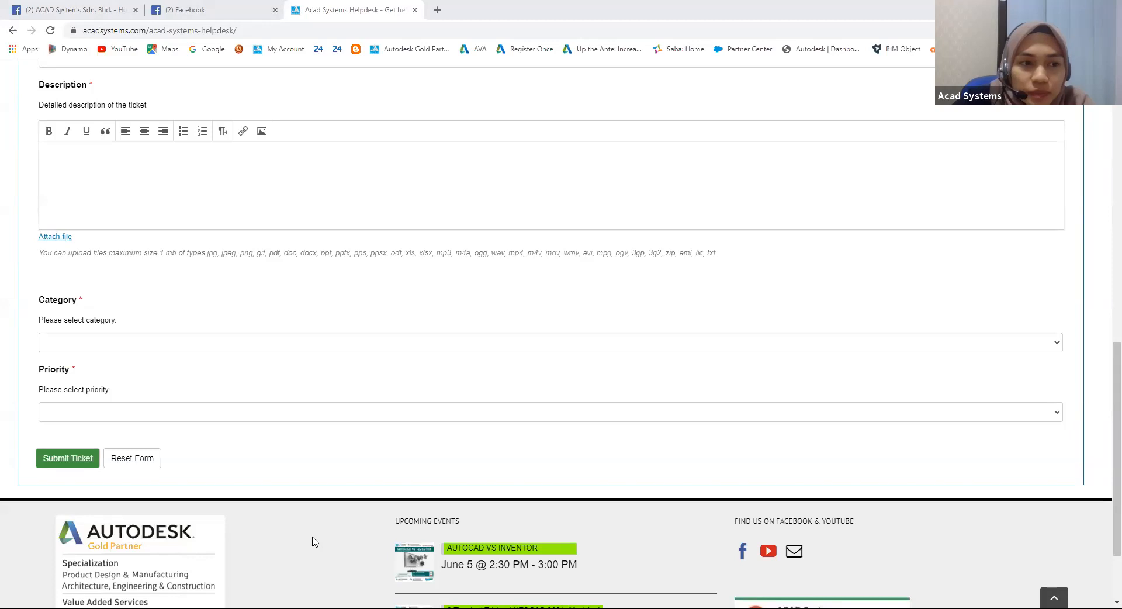
Switch to the PowerPoint presentation and show slide 6 with the presenter's contact details.
key(alt+Tab)
click(26, 198)
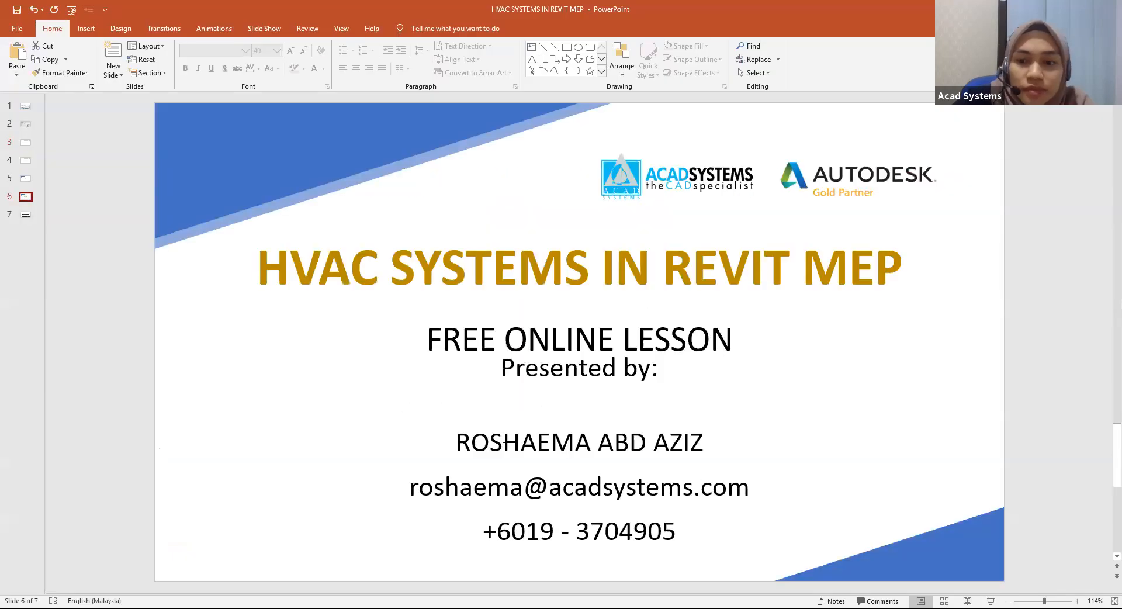